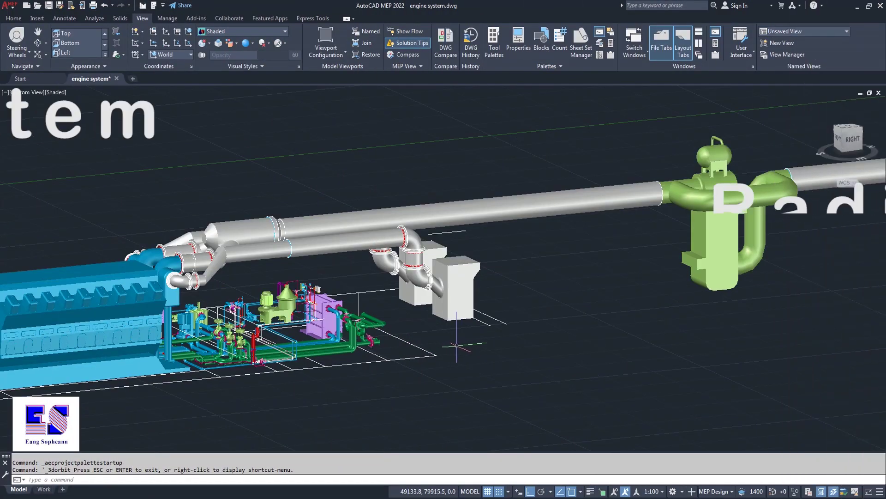
Orbit and zoom around the engine system to inspect the piping
middle_drag(457, 344, 507, 324)
key(Escape)
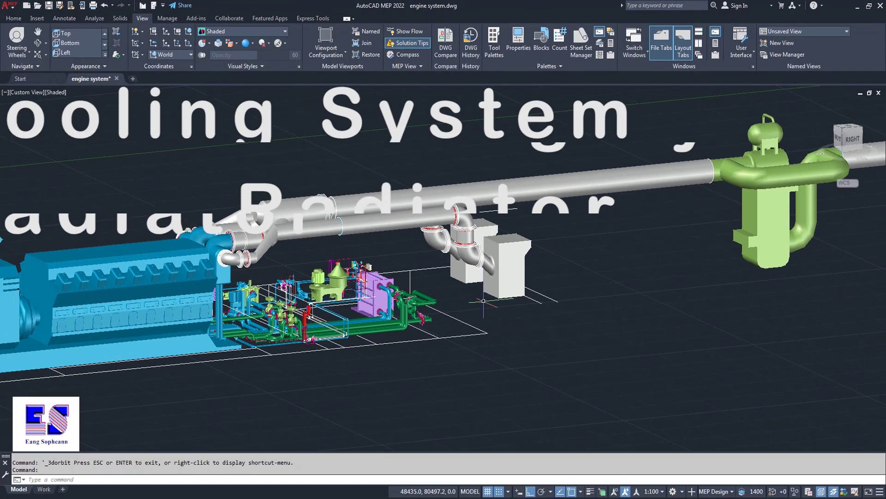
click(38, 42)
mouse_move(461, 318)
mouse_down()
mouse_move(427, 322)
mouse_move(328, 289)
mouse_move(544, 303)
mouse_move(312, 291)
mouse_move(546, 296)
mouse_move(469, 300)
mouse_move(398, 401)
mouse_move(344, 356)
mouse_up()
scroll(467, 303, up, 2)
scroll(462, 305, up, 3)
scroll(397, 401, down, 2)
scroll(397, 401, down, 2)
scroll(344, 356, down, 2)
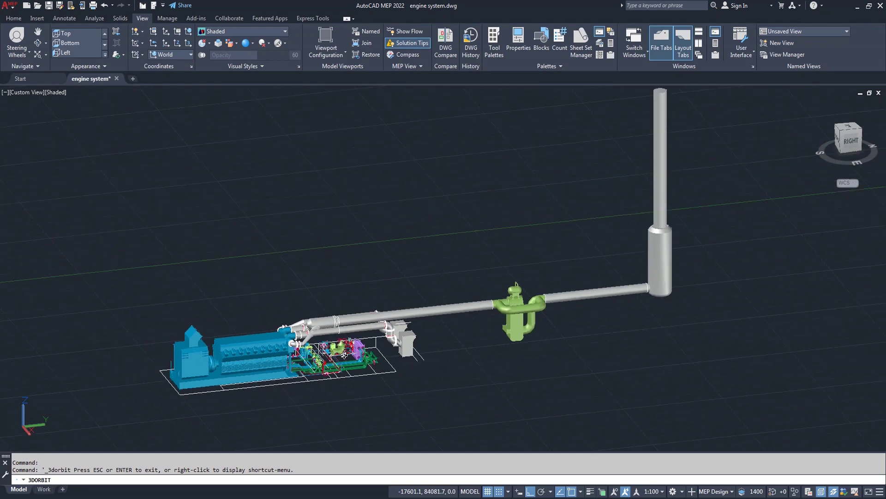
scroll(351, 355, down, 1)
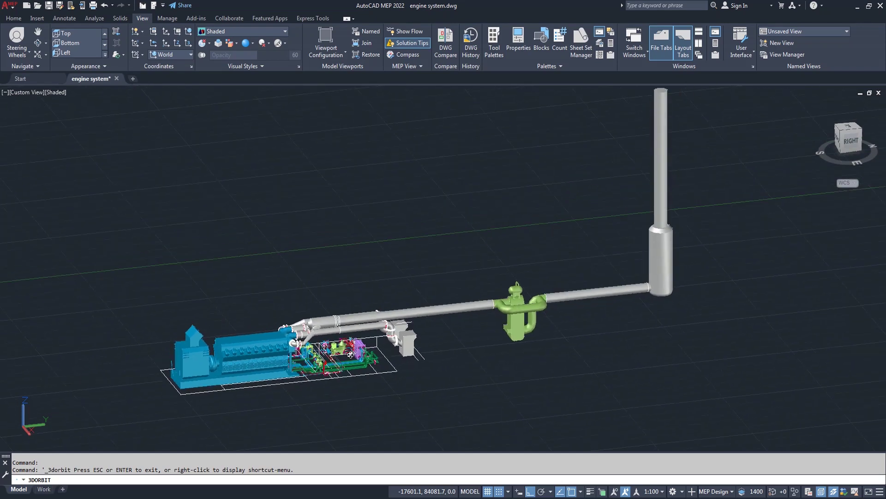
Leave orbit and show the model as 2D Wireframe from the Top, zoomed onto the piping
right_click(395, 233)
click(402, 240)
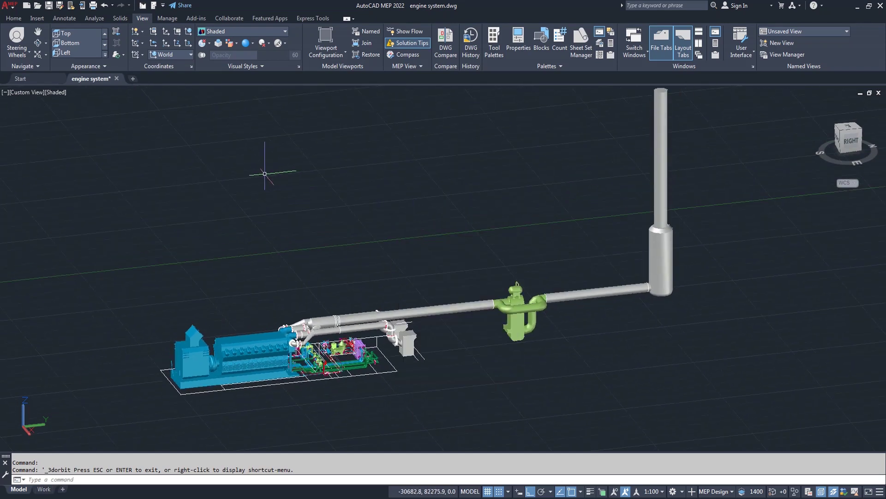
click(57, 92)
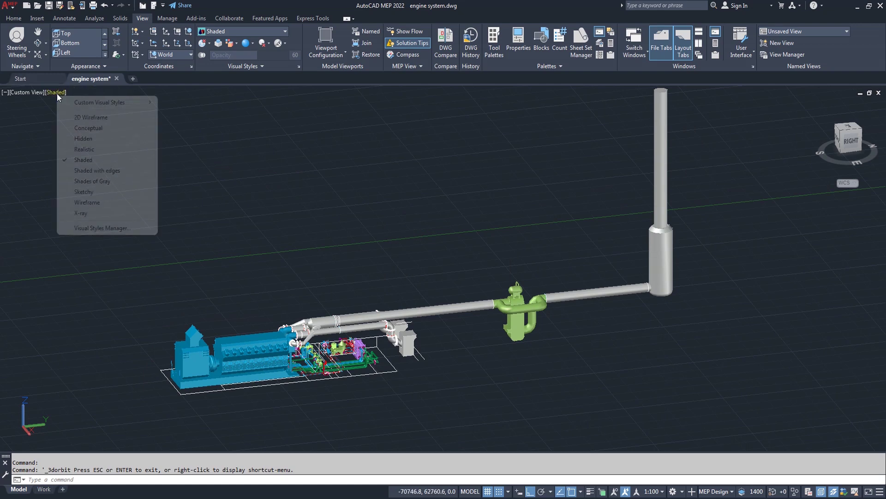
click(85, 116)
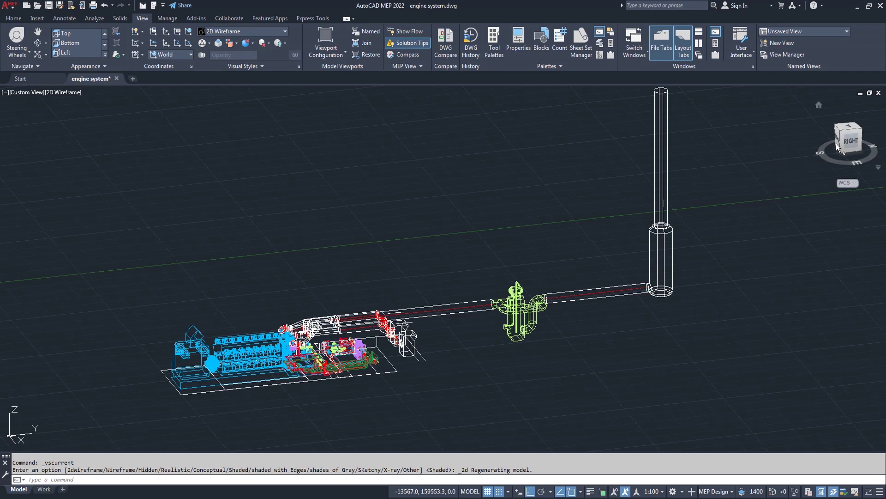
click(849, 129)
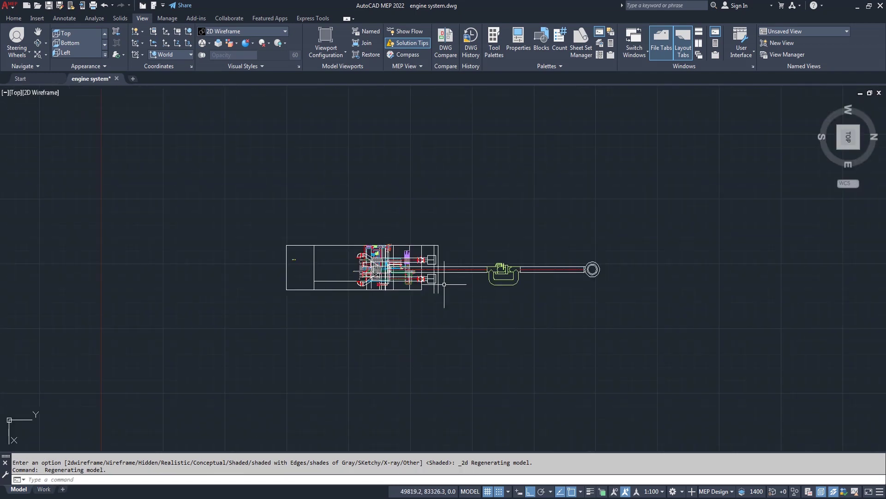
scroll(445, 294, up, 4)
text(pl)
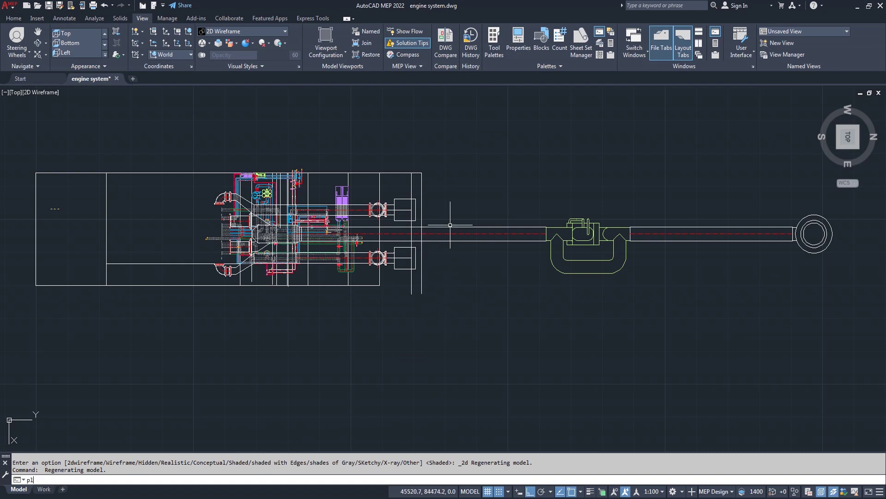
key(Return)
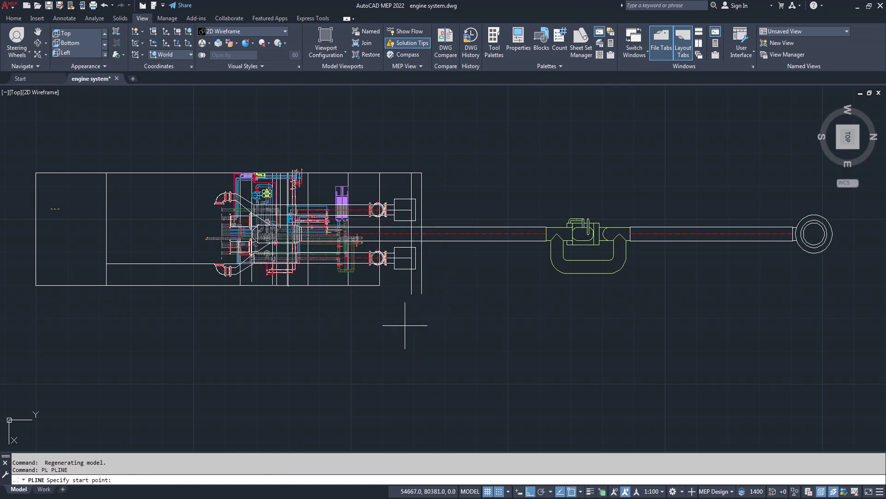
Draw a long horizontal polyline beneath the engine, ending beyond the exhaust stack
click(379, 285)
scroll(494, 328, down, 6)
scroll(600, 326, up, 4)
scroll(568, 309, up, 2)
scroll(554, 303, down, 2)
scroll(552, 301, up, 2)
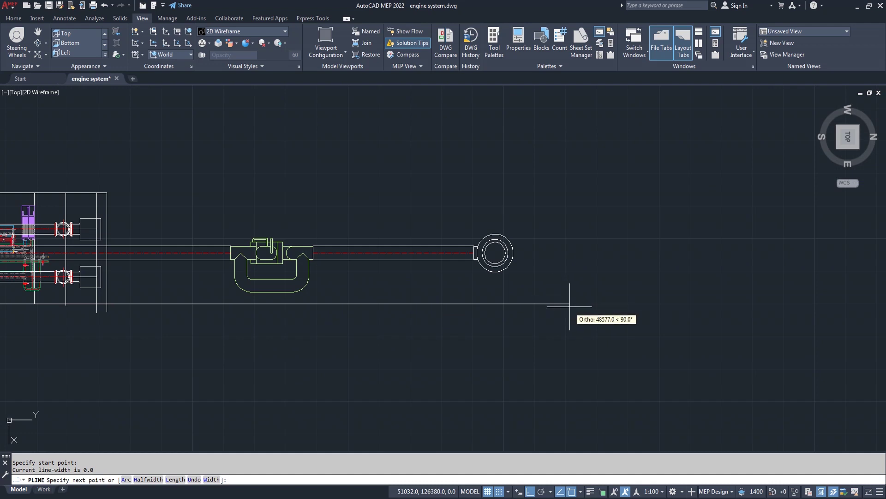
click(565, 304)
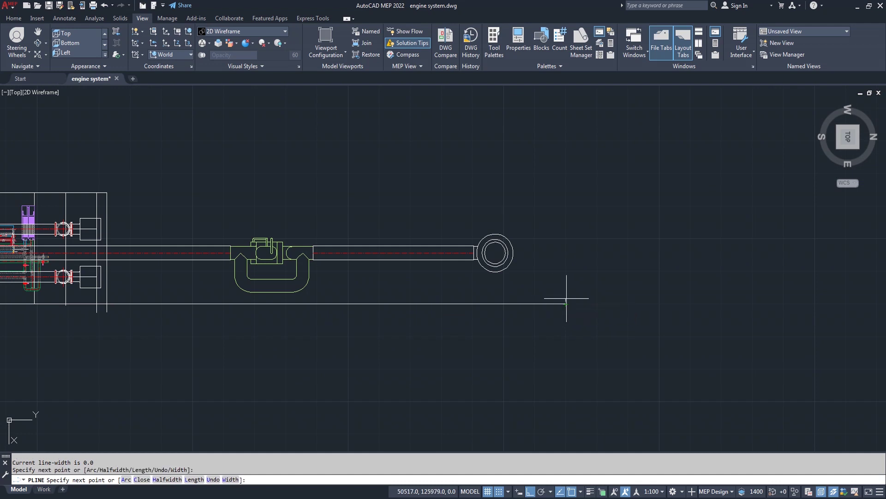
key(Return)
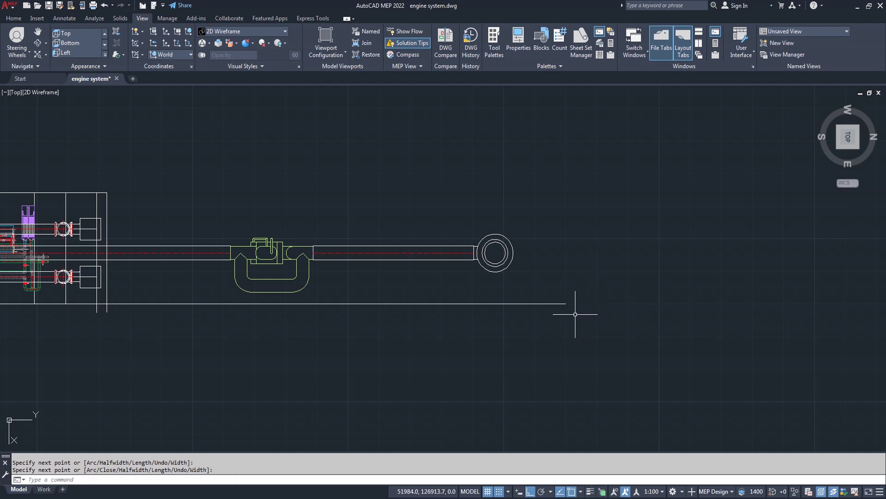
Draw a closed 12000 × 2000 rectangle starting from the line's right end
key(Return)
click(565, 304)
text(2000)
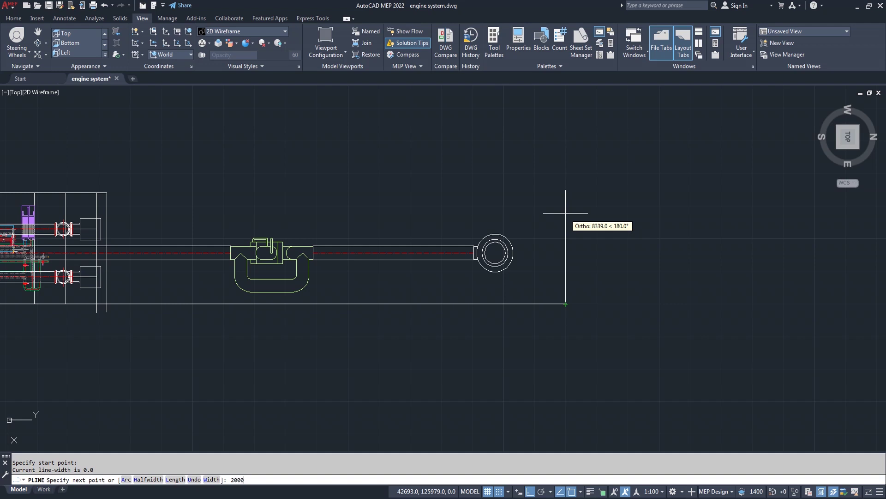
key(Return)
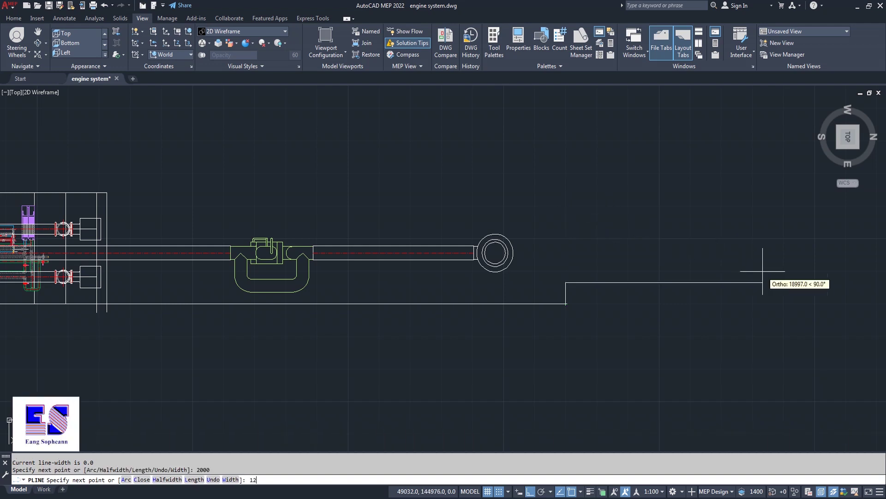
key(Return)
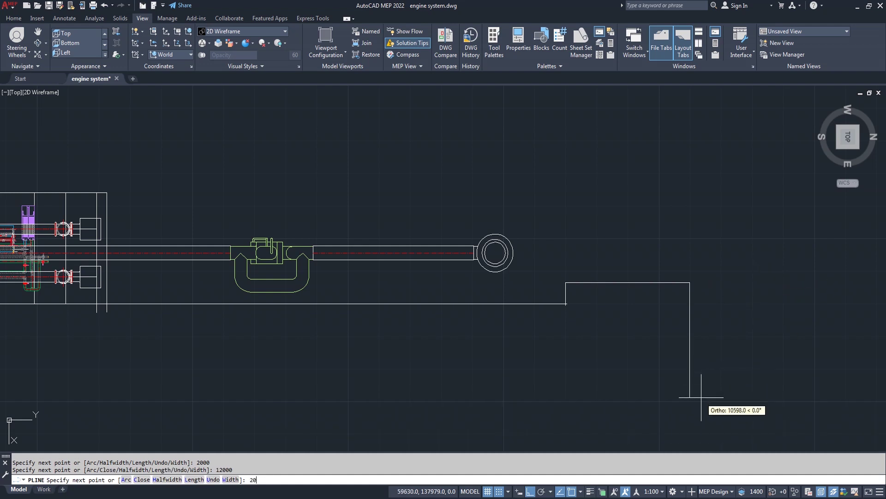
text(0)
key(Return)
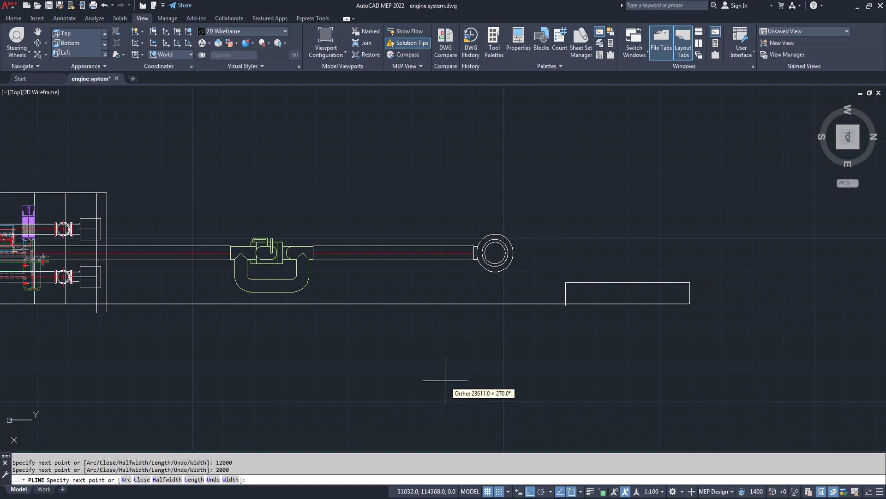
key(Return)
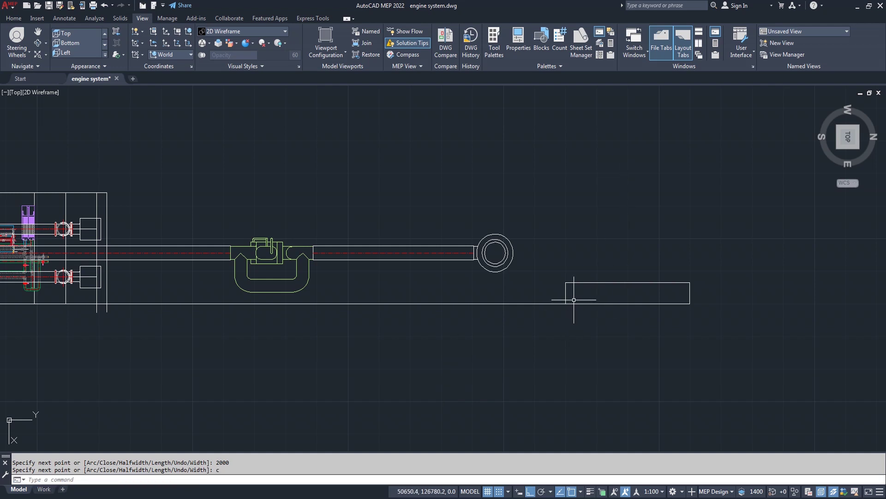
scroll(580, 298, down, 2)
scroll(589, 300, up, 4)
scroll(565, 308, up, 2)
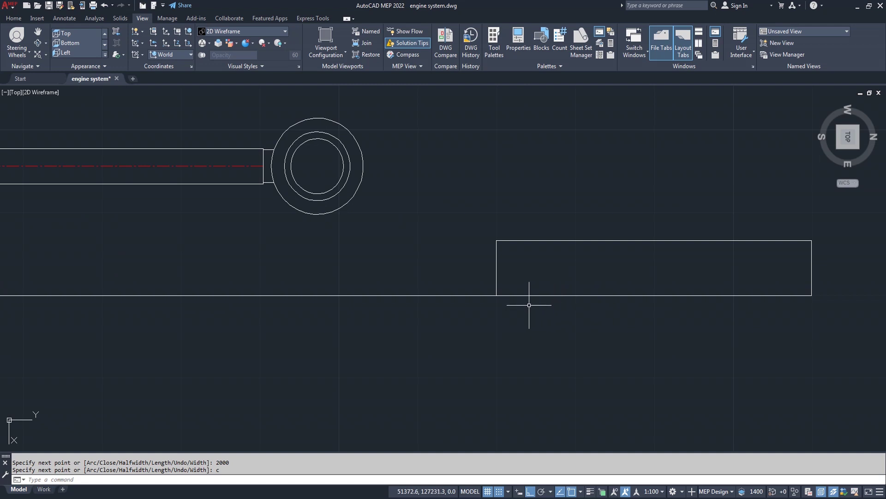
Offset the rectangle 100 units outward
text(o)
key(Return)
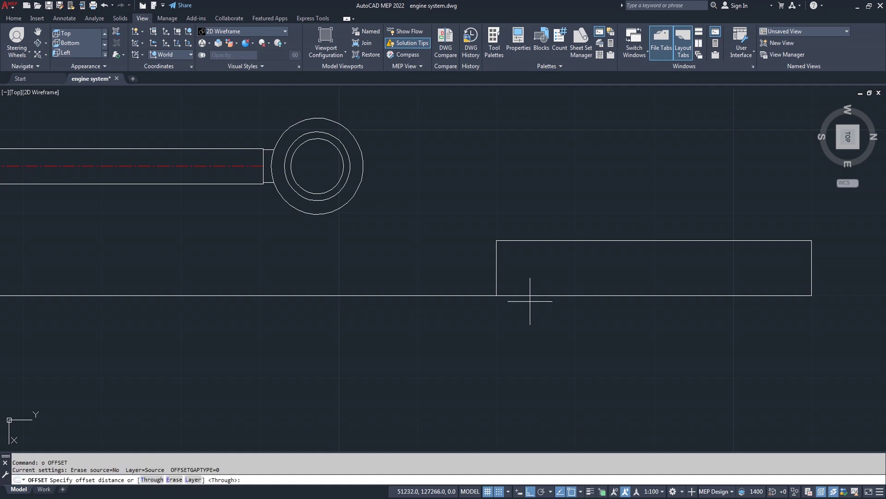
text(100)
key(Return)
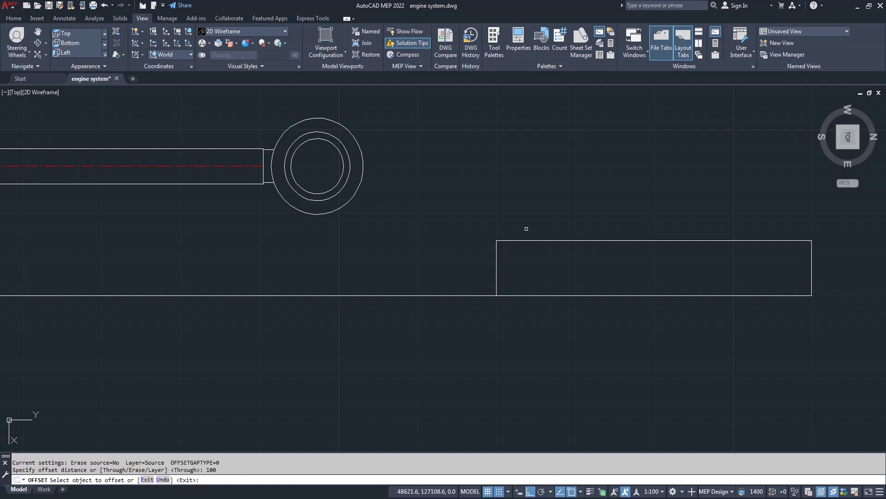
click(532, 239)
click(531, 211)
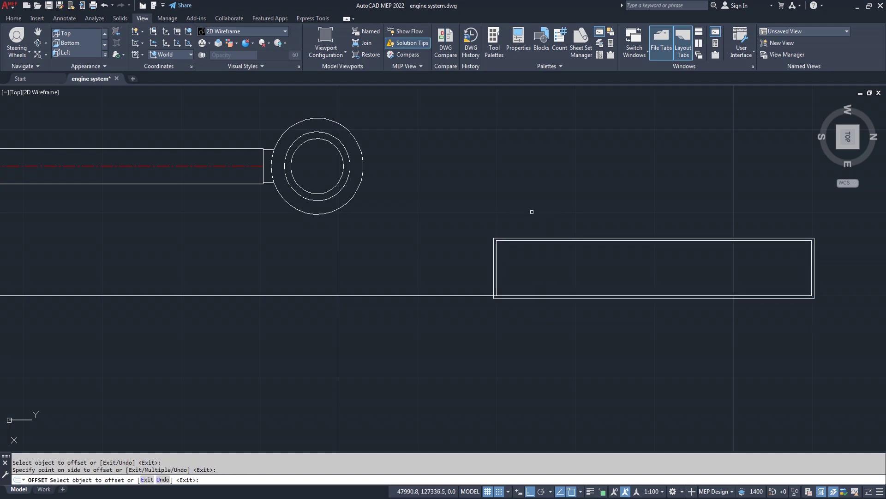
key(Return)
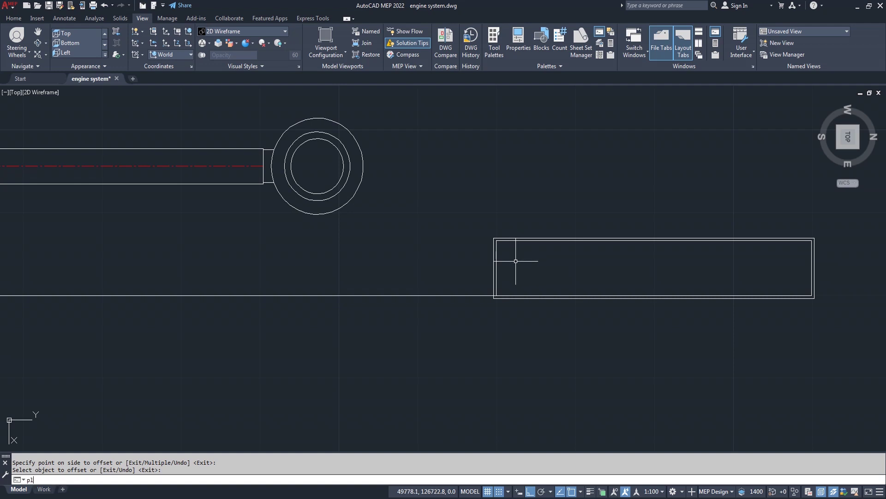
Draw a closed 150 × 150 square at the rectangle's lower-left inner corner
key(Return)
scroll(518, 290, up, 4)
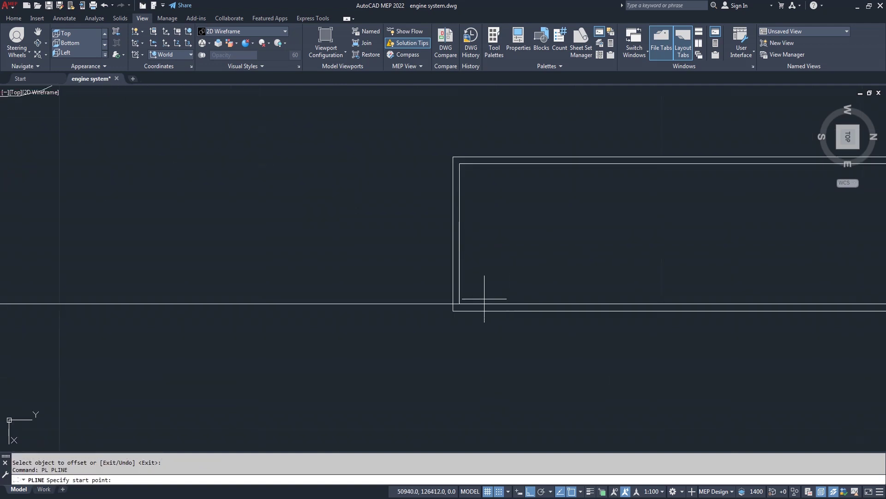
click(459, 304)
text(150)
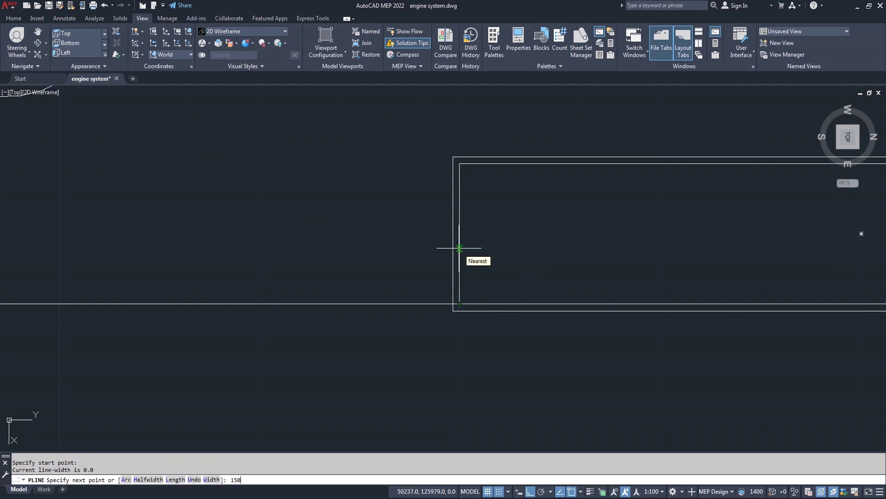
key(Return)
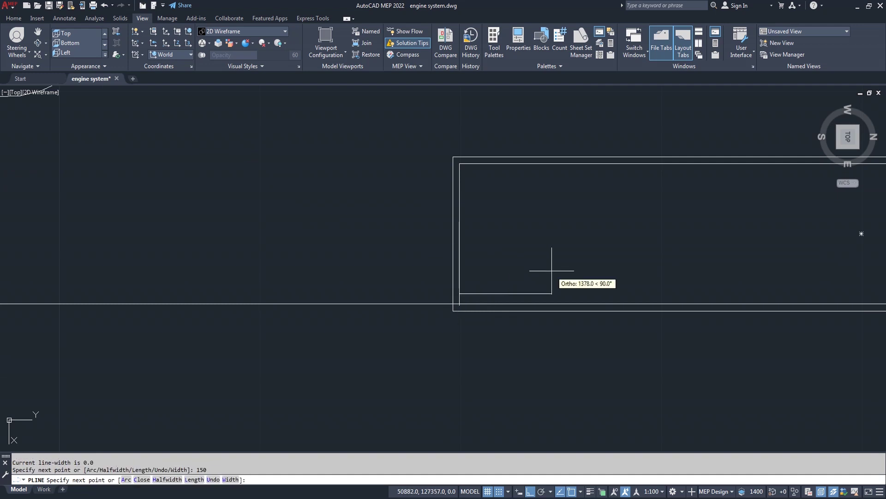
text(150)
key(Return)
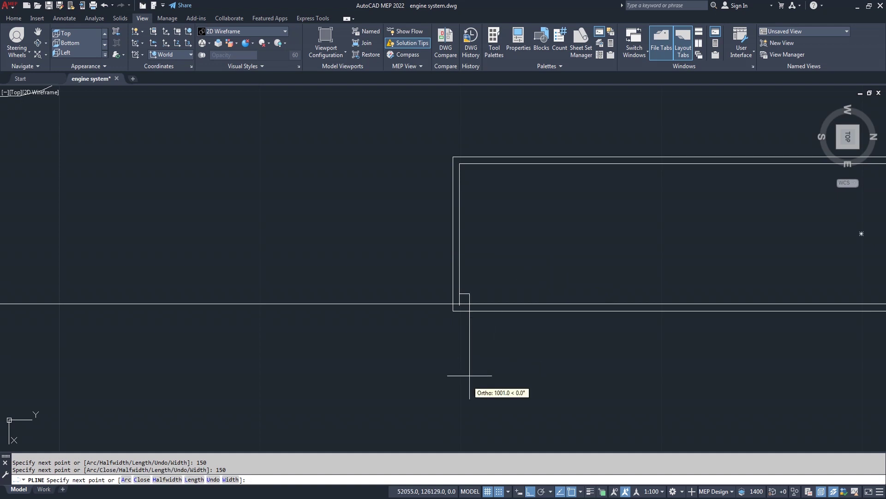
key(Return)
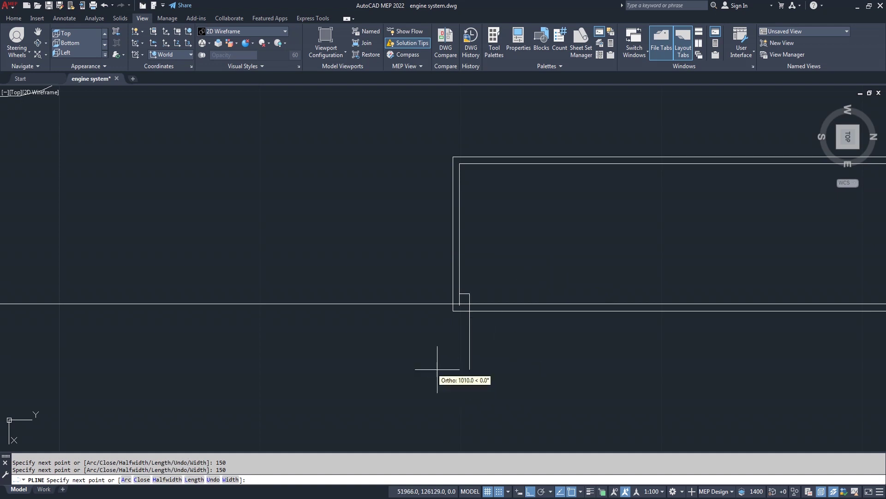
text(c)
key(Return)
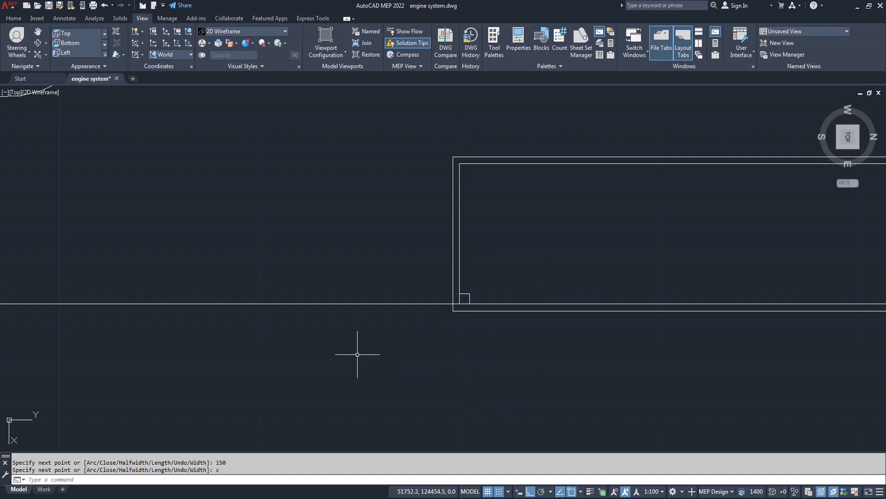
Switch the view to SE Isometric
scroll(357, 354, down, 2)
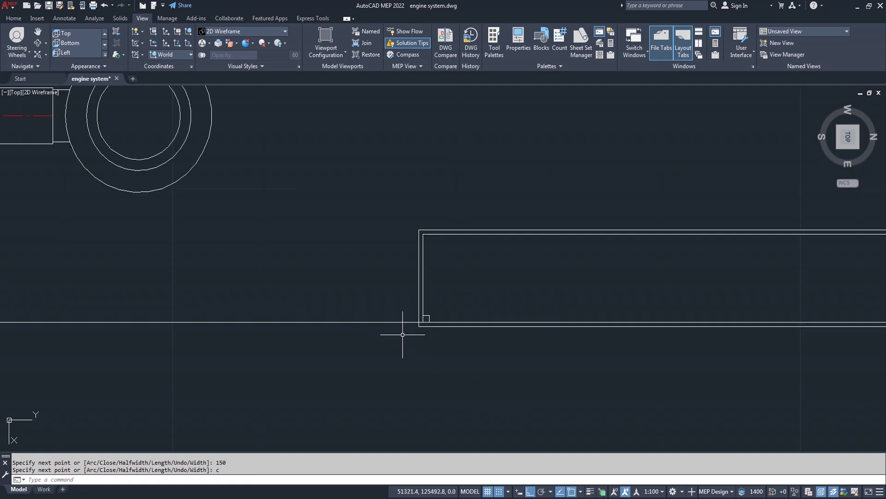
scroll(402, 334, down, 2)
scroll(402, 334, up, 2)
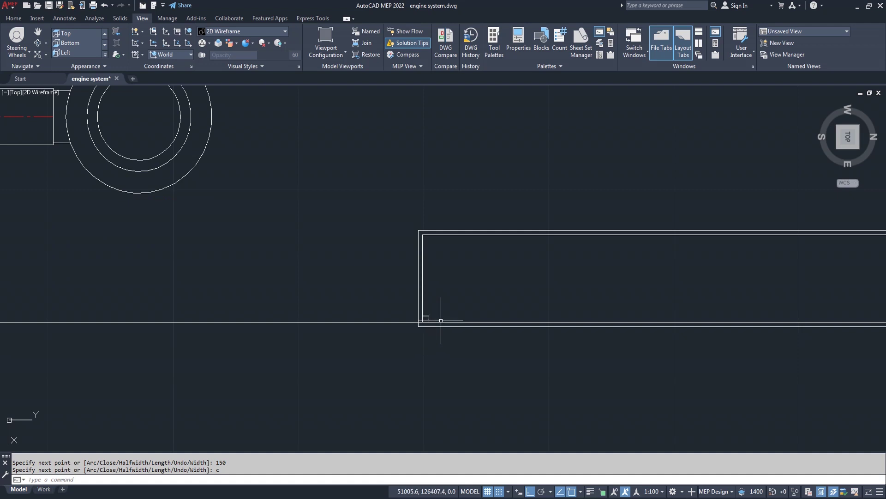
mouse_move(848, 137)
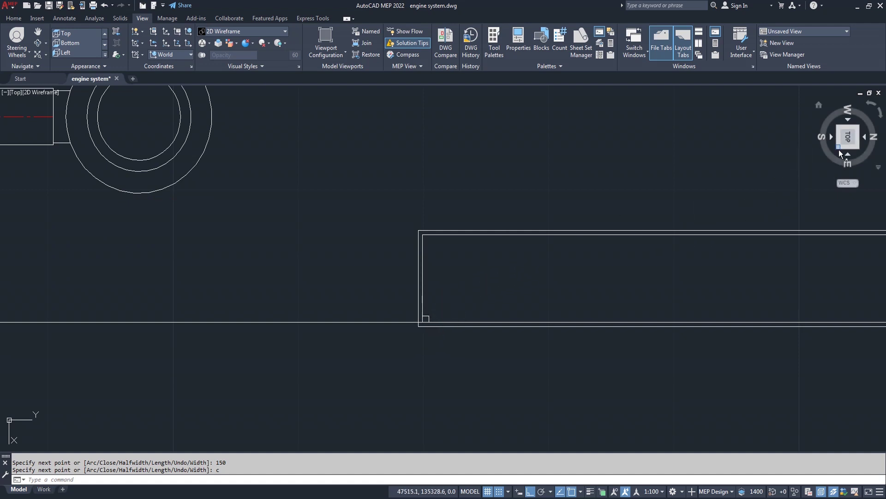
click(839, 149)
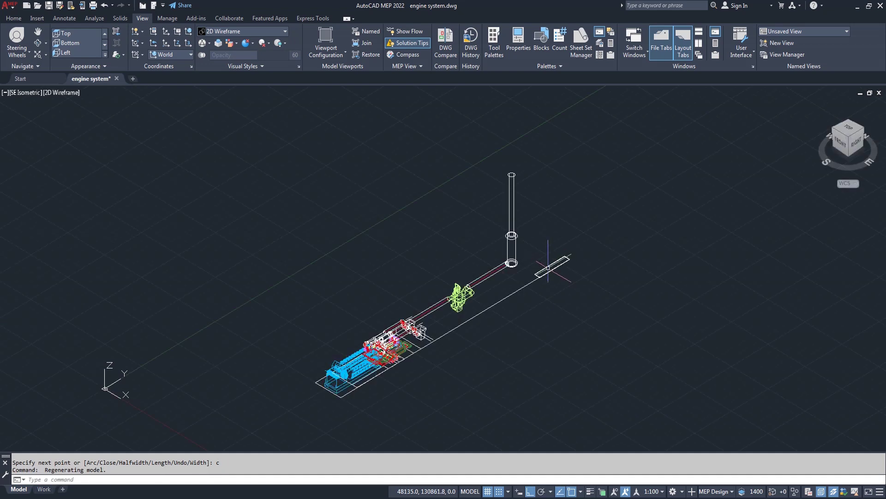
Extrude the 150 square at the frame corner 8000 units into a vertical post
scroll(544, 266, up, 5)
scroll(505, 282, up, 2)
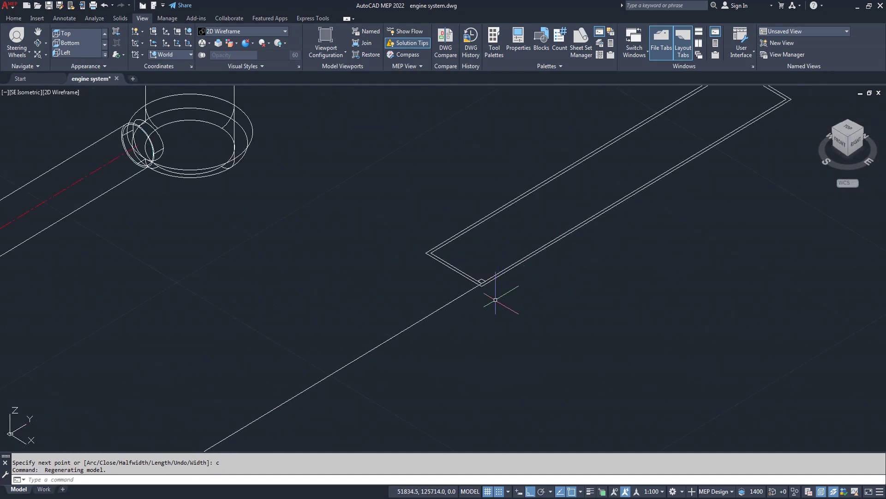
text(ext)
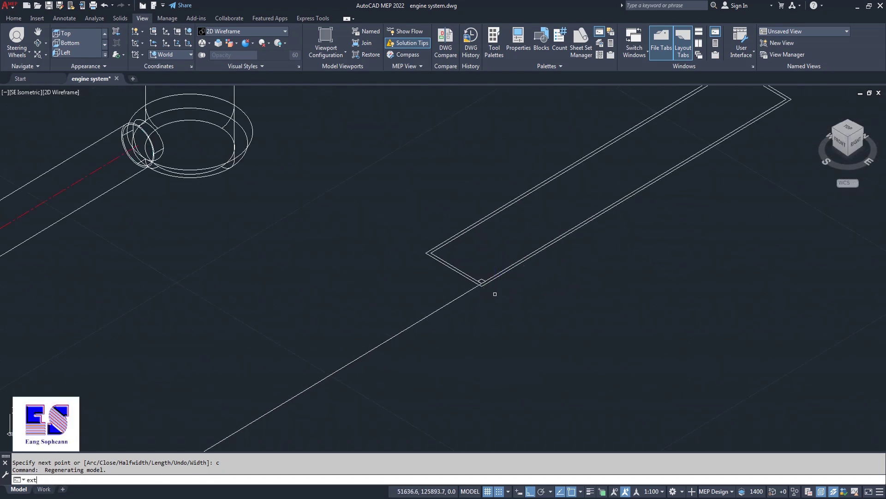
key(Return)
click(482, 279)
key(Return)
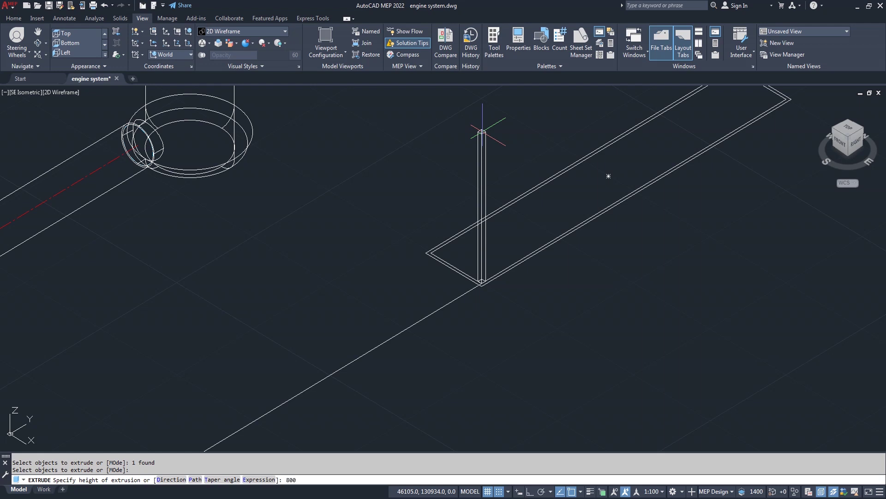
key(Return)
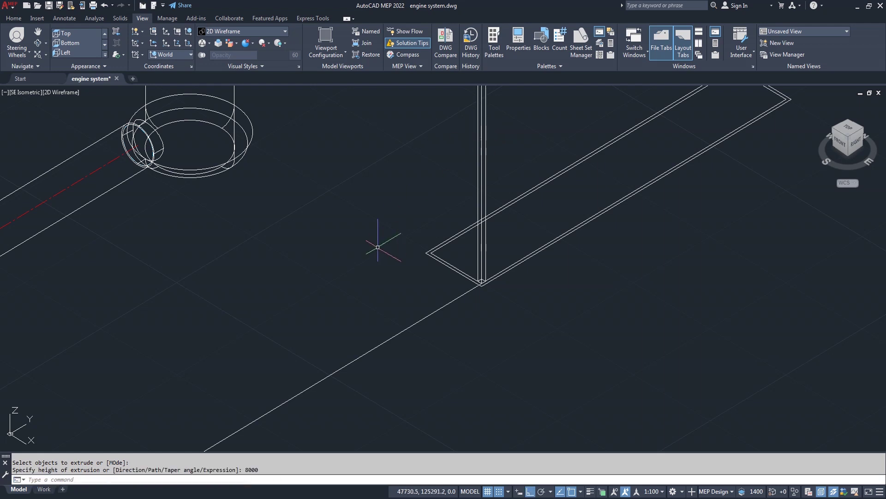
scroll(364, 268, down, 2)
scroll(445, 297, up, 2)
text(co)
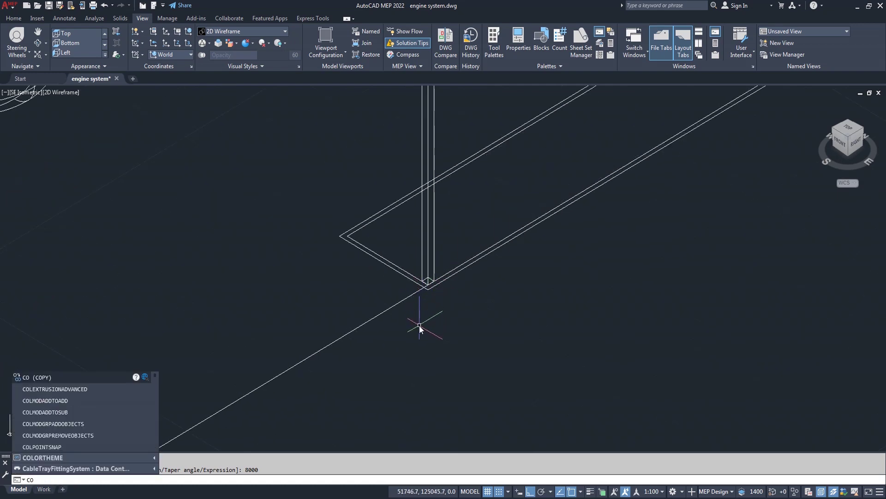
Copy the post to the adjacent corner of the frame
key(Return)
click(432, 272)
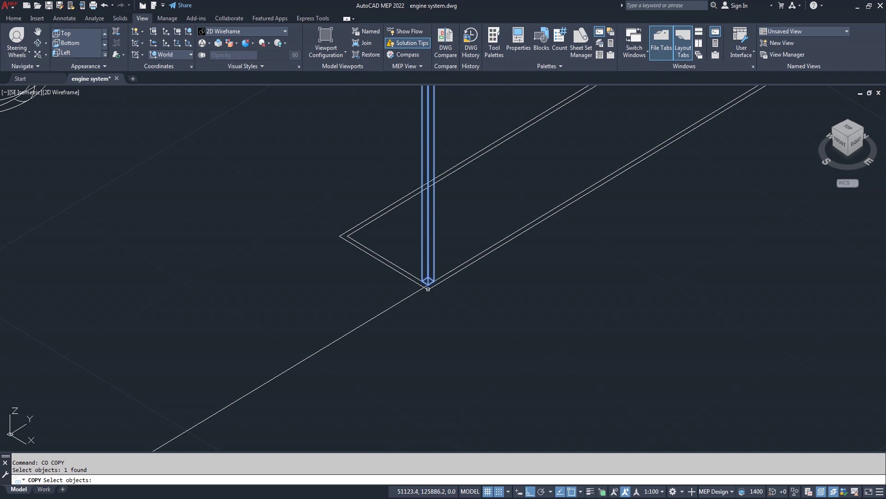
scroll(427, 284, up, 4)
key(Return)
click(395, 256)
scroll(392, 261, down, 2)
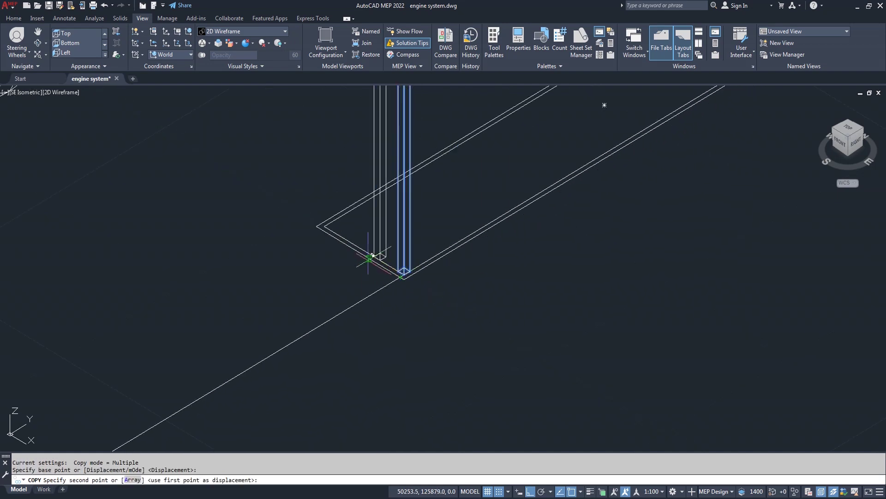
middle_drag(376, 257, 484, 344)
click(314, 227)
scroll(279, 290, down, 1)
key(Return)
key(Return)
Copy the corner pair of posts to midway along the frame
click(360, 158)
click(220, 236)
scroll(342, 316, up, 5)
scroll(326, 259, up, 3)
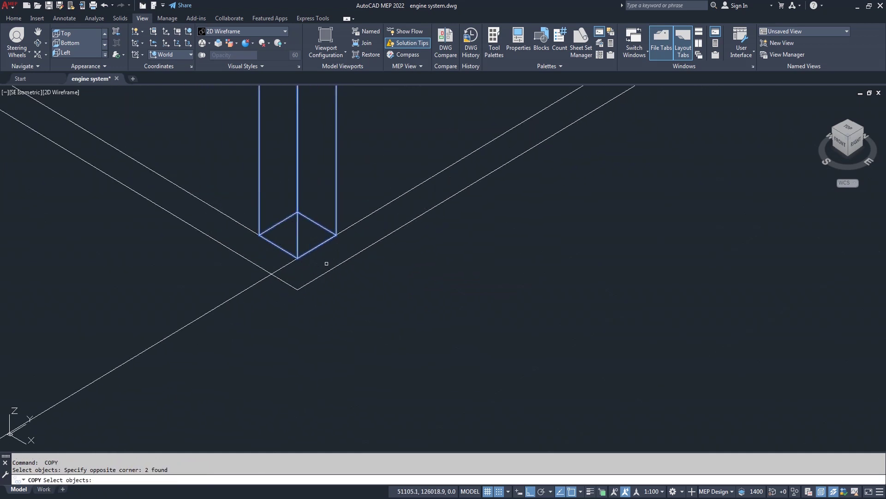
scroll(324, 242, up, 2)
key(Return)
click(317, 247)
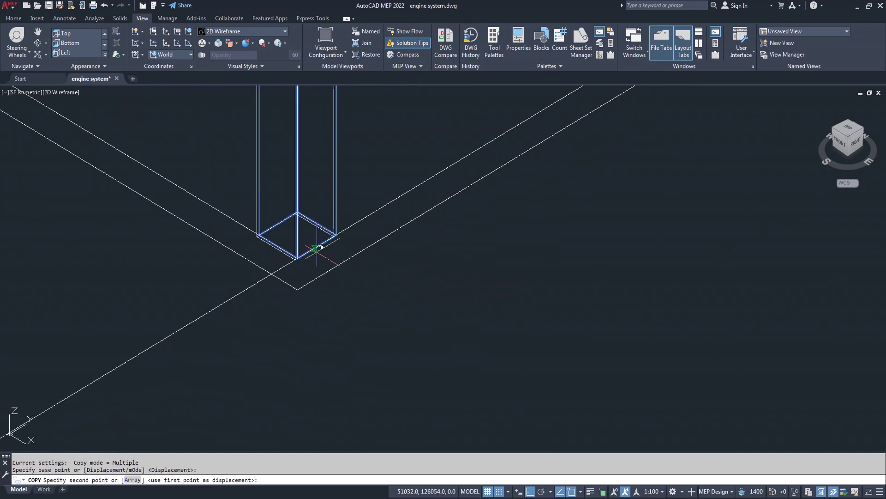
scroll(287, 291, down, 5)
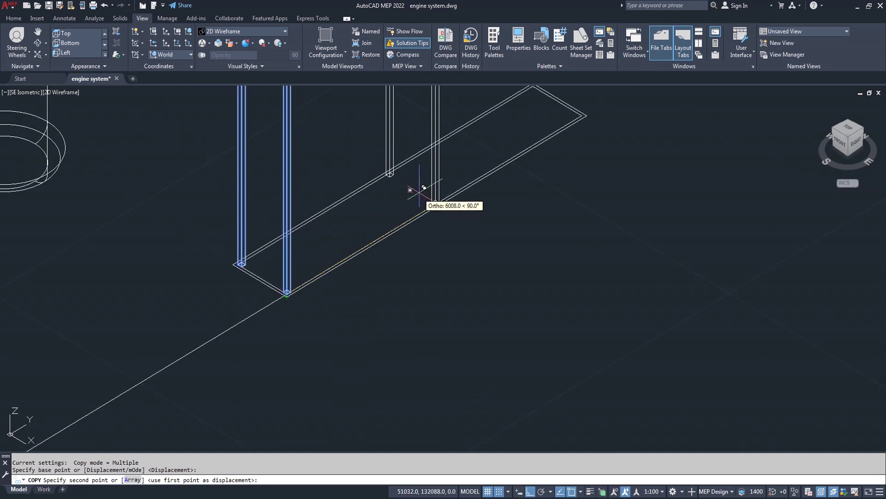
scroll(434, 203, up, 4)
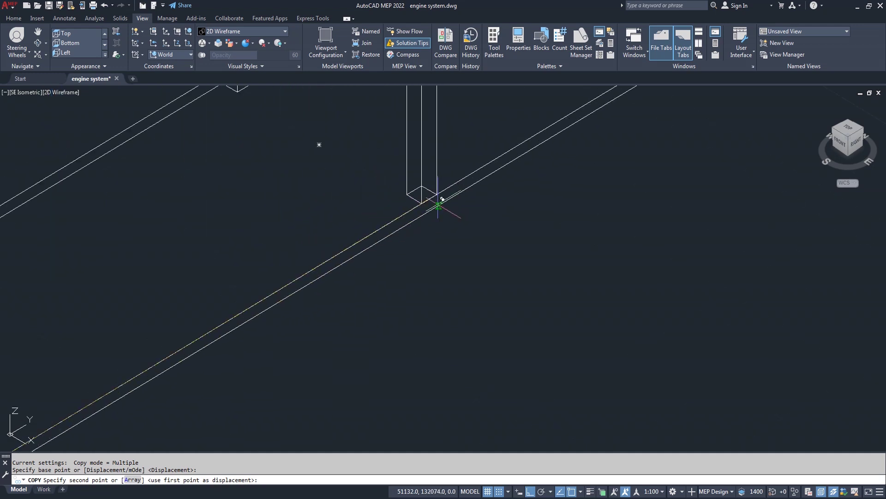
click(421, 202)
scroll(366, 243, down, 2)
key(Return)
scroll(363, 250, down, 2)
mouse_move(363, 249)
middle_down()
mouse_move(338, 220)
mouse_move(289, 346)
middle_up()
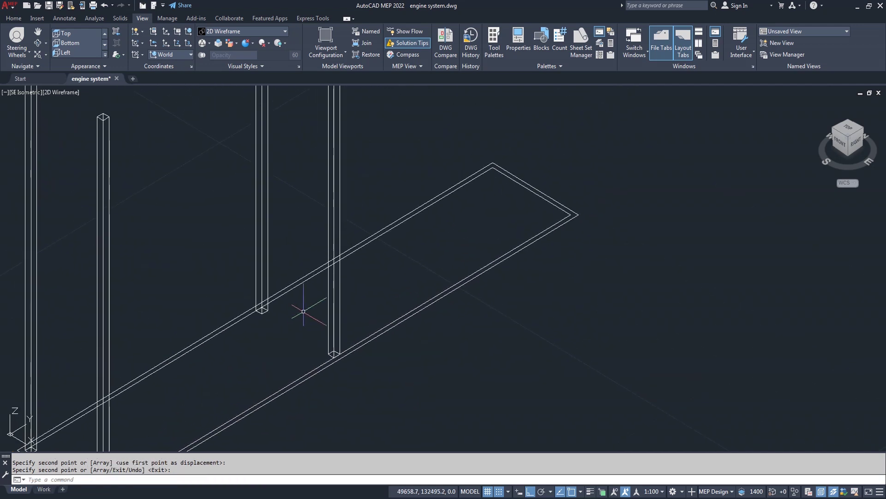
Copy the middle pair of posts to the far end of the frame
key(Return)
click(358, 182)
click(238, 213)
scroll(335, 364, up, 2)
key(Return)
click(340, 341)
scroll(317, 360, down, 4)
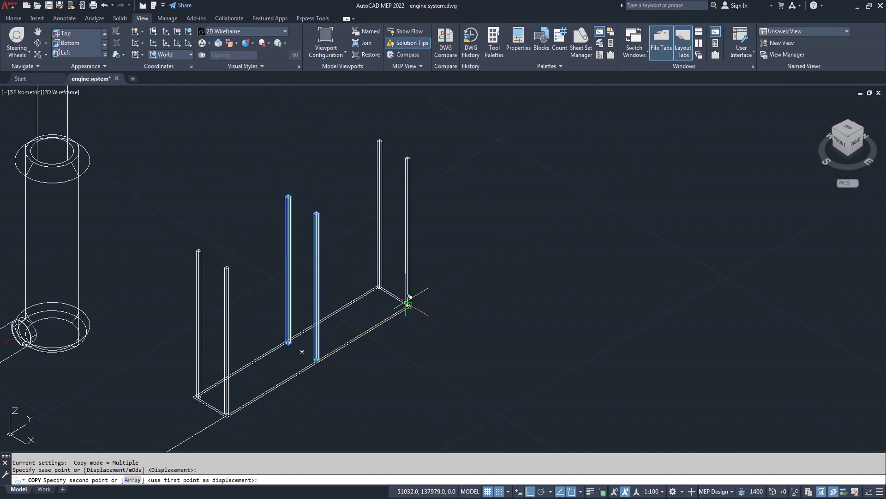
scroll(406, 302, up, 6)
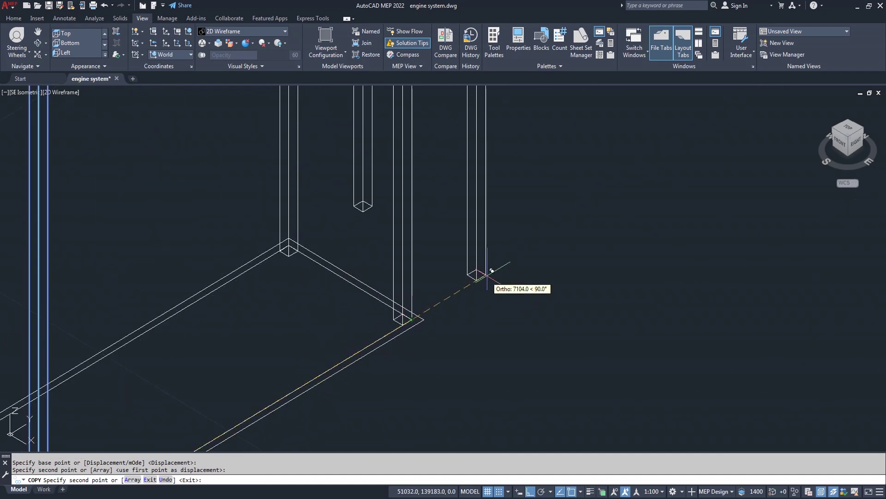
click(485, 277)
key(Return)
scroll(485, 266, down, 4)
scroll(471, 286, down, 3)
scroll(396, 347, up, 2)
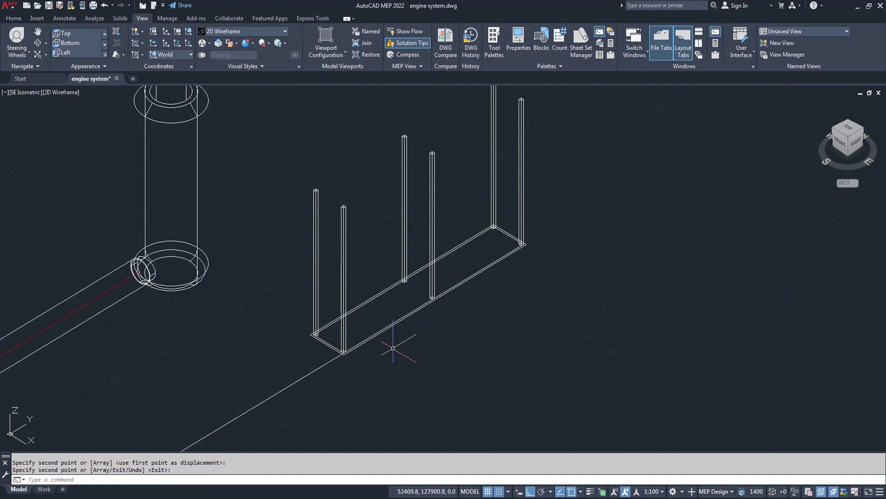
scroll(396, 360, up, 1)
scroll(424, 332, up, 1)
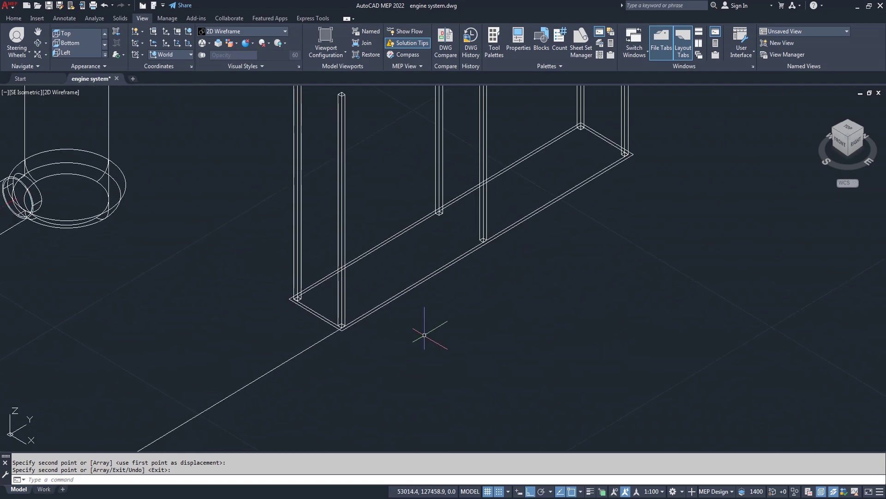
text(ext)
key(Return)
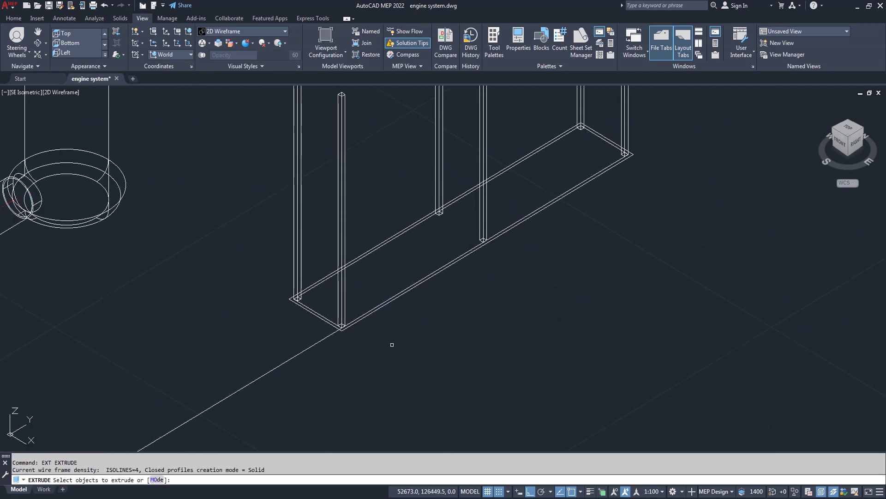
Extrude the outer frame rectangle to a thickness of 100
click(377, 310)
key(Return)
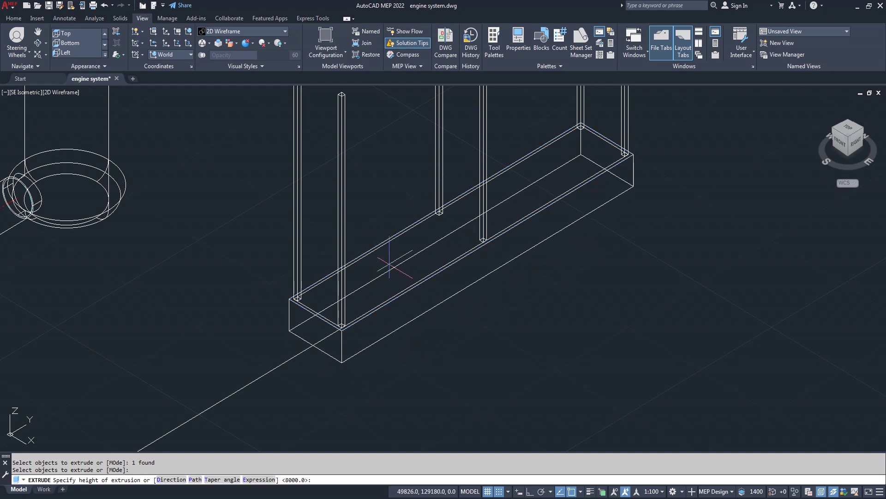
text(100)
key(Return)
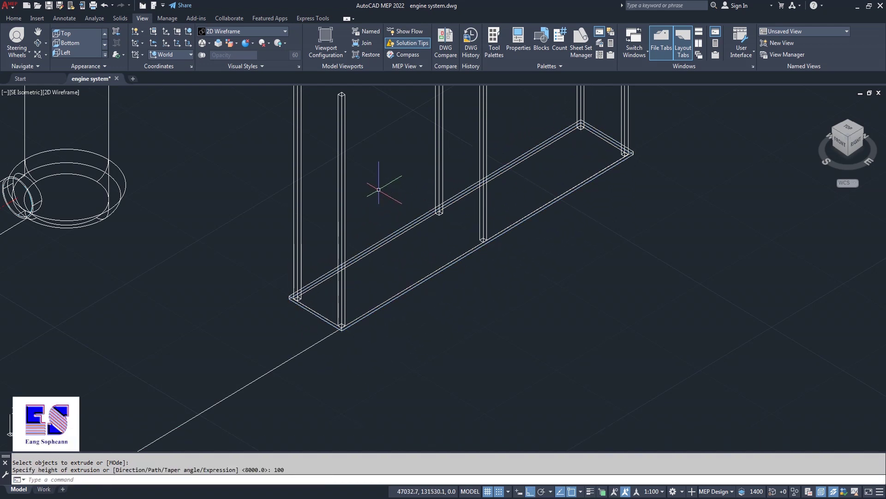
text(M)
Move the frame 8000 units up onto the tops of the six posts
key(Return)
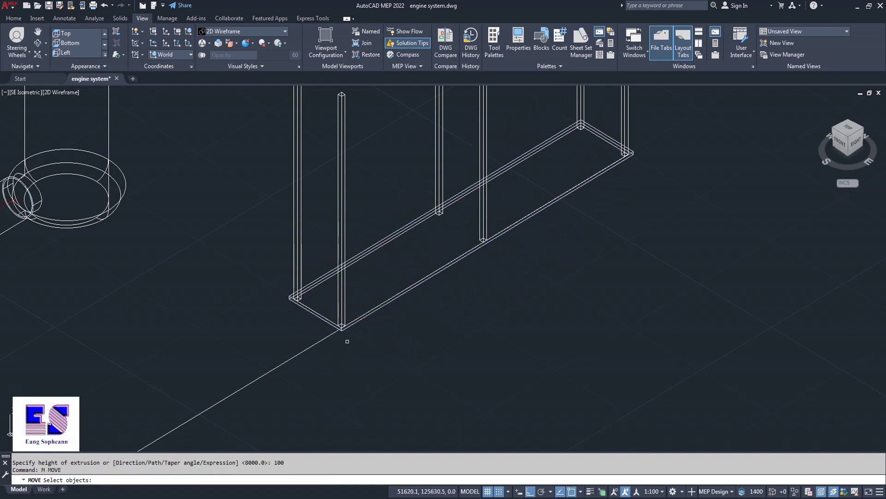
scroll(346, 336, up, 4)
click(330, 315)
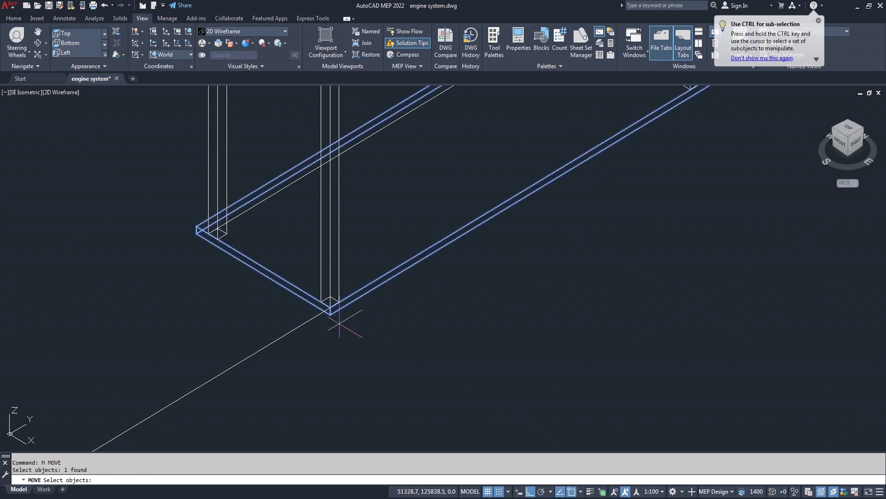
key(Return)
click(329, 315)
text(8000)
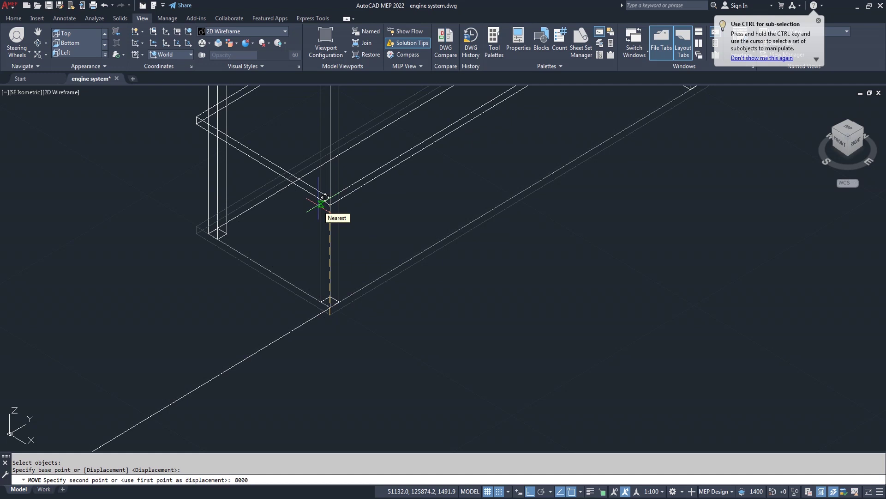
key(Return)
scroll(309, 327, down, 3)
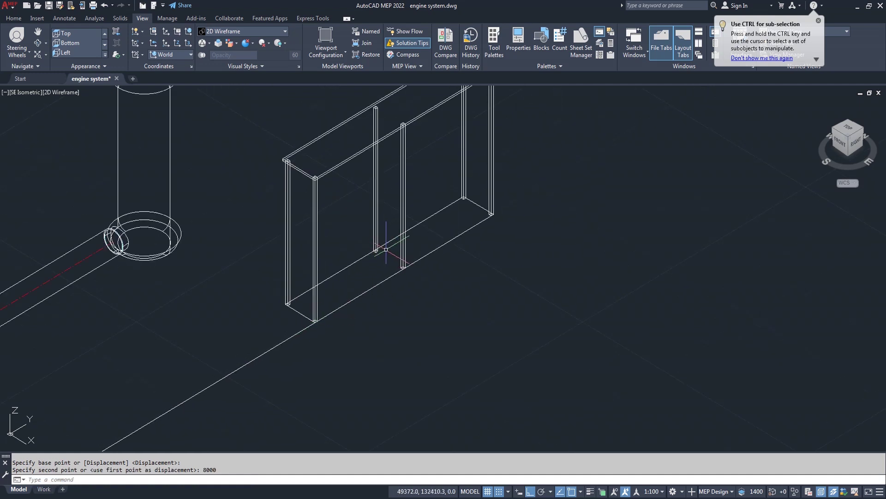
scroll(388, 253, up, 2)
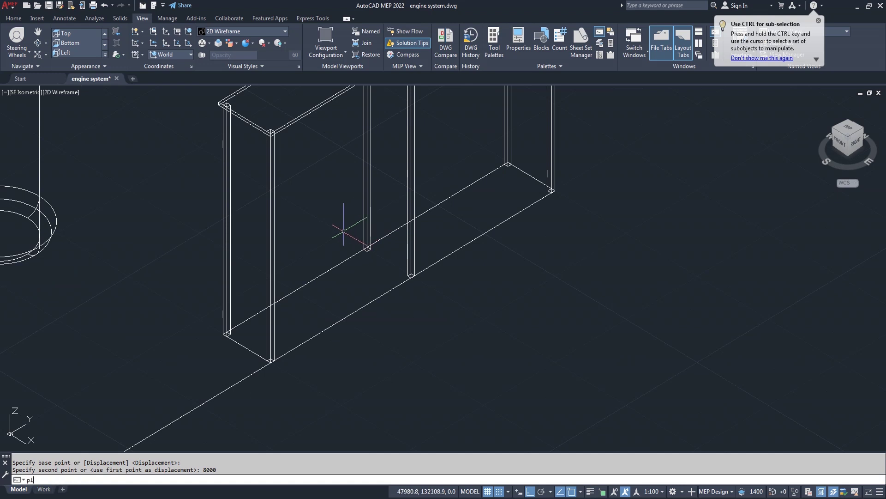
key(Return)
scroll(279, 127, up, 5)
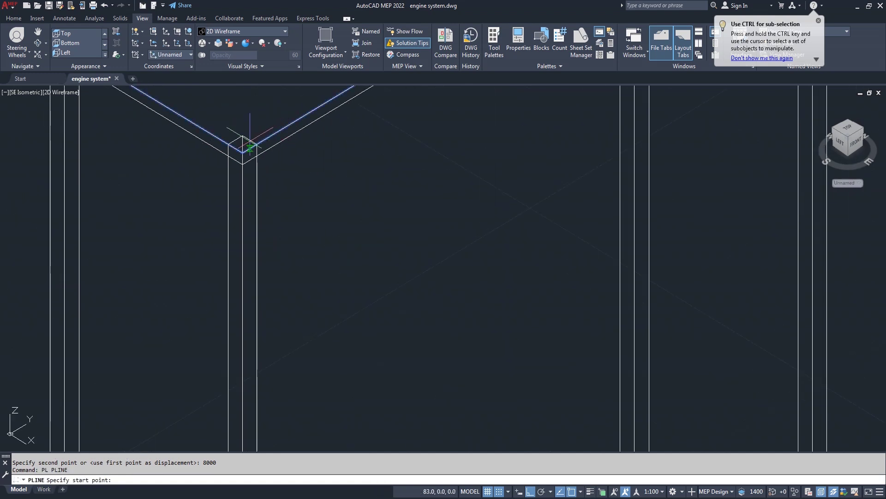
With Ortho off, extend the polyline diagonally to the middle post, then stop drawing
scroll(248, 139, up, 6)
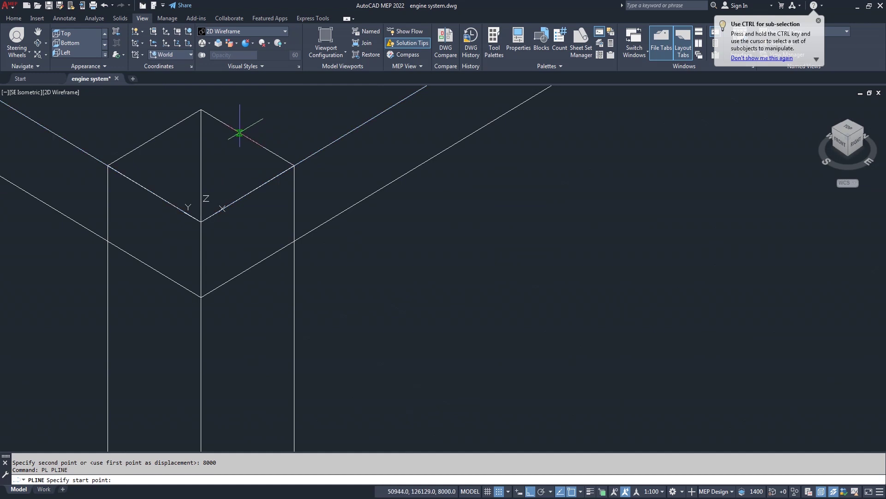
scroll(349, 138, down, 3)
scroll(350, 143, up, 2)
scroll(554, 379, up, 3)
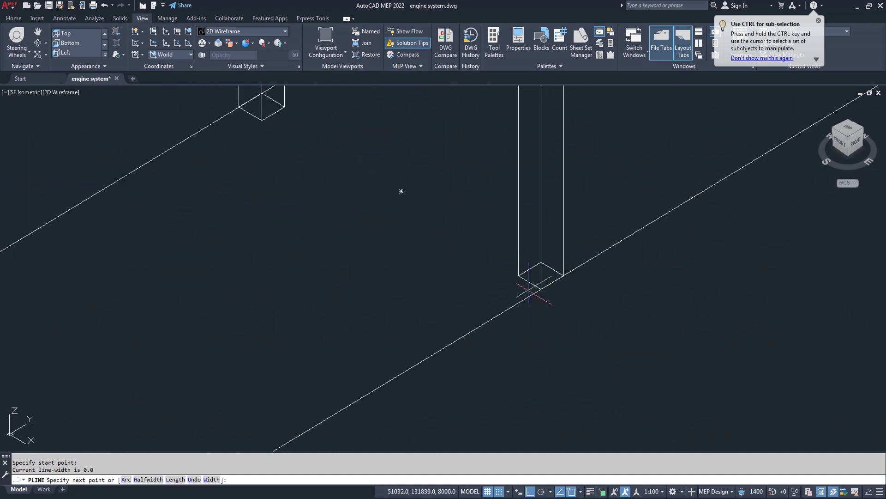
scroll(532, 280, down, 4)
scroll(531, 283, down, 2)
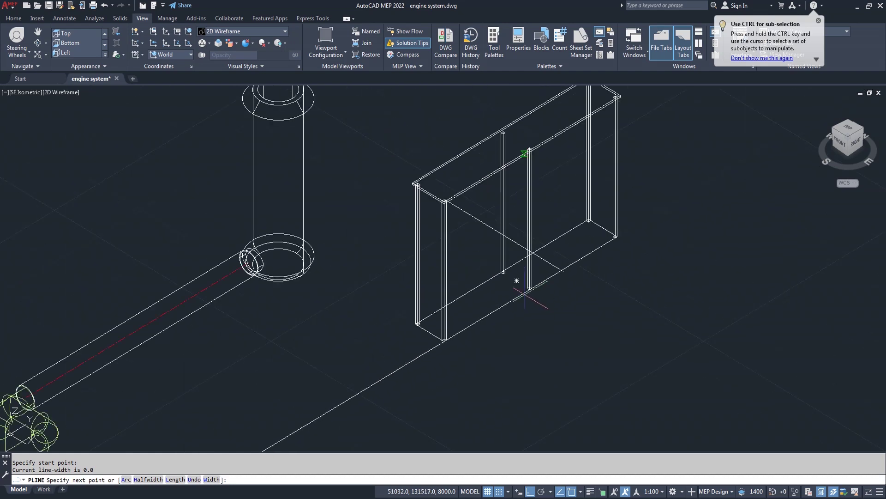
key(F8)
scroll(517, 279, up, 3)
scroll(538, 298, up, 3)
scroll(550, 321, up, 2)
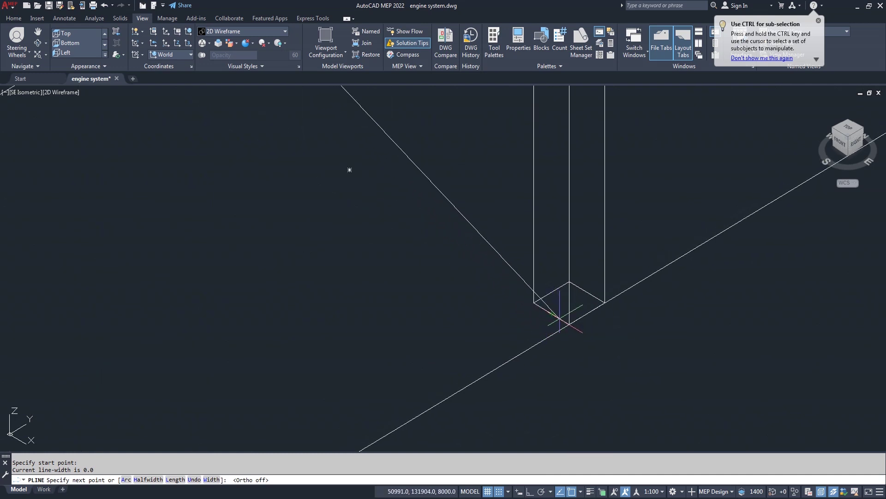
scroll(554, 314, up, 3)
scroll(547, 307, up, 3)
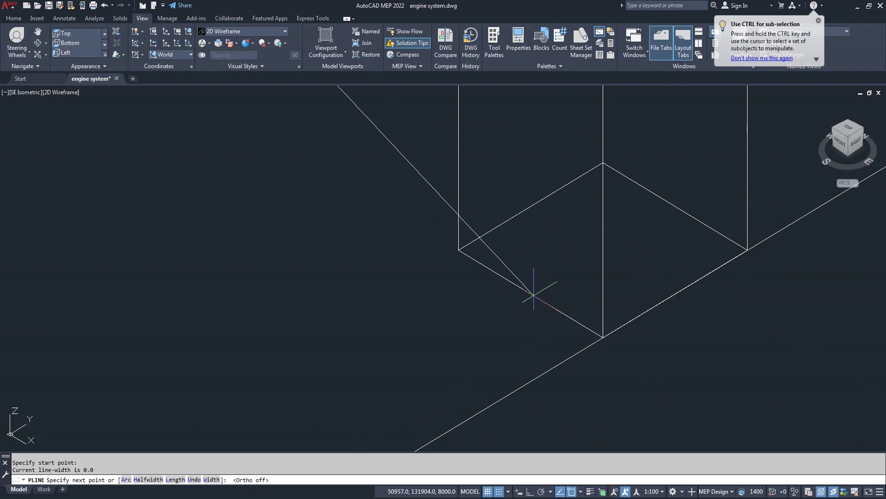
click(531, 294)
scroll(411, 296, down, 3)
scroll(462, 299, down, 2)
scroll(481, 302, down, 3)
scroll(519, 297, down, 2)
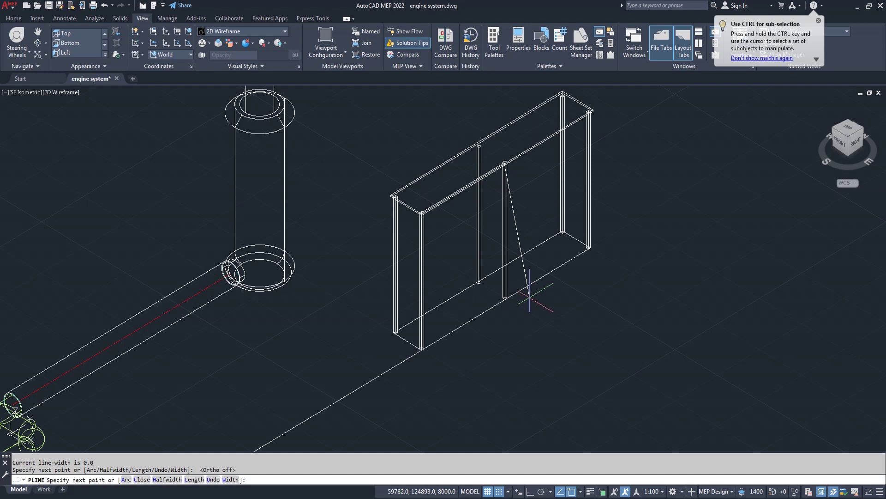
key(Escape)
Try stretching the top edge's endpoint down onto the post, then cancel the stretch
scroll(460, 215, up, 2)
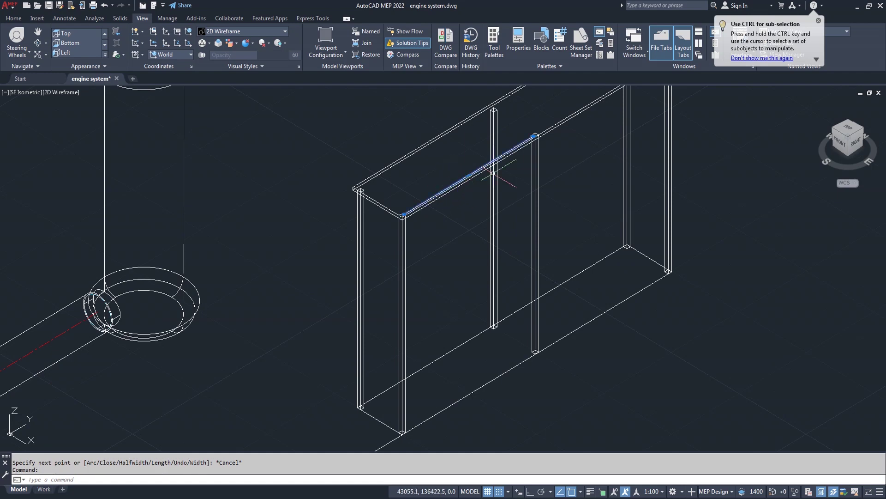
scroll(528, 129, up, 2)
click(528, 130)
scroll(519, 259, down, 2)
scroll(511, 341, down, 2)
scroll(519, 362, up, 8)
scroll(519, 362, up, 2)
click(532, 282)
scroll(492, 322, down, 5)
scroll(495, 324, down, 5)
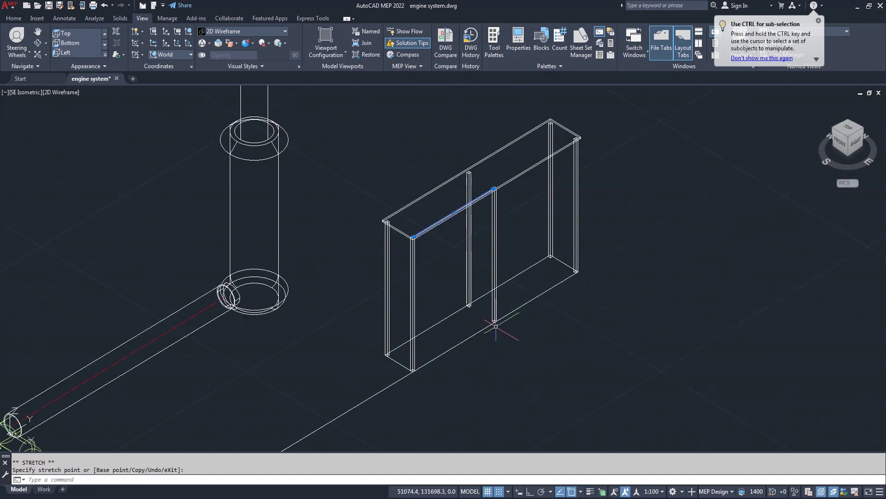
scroll(499, 330, up, 3)
key(Escape)
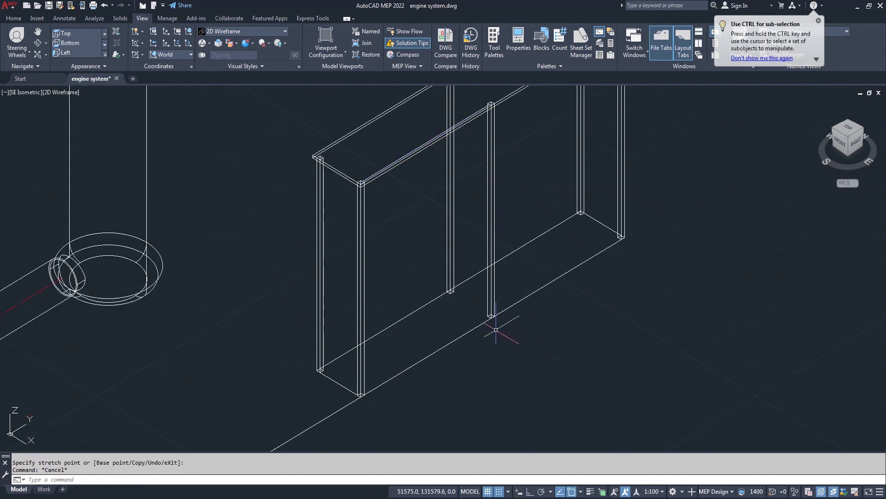
Draw a 3D polyline (3P) from the middle post's base to the frame's top front corner
text(3p)
key(Return)
scroll(494, 328, up, 3)
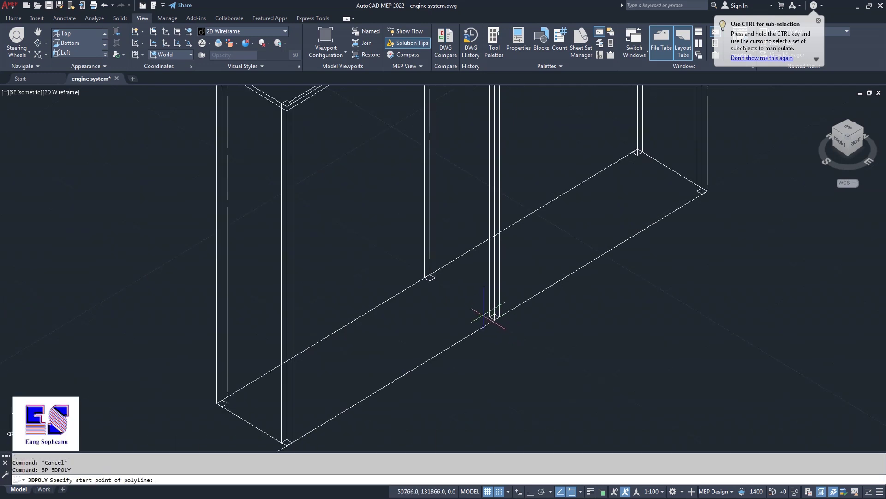
scroll(489, 318, up, 3)
click(501, 308)
scroll(462, 313, down, 3)
scroll(430, 326, down, 2)
scroll(356, 240, up, 3)
scroll(341, 240, up, 3)
click(313, 206)
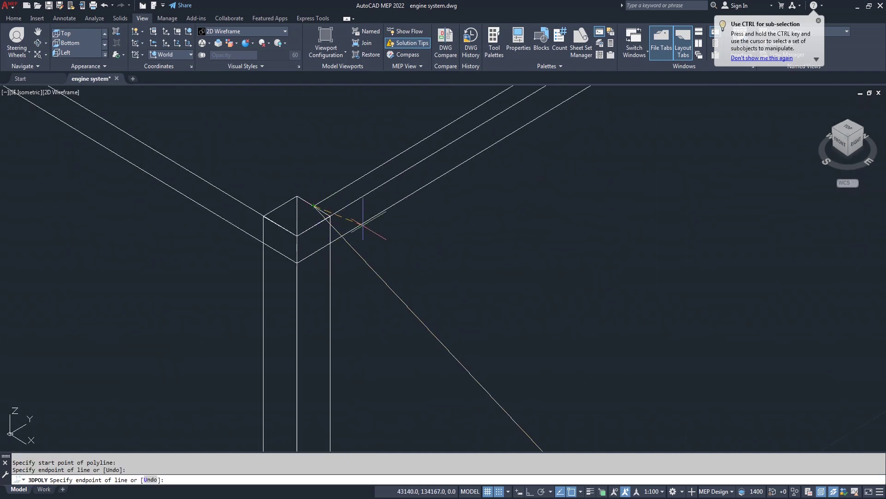
scroll(314, 206, down, 3)
key(Return)
key(Return)
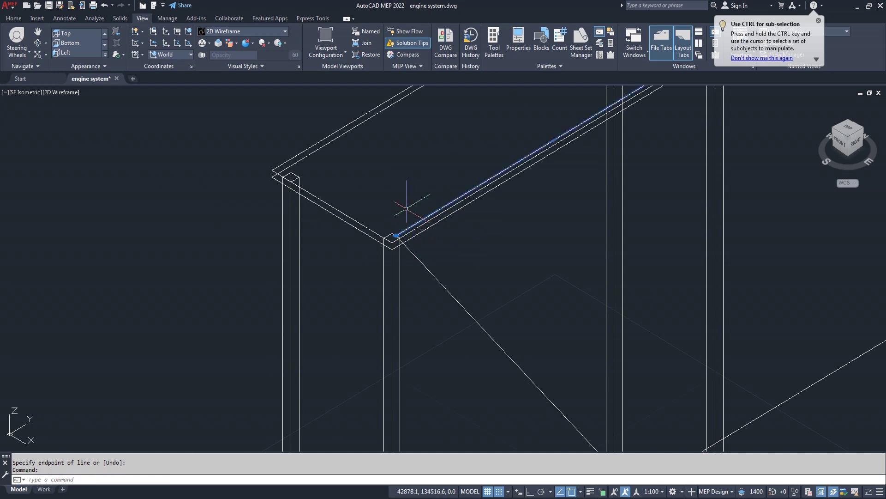
text(e)
key(Return)
scroll(386, 189, down, 3)
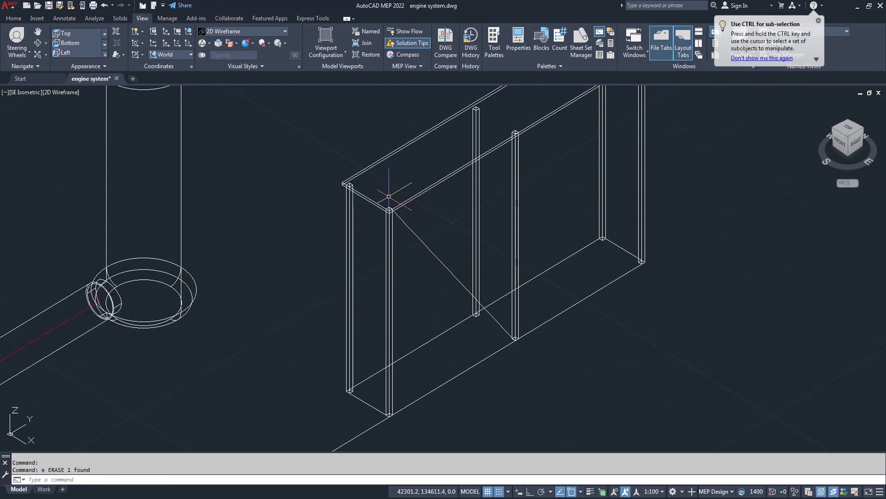
scroll(519, 353, up, 2)
scroll(512, 341, up, 1)
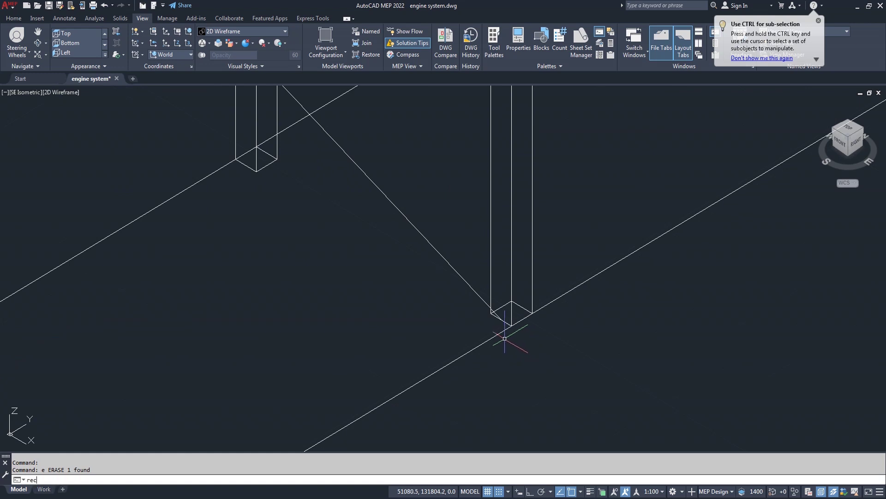
Draw a small rectangle profile at the middle post's base
key(Return)
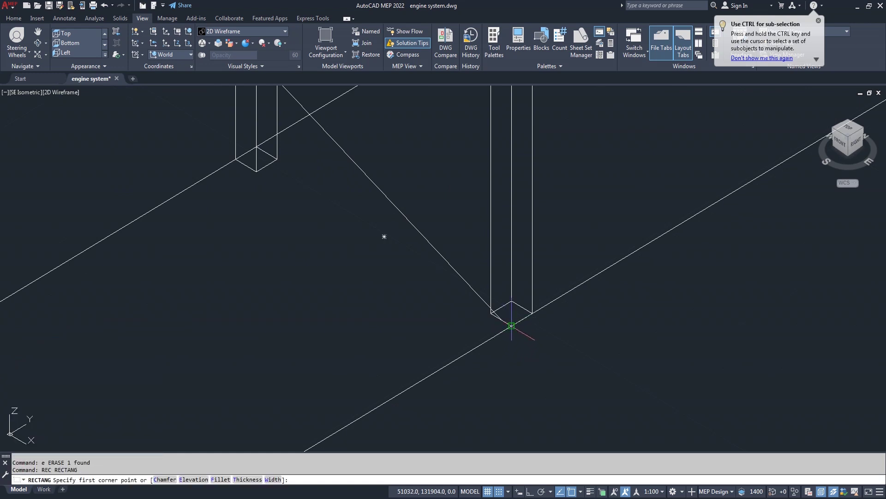
click(511, 326)
click(511, 300)
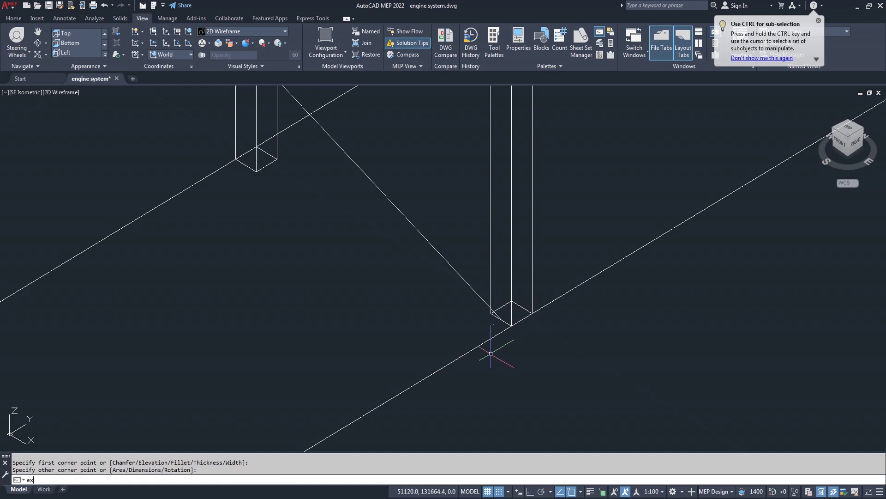
Extrude the rectangle along the diagonal line as its path into a solid brace
text(t)
key(Return)
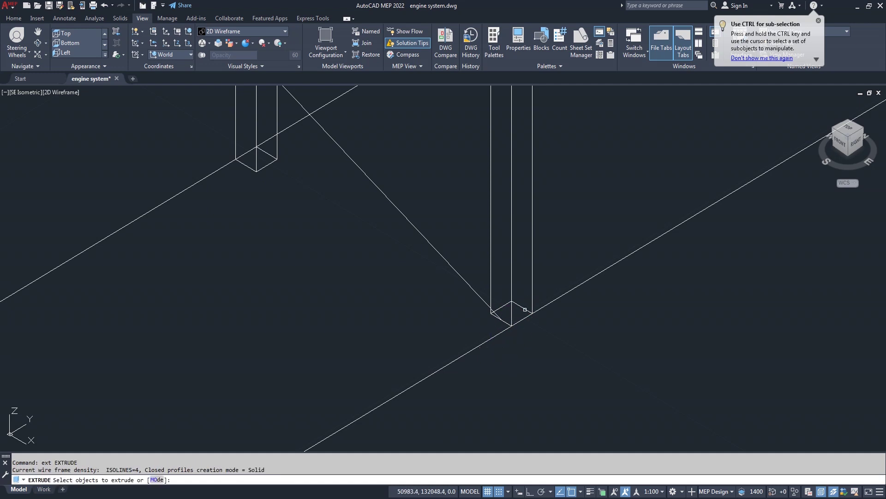
click(525, 310)
key(Return)
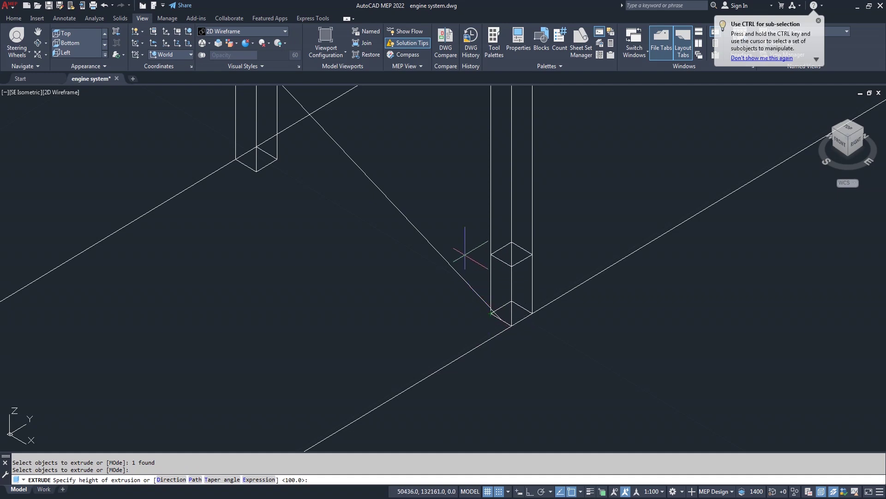
text(p)
key(Return)
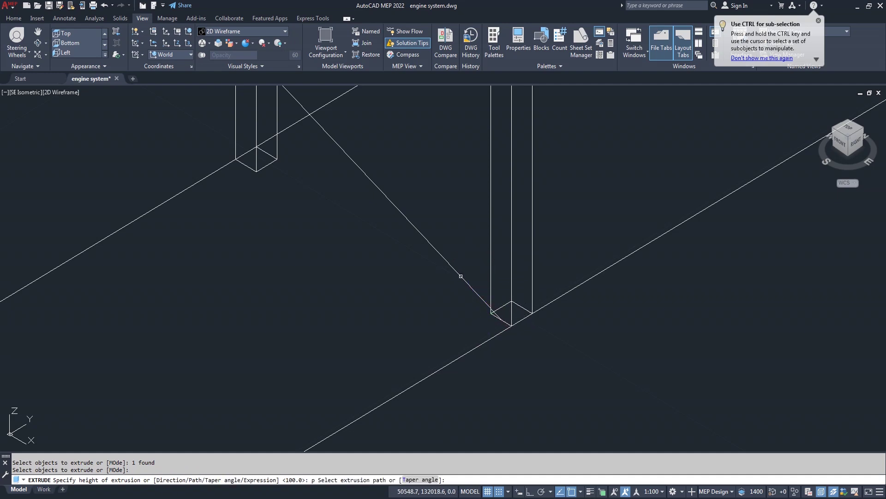
click(460, 276)
scroll(467, 314, up, 2)
scroll(461, 323, up, 2)
scroll(458, 329, up, 2)
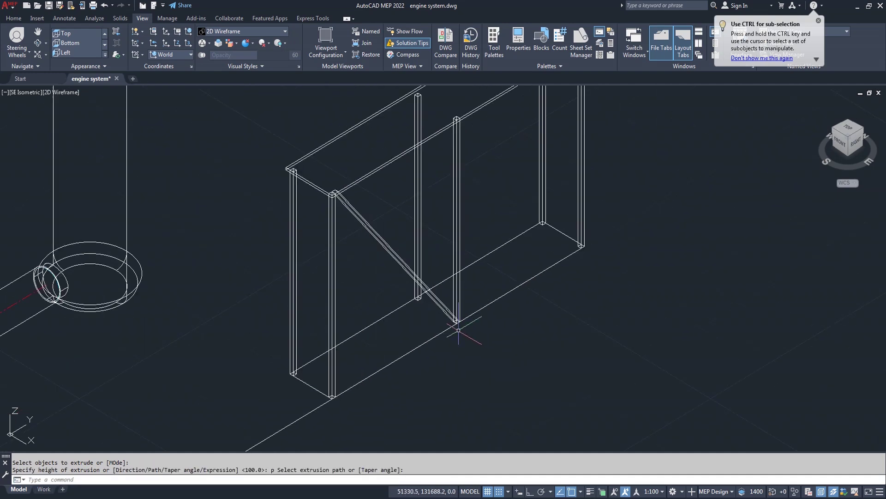
middle_drag(447, 331, 480, 344)
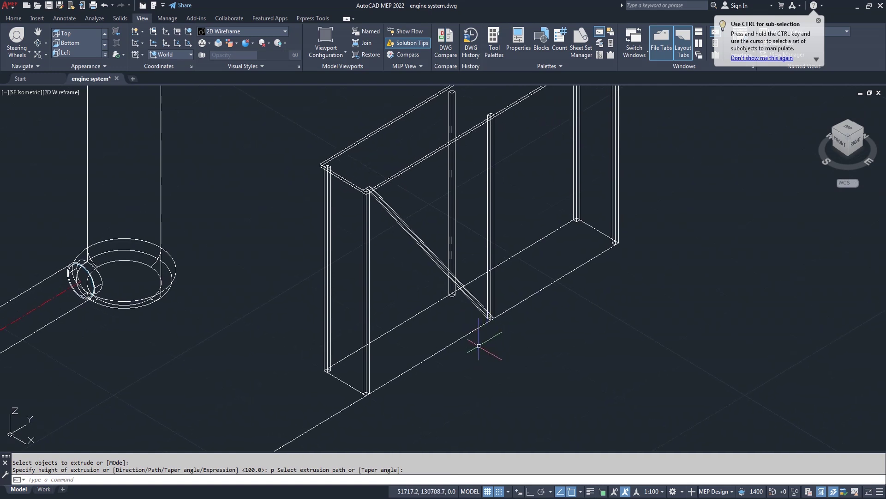
text(co)
key(Return)
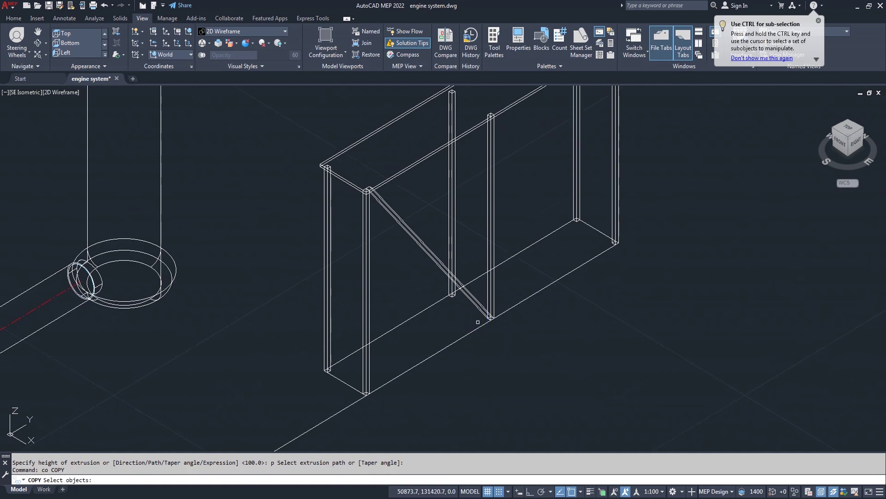
Copy the diagonal brace from its lower corner to the next post base
click(482, 312)
scroll(487, 321, up, 5)
key(Return)
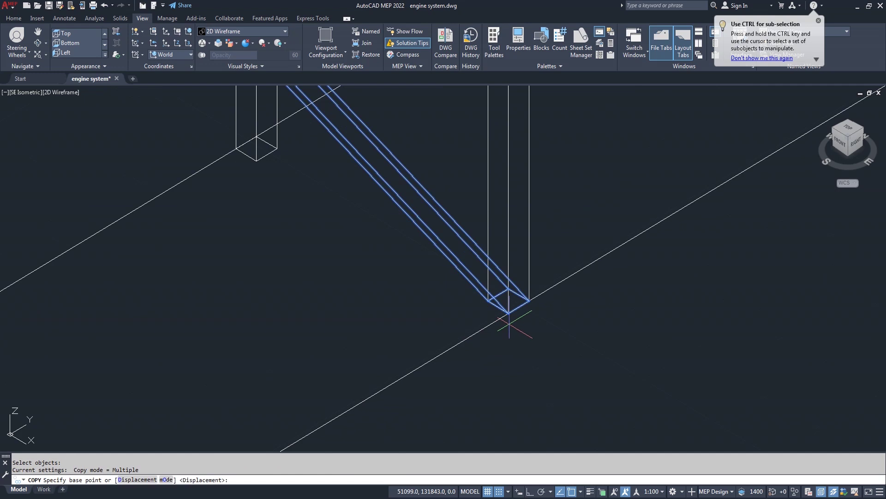
click(488, 301)
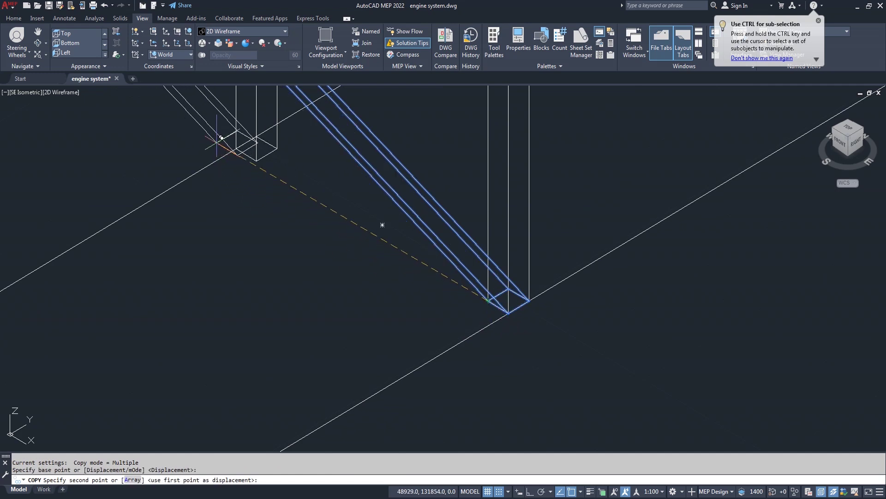
click(236, 149)
scroll(267, 253, down, 3)
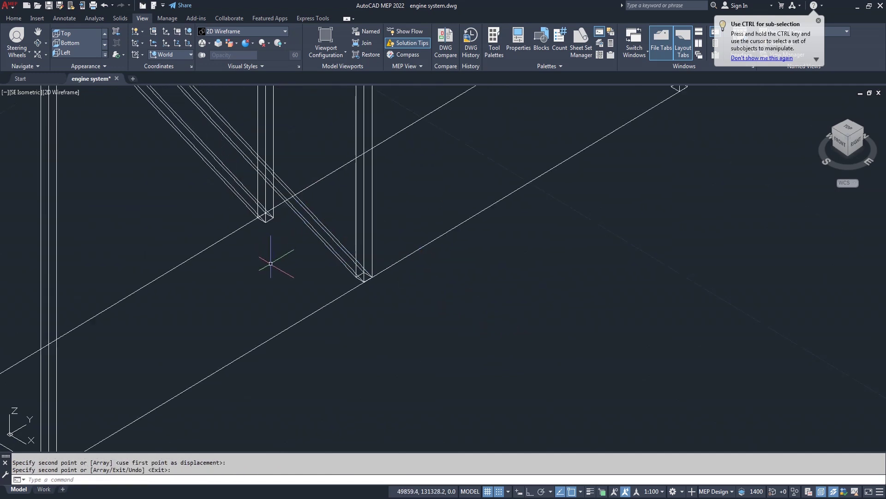
scroll(267, 238, down, 2)
Copy both diagonal braces together to the next bay's snapped endpoint
key(Return)
key(Return)
click(239, 125)
click(199, 193)
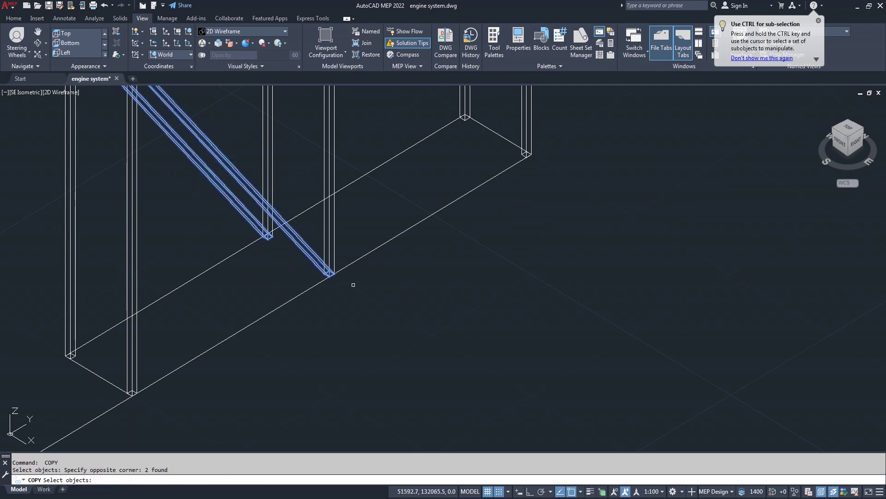
key(Return)
scroll(341, 273, up, 2)
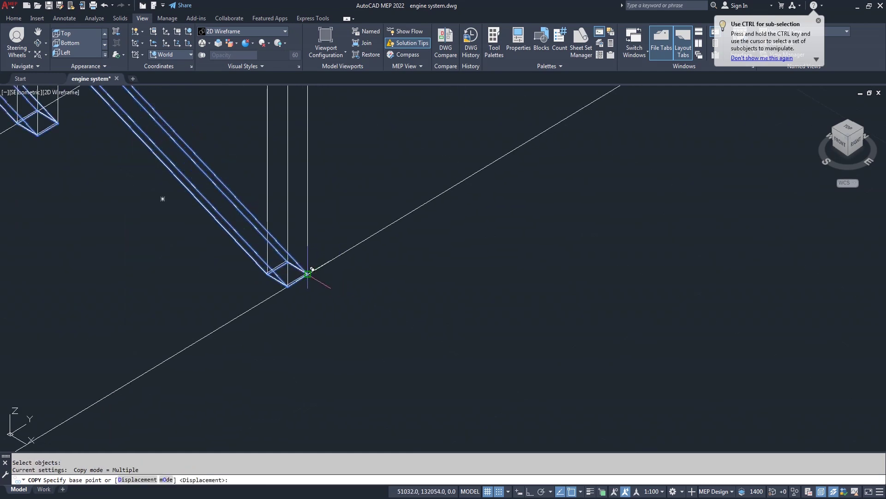
click(308, 274)
scroll(492, 192, down, 2)
scroll(522, 189, up, 2)
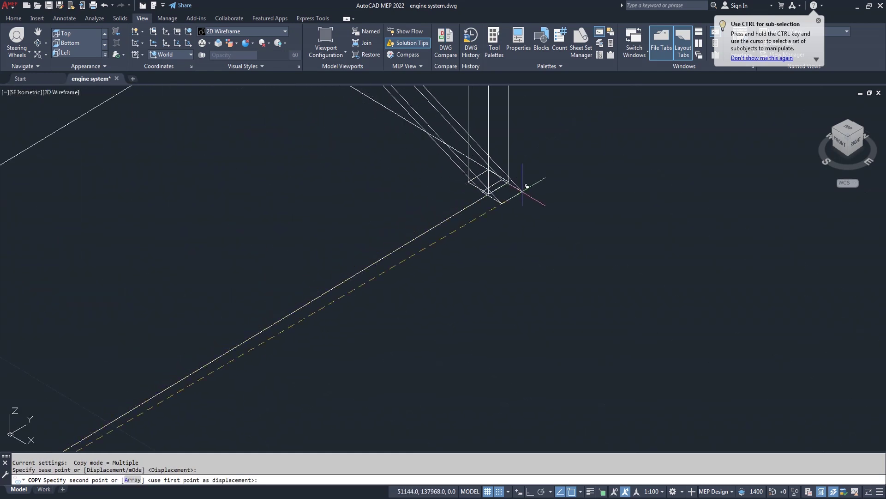
click(513, 182)
scroll(415, 258, down, 2)
key(Return)
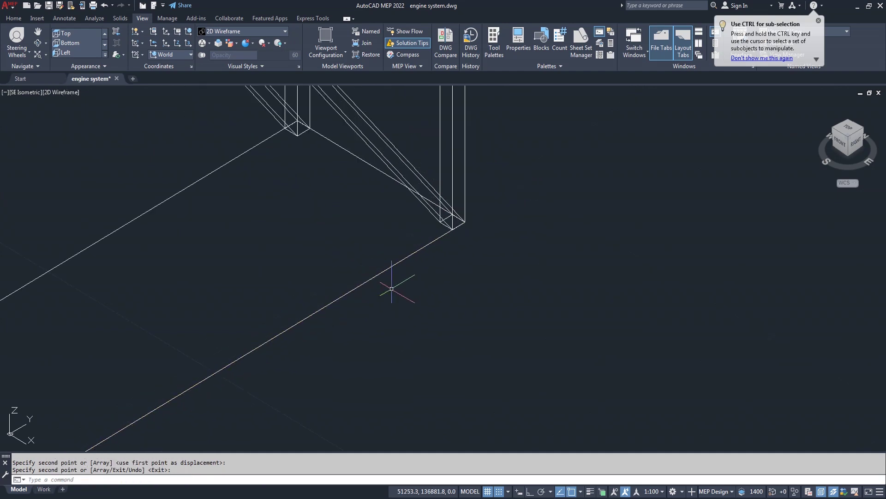
scroll(391, 289, down, 2)
middle_drag(446, 283, 481, 256)
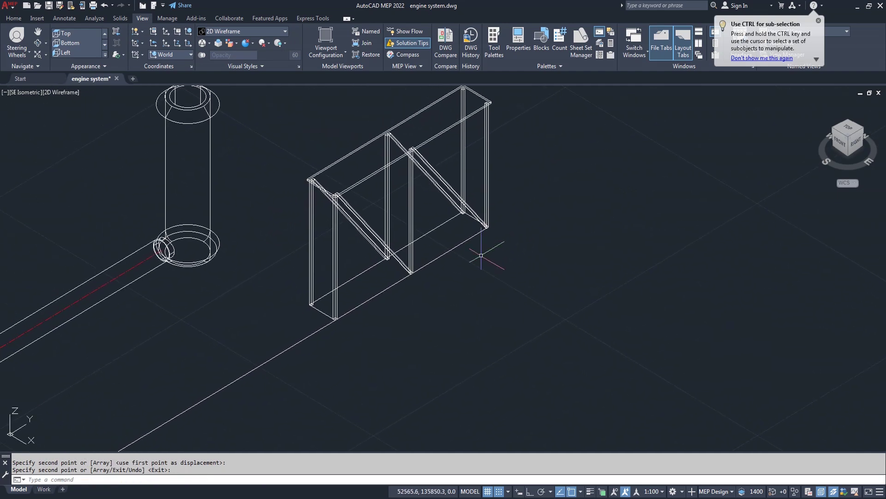
click(68, 93)
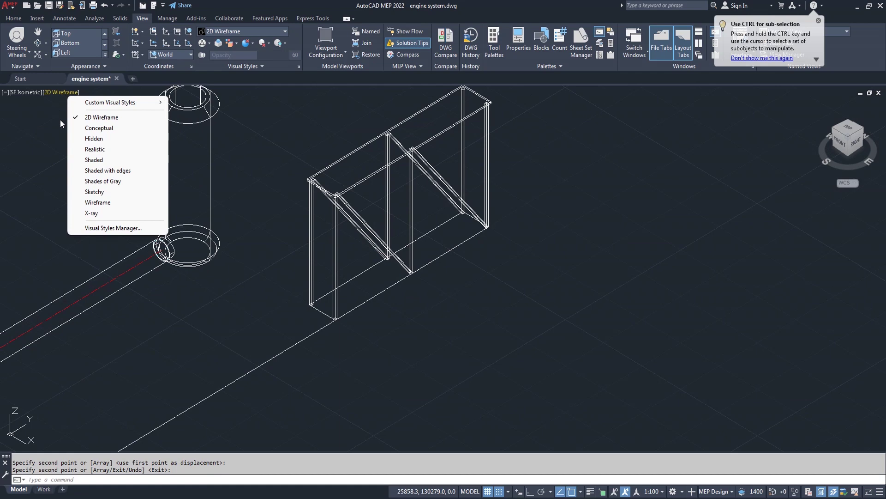
click(97, 160)
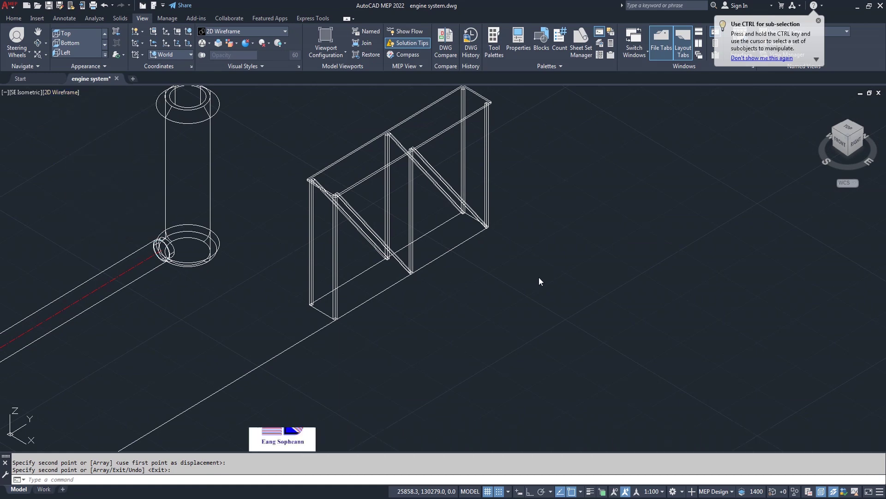
scroll(578, 278, down, 3)
scroll(600, 289, up, 2)
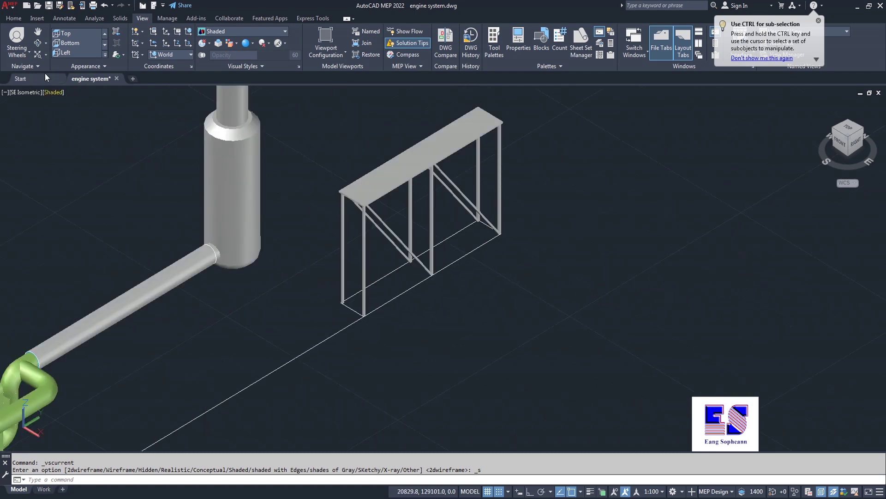
click(37, 43)
mouse_move(277, 231)
mouse_down()
mouse_move(186, 327)
mouse_move(234, 277)
mouse_move(252, 276)
mouse_move(310, 285)
mouse_move(318, 322)
mouse_move(293, 315)
mouse_move(281, 291)
mouse_move(275, 301)
mouse_move(293, 316)
mouse_move(276, 342)
mouse_move(279, 269)
mouse_move(289, 271)
mouse_move(303, 305)
mouse_move(387, 311)
mouse_move(329, 347)
mouse_move(300, 345)
mouse_move(304, 319)
mouse_move(332, 323)
mouse_move(340, 360)
mouse_move(311, 348)
mouse_move(291, 348)
mouse_move(293, 356)
mouse_move(307, 319)
mouse_move(328, 316)
mouse_up()
scroll(328, 315, down, 1)
scroll(325, 318, down, 2)
scroll(319, 325, down, 2)
scroll(319, 326, down, 1)
scroll(322, 283, up, 2)
scroll(322, 276, up, 1)
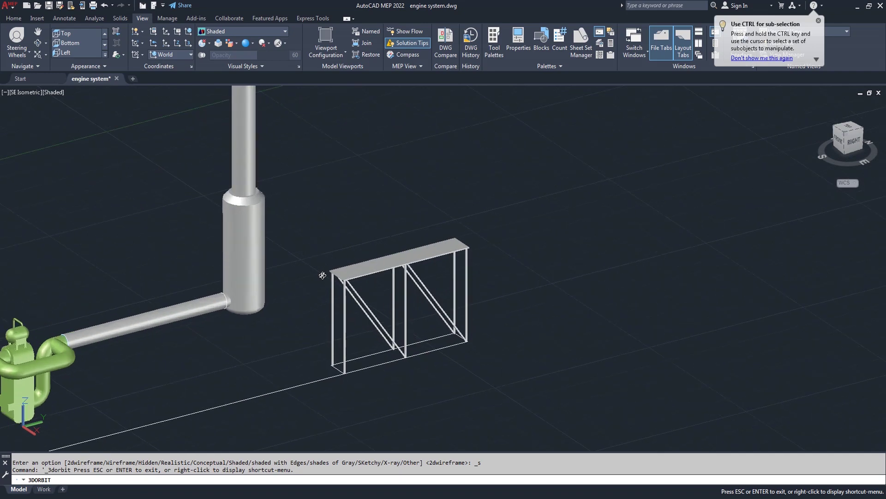
drag(322, 276, 325, 206)
right_click(326, 207)
click(347, 212)
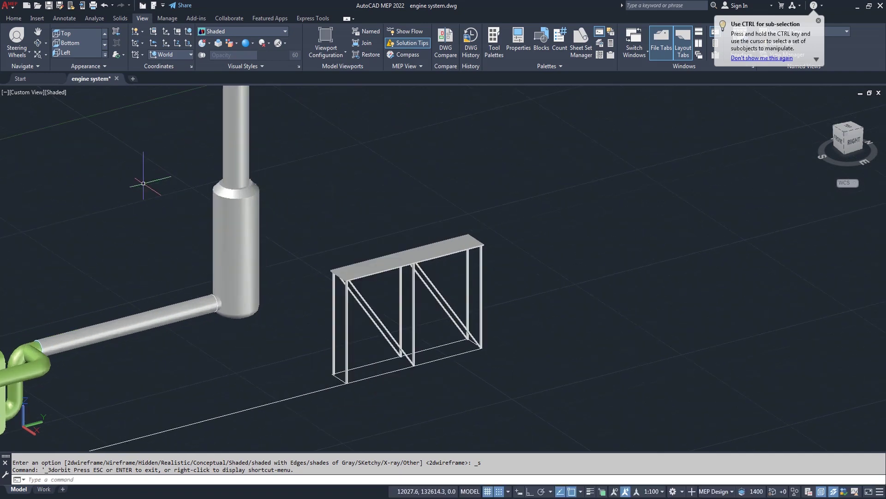
click(62, 92)
click(80, 113)
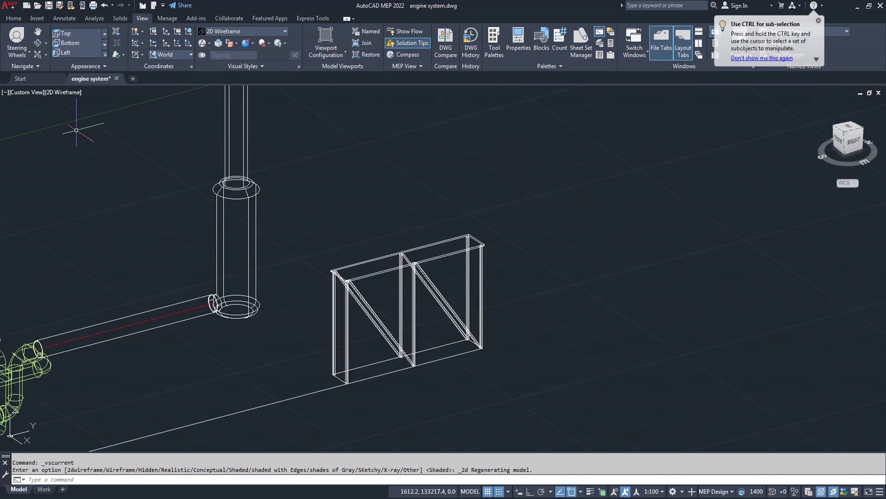
click(13, 20)
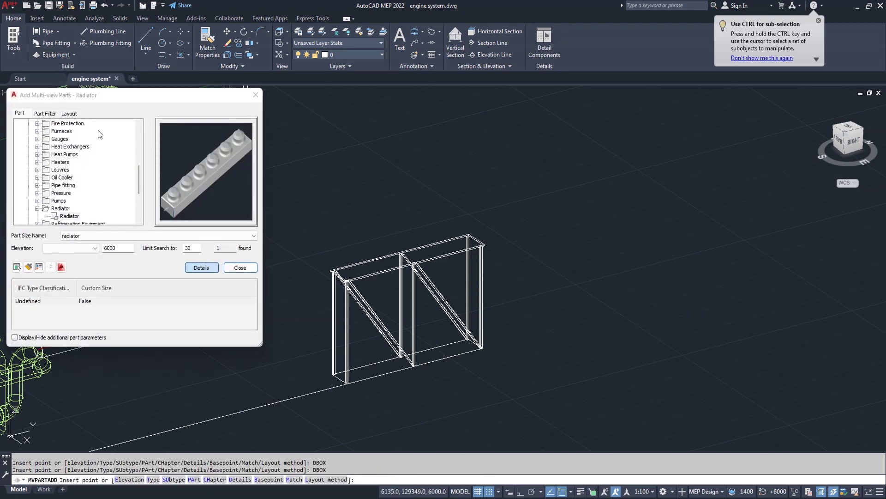
Expand the Radiator category in Add Multi-view Parts to show its radiator part
click(37, 208)
scroll(69, 198, down, 3)
scroll(86, 192, up, 2)
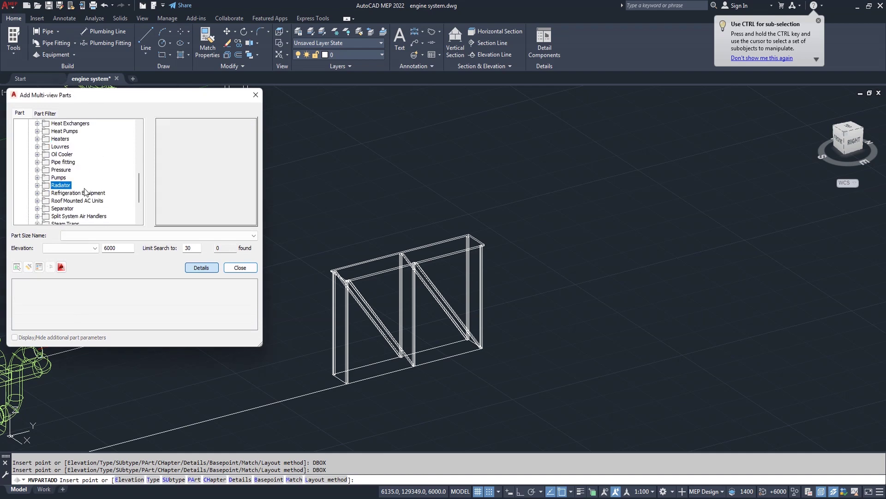
click(38, 185)
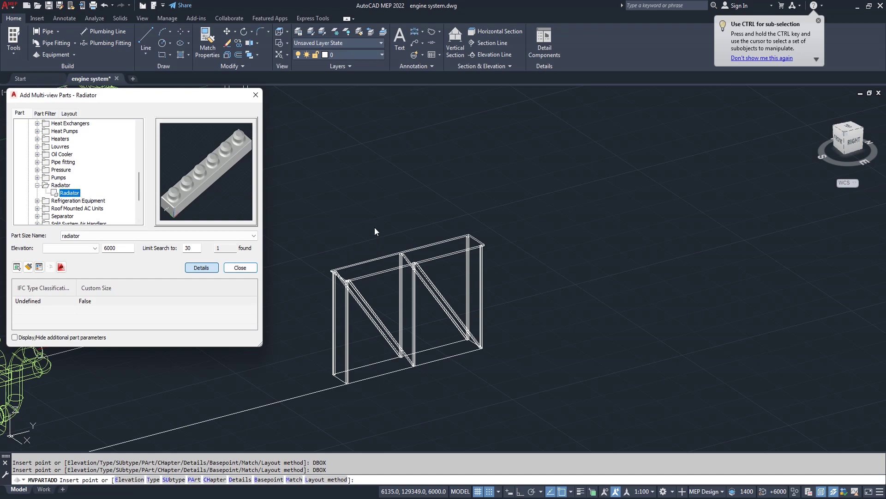
scroll(368, 227, up, 2)
scroll(383, 233, up, 2)
scroll(401, 243, up, 2)
scroll(421, 251, up, 2)
scroll(406, 258, up, 2)
scroll(369, 282, up, 2)
scroll(360, 295, up, 2)
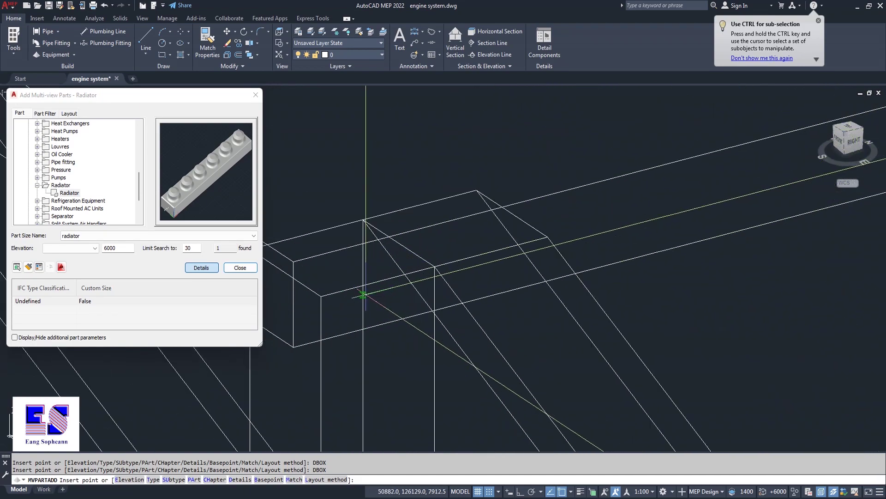
scroll(340, 297, up, 2)
Place the radiator at elevation 8000 on the frame's top corner, accepting the rotation
click(339, 296)
scroll(337, 305, down, 2)
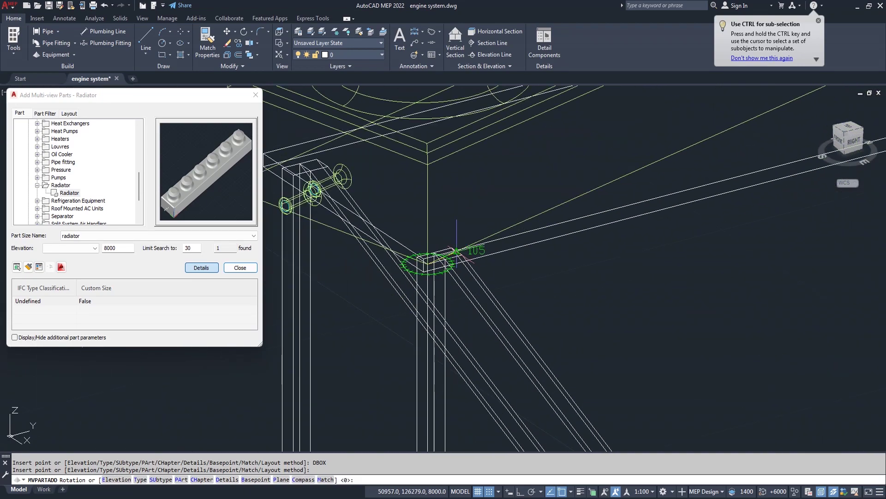
scroll(416, 277, down, 2)
scroll(508, 245, up, 1)
scroll(646, 217, up, 2)
scroll(762, 196, up, 2)
scroll(794, 192, up, 2)
click(794, 191)
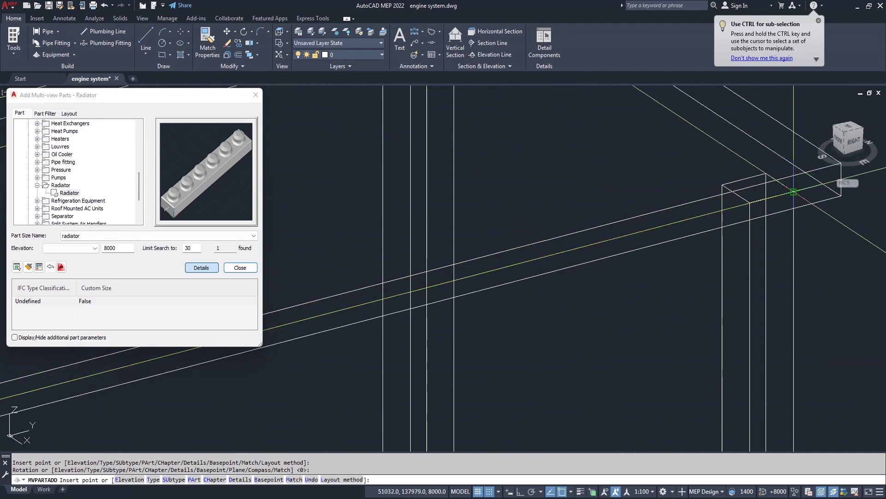
scroll(738, 198, down, 2)
scroll(646, 208, down, 2)
key(Return)
scroll(583, 215, down, 1)
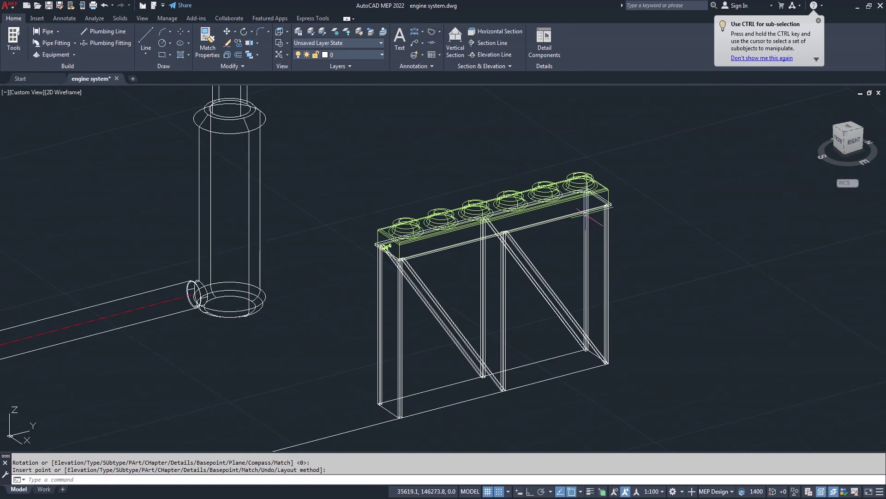
scroll(605, 217, up, 3)
scroll(559, 217, down, 1)
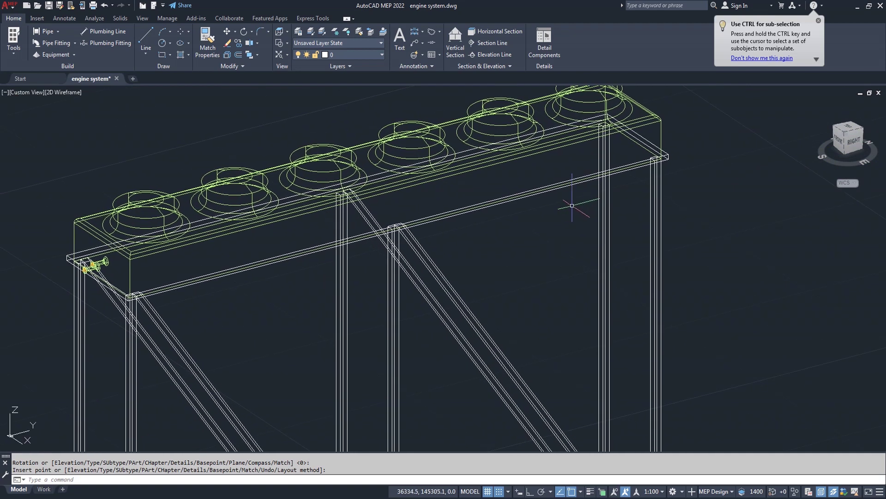
scroll(573, 198, down, 2)
scroll(630, 178, up, 4)
text(m)
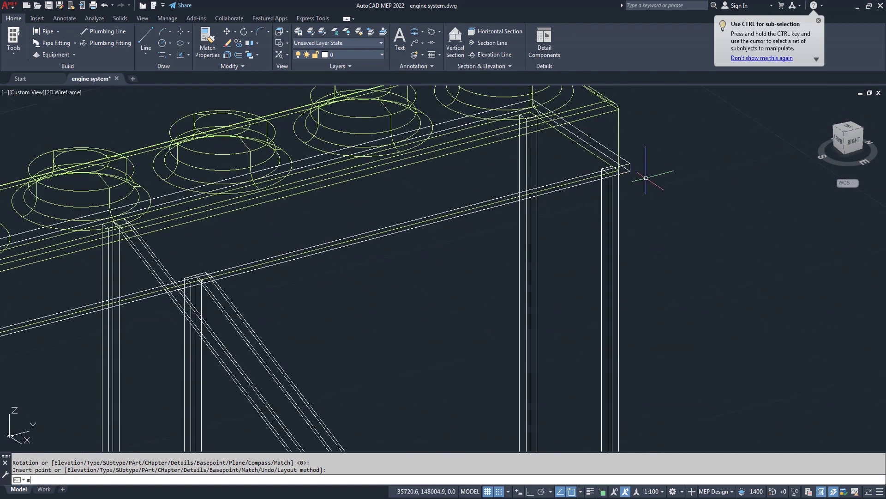
Move the radiator 100 units straight up with Ortho on
key(Return)
click(618, 141)
click(631, 147)
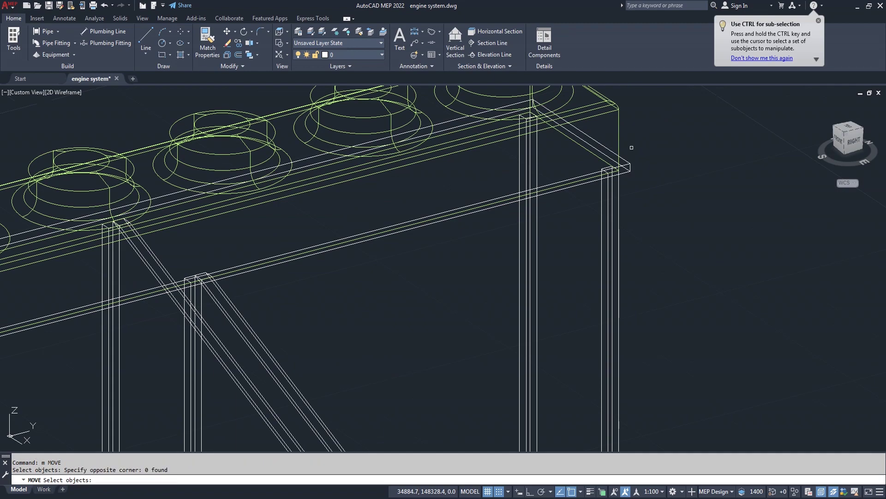
click(619, 134)
key(Return)
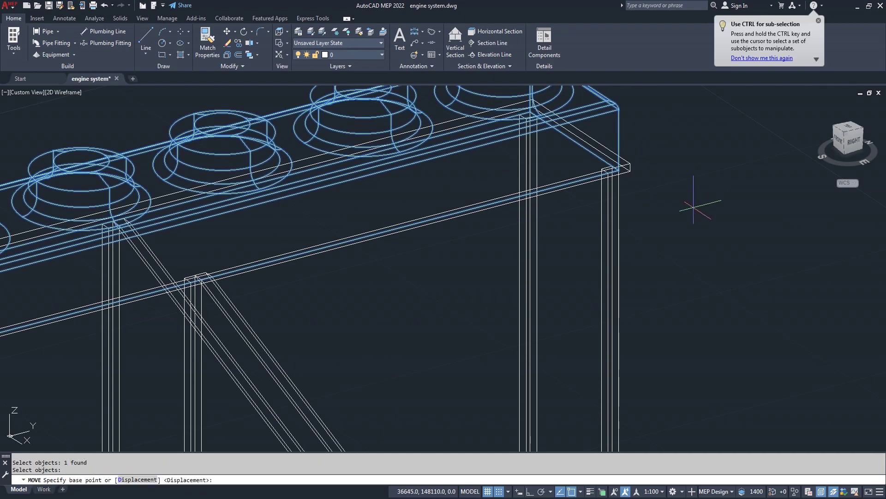
click(691, 221)
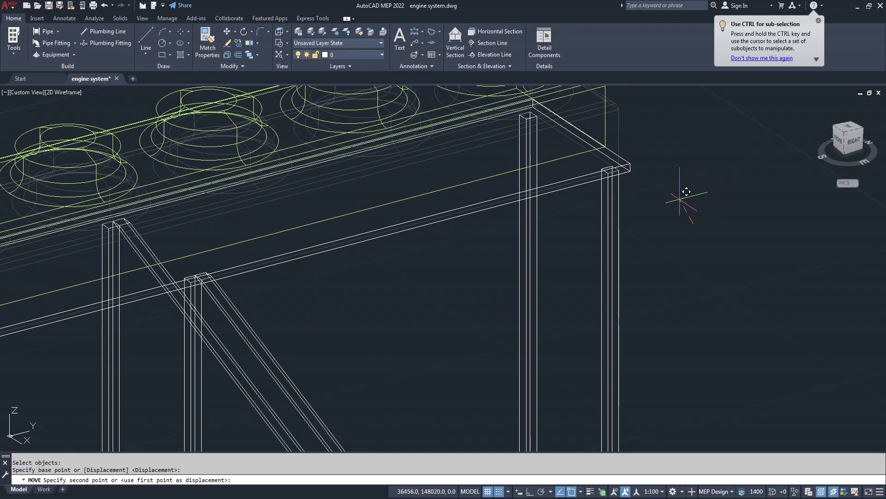
key(F8)
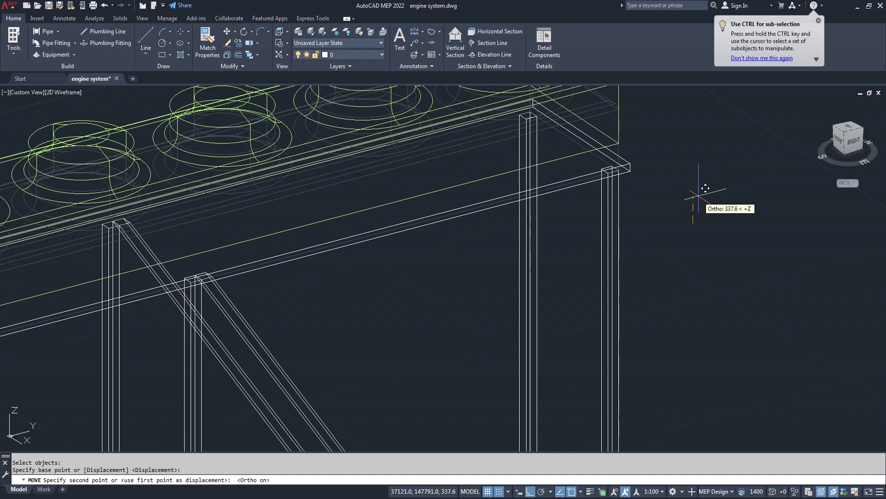
text(100)
key(Return)
Switch the viewport visual style to Shaded
scroll(699, 193, down, 5)
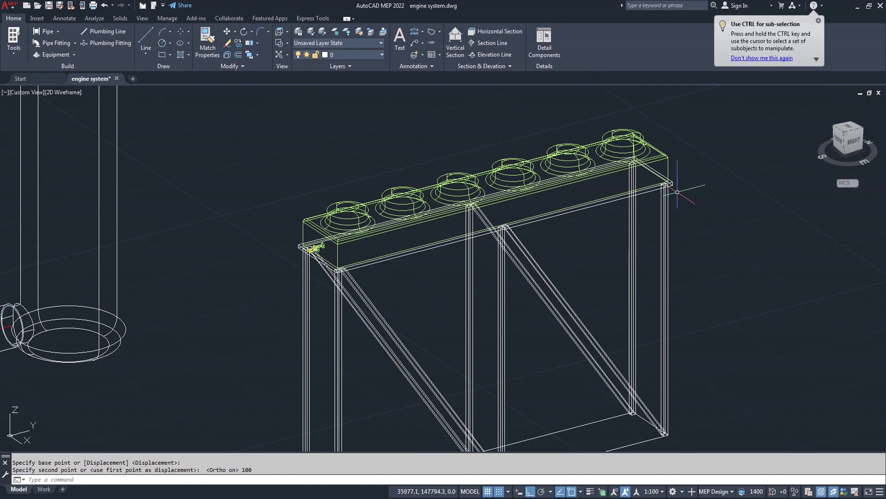
scroll(679, 189, down, 3)
click(76, 93)
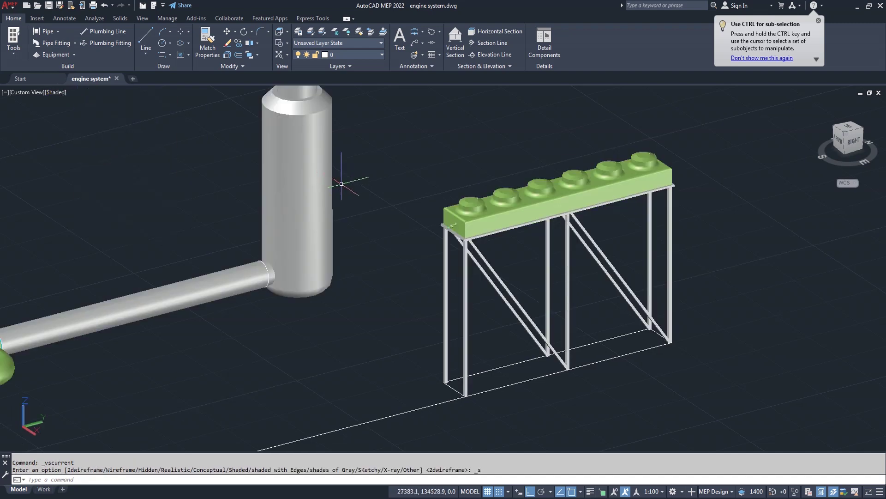
Orbit the shaded frame and pipe to inspect them from several angles, then exit Orbit
scroll(400, 207, up, 2)
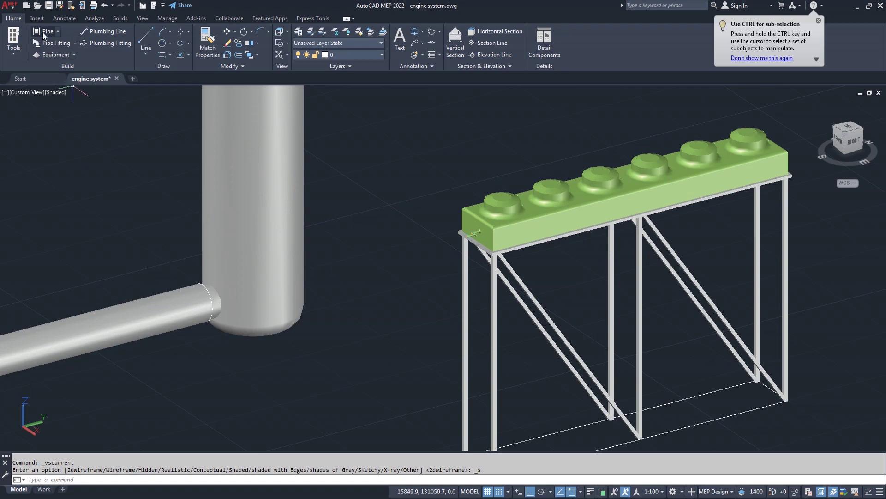
click(142, 18)
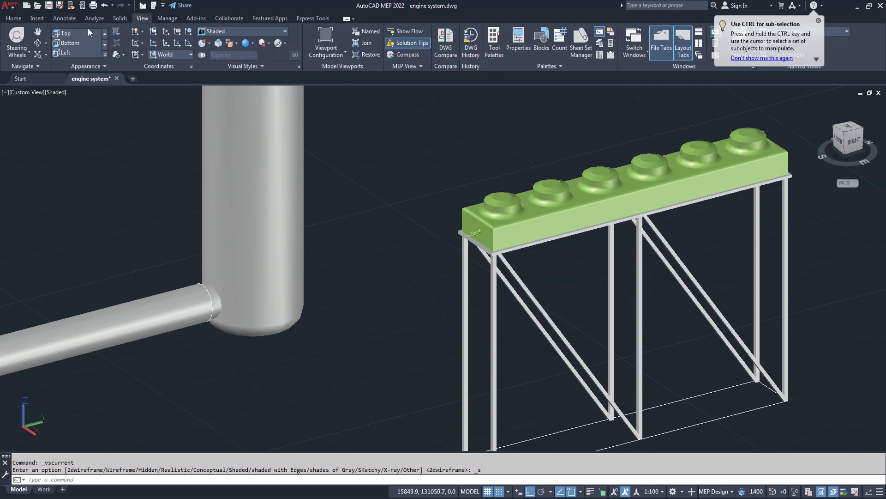
click(38, 44)
drag(183, 164, 201, 176)
mouse_move(460, 257)
mouse_down()
mouse_move(633, 274)
mouse_move(388, 253)
mouse_up()
mouse_move(326, 253)
mouse_down()
mouse_move(460, 250)
mouse_move(470, 272)
mouse_move(482, 258)
mouse_up()
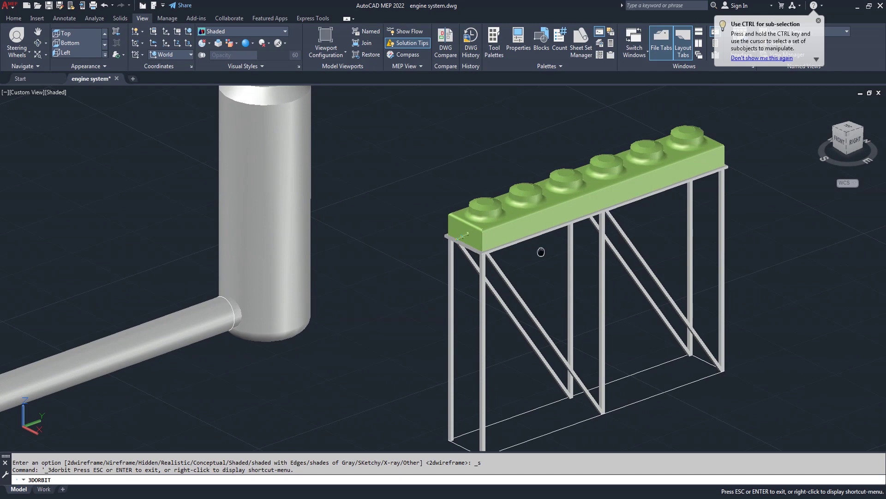
middle_drag(541, 250, 452, 188)
scroll(455, 194, down, 2)
right_click(310, 176)
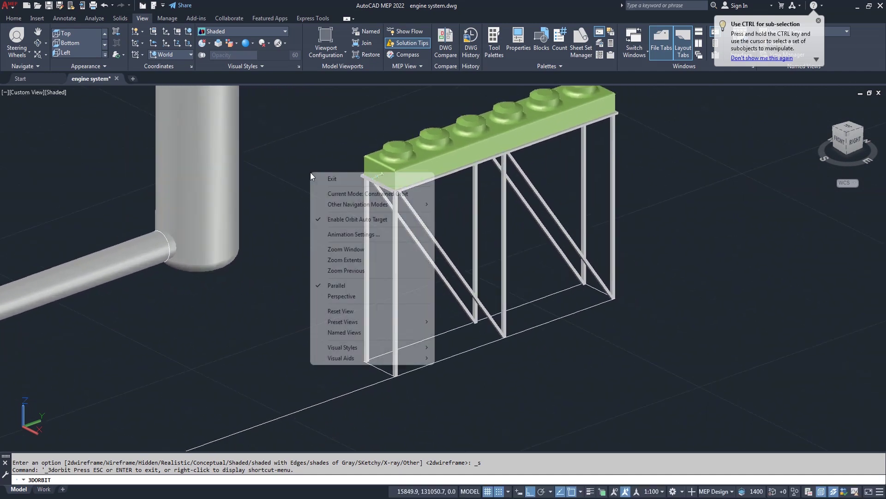
click(330, 179)
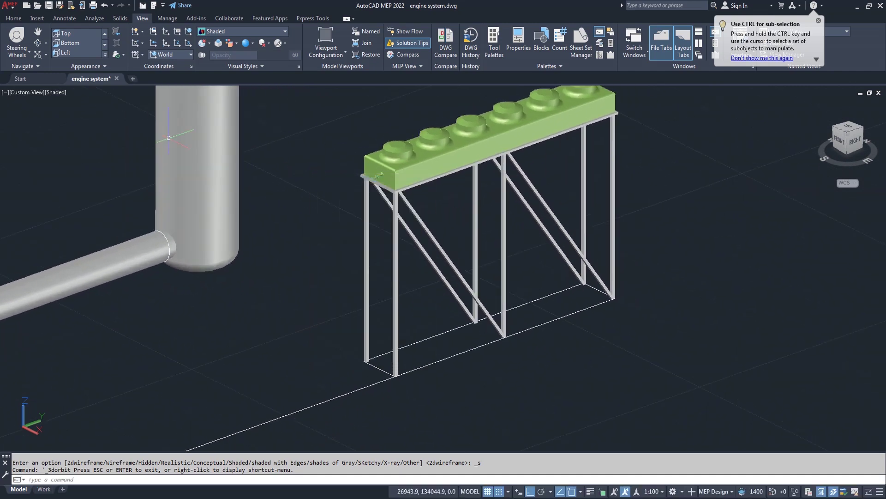
Set the viewport visual style back to 2D Wireframe
click(59, 92)
click(81, 115)
scroll(369, 198, down, 2)
scroll(513, 224, up, 2)
Start COPY on the radiator and frame members, then cancel that selection
text(o)
key(Return)
scroll(569, 139, up, 2)
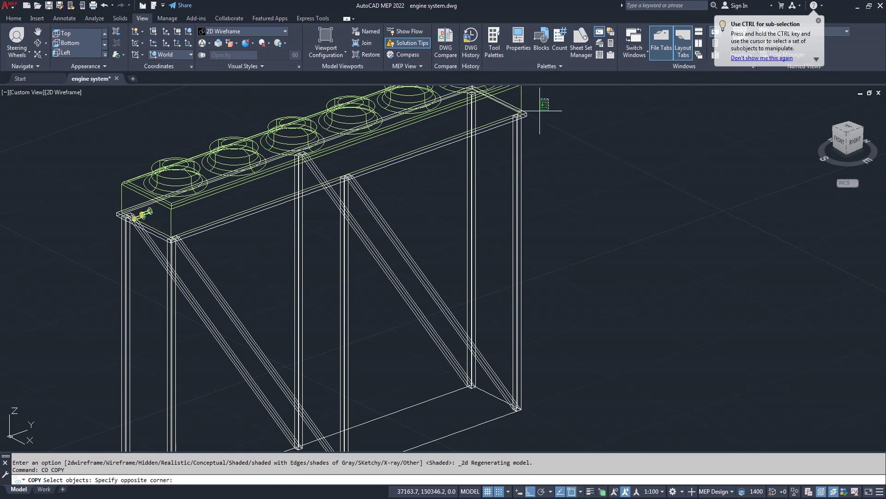
click(511, 138)
click(482, 370)
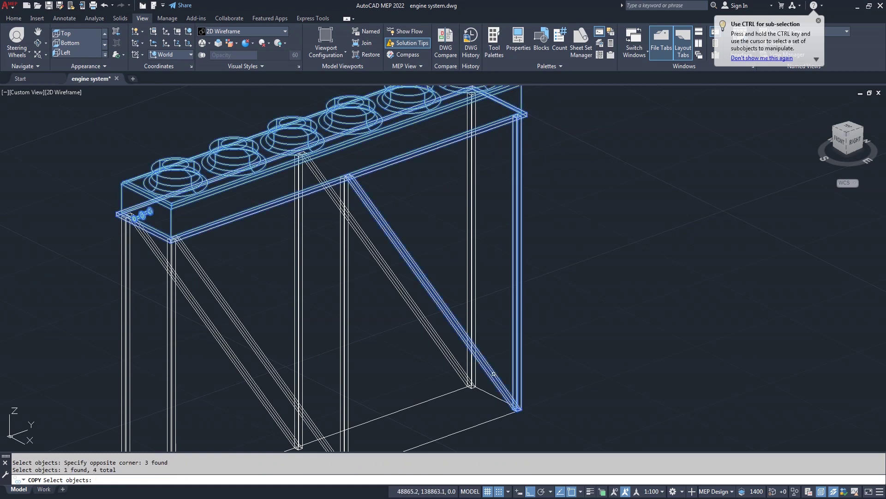
scroll(482, 370, down, 3)
scroll(466, 330, up, 1)
click(447, 333)
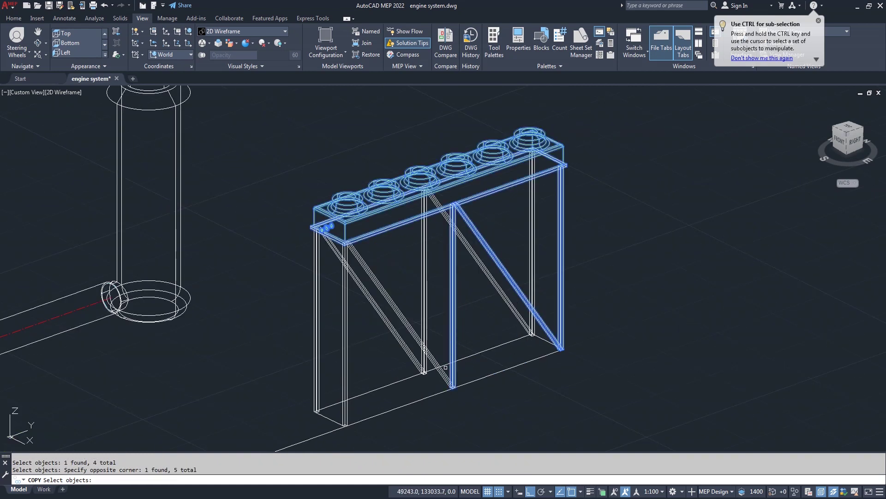
click(442, 371)
click(340, 358)
scroll(347, 382, down, 2)
scroll(339, 407, up, 2)
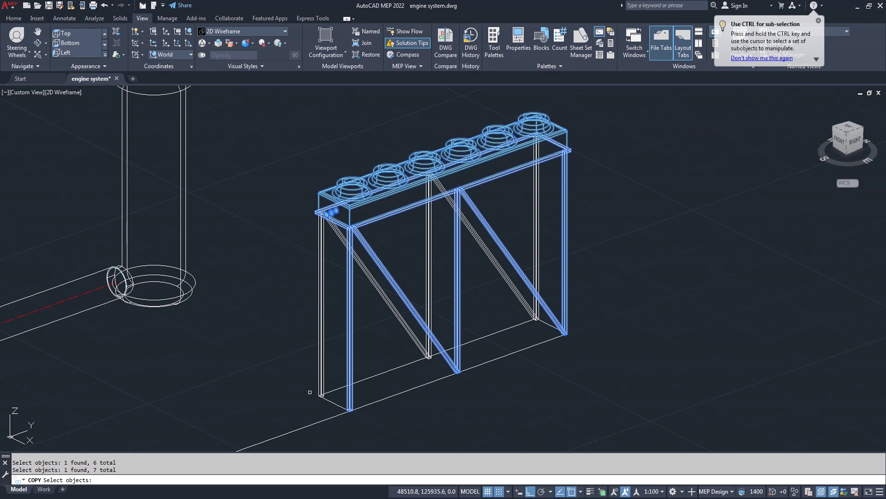
key(Escape)
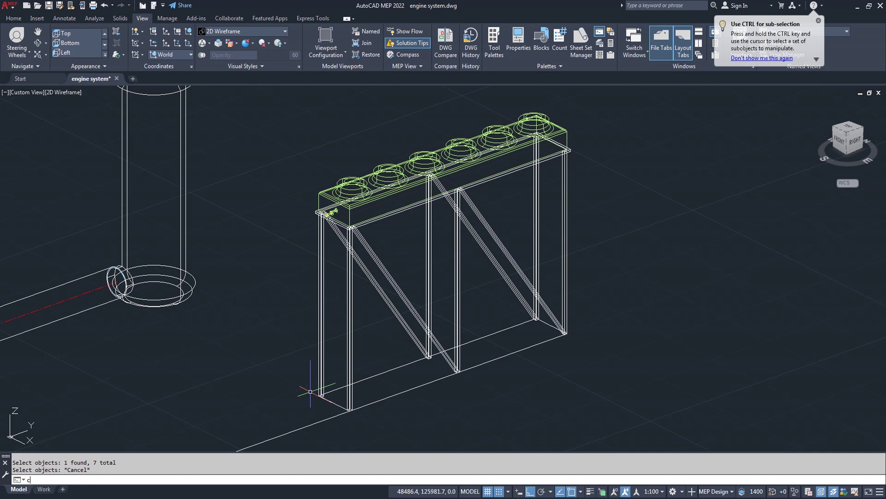
text(CO)
Select the three vertical posts, both diagonal braces, the radiator and the top beam to copy
key(Return)
click(339, 294)
click(281, 340)
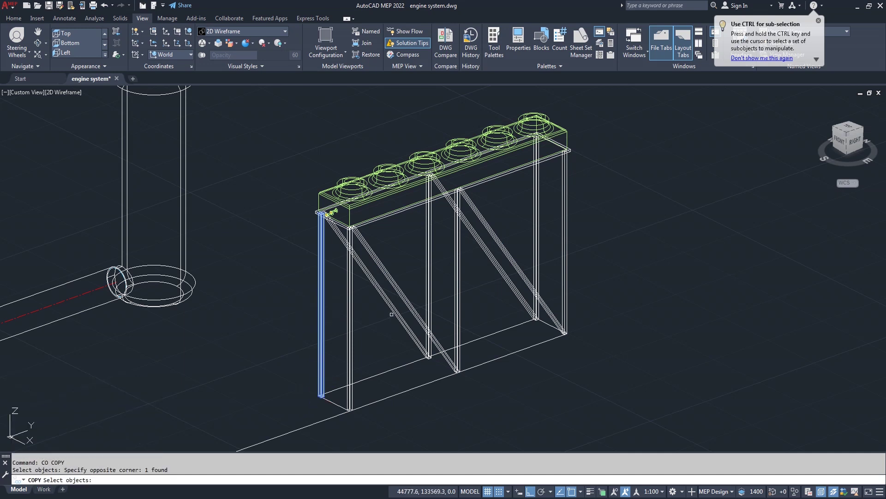
click(390, 304)
click(430, 284)
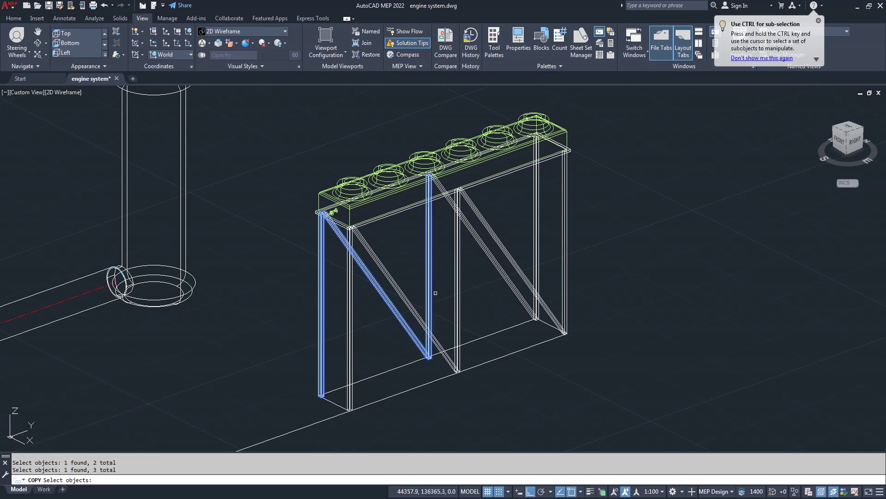
click(507, 279)
click(537, 217)
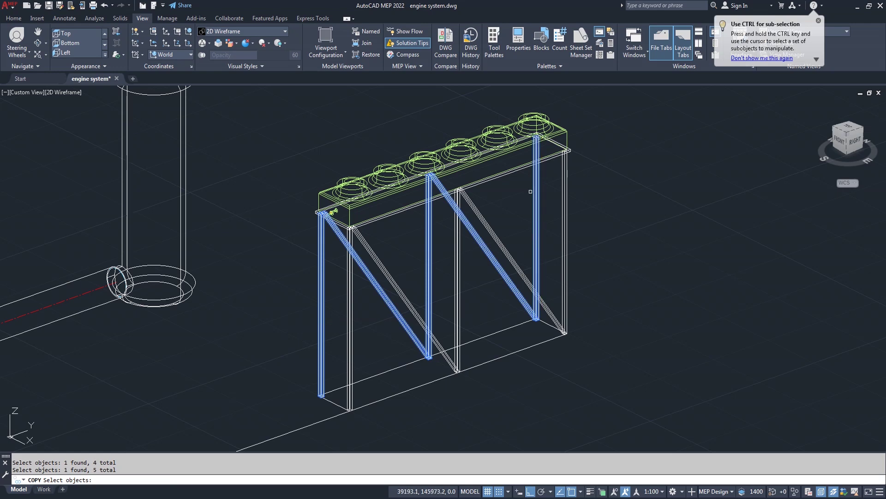
click(484, 148)
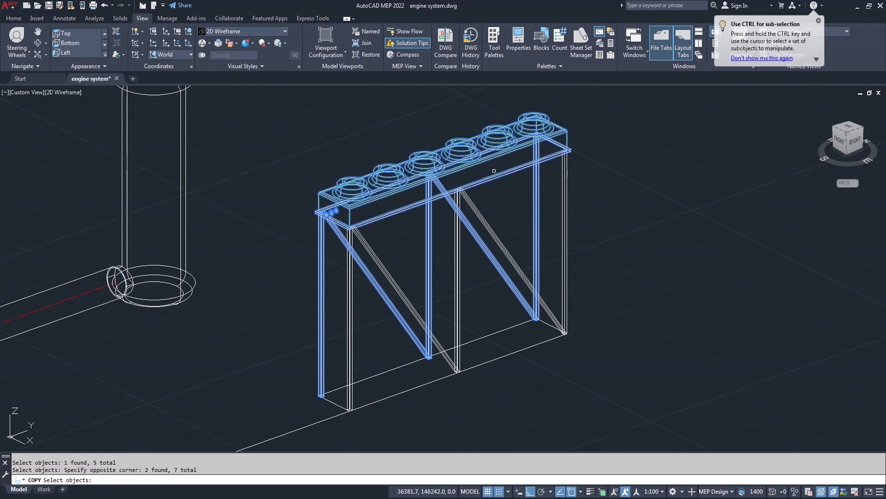
scroll(353, 415, up, 1)
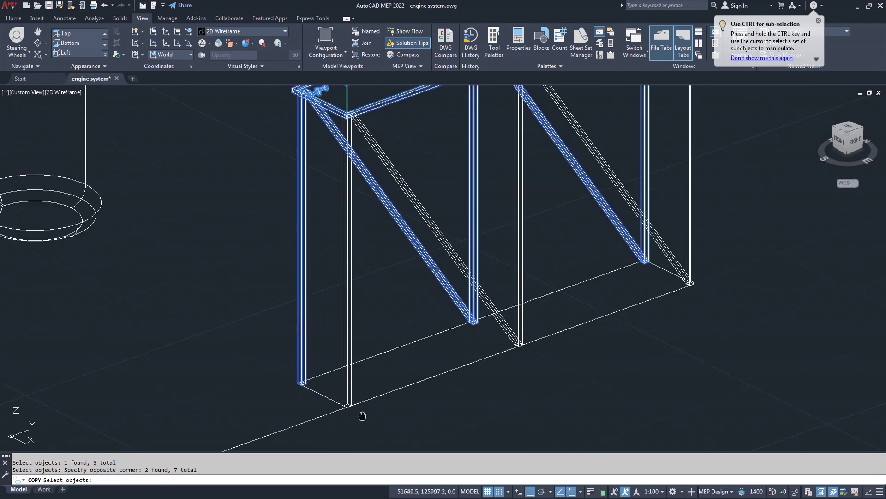
scroll(362, 414, up, 1)
scroll(355, 377, down, 1)
scroll(360, 377, down, 1)
scroll(362, 378, down, 1)
scroll(363, 382, down, 1)
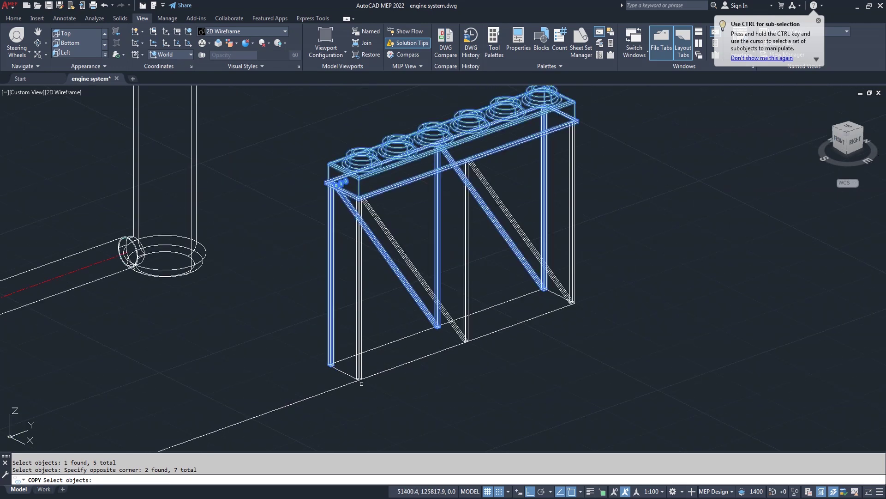
key(Return)
Copy the braced frame from the leg's bottom corner to new positions along the ortho line
scroll(362, 383, up, 1)
scroll(356, 376, up, 1)
scroll(358, 368, up, 1)
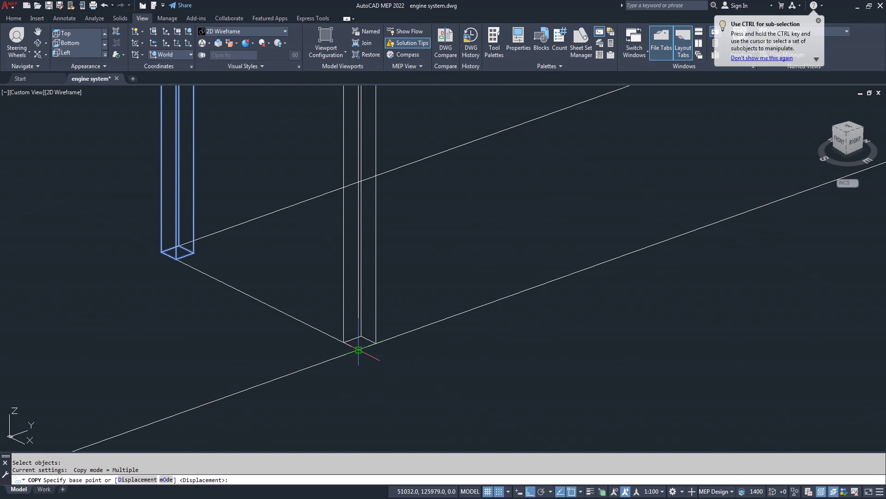
click(359, 350)
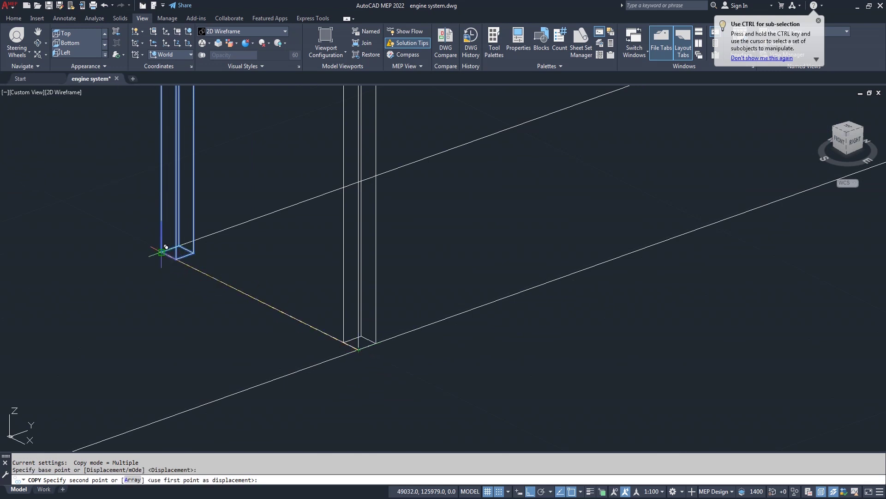
click(176, 259)
scroll(198, 281, down, 2)
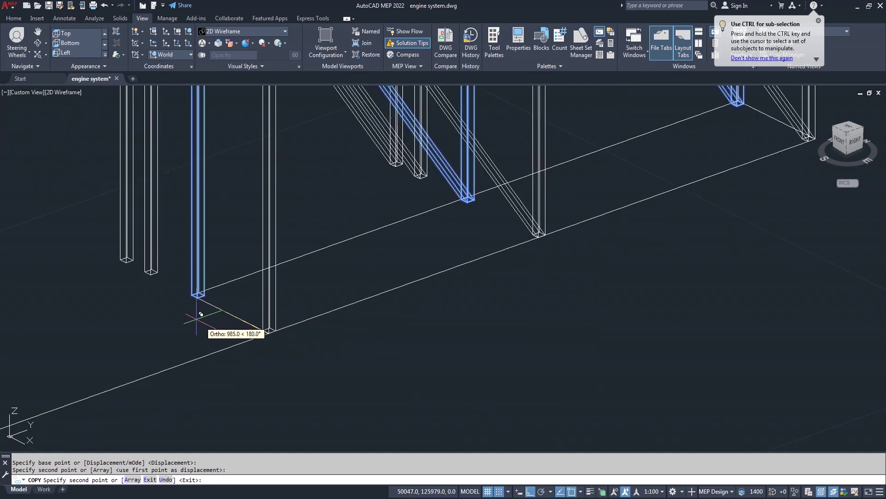
scroll(432, 380, down, 3)
scroll(401, 362, up, 3)
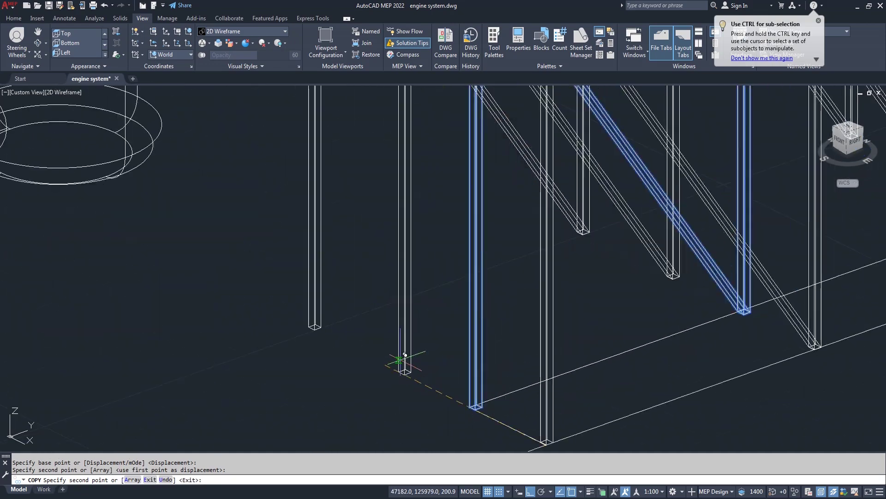
scroll(406, 372, up, 2)
click(410, 379)
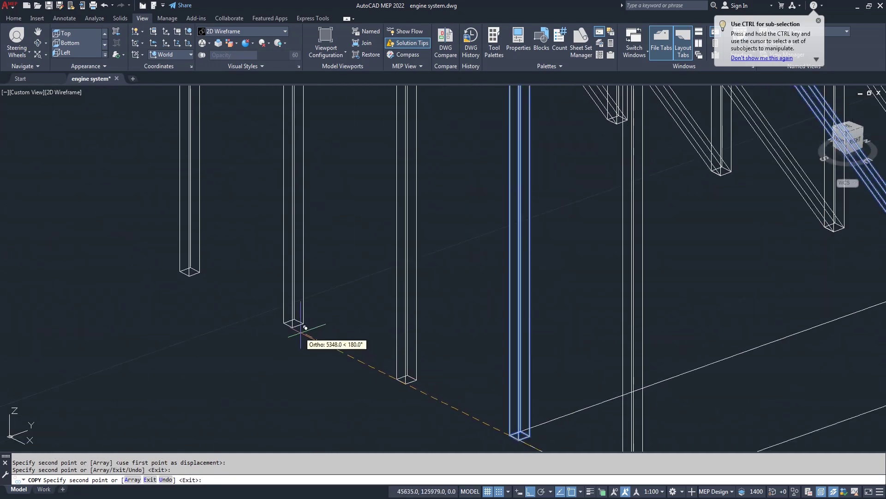
click(263, 333)
key(Return)
scroll(242, 349, down, 5)
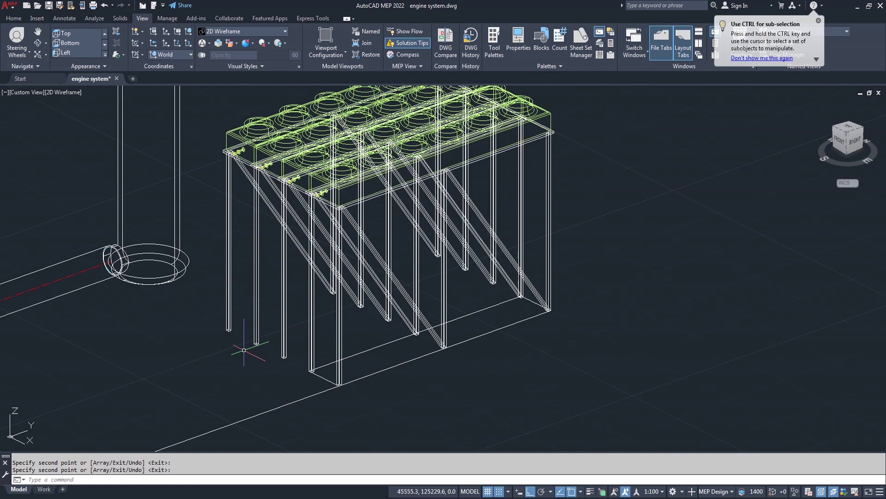
scroll(243, 347, down, 1)
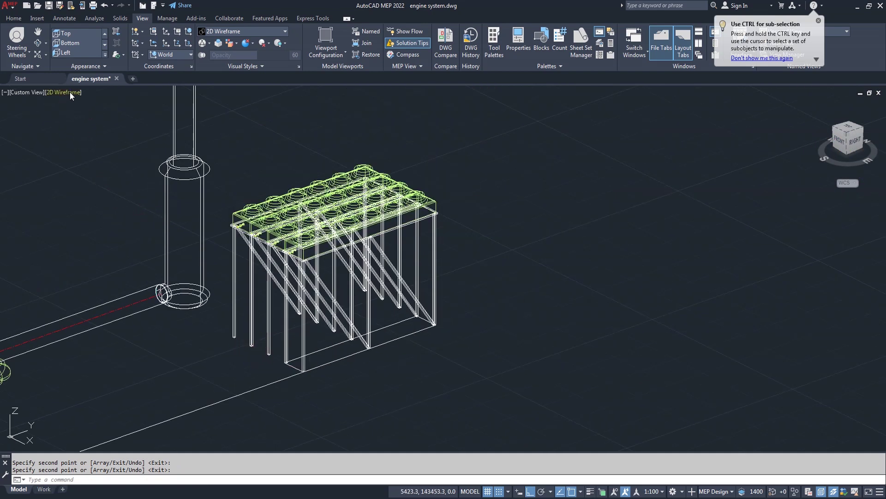
click(70, 93)
click(99, 160)
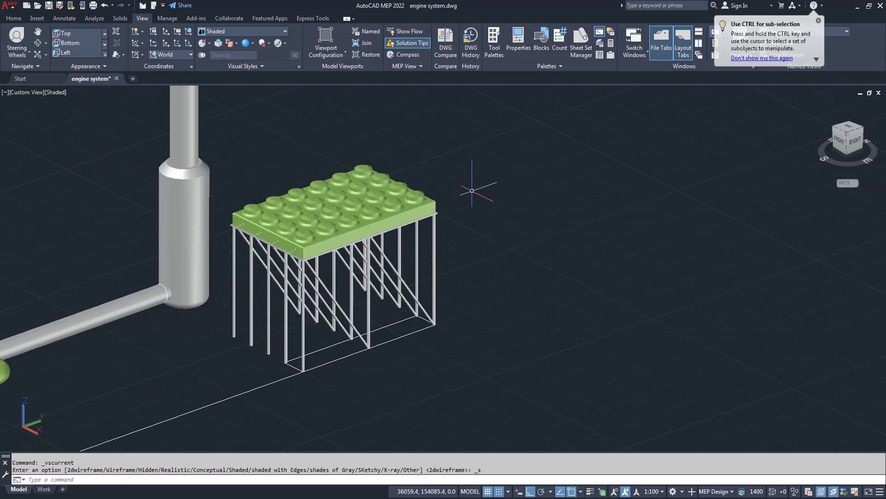
scroll(431, 227, down, 2)
scroll(430, 227, up, 2)
scroll(369, 217, up, 1)
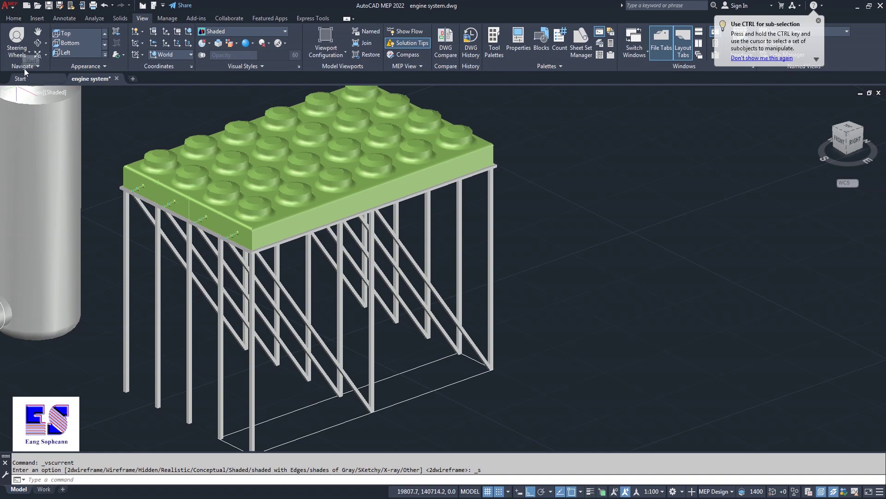
click(38, 42)
mouse_move(323, 259)
mouse_down()
mouse_move(403, 259)
mouse_move(443, 313)
mouse_move(479, 330)
mouse_move(572, 306)
mouse_move(336, 260)
mouse_move(415, 248)
mouse_move(499, 254)
mouse_move(538, 291)
mouse_move(536, 305)
mouse_move(480, 277)
mouse_move(331, 271)
mouse_move(277, 288)
mouse_move(530, 277)
mouse_move(570, 284)
mouse_move(490, 271)
mouse_move(498, 297)
mouse_up()
scroll(336, 260, up, 2)
scroll(336, 260, up, 2)
scroll(274, 289, up, 2)
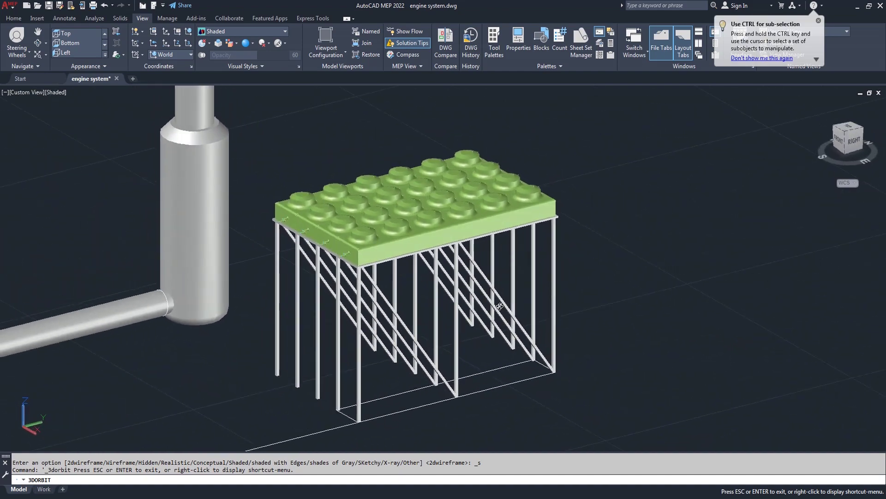
scroll(500, 306, down, 2)
scroll(500, 306, up, 1)
scroll(499, 307, up, 1)
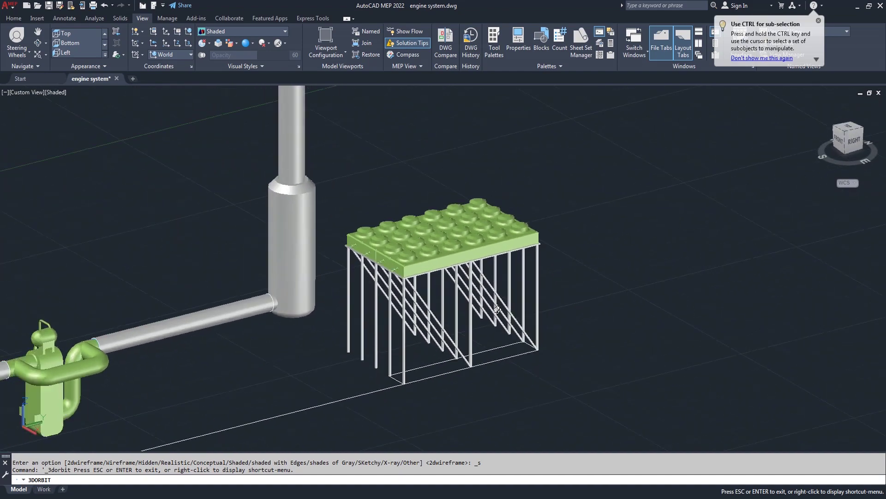
scroll(497, 310, up, 1)
scroll(497, 309, down, 2)
scroll(498, 309, up, 1)
scroll(497, 309, down, 1)
scroll(497, 309, up, 1)
middle_drag(301, 342, 477, 263)
scroll(480, 259, down, 2)
scroll(481, 259, down, 1)
drag(420, 309, 300, 363)
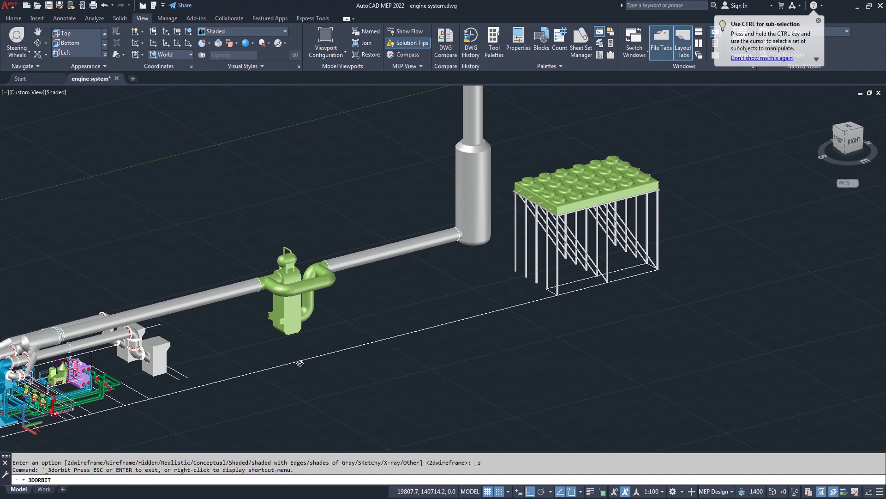
right_click(255, 209)
click(267, 213)
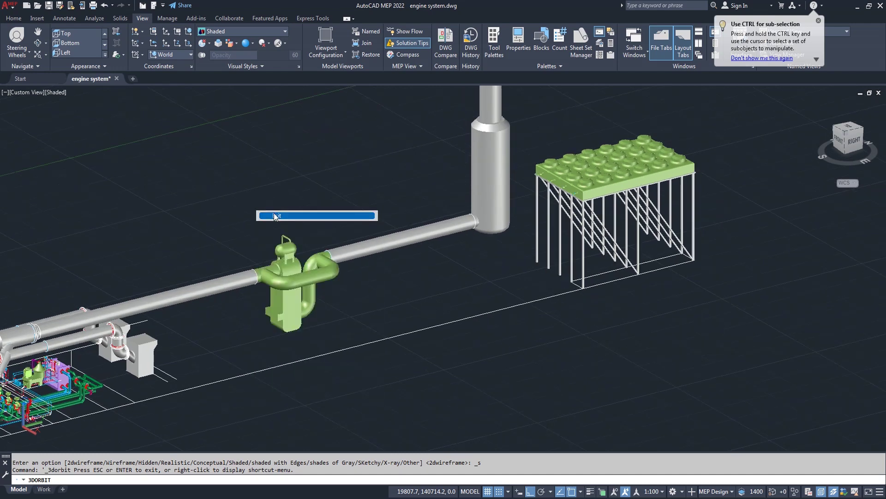
click(61, 92)
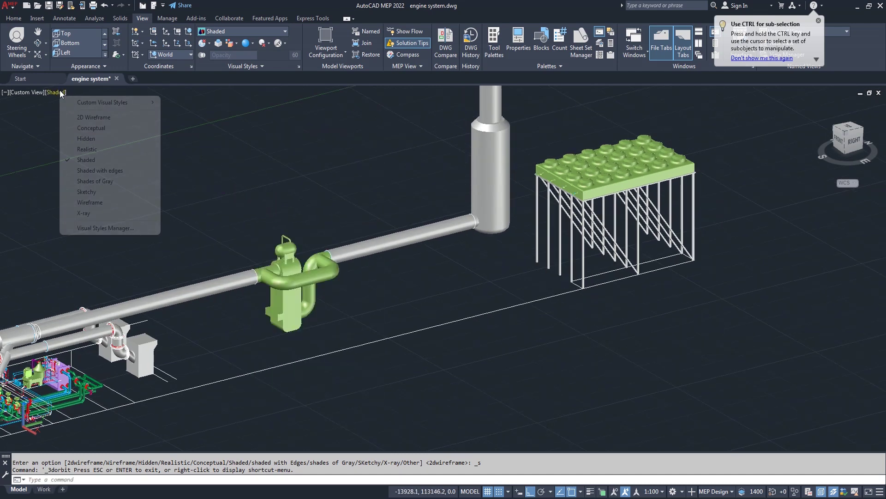
click(79, 113)
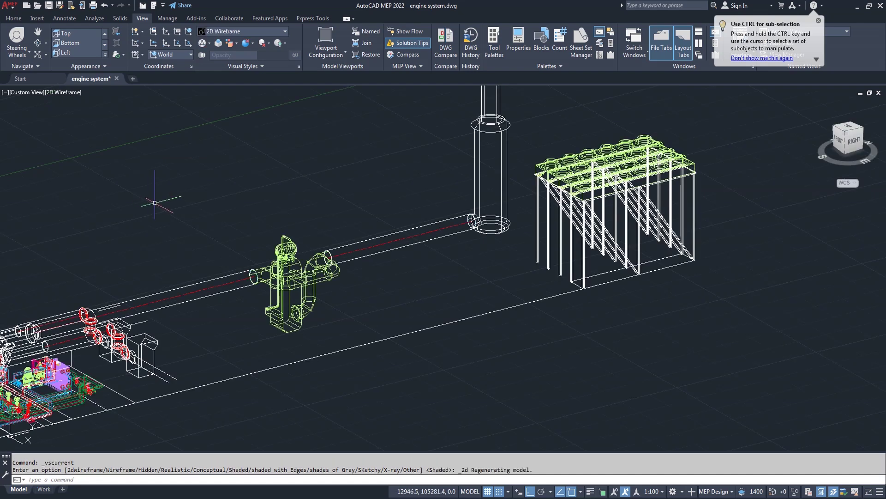
mouse_move(849, 132)
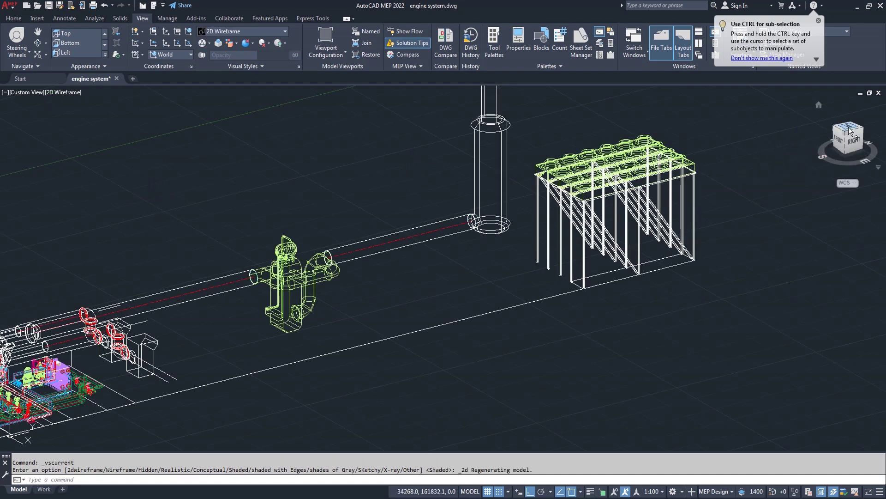
Switch to Top view and begin a new pipe at the engine-side fitting
click(851, 130)
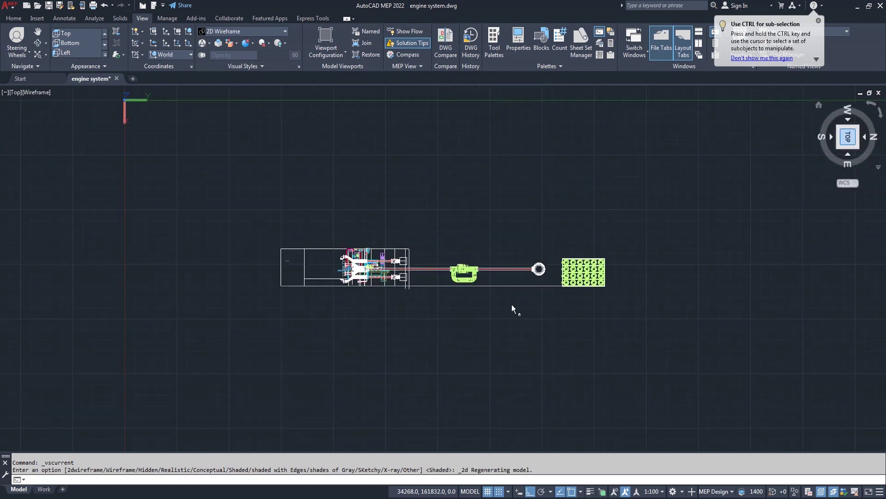
scroll(455, 301, up, 6)
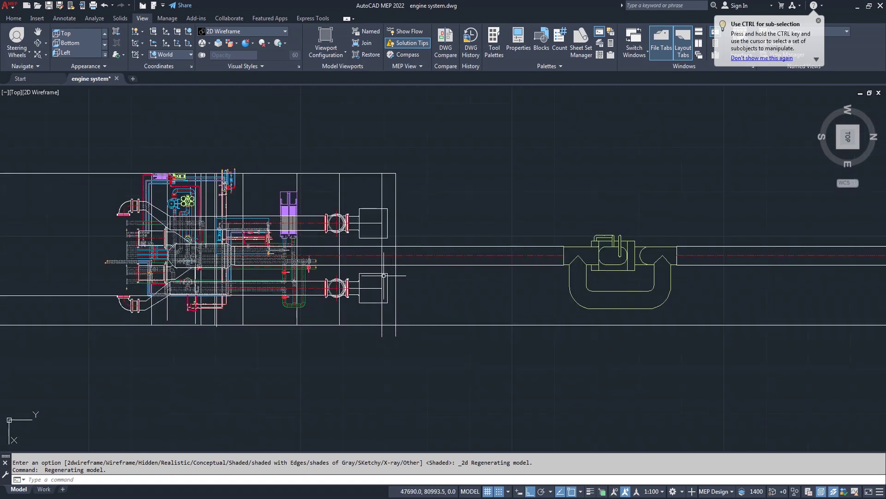
scroll(397, 272, up, 3)
scroll(212, 239, up, 2)
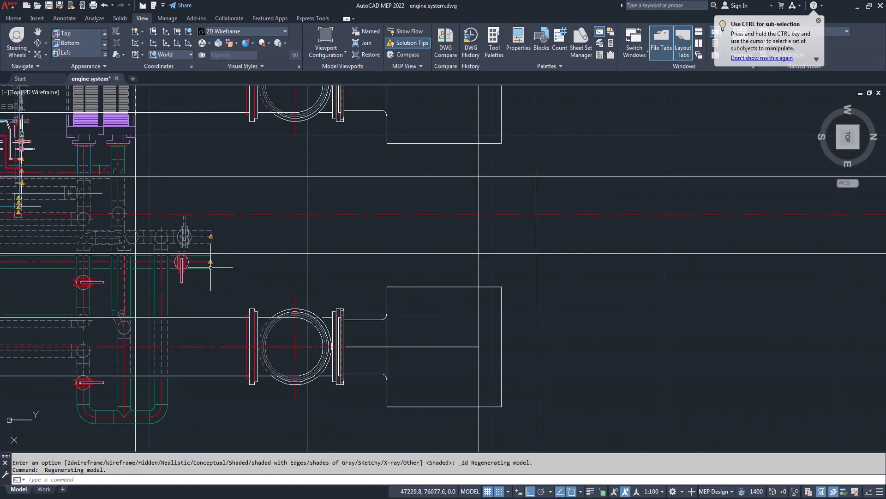
click(211, 263)
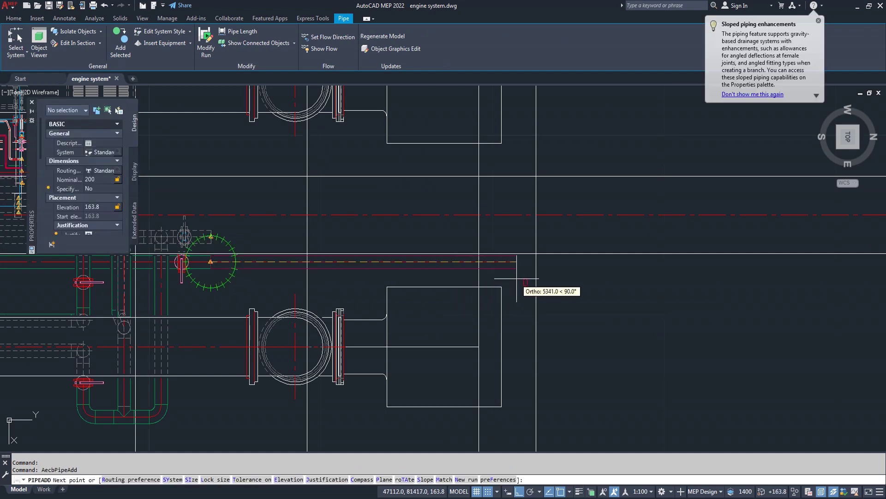
scroll(529, 281, down, 4)
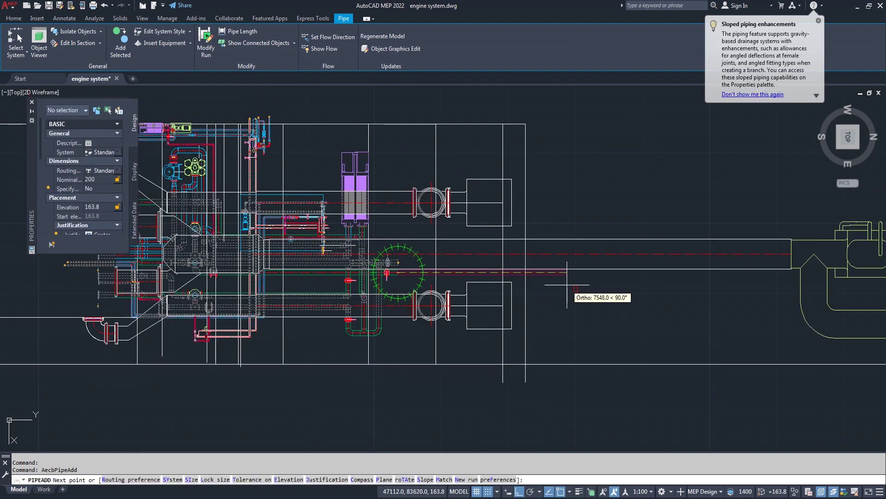
scroll(430, 231, up, 3)
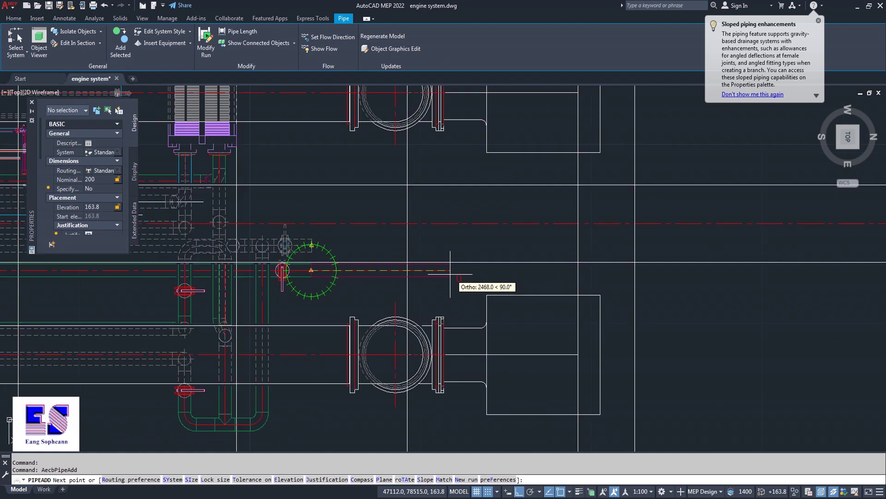
scroll(450, 274, up, 3)
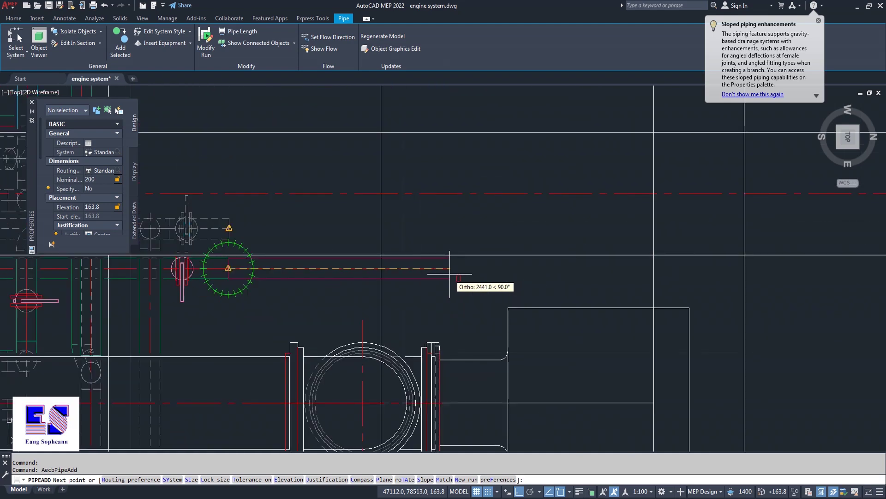
scroll(450, 274, down, 1)
scroll(450, 273, down, 2)
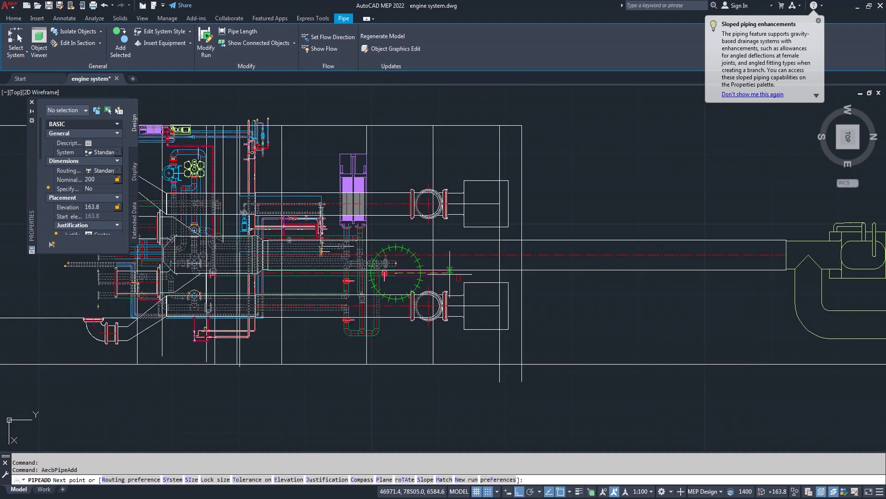
scroll(450, 274, up, 1)
scroll(450, 273, up, 4)
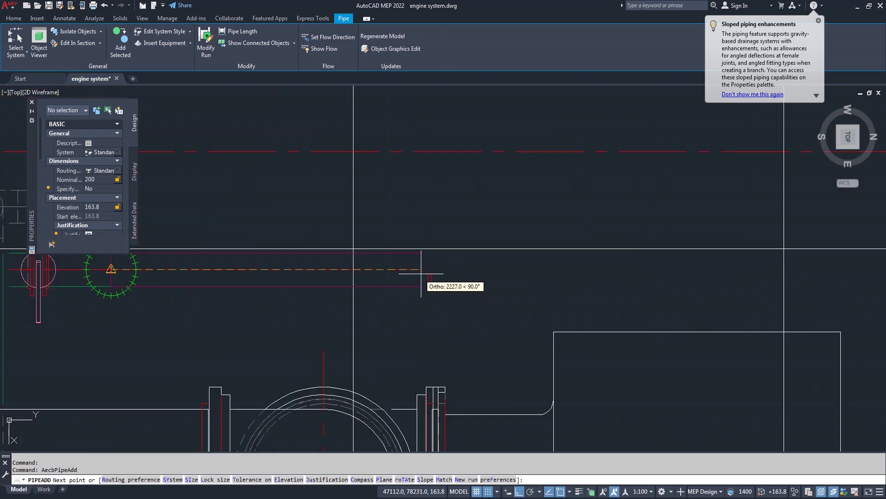
Route the 200 mm pipe through two bend points to end beside the radiator frame
click(406, 269)
scroll(406, 270, down, 3)
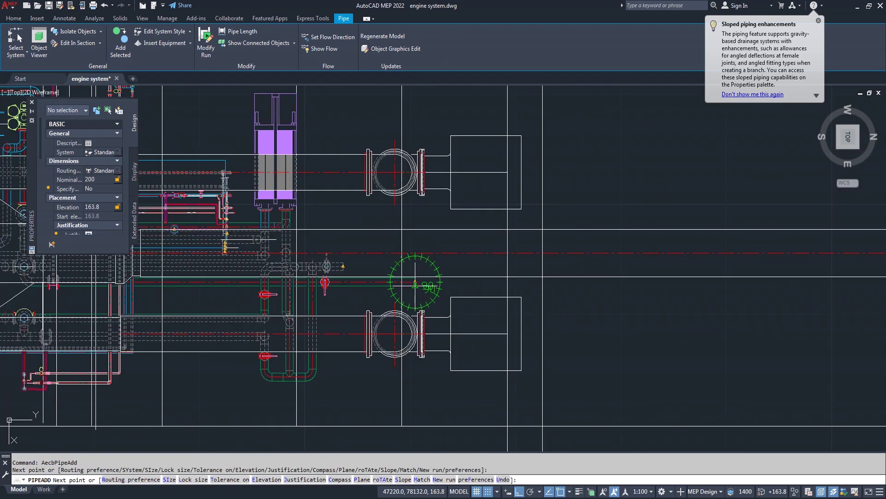
scroll(406, 269, down, 2)
scroll(432, 344, up, 4)
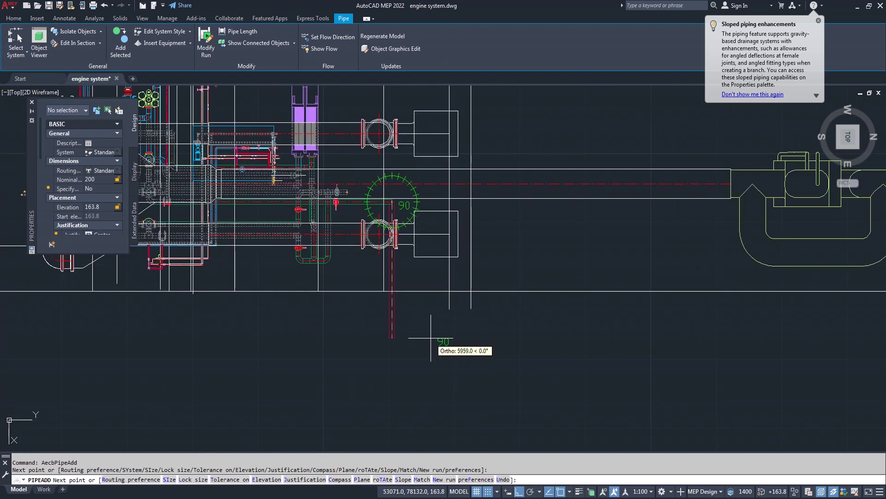
scroll(410, 316, down, 3)
scroll(410, 318, down, 1)
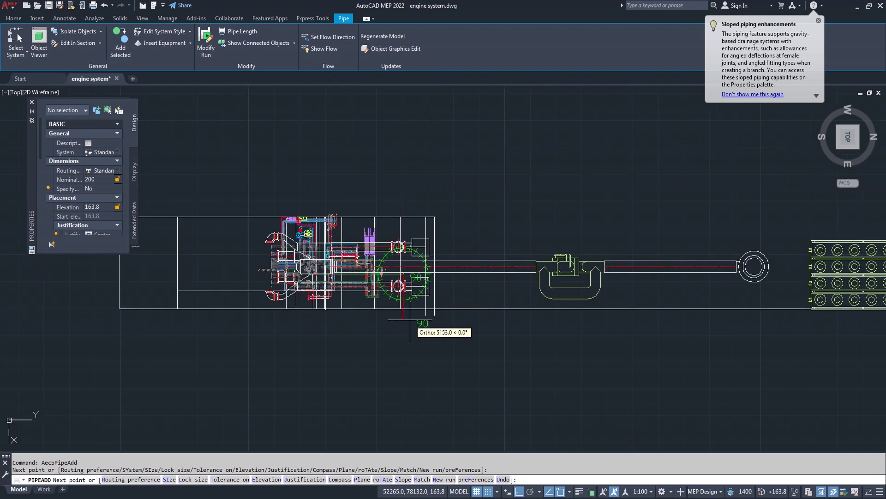
scroll(410, 319, up, 3)
scroll(370, 296, up, 3)
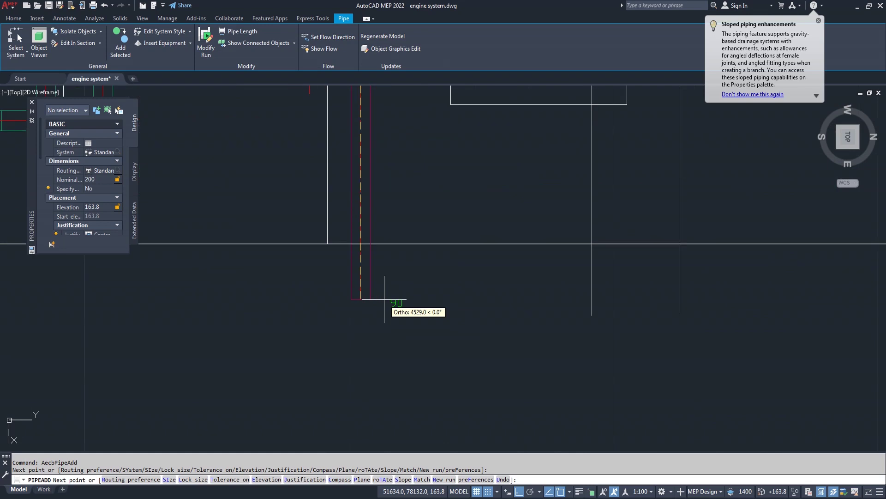
click(361, 269)
scroll(401, 282, down, 2)
scroll(415, 296, down, 2)
mouse_move(614, 297)
middle_down()
mouse_move(625, 305)
mouse_move(422, 303)
middle_up()
scroll(540, 291, up, 3)
scroll(543, 290, up, 1)
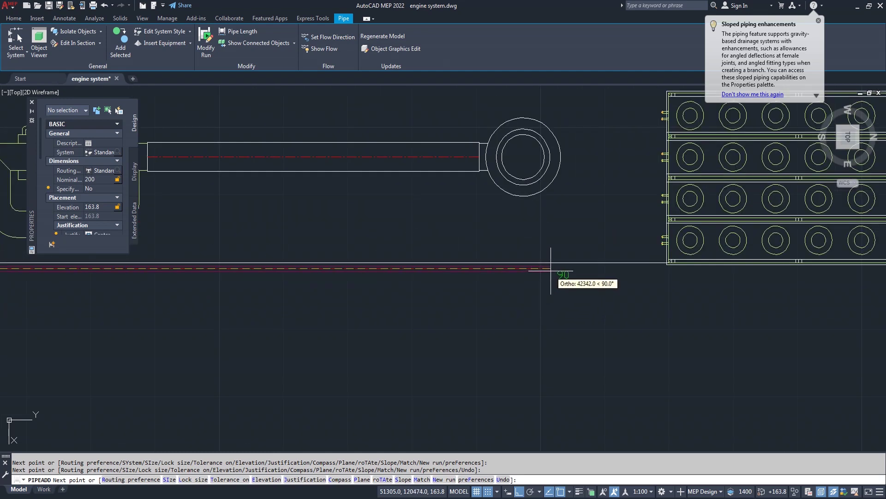
click(550, 269)
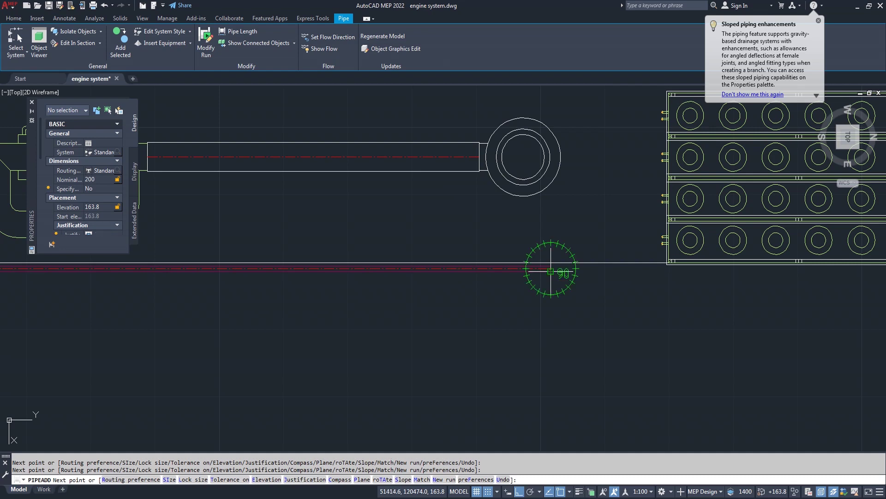
key(Return)
scroll(530, 306, down, 4)
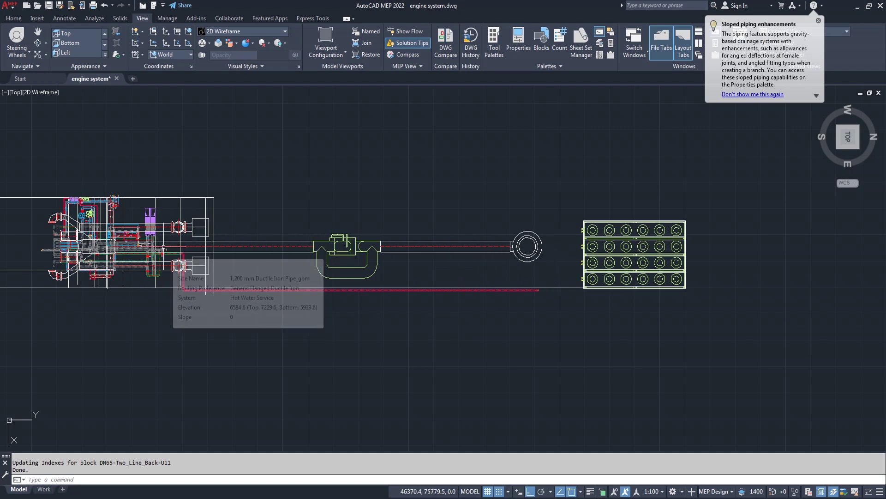
scroll(164, 248, up, 2)
scroll(162, 248, up, 1)
scroll(161, 248, up, 1)
scroll(161, 250, up, 1)
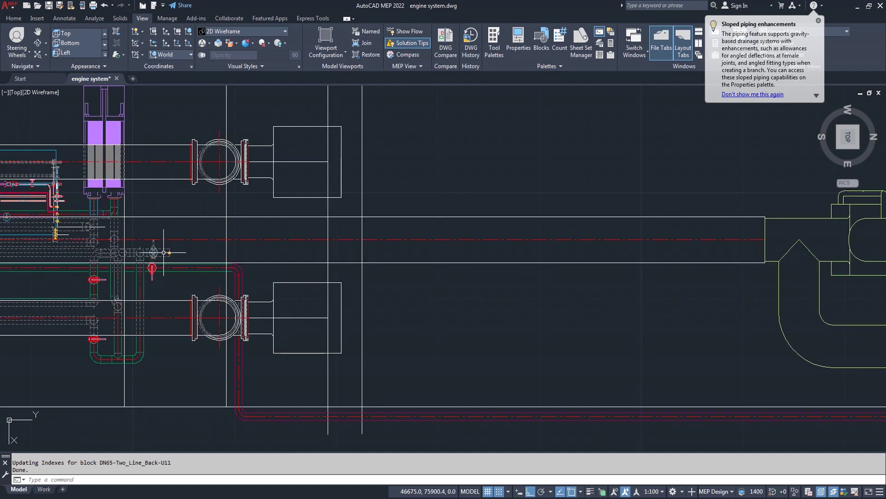
click(169, 253)
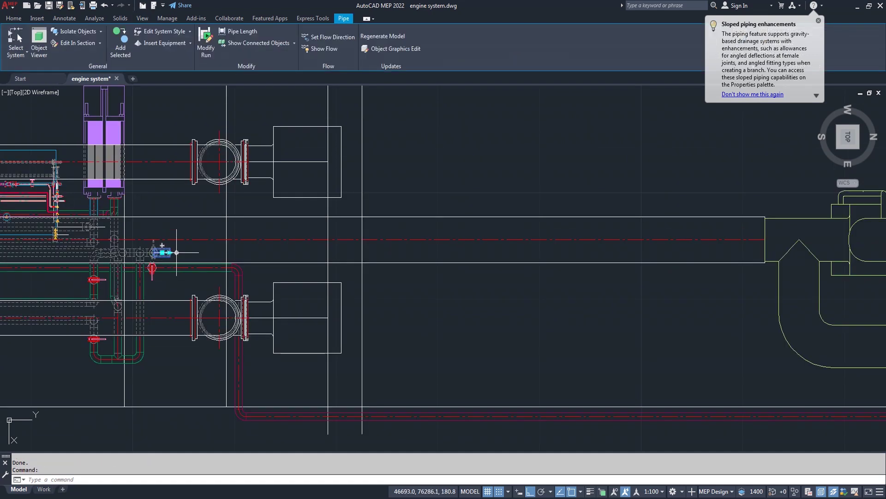
click(176, 253)
scroll(255, 262, up, 4)
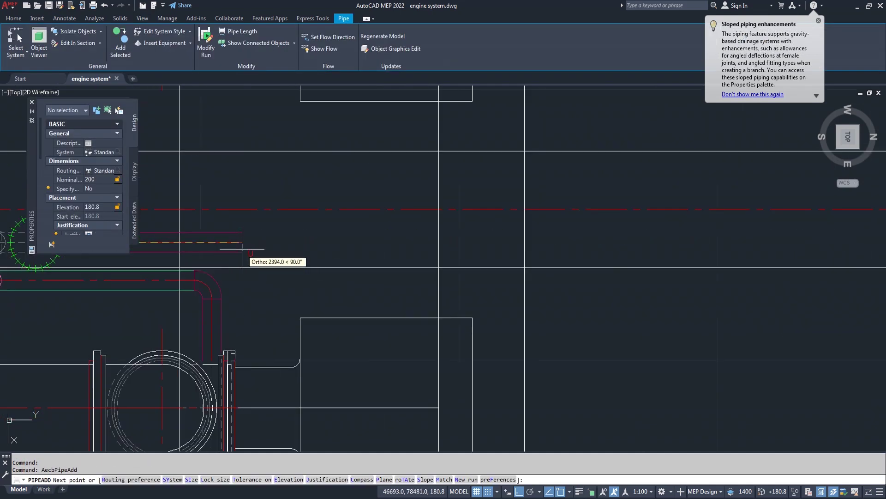
click(250, 242)
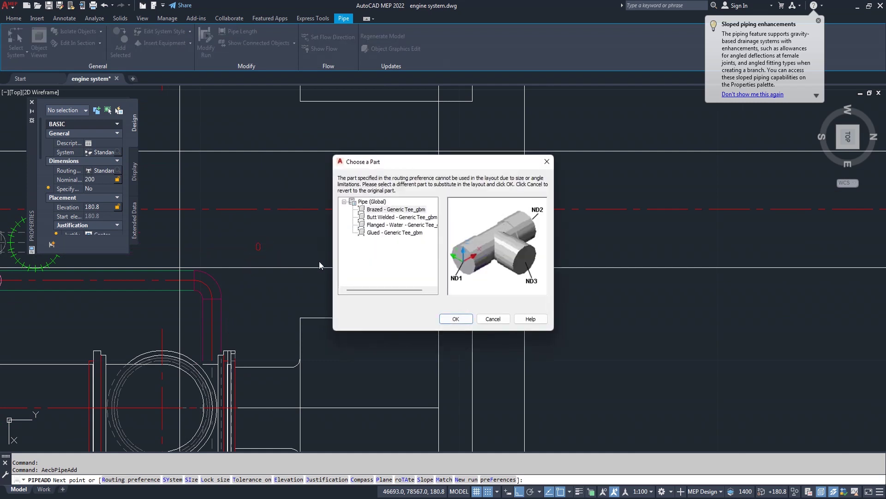
click(454, 319)
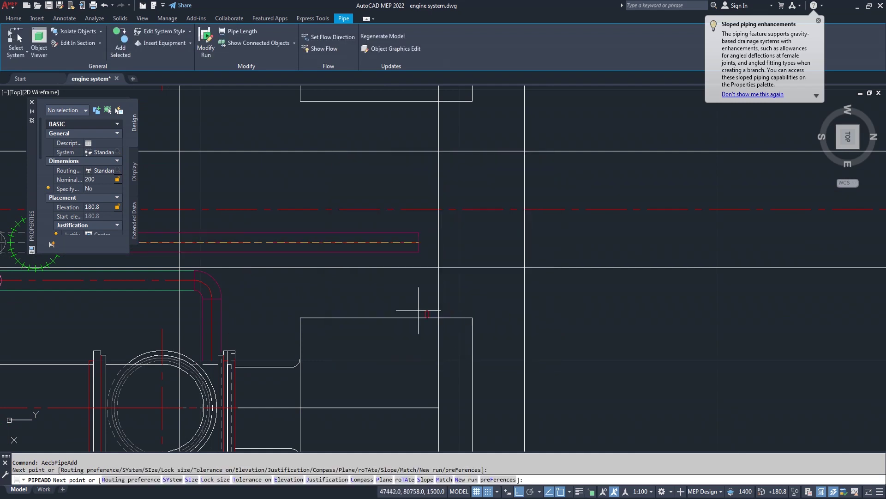
key(Escape)
scroll(300, 257, down, 2)
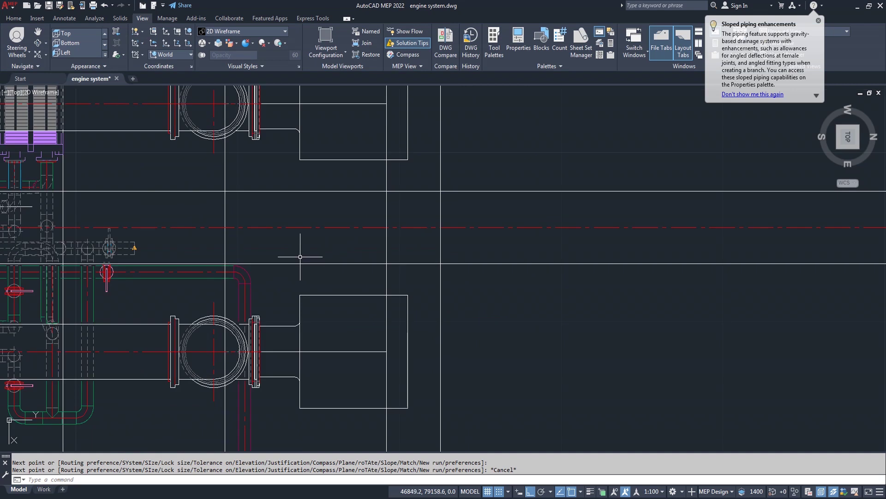
mouse_move(846, 139)
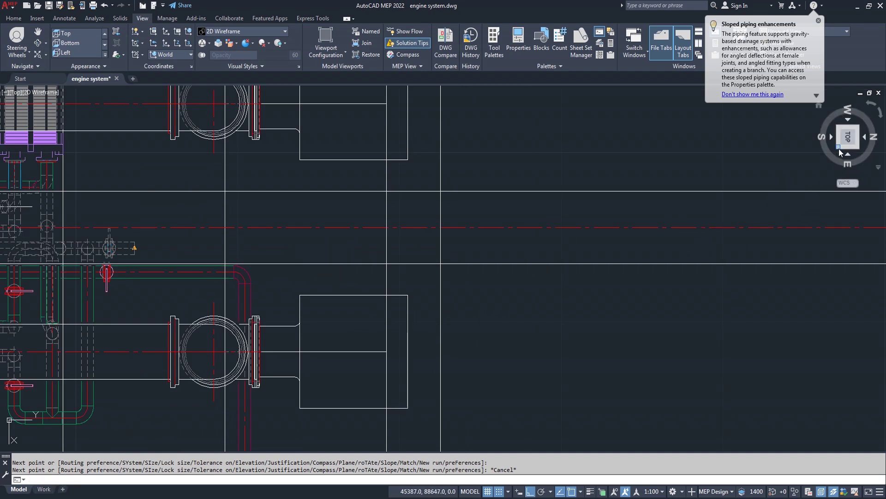
Set a SE isometric view, orbit to a low side angle, and zoom onto the low pipe's end
click(840, 153)
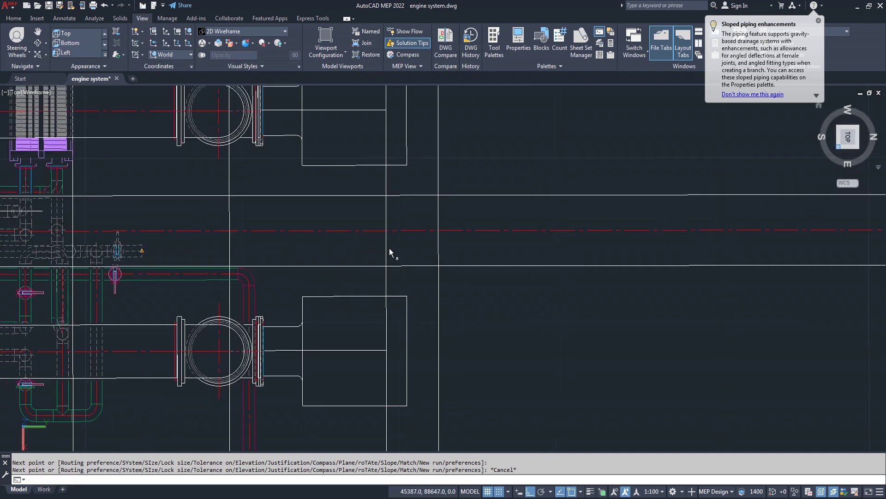
middle_click(513, 282)
middle_click(513, 282)
scroll(548, 277, up, 2)
scroll(549, 277, up, 2)
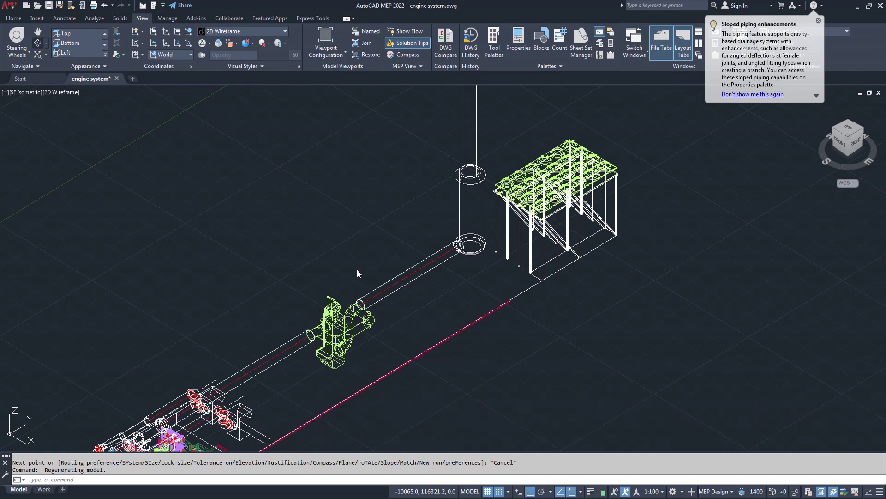
mouse_move(356, 270)
shift+middle_down()
mouse_move(359, 283)
mouse_move(471, 327)
shift+middle_up()
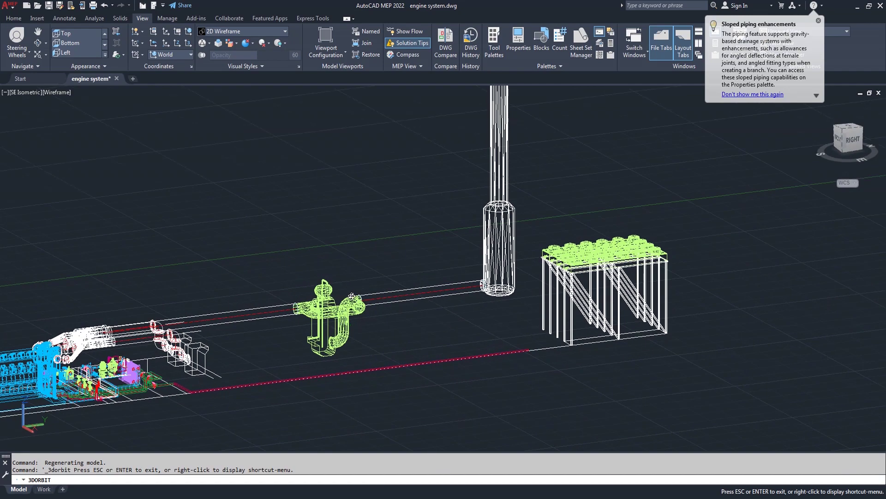
scroll(537, 279, up, 2)
right_click(548, 154)
click(556, 161)
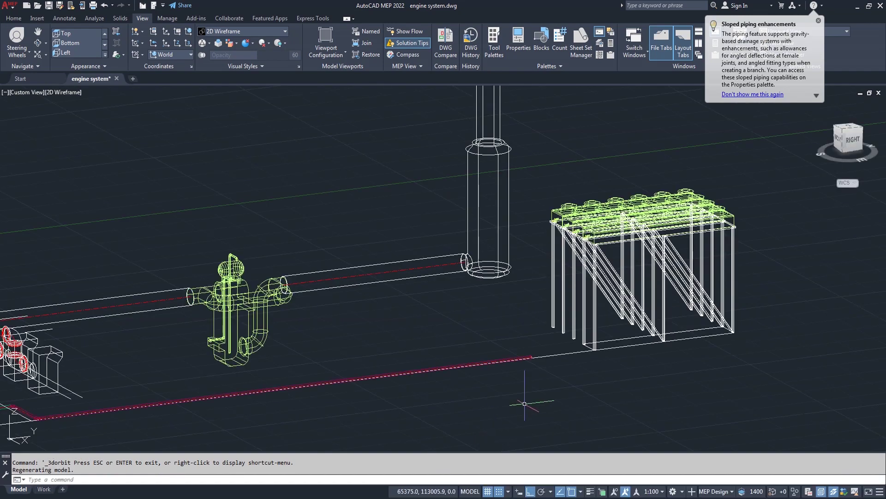
scroll(533, 379, up, 4)
click(527, 320)
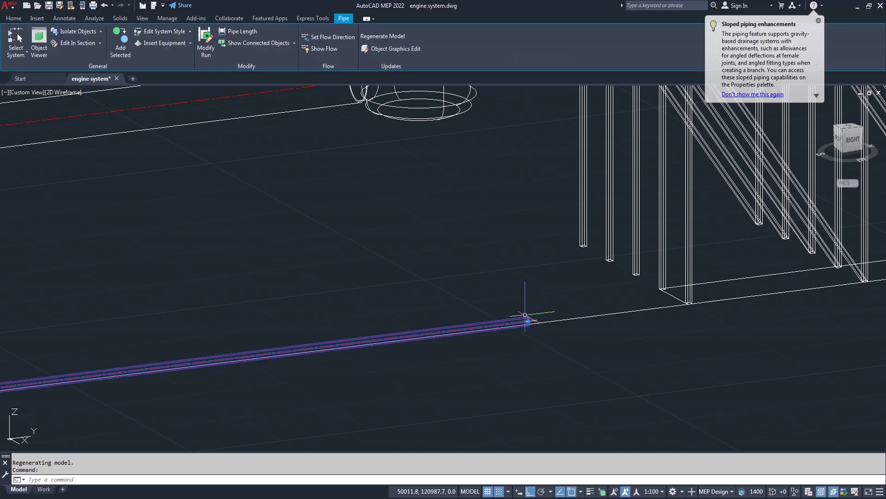
Add a 6000 vertical riser from the low pipe's end, then show the Right view
click(538, 318)
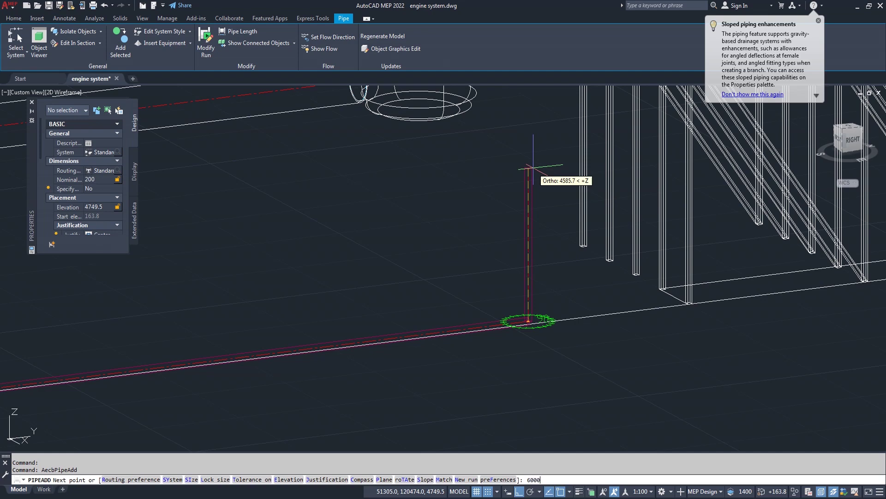
key(Return)
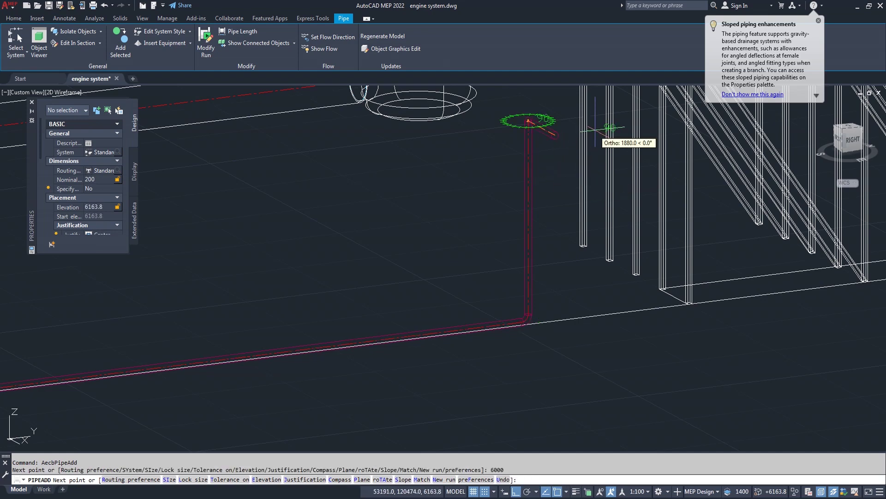
scroll(609, 136, down, 2)
scroll(617, 139, down, 2)
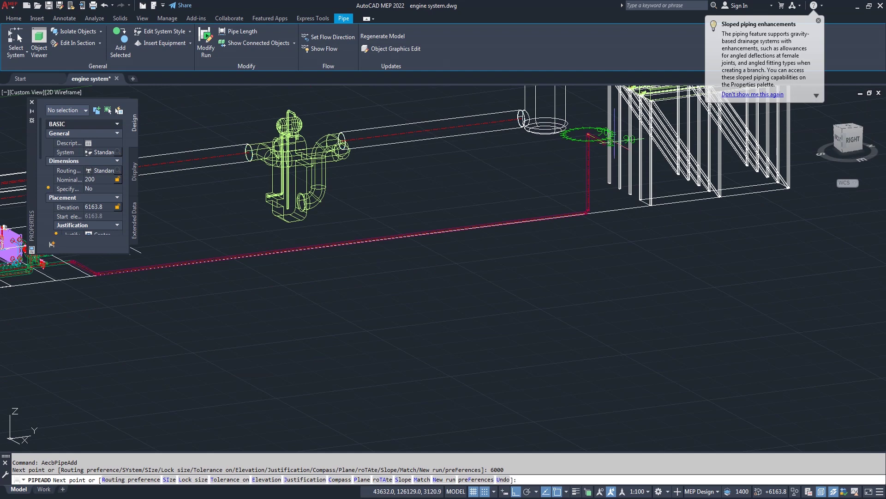
scroll(620, 137, up, 2)
key(Return)
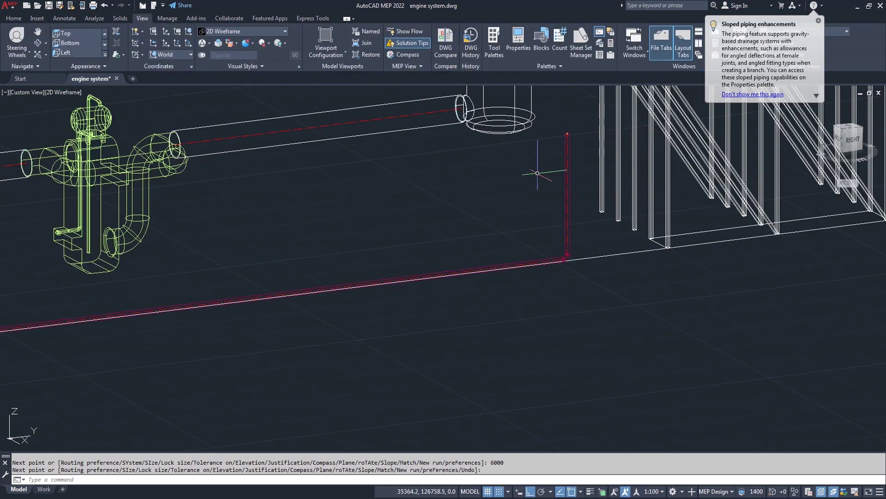
scroll(531, 172, down, 4)
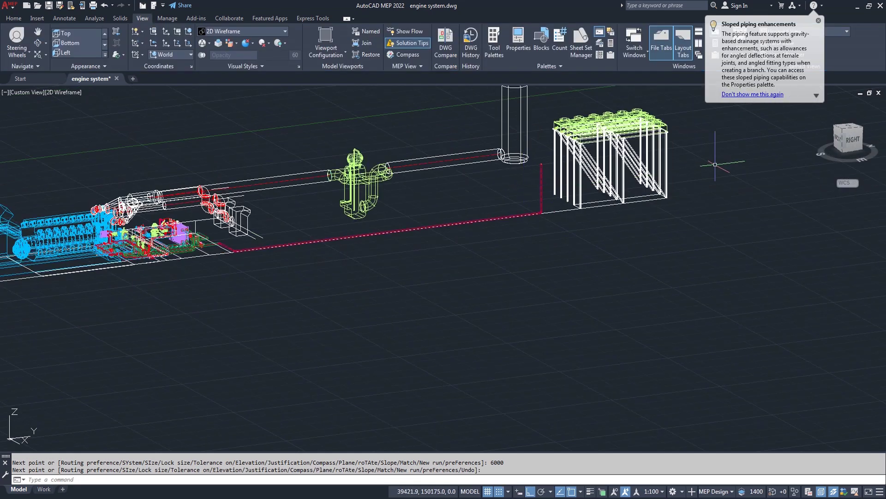
click(853, 143)
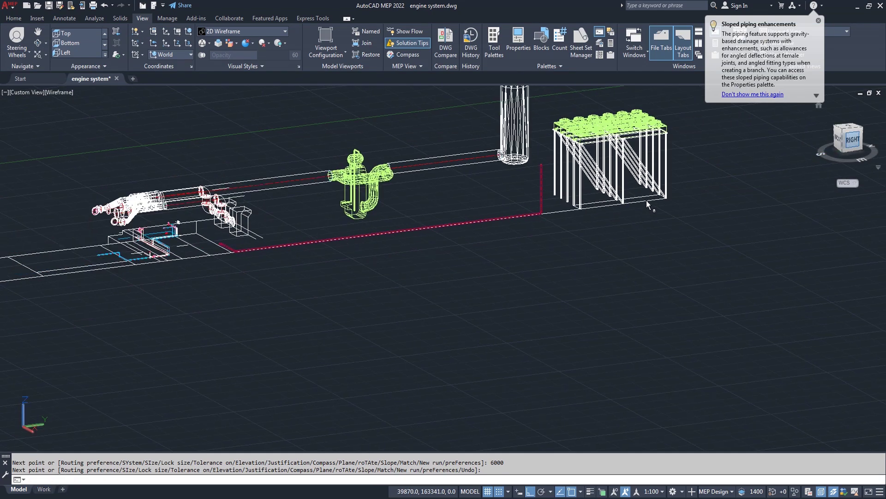
From the riser's top, draw a horizontal pipe leg toward the radiator frame
middle_click(550, 317)
scroll(531, 319, up, 3)
scroll(529, 320, up, 3)
scroll(528, 320, up, 2)
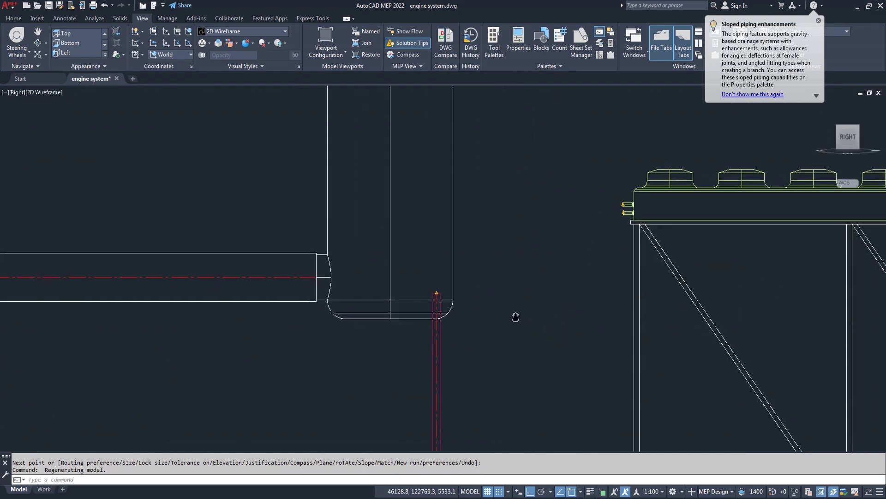
middle_drag(528, 321, 488, 307)
click(412, 334)
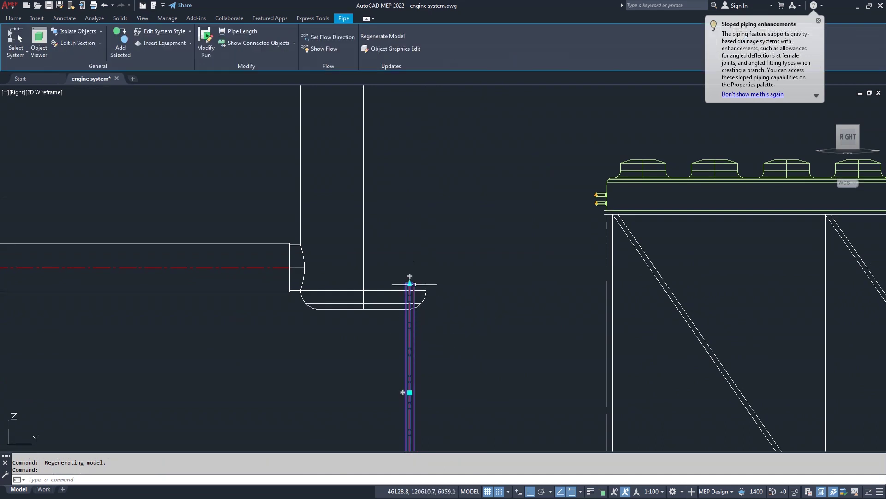
click(409, 283)
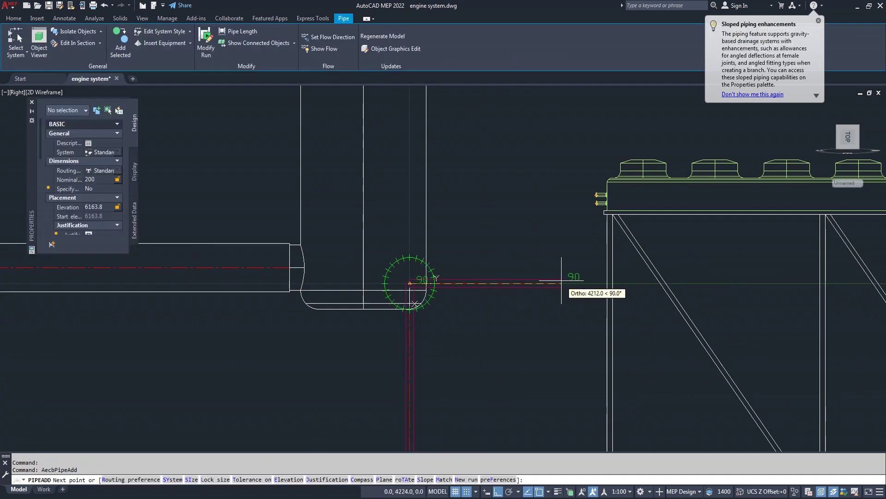
scroll(561, 281, up, 2)
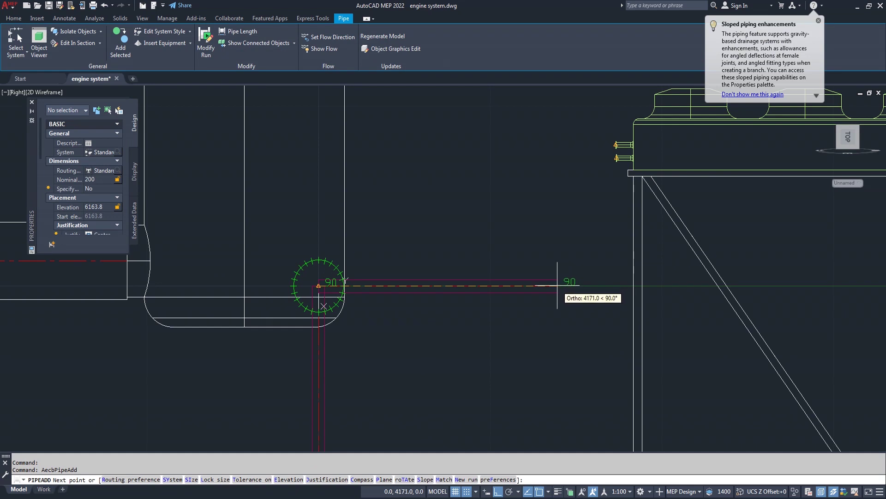
click(572, 285)
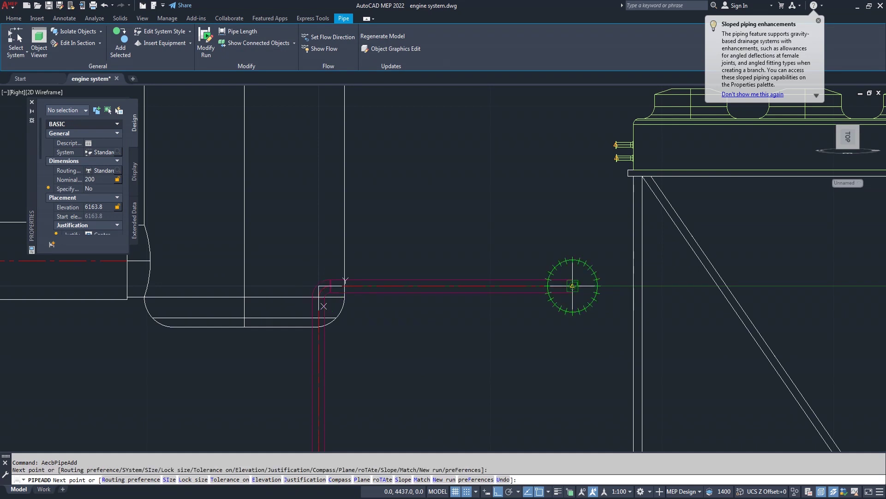
key(Return)
scroll(549, 320, down, 4)
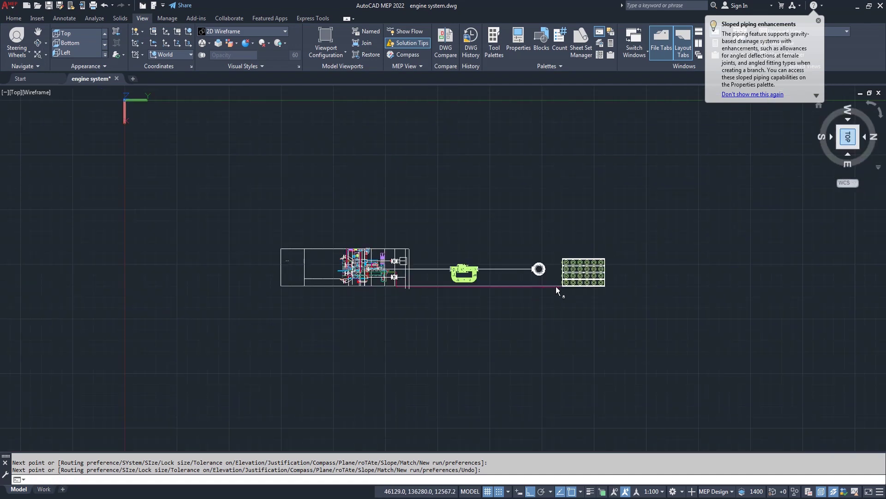
Extend the pipe along the frame's inlet side past the last radiator row
scroll(568, 299, up, 4)
scroll(568, 300, up, 5)
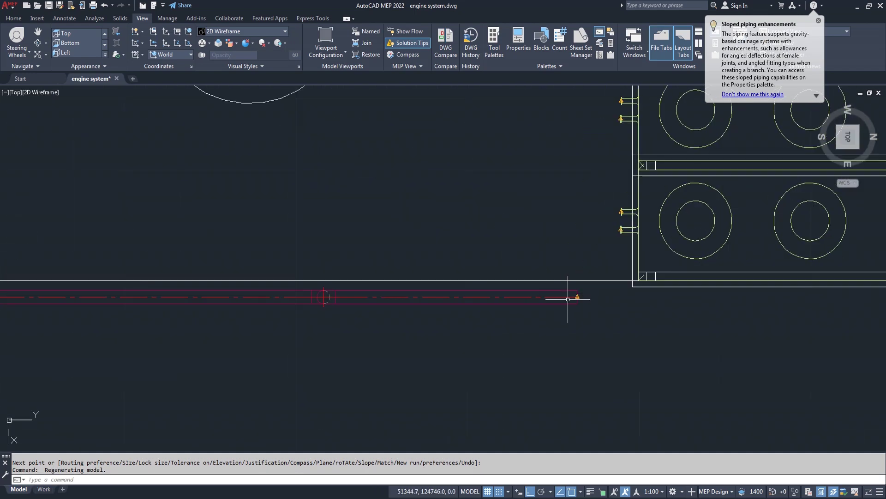
click(577, 297)
click(585, 297)
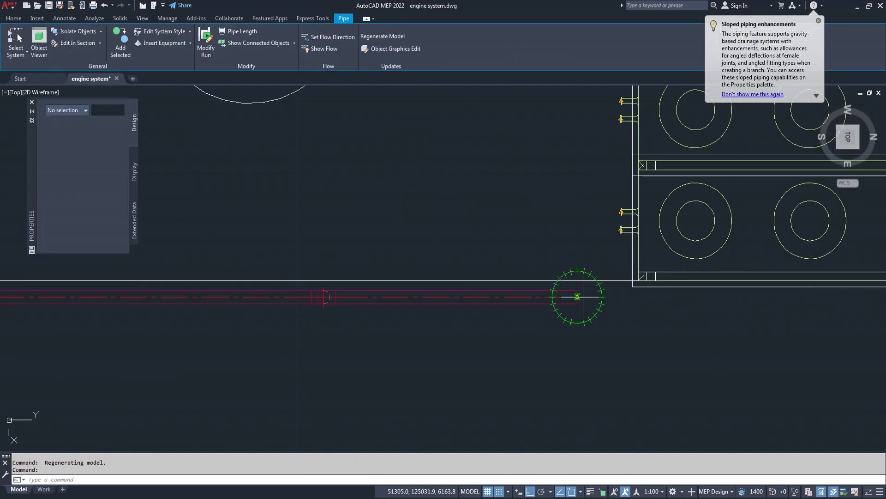
scroll(568, 153, down, 3)
scroll(558, 161, up, 1)
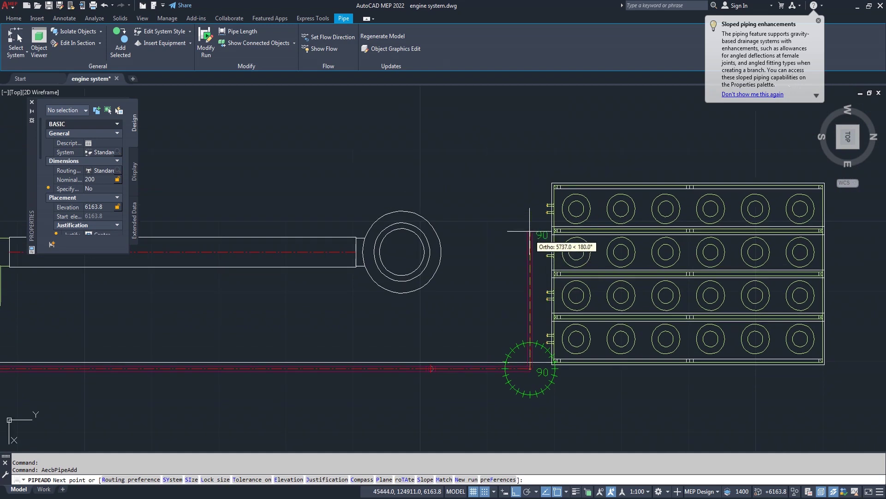
scroll(536, 204, up, 2)
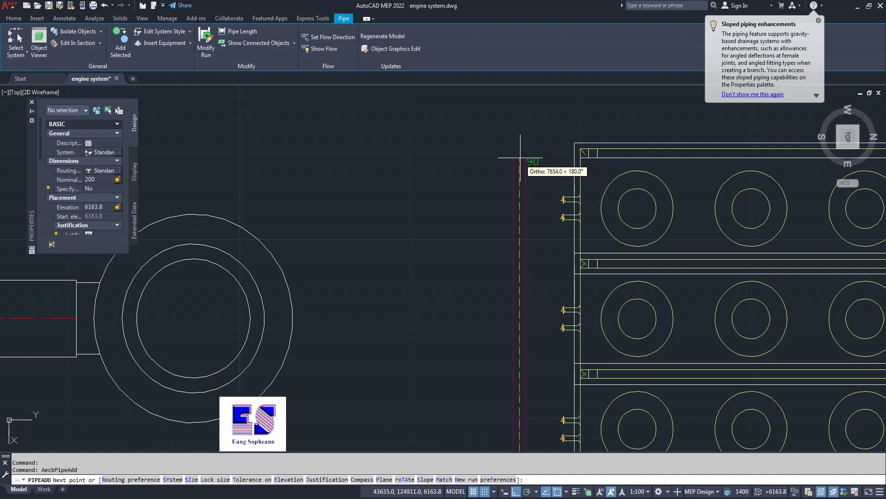
click(520, 151)
key(Return)
scroll(450, 223, down, 4)
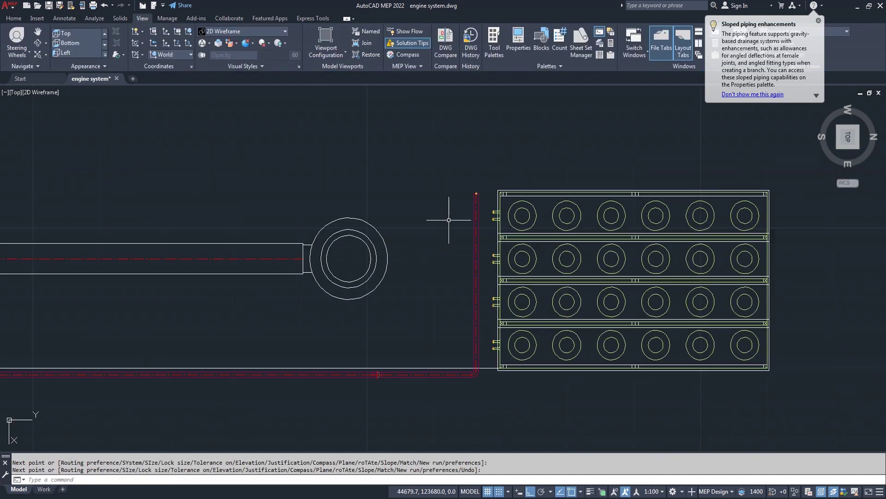
scroll(473, 361, up, 2)
scroll(472, 361, up, 2)
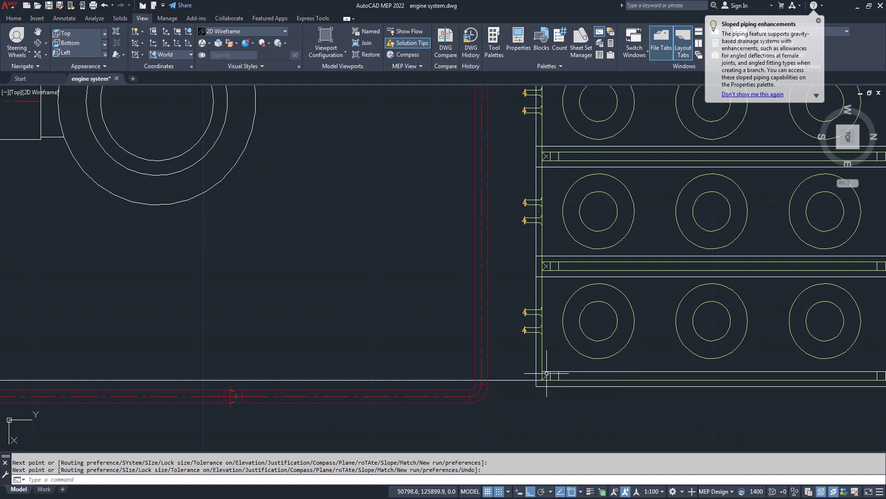
scroll(531, 333, up, 5)
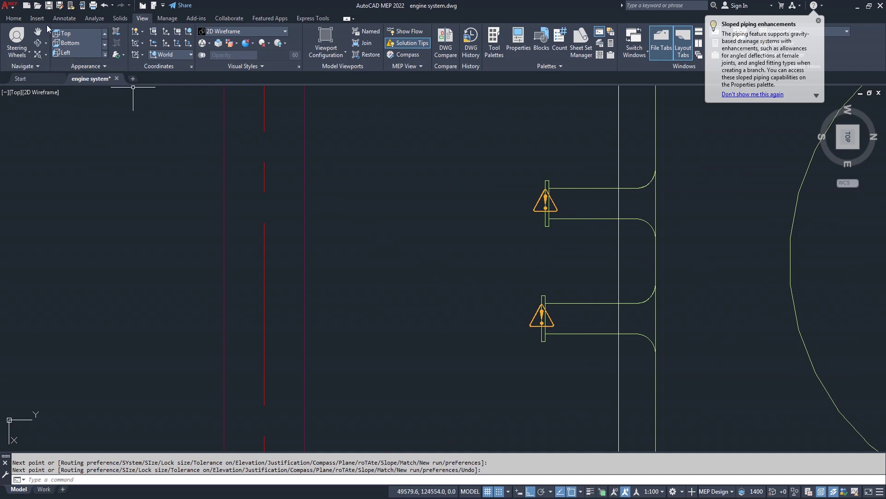
Start a new pipe with nominal size 80
click(14, 18)
click(44, 32)
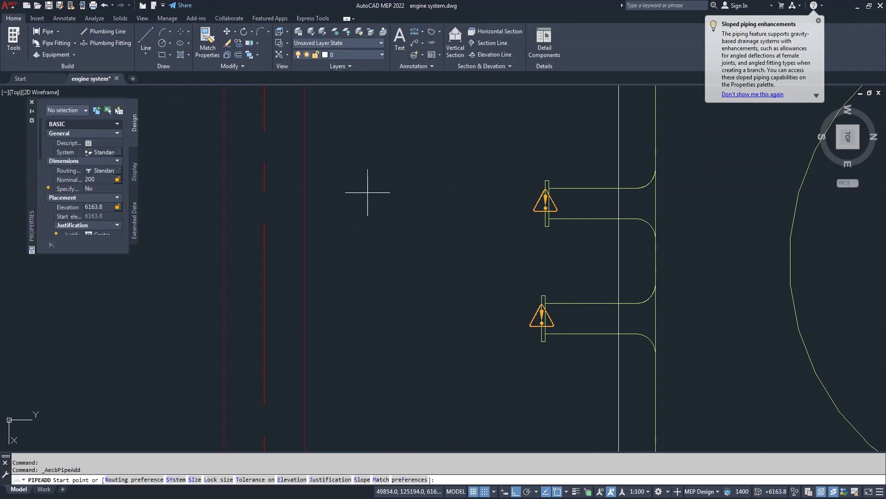
click(106, 180)
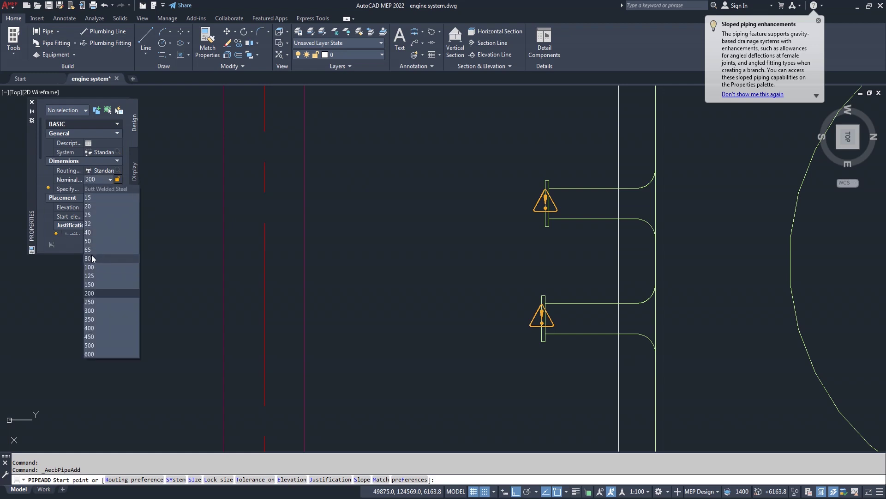
click(90, 258)
scroll(506, 313, up, 3)
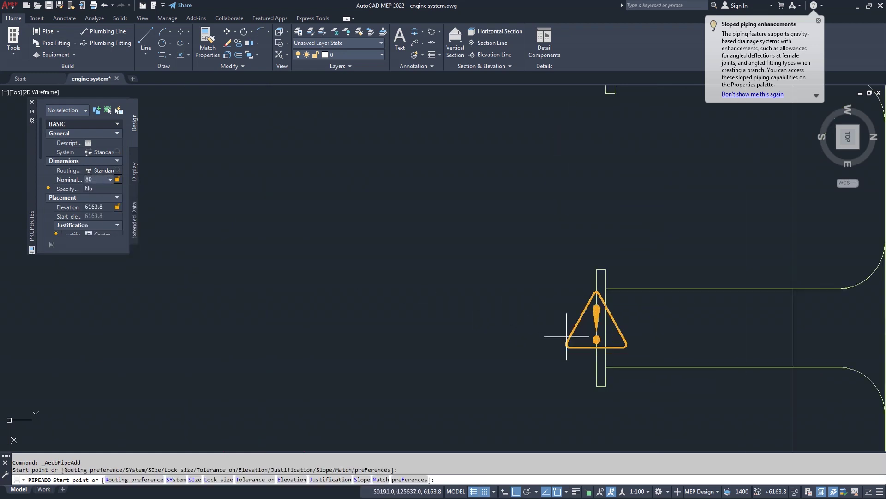
Connect a radiator inlet connector to the frame-side pipe through a tee and reducer
click(596, 327)
scroll(378, 330, down, 3)
mouse_move(356, 323)
middle_down()
mouse_move(347, 334)
mouse_move(510, 324)
middle_up()
scroll(428, 326, up, 1)
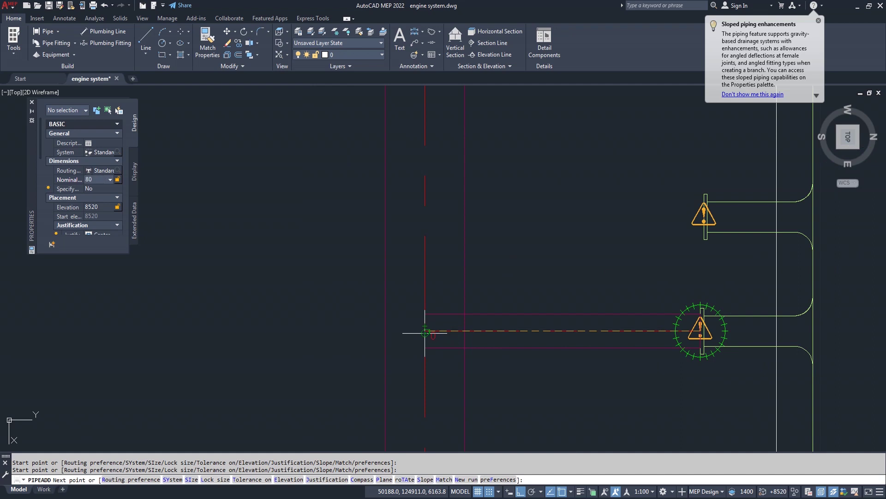
click(425, 333)
key(Return)
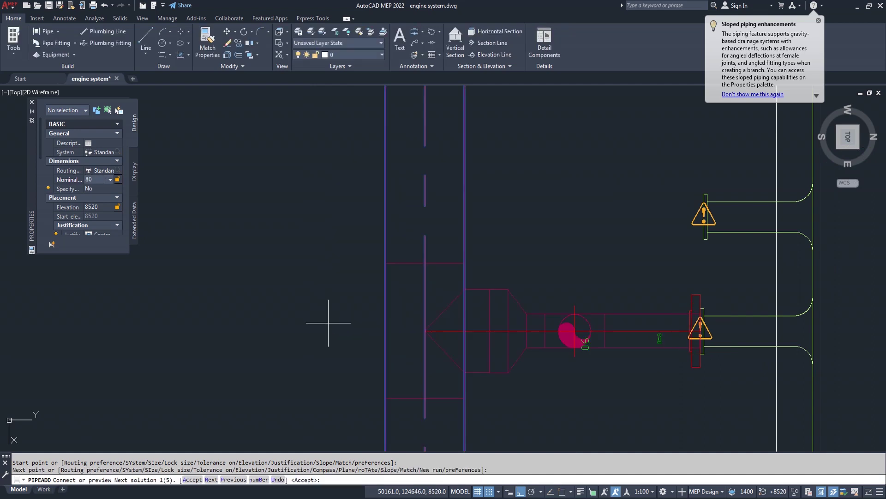
key(Return)
scroll(329, 322, down, 4)
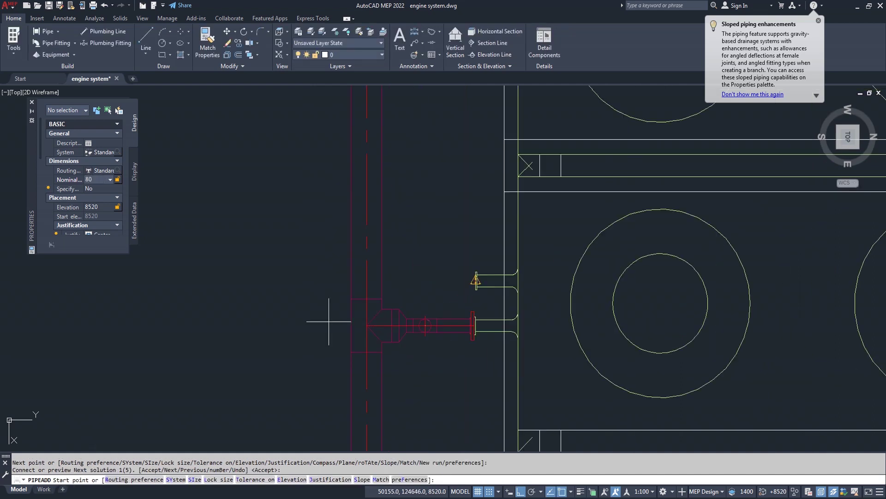
key(Return)
scroll(540, 282, down, 2)
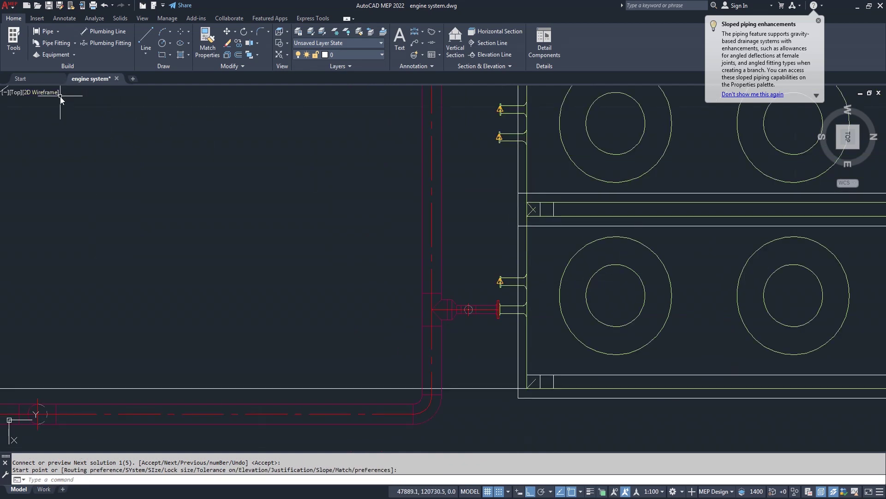
mouse_move(848, 137)
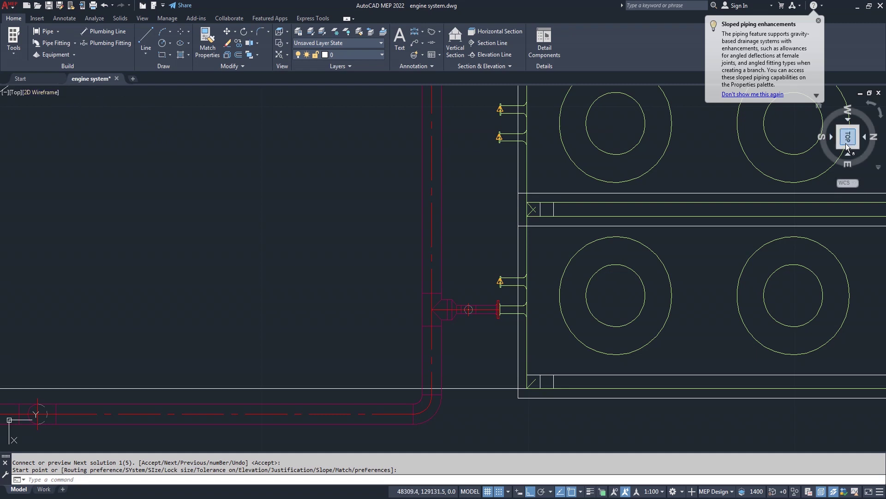
click(839, 147)
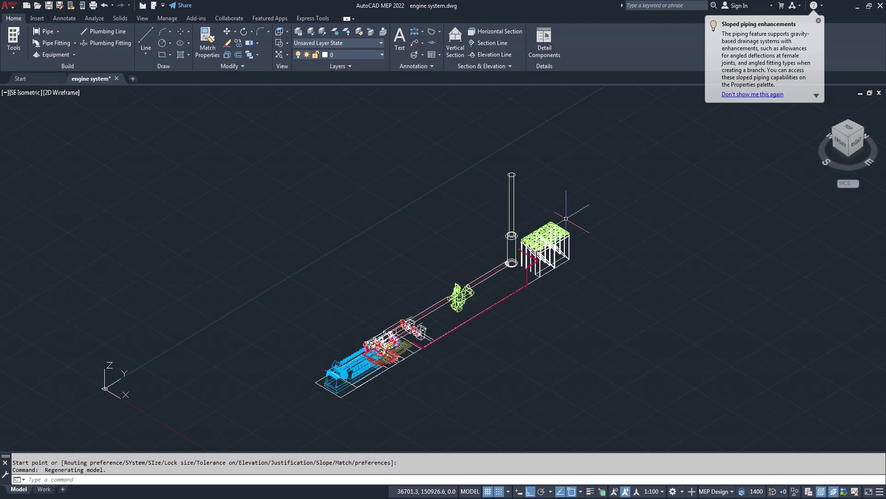
scroll(572, 208, up, 3)
scroll(538, 254, up, 3)
scroll(538, 254, up, 3)
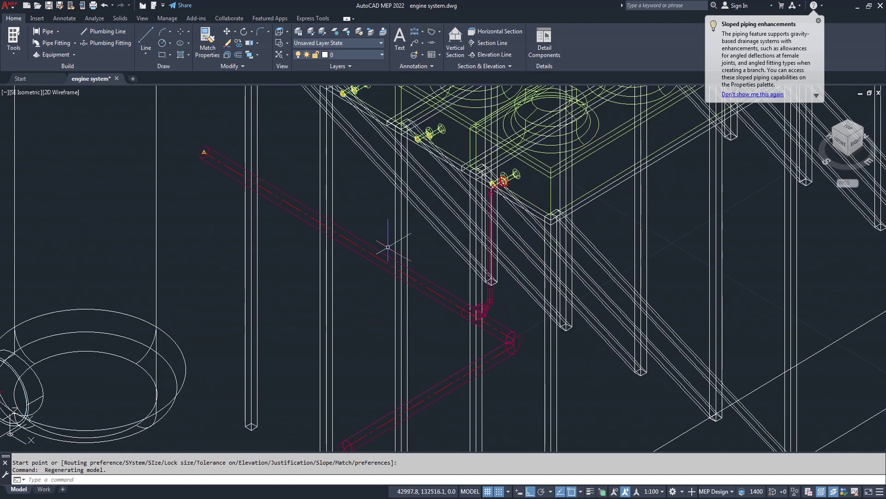
click(56, 93)
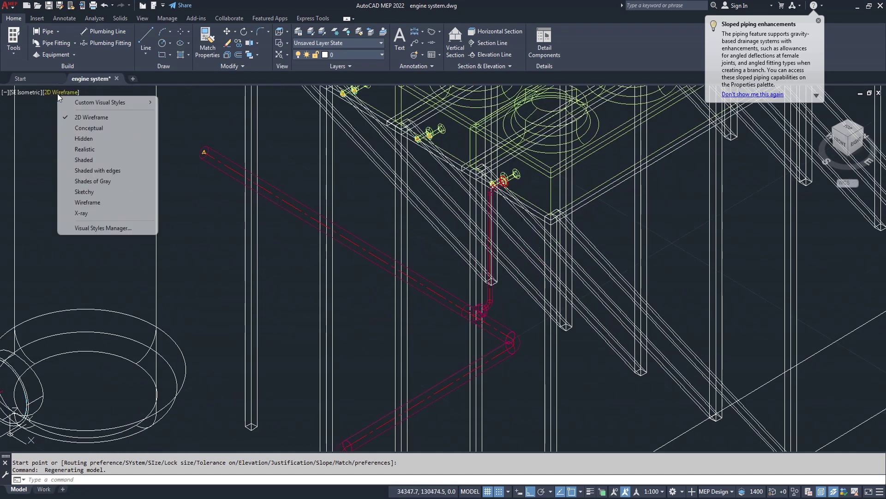
click(96, 158)
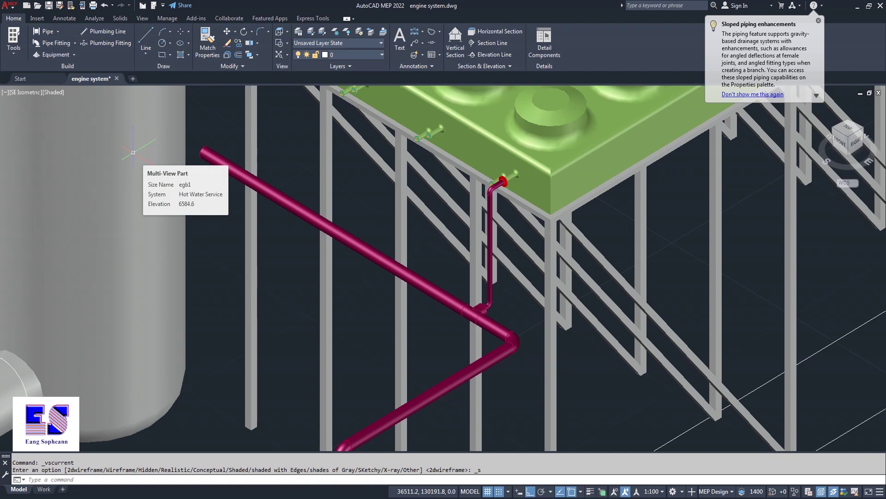
scroll(133, 152, down, 2)
scroll(133, 152, down, 1)
scroll(133, 153, down, 1)
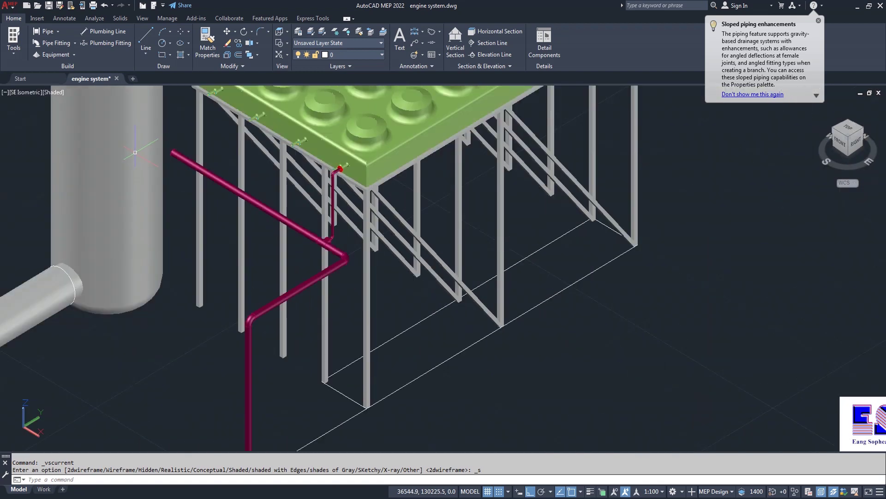
click(139, 20)
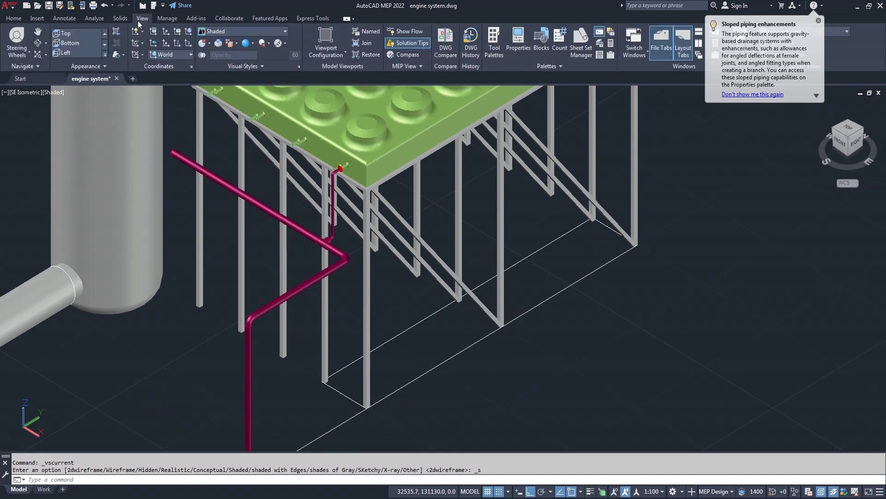
click(38, 43)
mouse_move(435, 252)
mouse_down()
mouse_move(590, 270)
mouse_move(541, 233)
mouse_move(511, 230)
mouse_move(528, 249)
mouse_move(595, 250)
mouse_move(530, 253)
mouse_move(532, 242)
mouse_move(444, 272)
mouse_move(467, 297)
mouse_up()
scroll(523, 214, up, 3)
scroll(445, 272, up, 3)
scroll(461, 293, up, 2)
scroll(479, 292, up, 2)
right_click(166, 222)
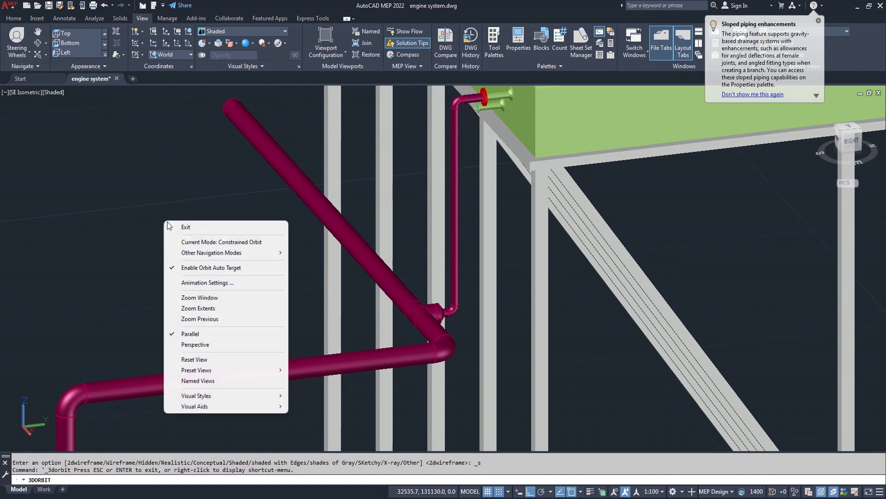
click(185, 227)
click(54, 93)
click(75, 116)
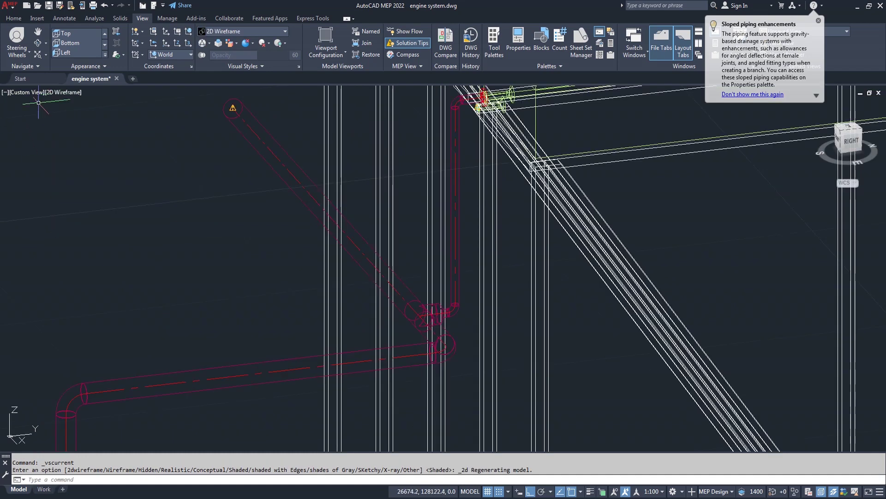
Choose the Butterfly valve - Semi lugged PN16 Nitrile with lever at 80 mm from the Equipment Valves catalog
click(11, 21)
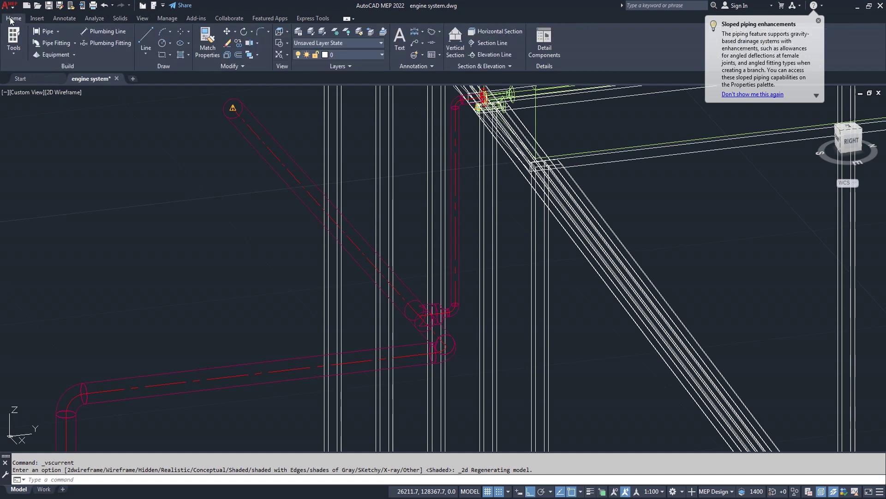
click(70, 55)
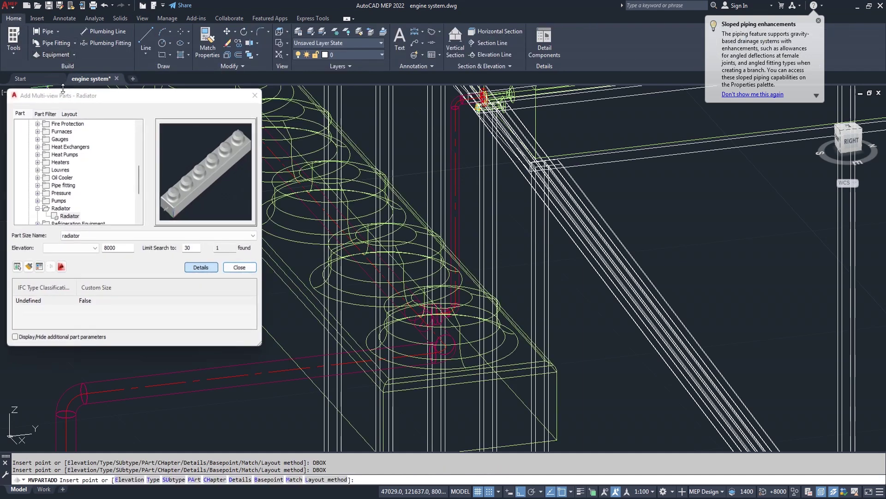
click(37, 208)
scroll(98, 187, down, 3)
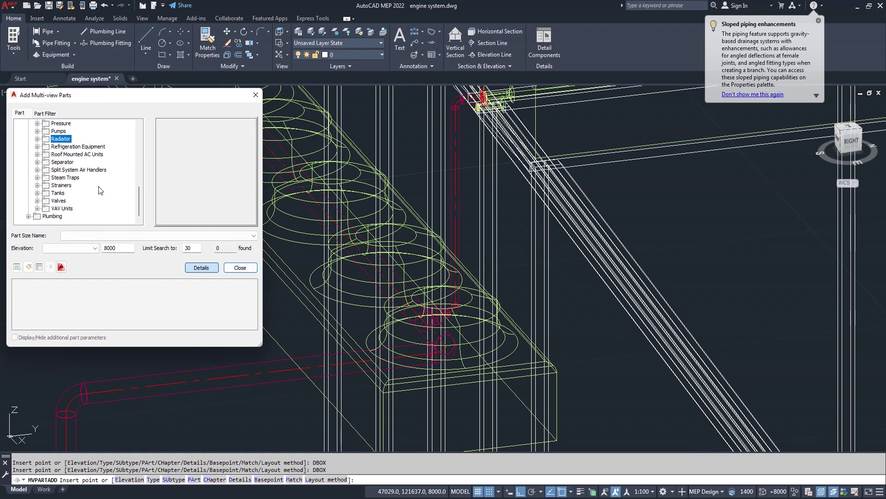
click(36, 201)
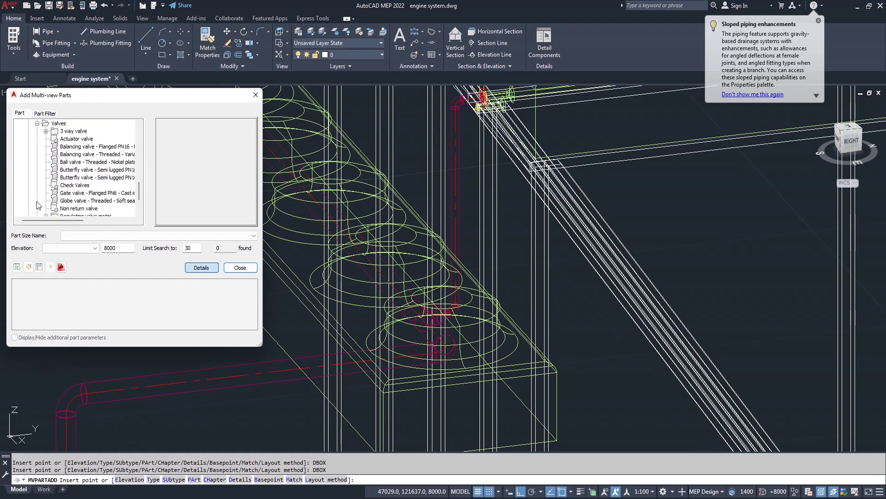
click(92, 200)
click(123, 236)
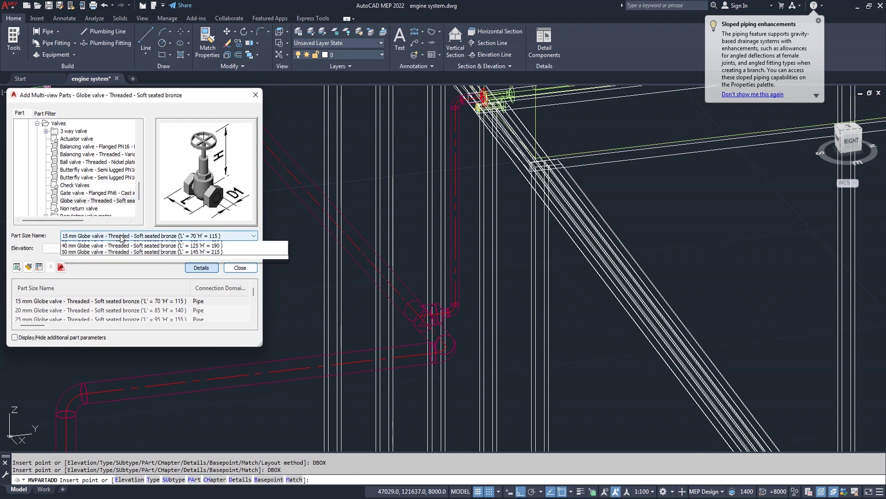
click(117, 202)
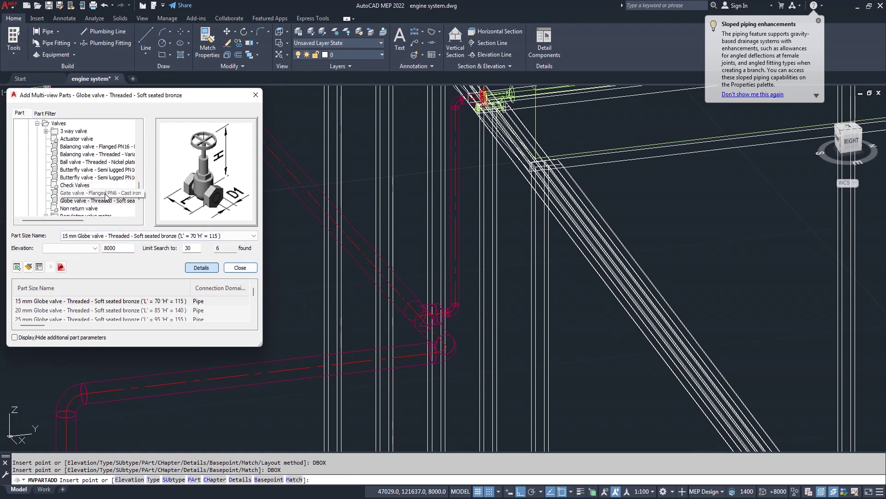
click(104, 179)
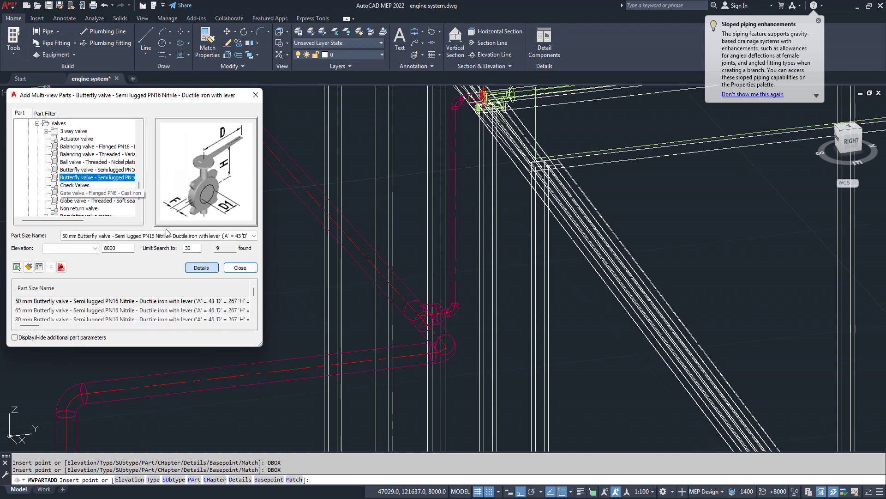
click(122, 236)
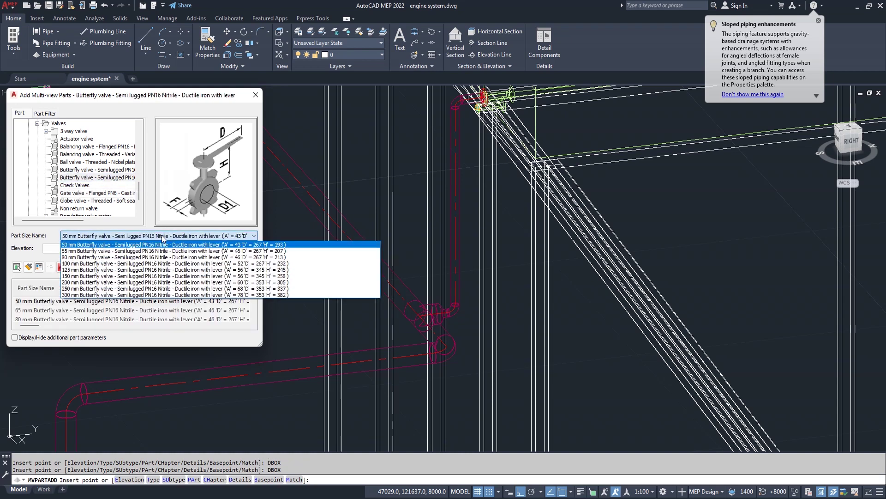
click(116, 257)
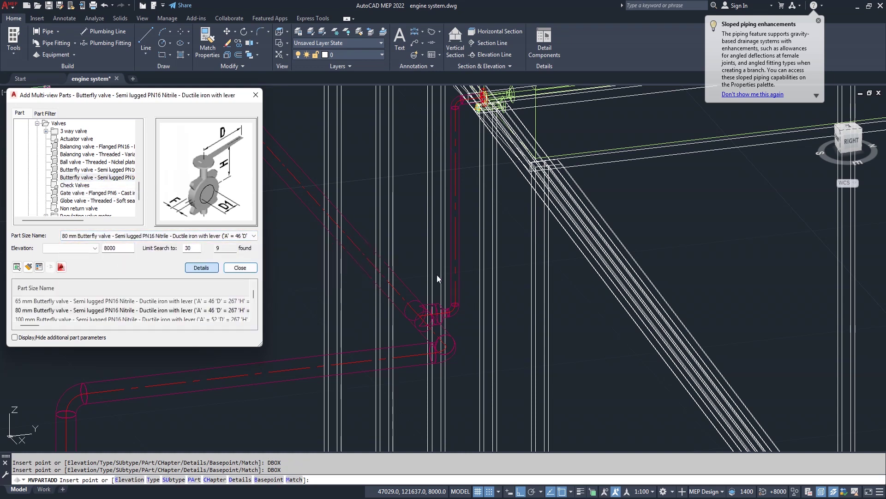
Snap the 80 mm butterfly valve onto the vertical riser pipe and fix its rotation
scroll(456, 284, up, 3)
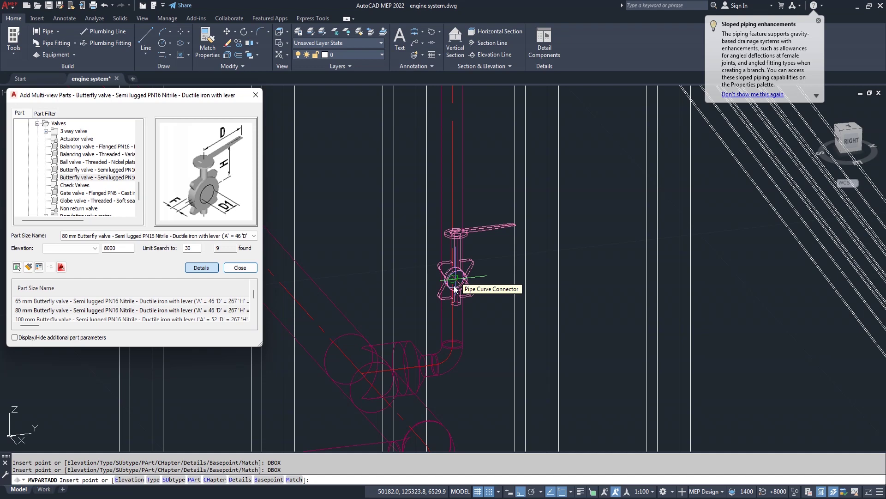
scroll(462, 300, up, 2)
scroll(464, 295, up, 1)
scroll(469, 288, up, 2)
scroll(476, 280, up, 1)
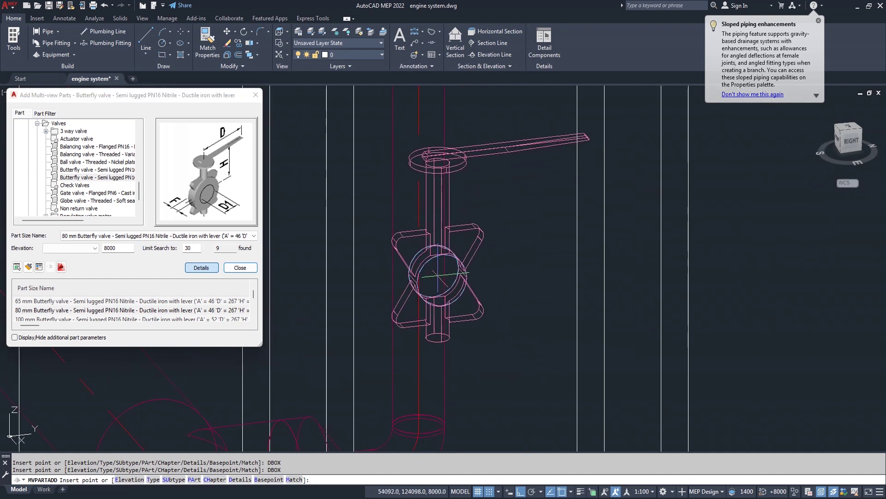
click(361, 279)
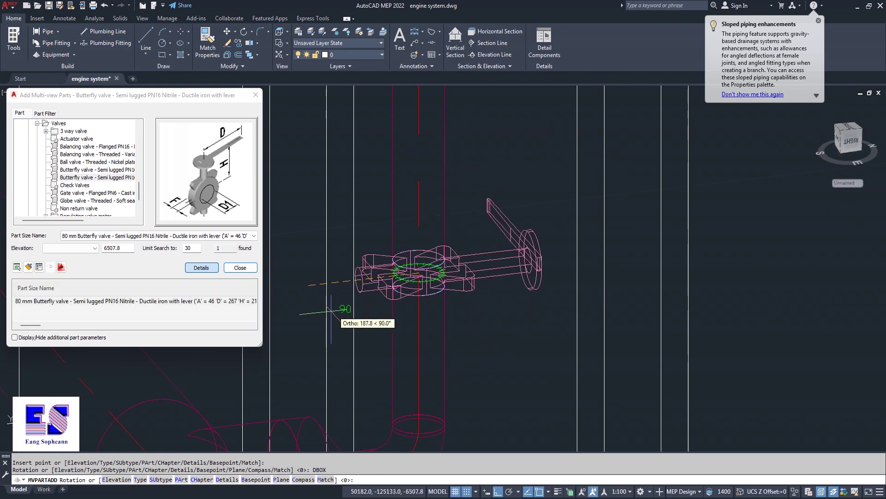
click(544, 260)
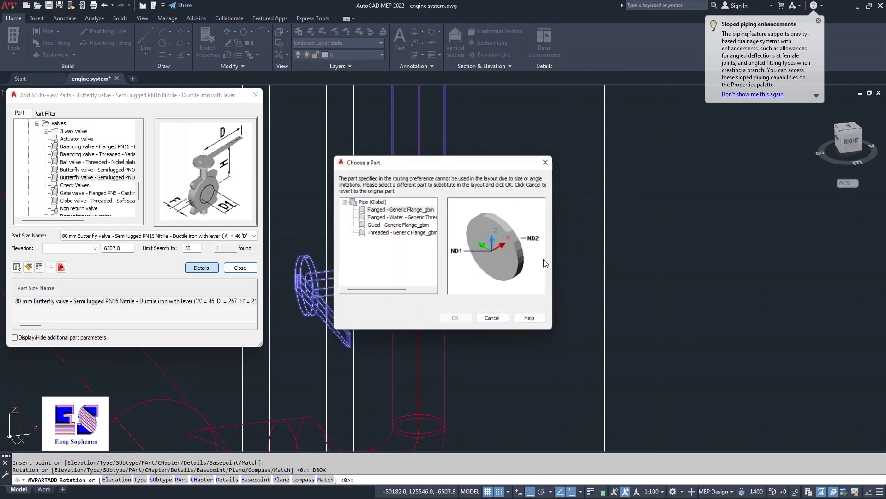
click(453, 317)
scroll(462, 268, down, 3)
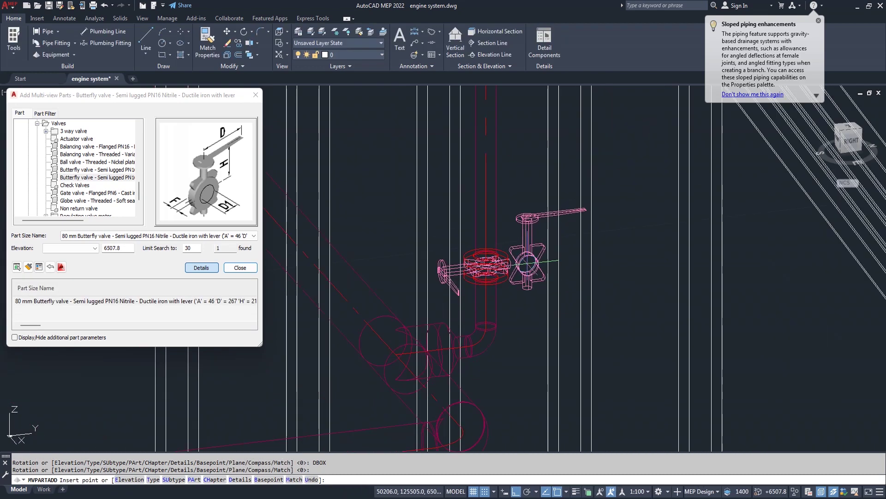
key(Return)
scroll(462, 268, up, 2)
scroll(411, 280, up, 2)
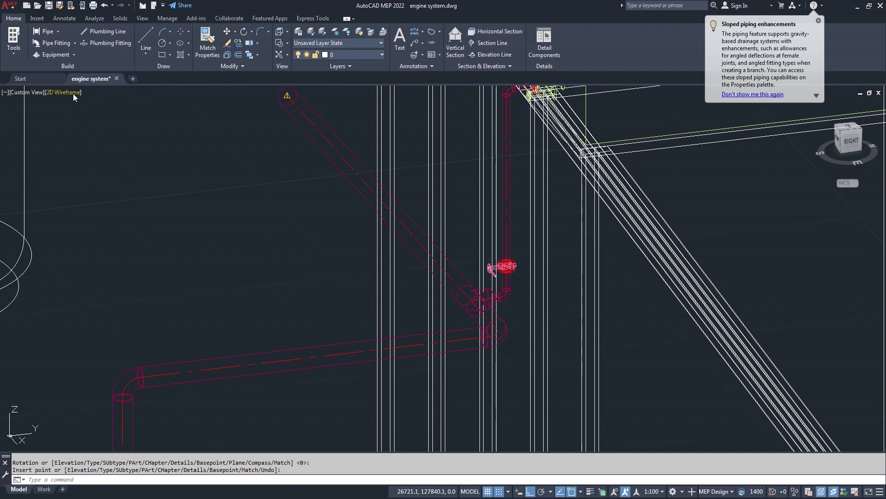
scroll(177, 214, down, 4)
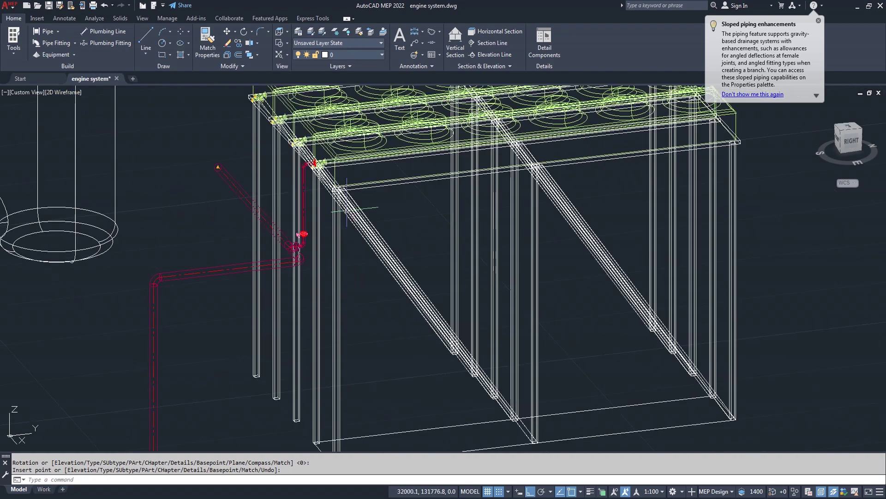
mouse_move(849, 135)
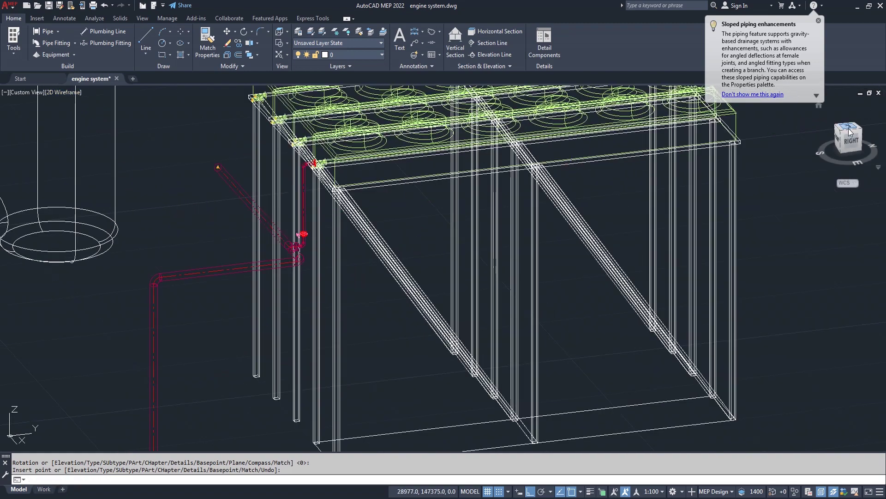
click(850, 130)
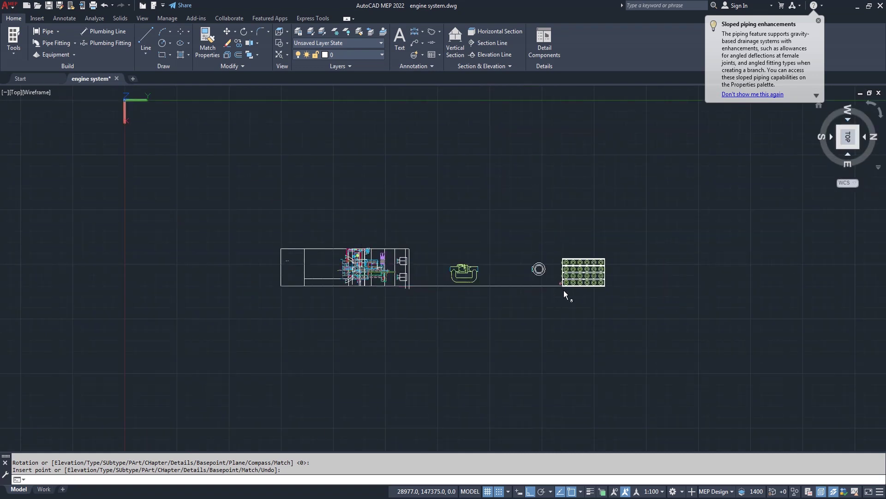
Pipe the first radiator inlet connector across to the red riser, accepting the proposed fitting
scroll(564, 294, up, 4)
scroll(531, 293, up, 3)
scroll(498, 292, up, 3)
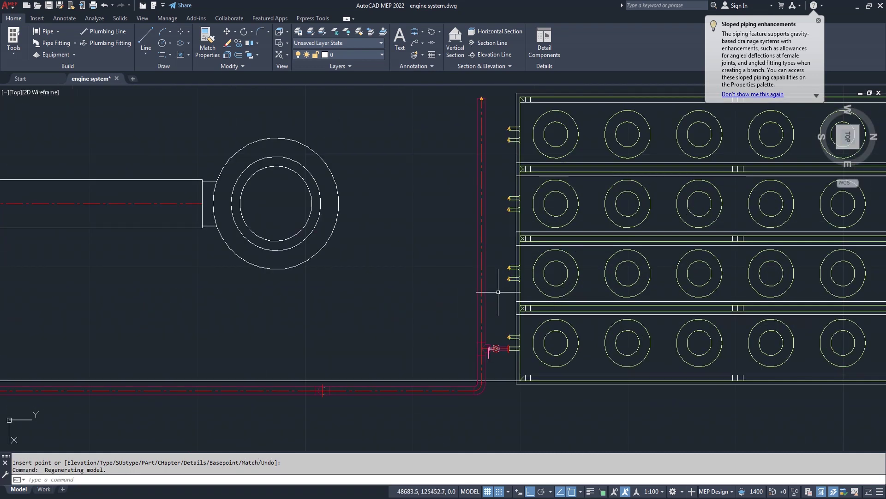
scroll(499, 292, up, 2)
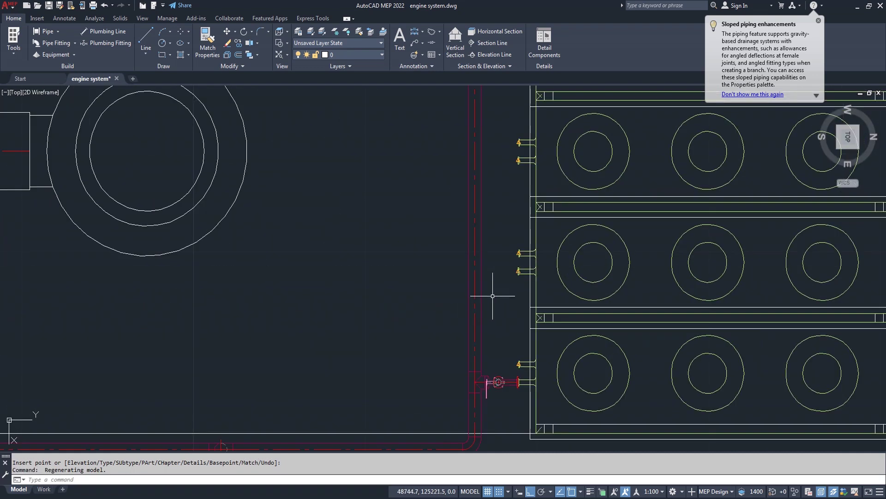
click(42, 32)
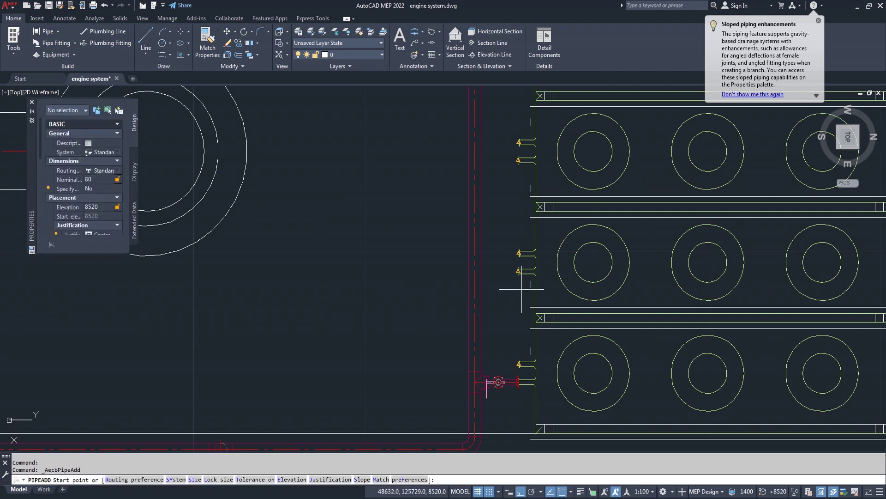
scroll(521, 289, up, 4)
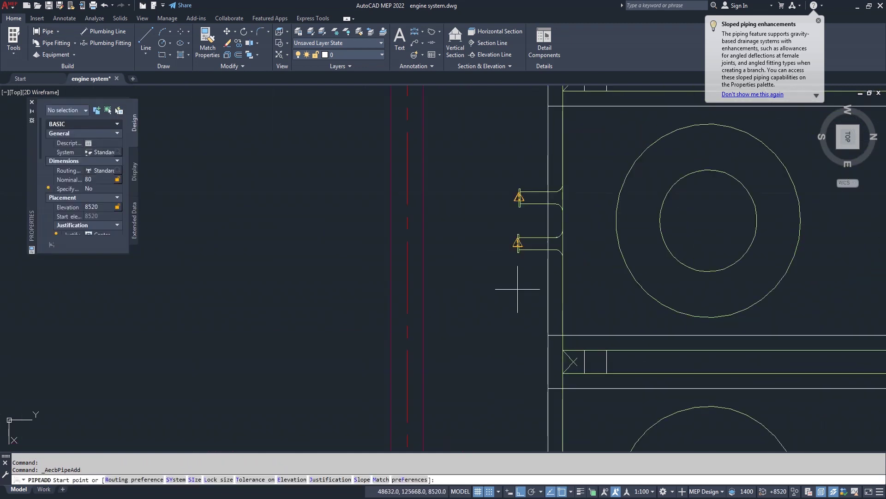
click(518, 243)
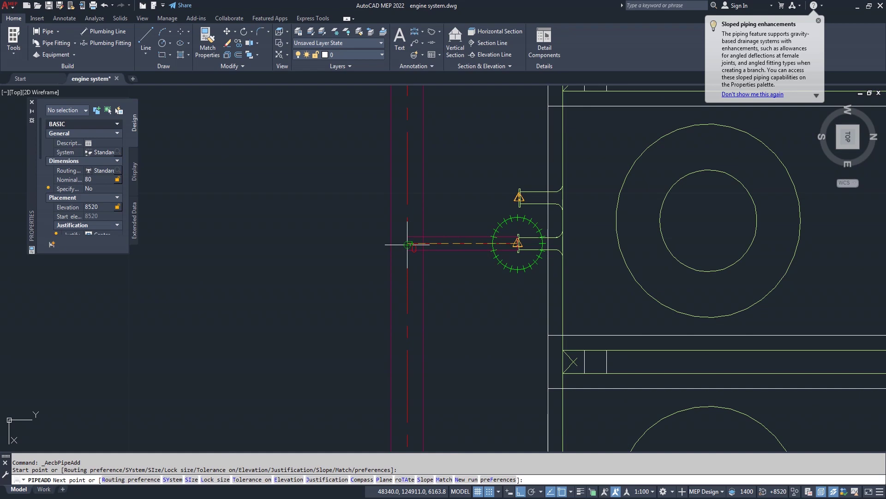
click(407, 244)
click(456, 319)
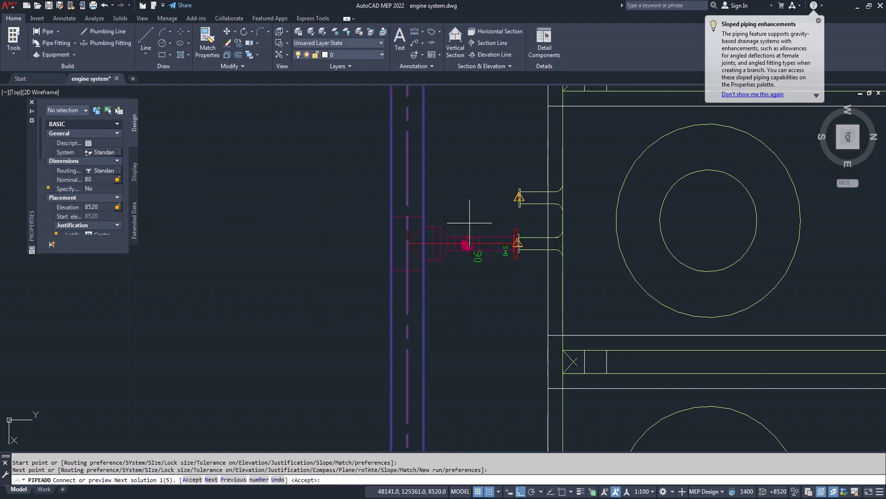
key(Return)
scroll(467, 179, down, 4)
middle_drag(459, 190, 408, 194)
scroll(433, 253, up, 5)
Run a second pipe from the next radiator connector to the red vertical pipe
key(Return)
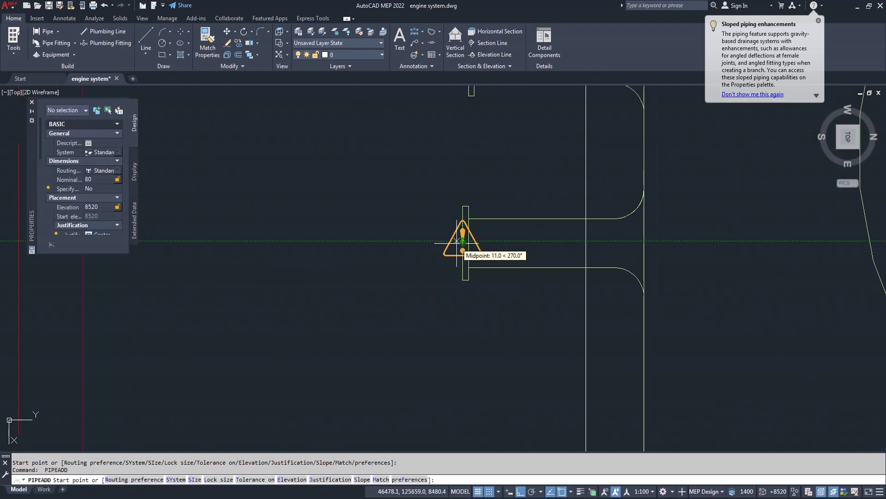
click(463, 243)
scroll(268, 250, down, 5)
scroll(268, 250, up, 2)
scroll(268, 249, up, 2)
scroll(268, 250, up, 1)
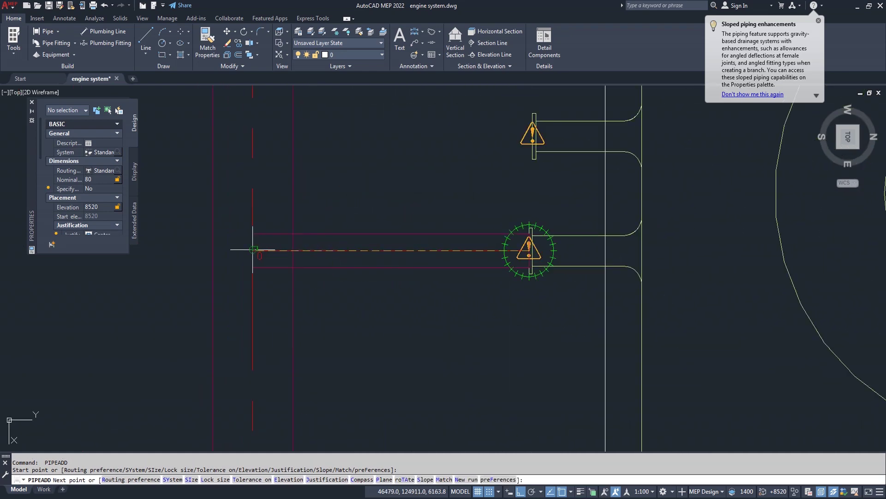
click(253, 249)
click(449, 320)
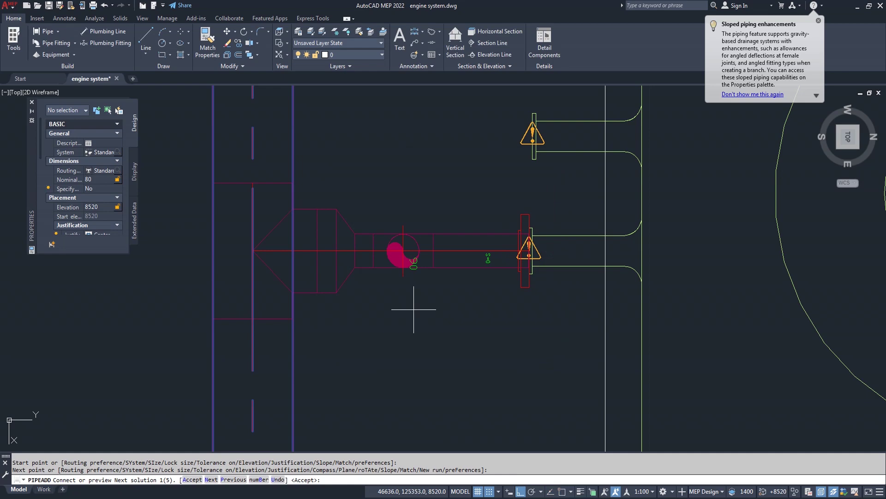
scroll(381, 329, down, 3)
key(Return)
scroll(396, 257, down, 3)
mouse_move(396, 240)
middle_down()
mouse_move(400, 215)
mouse_move(400, 240)
middle_up()
scroll(407, 222, up, 2)
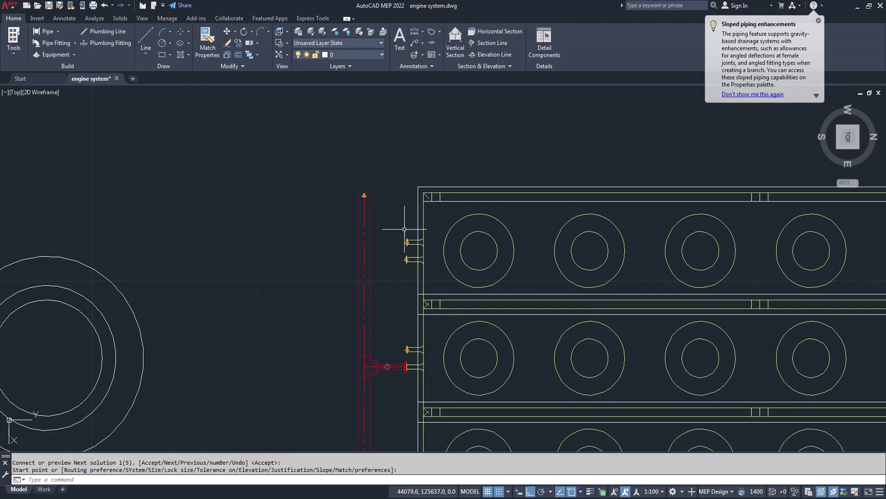
scroll(406, 222, up, 2)
Connect a third pipe from the valve fitting to the red vertical pipe, then zoom out to check
key(Return)
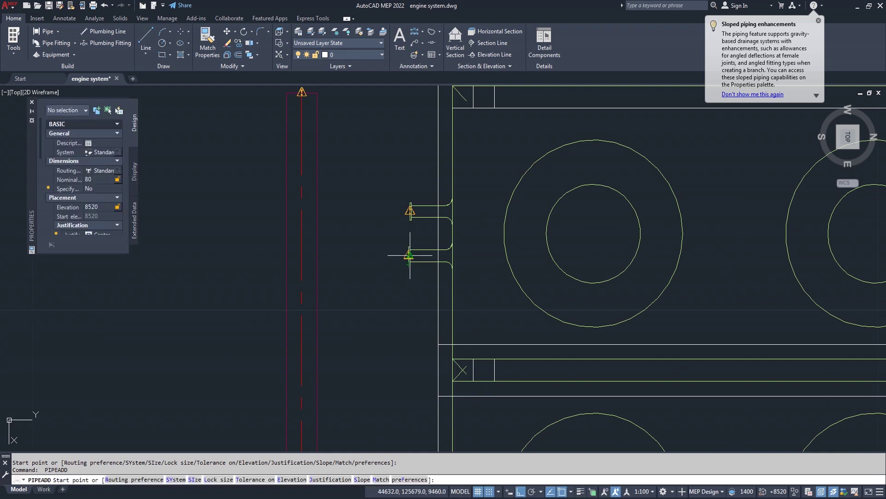
scroll(409, 255, up, 3)
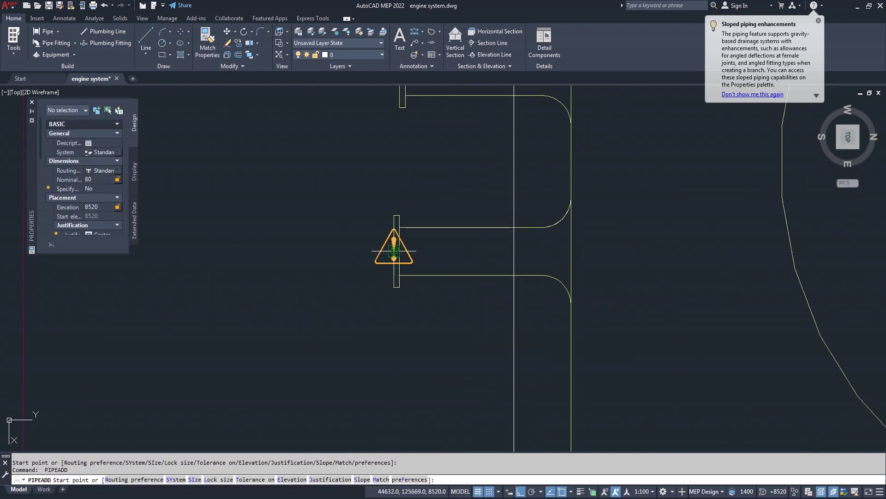
click(394, 251)
scroll(277, 277, down, 3)
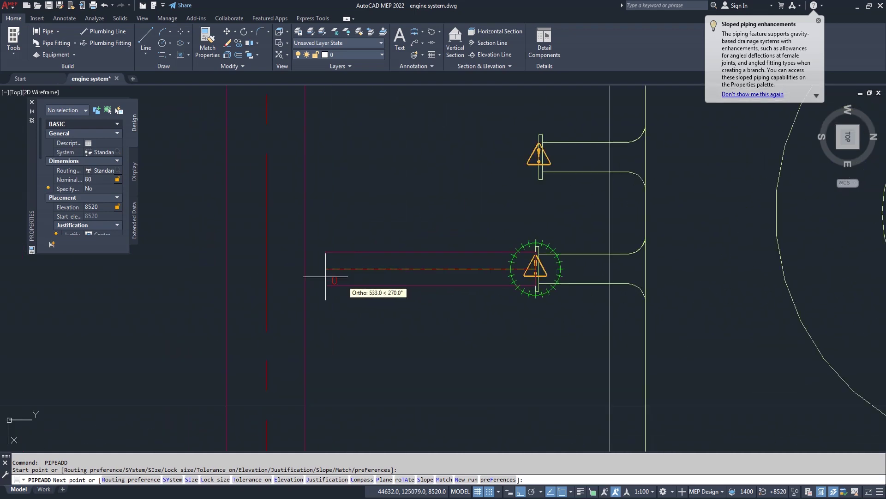
click(267, 269)
click(446, 320)
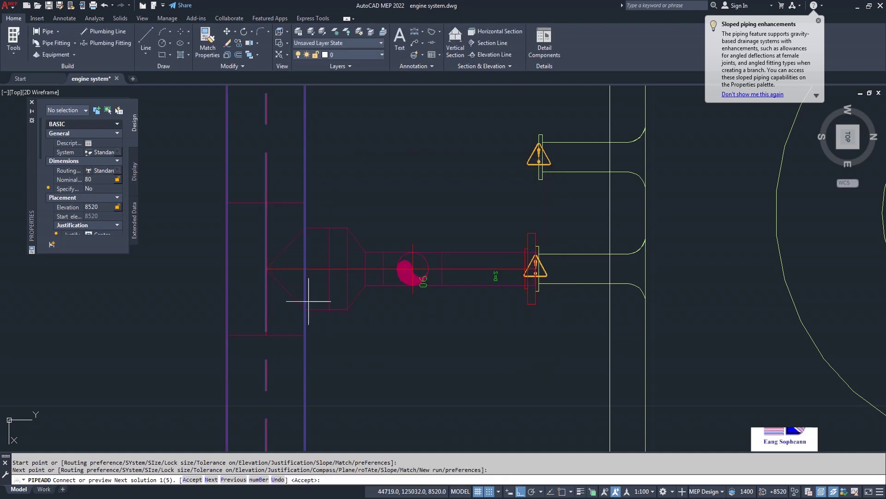
key(Return)
key(Return)
scroll(468, 329, down, 3)
scroll(467, 325, down, 4)
scroll(467, 323, down, 2)
scroll(466, 320, down, 2)
scroll(400, 324, down, 2)
scroll(402, 324, down, 2)
scroll(416, 369, up, 4)
mouse_move(840, 157)
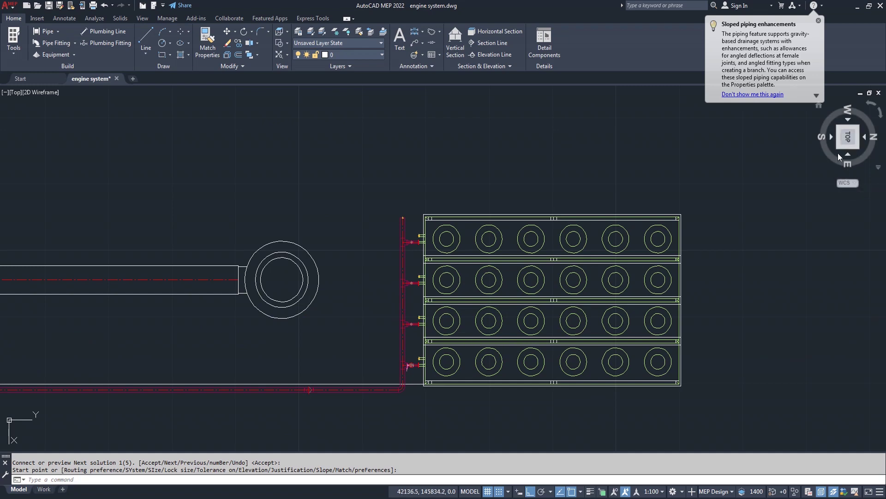
click(838, 147)
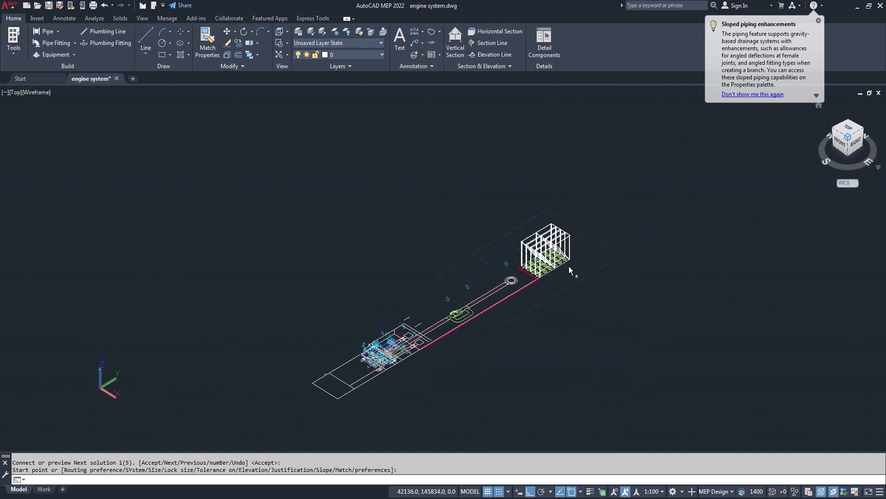
Zoom in on the butterfly valve in the SE isometric view
scroll(554, 263, up, 2)
scroll(540, 259, up, 1)
scroll(536, 256, up, 3)
scroll(530, 250, up, 2)
scroll(522, 233, up, 2)
scroll(516, 240, up, 2)
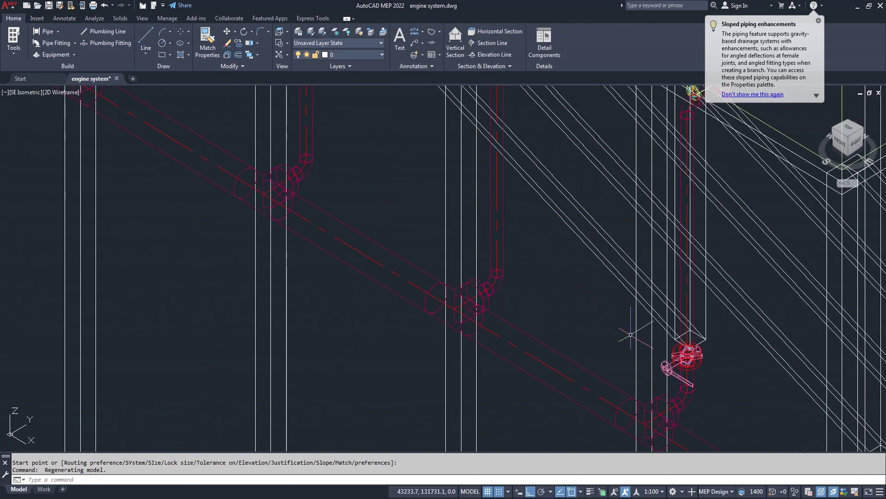
scroll(656, 351, up, 2)
scroll(674, 356, up, 2)
scroll(688, 360, down, 1)
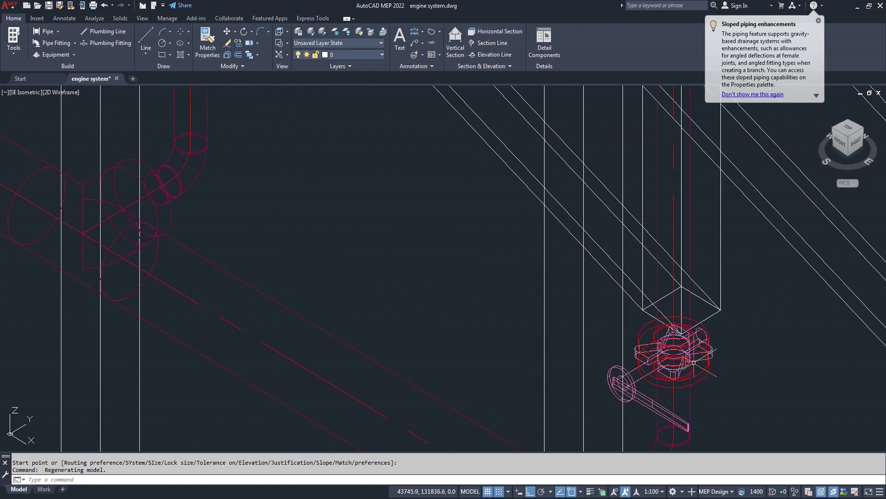
scroll(694, 363, down, 1)
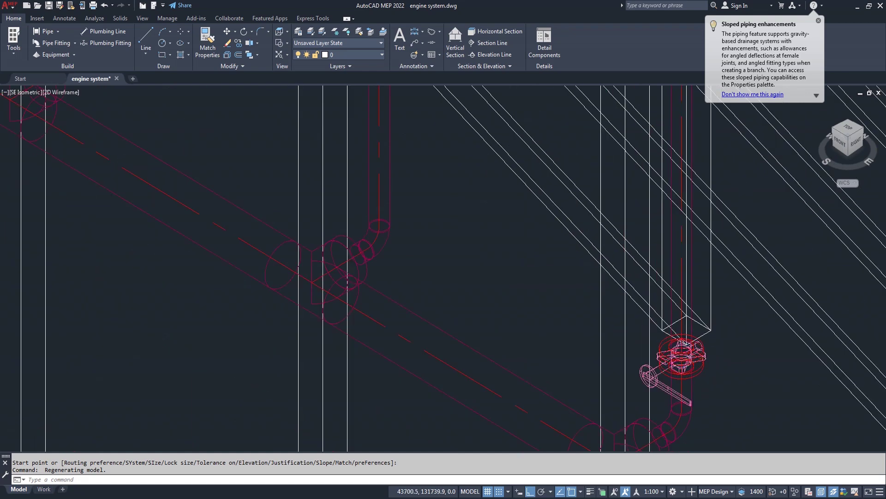
scroll(681, 370, up, 2)
text(c)
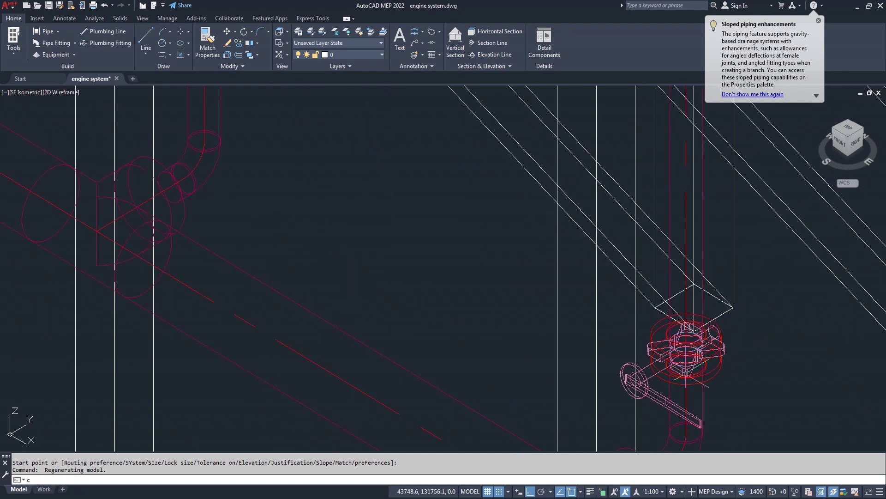
Copy the 80 mm butterfly valve from its centre onto the vertical riser pipe
text(o)
key(Return)
scroll(686, 371, up, 3)
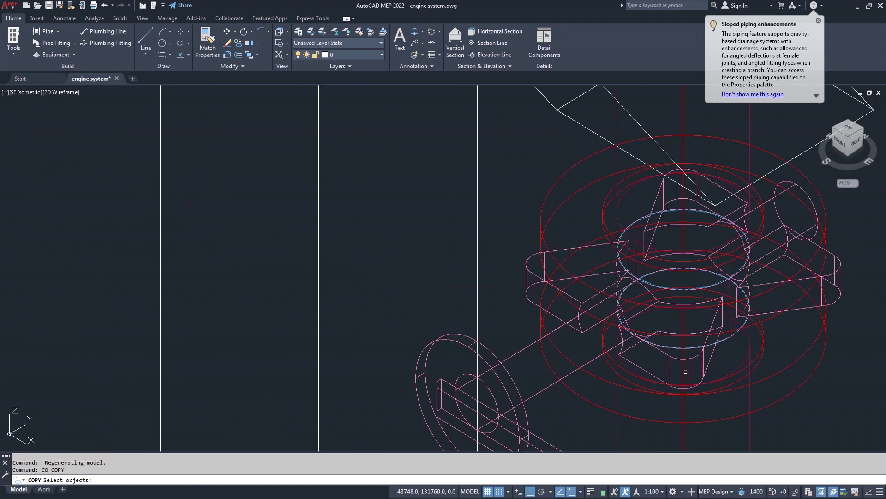
click(687, 376)
scroll(684, 370, down, 1)
key(Return)
scroll(664, 297, up, 3)
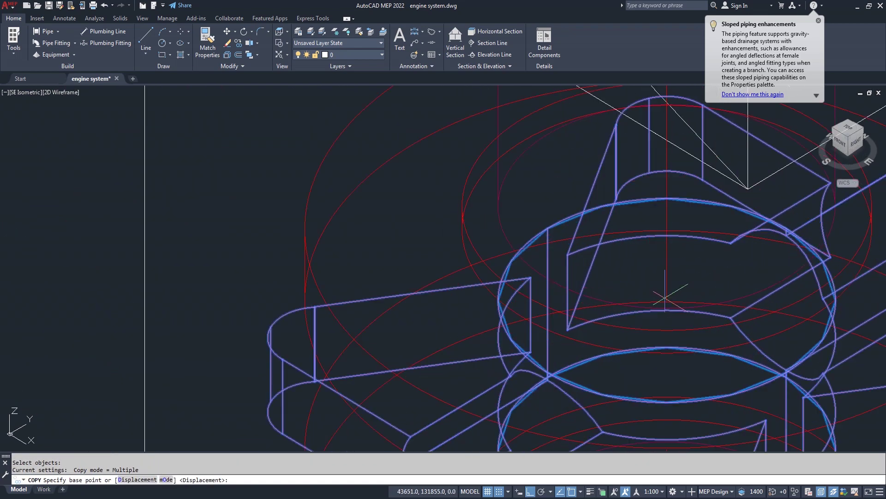
click(667, 301)
scroll(667, 300, down, 3)
scroll(665, 314, down, 2)
scroll(508, 217, up, 2)
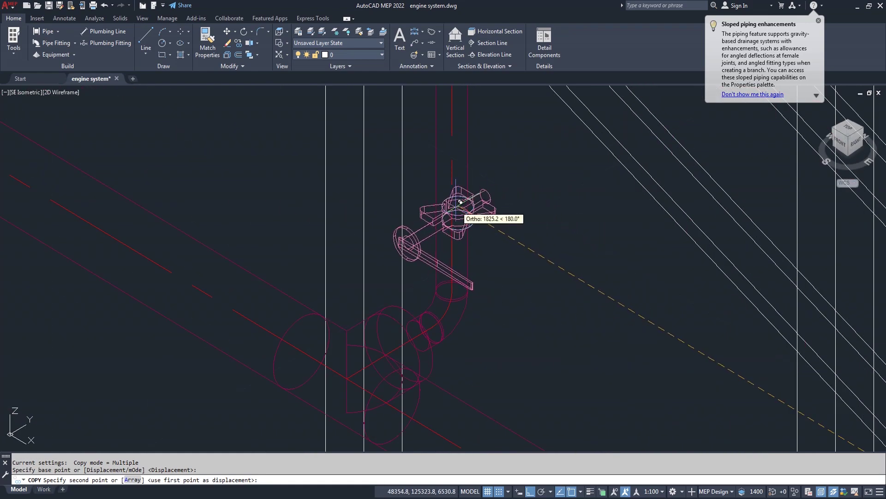
scroll(462, 198, up, 3)
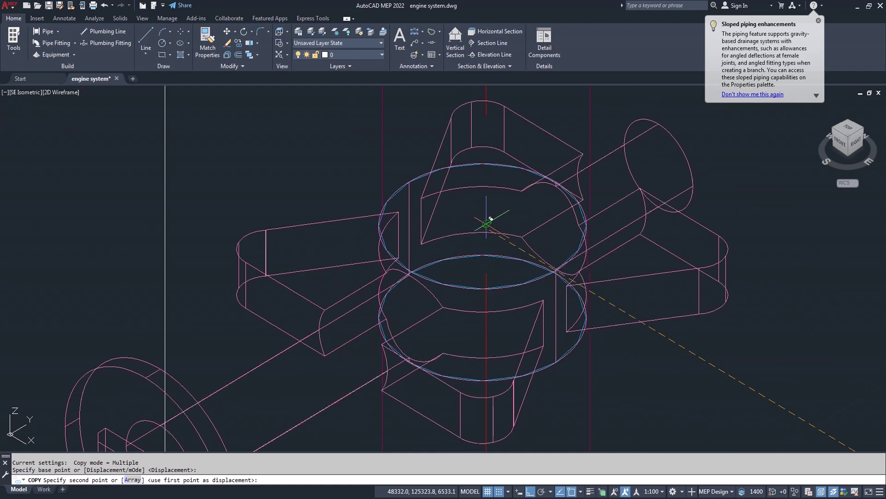
click(491, 219)
scroll(496, 224, down, 2)
scroll(507, 233, down, 3)
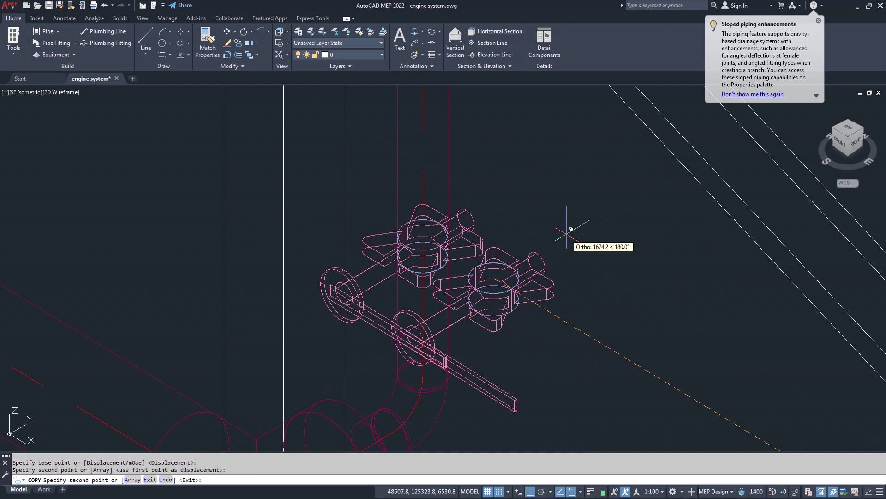
key(Return)
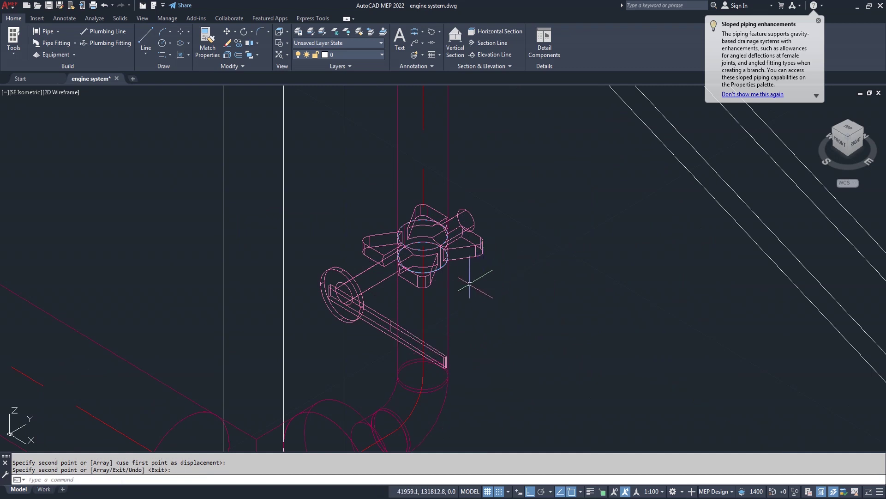
key(Return)
click(448, 291)
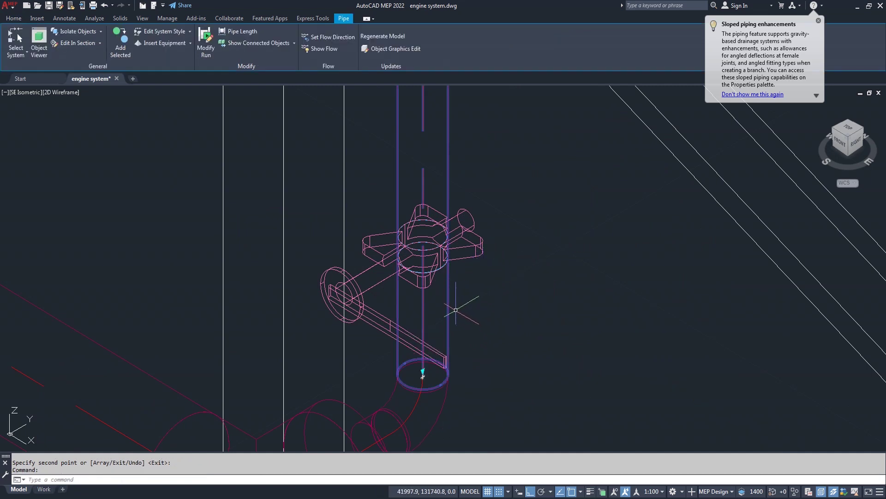
Erase the selected vertical riser pipe segment
scroll(467, 311, down, 7)
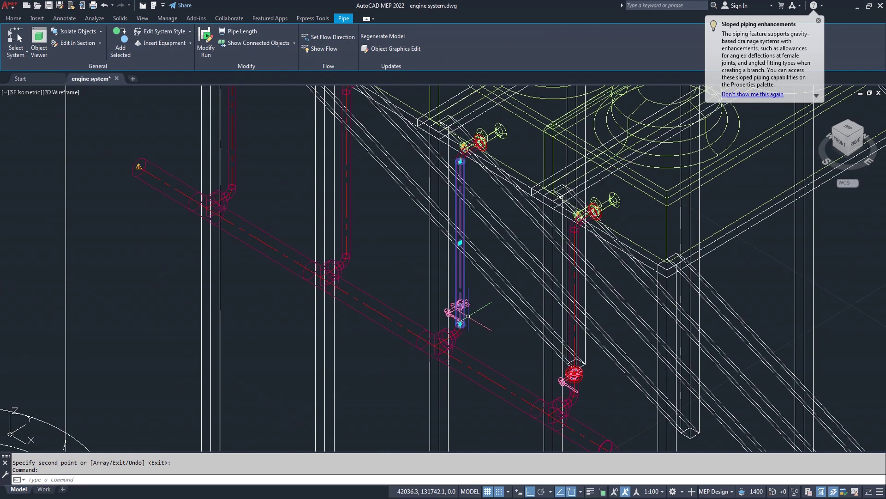
scroll(478, 314, up, 2)
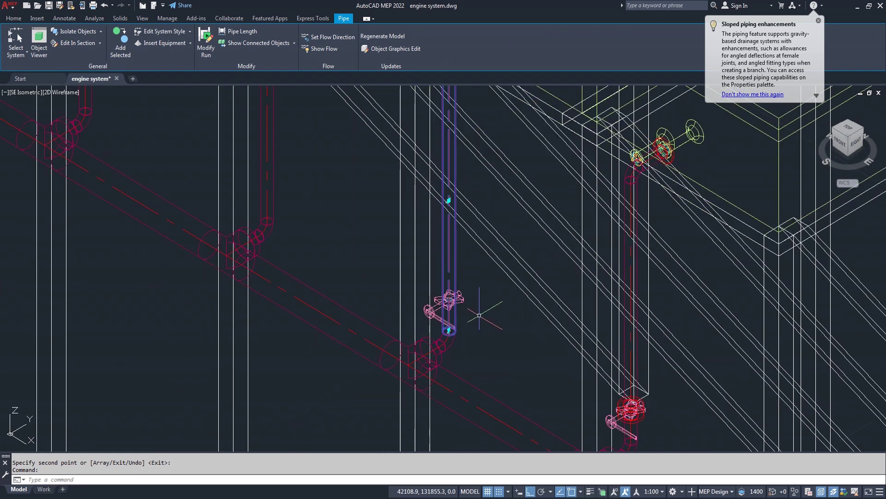
text(e)
key(Return)
Start a new 80 mm pipe downward from the copied valve's connection grip
scroll(461, 307, up, 3)
scroll(421, 302, up, 2)
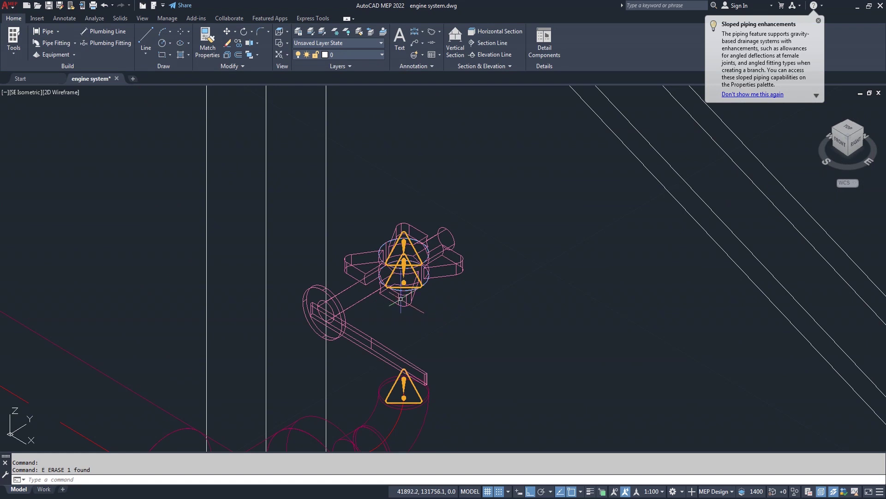
click(401, 299)
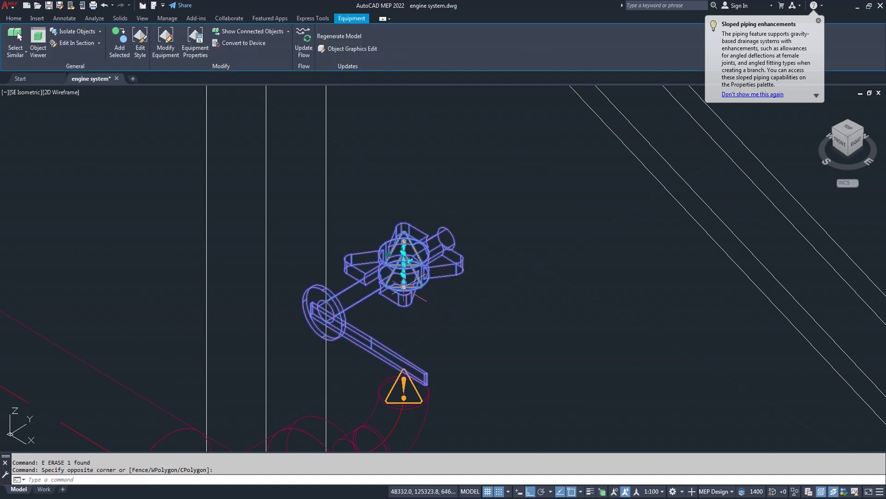
click(405, 287)
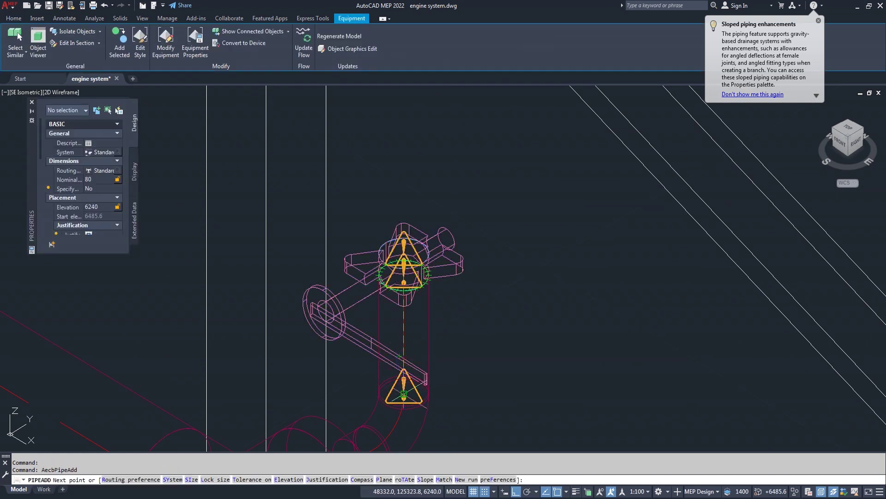
scroll(402, 404, up, 6)
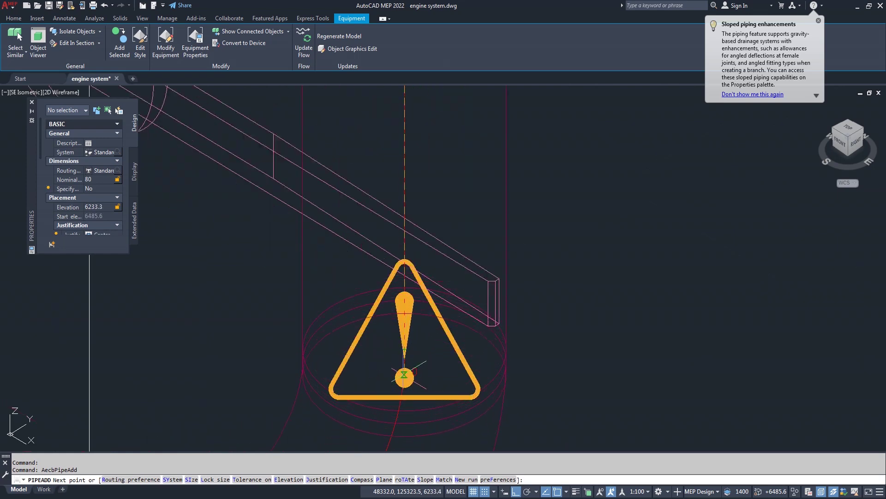
Pipe the riser valve down to the fitting below it, accepting the substitute part
scroll(404, 375, down, 3)
scroll(405, 326, down, 2)
scroll(399, 387, up, 8)
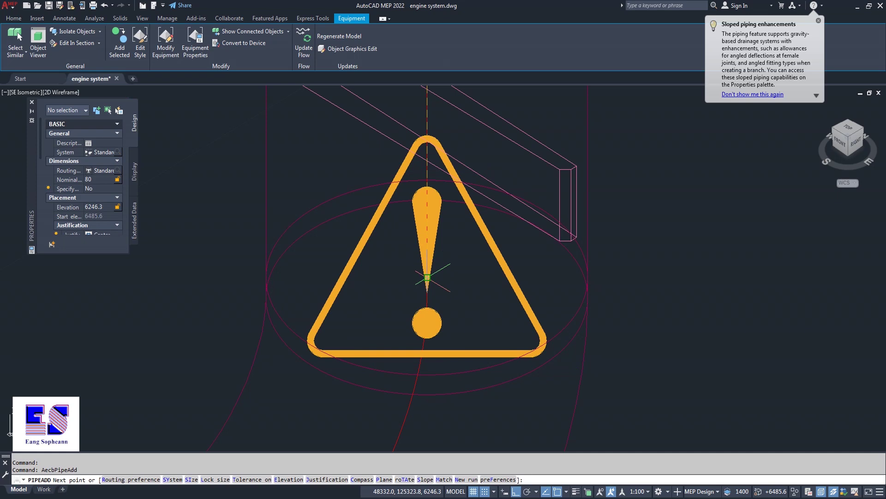
click(427, 277)
key(Return)
scroll(407, 325, down, 5)
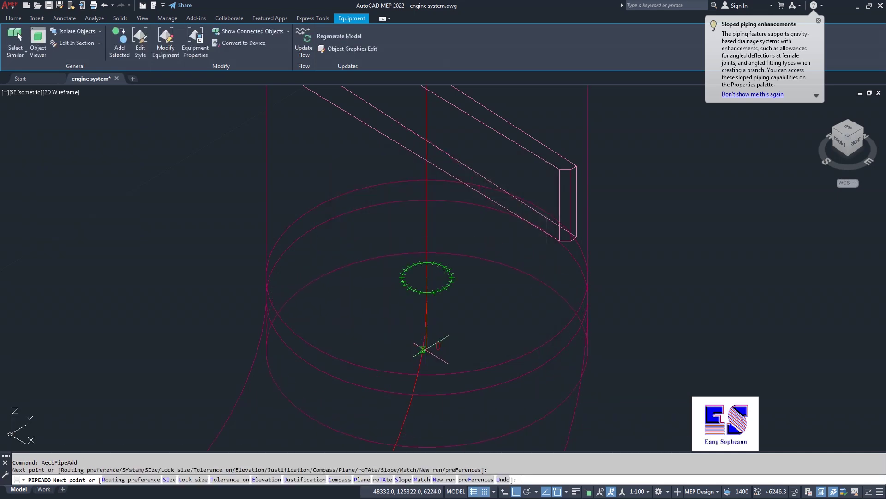
scroll(384, 194, up, 3)
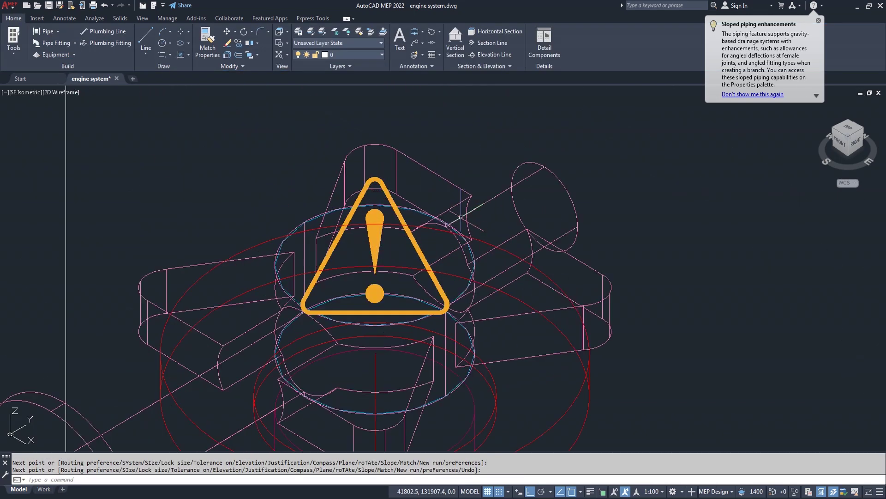
scroll(383, 194, up, 3)
Pipe the valve's connector up to the fitting above it and accept the connection
click(445, 216)
click(407, 234)
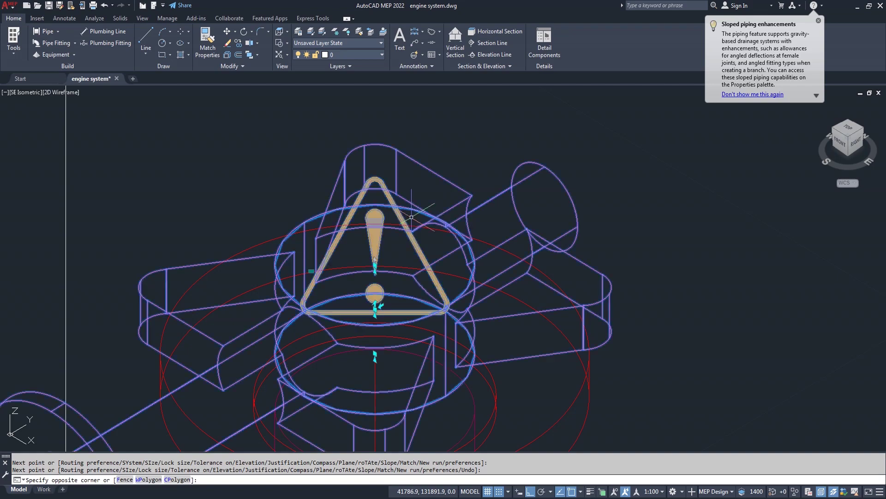
click(375, 262)
scroll(375, 259, down, 5)
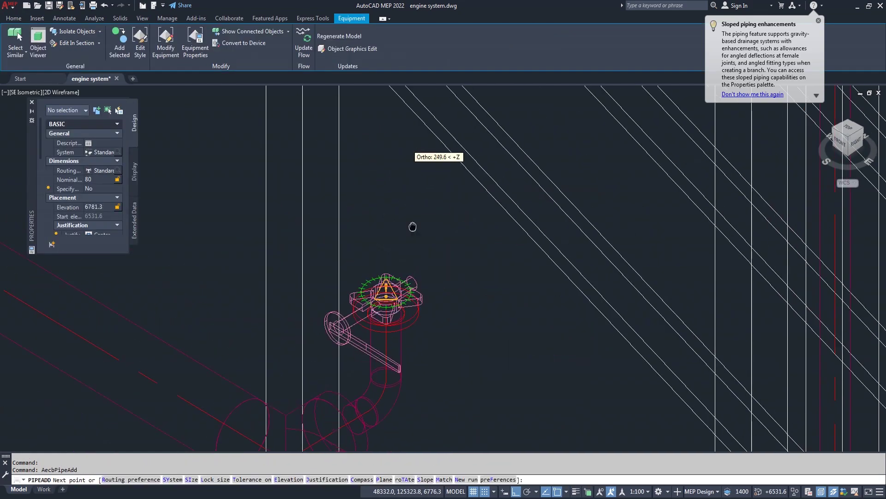
scroll(406, 356, up, 3)
scroll(407, 221, up, 3)
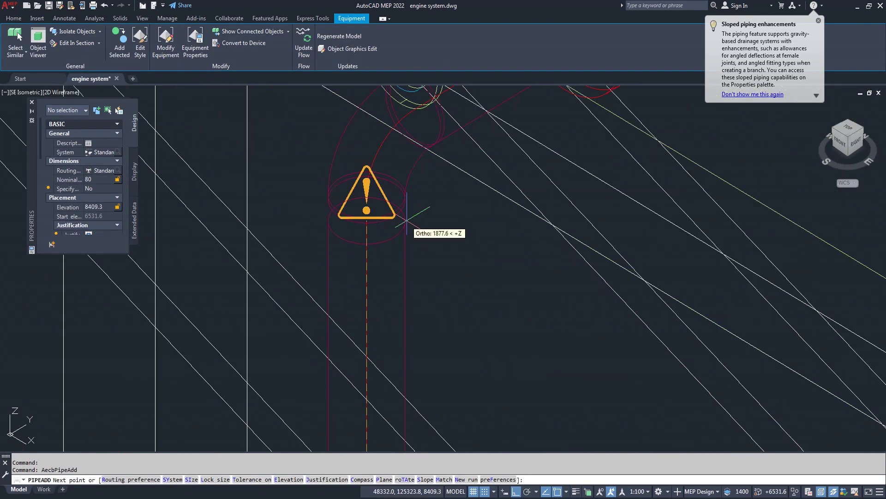
click(367, 198)
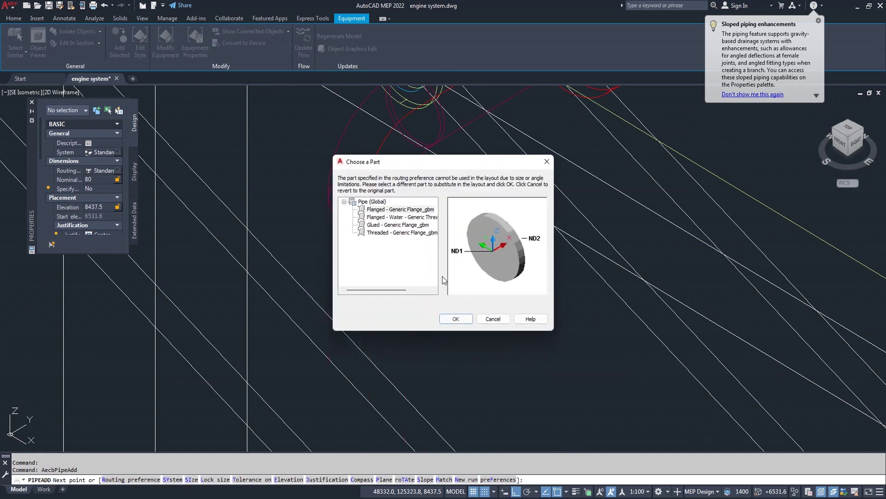
click(457, 317)
key(Return)
scroll(448, 283, down, 3)
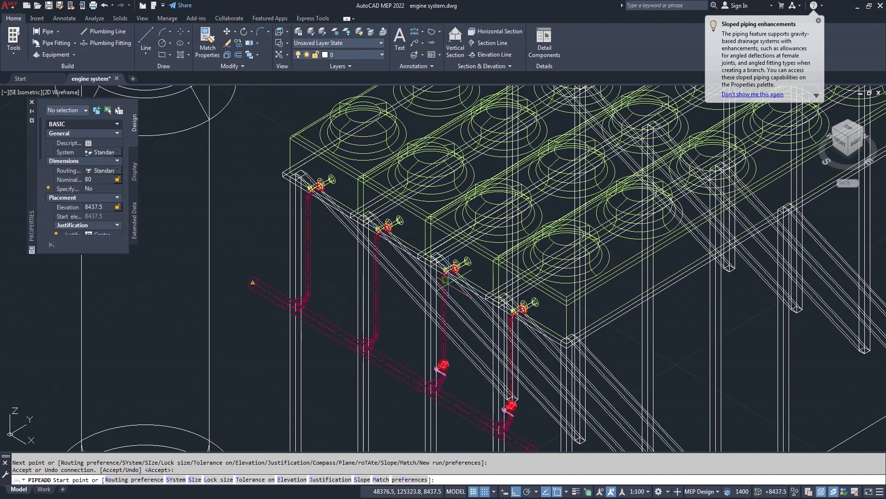
Pan to the neighbouring risers and end the pipe-adding command
scroll(438, 369, up, 3)
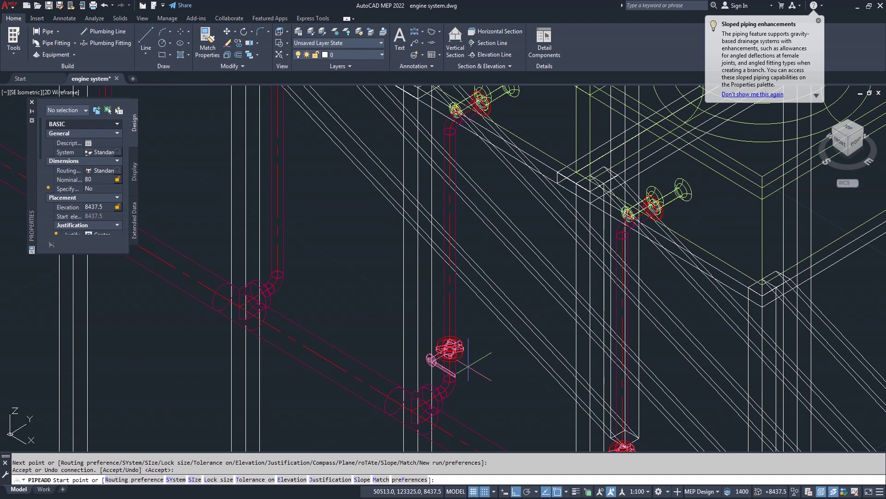
middle_drag(468, 365, 527, 368)
mouse_move(407, 295)
middle_down()
mouse_move(408, 307)
mouse_move(457, 331)
middle_up()
text(cp)
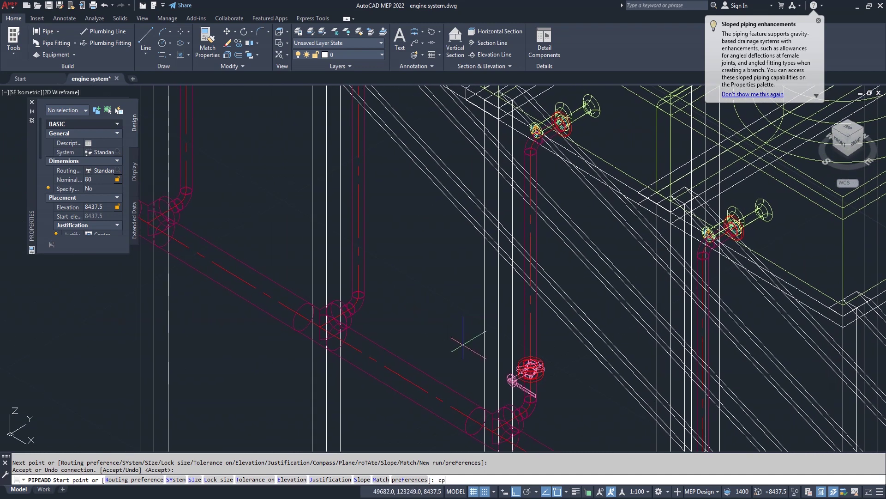
key(Return)
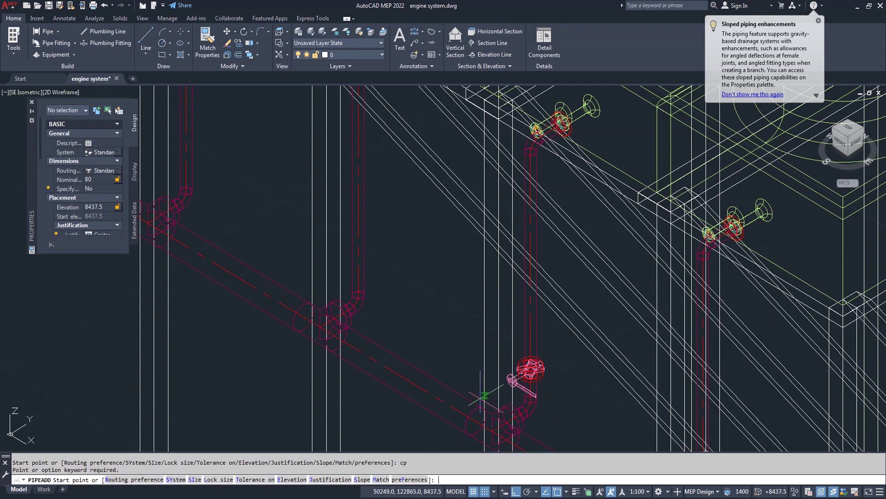
key(Return)
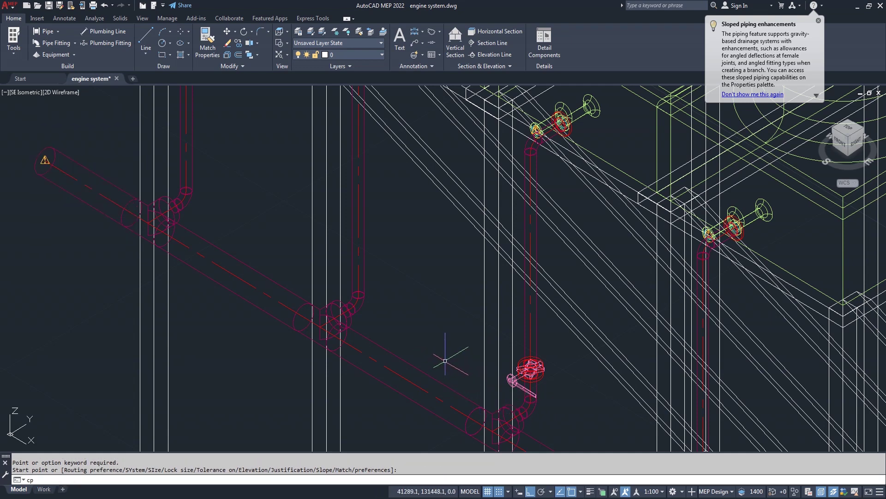
Select the riser valve with its handwheel for copying and set its base point
key(Return)
scroll(545, 377, up, 5)
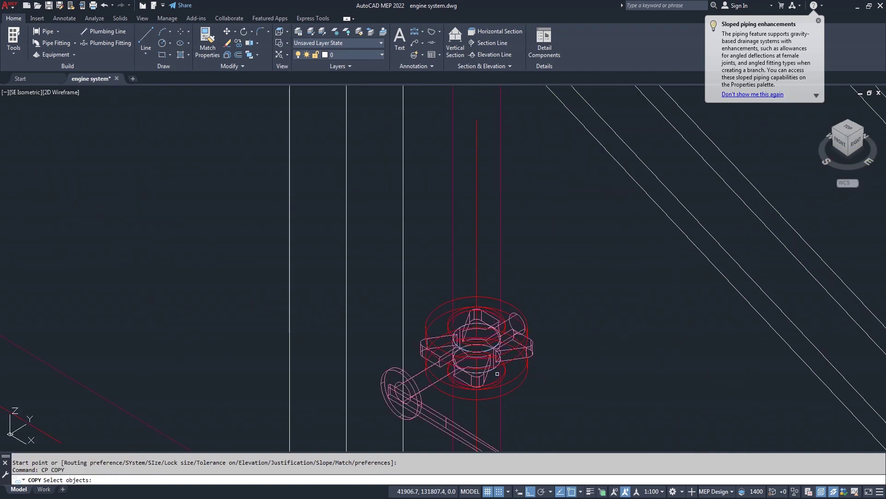
click(483, 376)
scroll(480, 353, up, 6)
key(Return)
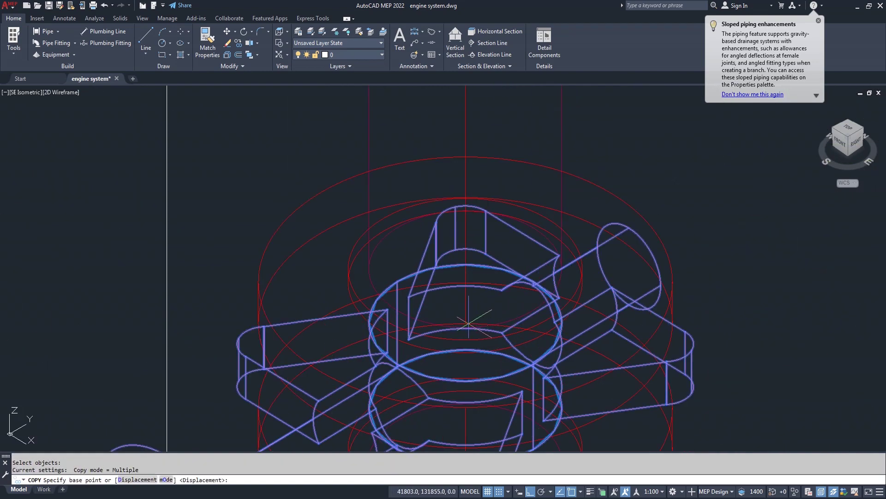
click(466, 320)
Place the first valve copy on a neighbouring riser
scroll(540, 342, down, 5)
scroll(426, 296, up, 2)
scroll(424, 269, up, 2)
middle_drag(424, 269, 337, 215)
scroll(332, 214, up, 3)
scroll(292, 194, up, 2)
scroll(287, 188, up, 1)
click(286, 195)
Place a second valve copy on the next riser, then select the straight pipe through a copy
scroll(431, 307, down, 3)
scroll(273, 222, down, 2)
middle_drag(273, 221, 311, 251)
scroll(451, 348, down, 2)
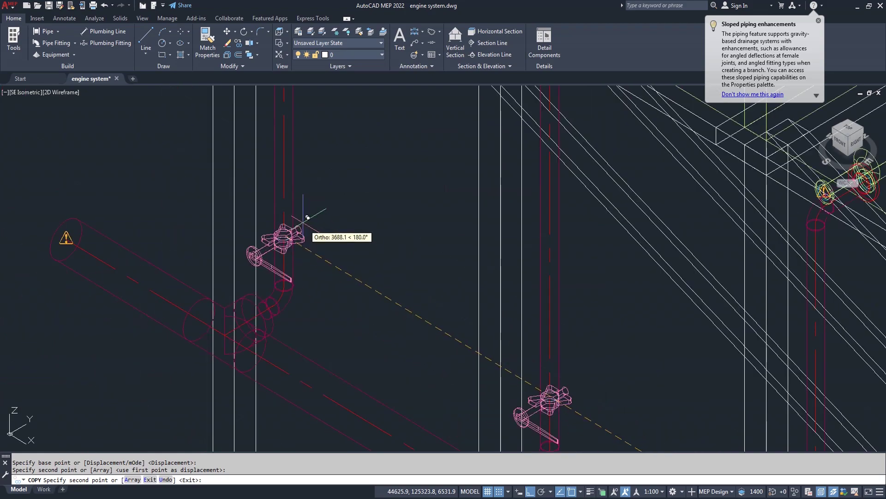
scroll(284, 229, up, 5)
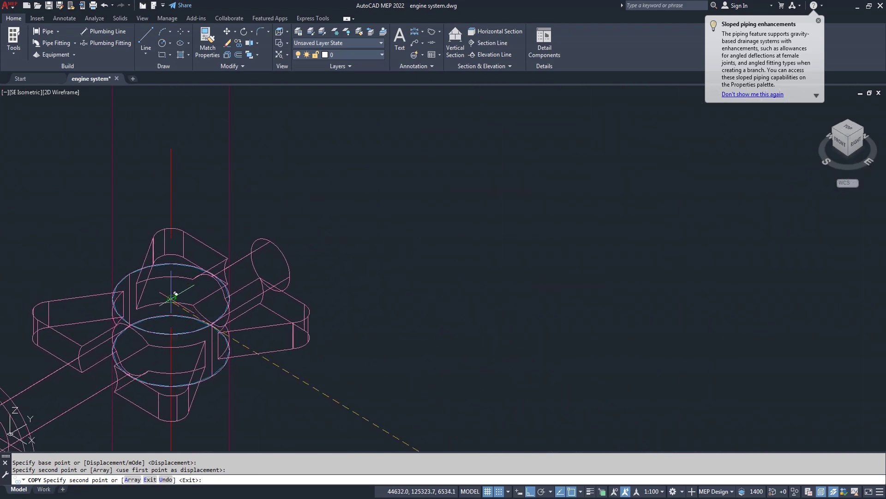
click(176, 294)
scroll(277, 277, down, 3)
scroll(392, 264, up, 3)
key(Return)
scroll(463, 331, up, 4)
key(Return)
click(409, 287)
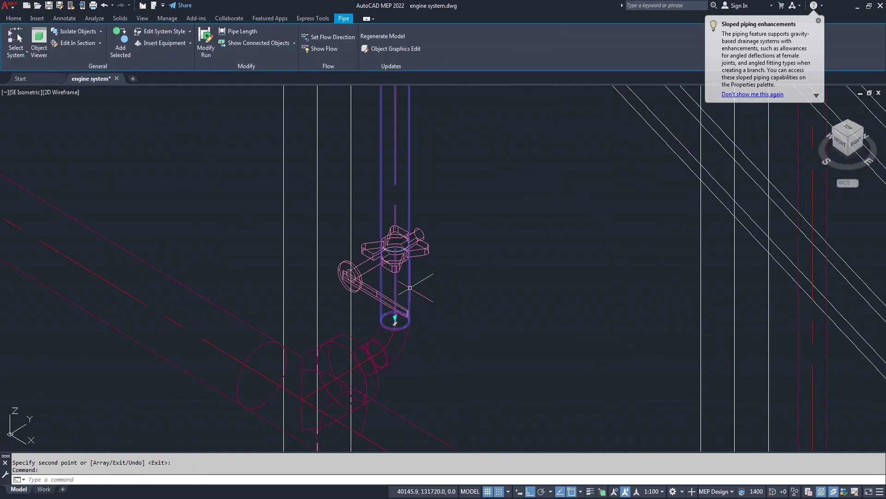
Erase the straight pipe and pipe the copied valve down to the fitting below
text(e)
key(Return)
scroll(396, 296, up, 2)
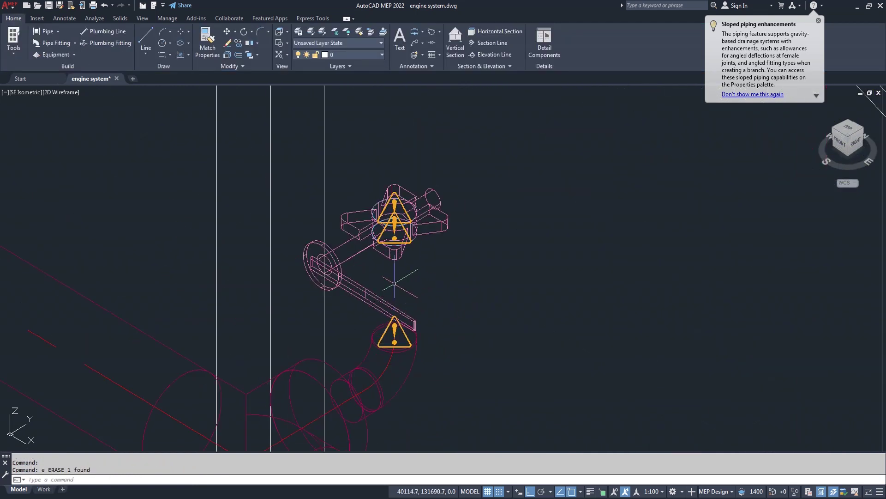
click(395, 259)
click(394, 247)
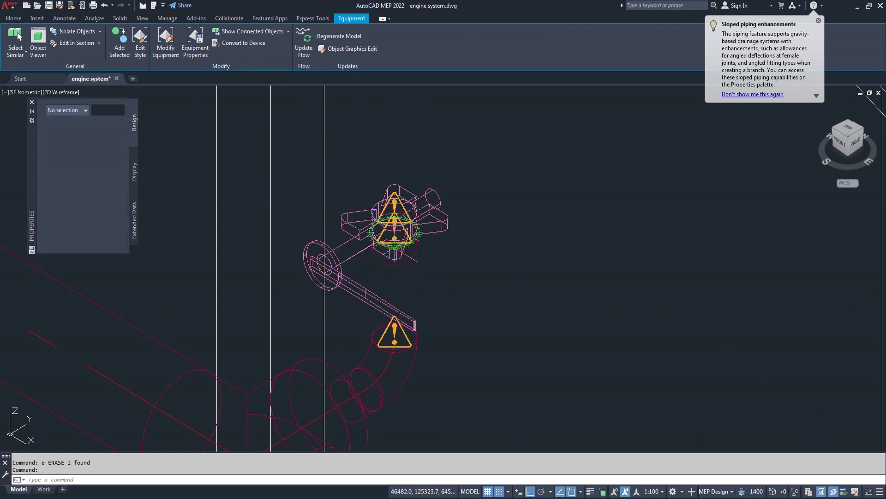
scroll(408, 330, up, 2)
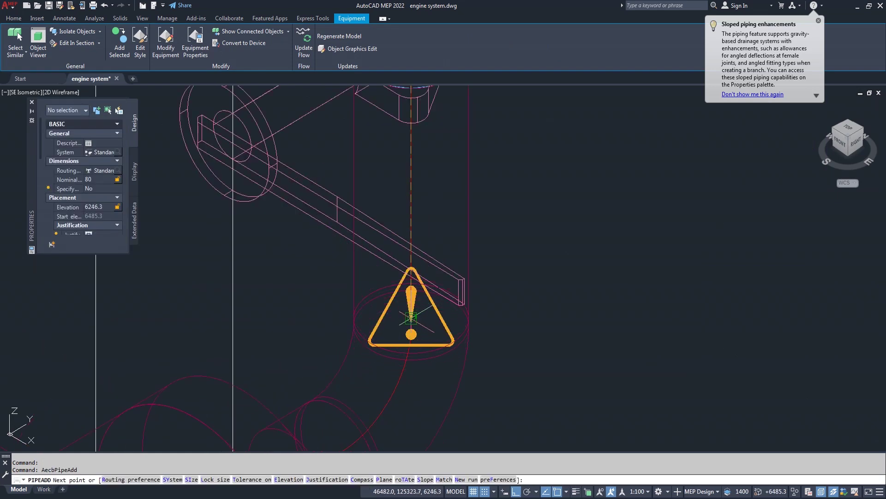
click(411, 318)
click(454, 317)
scroll(446, 350, down, 5)
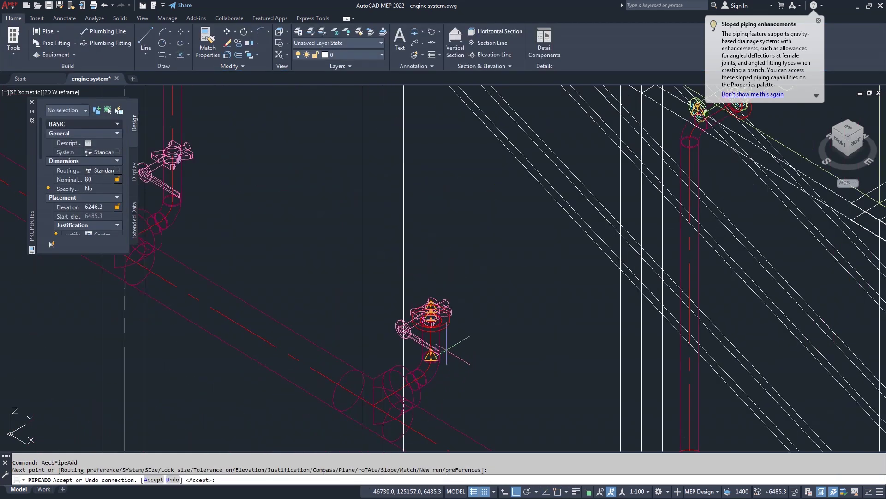
key(Return)
Pipe the copied valve's upper connector to the fitting above it
scroll(459, 318, up, 5)
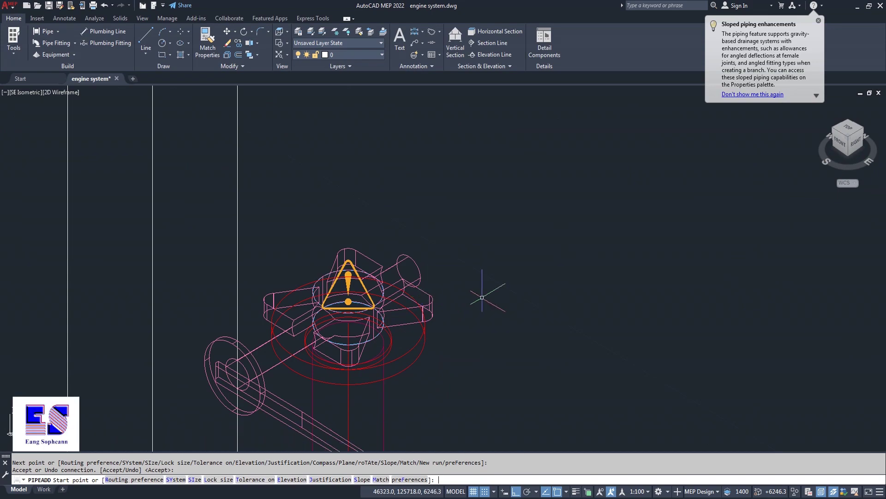
key(Escape)
click(403, 284)
click(348, 302)
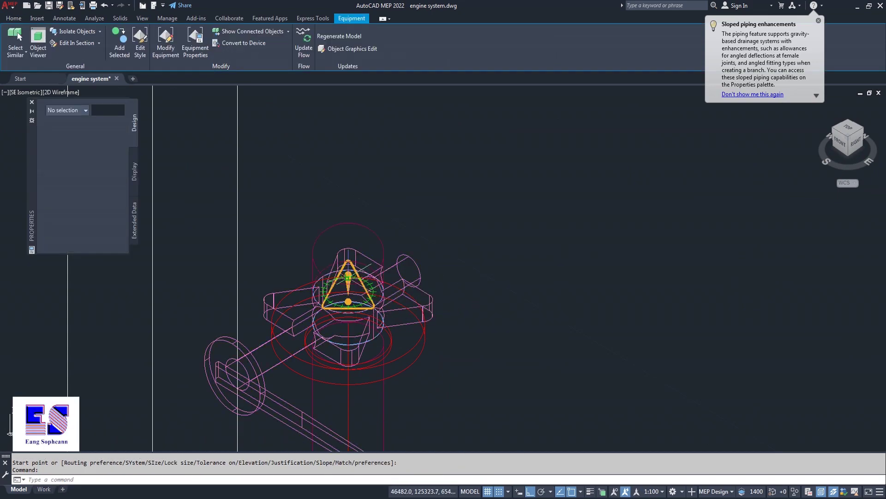
scroll(378, 221, up, 5)
middle_drag(375, 222, 405, 306)
scroll(406, 274, up, 5)
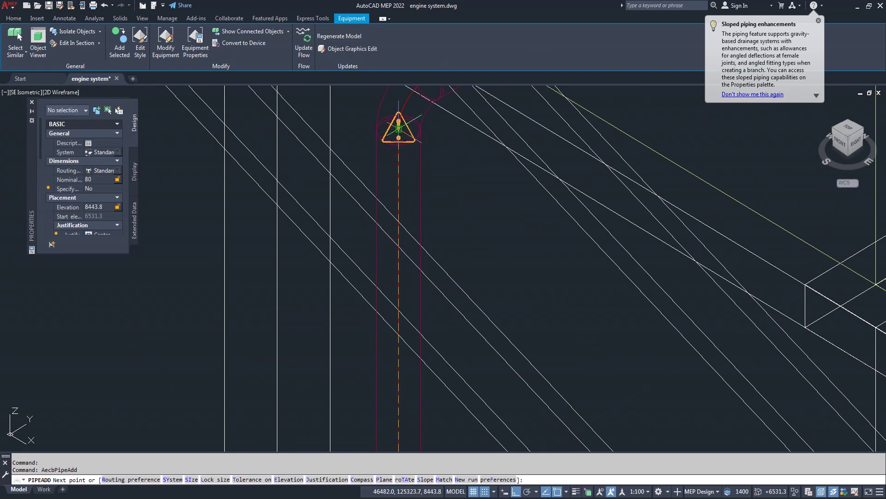
click(398, 131)
click(455, 318)
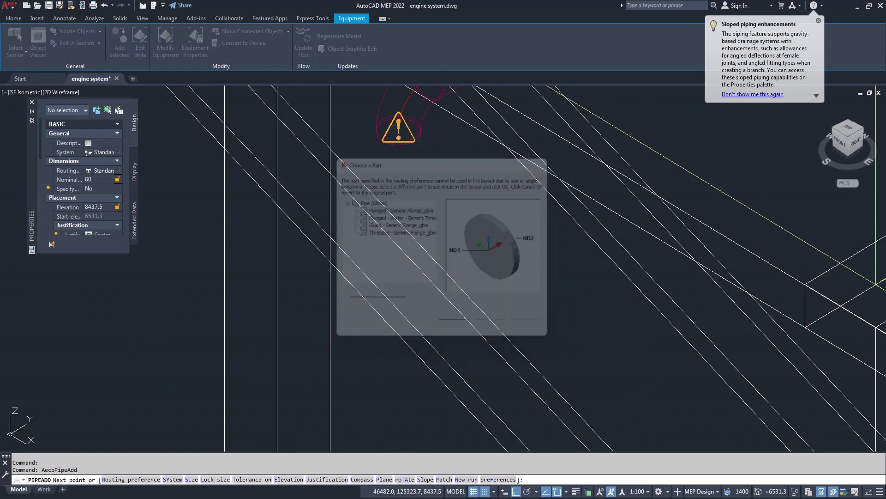
key(Return)
End the pipe-adding command and select the straight pipe through the next valve
scroll(505, 278, down, 2)
scroll(505, 279, down, 3)
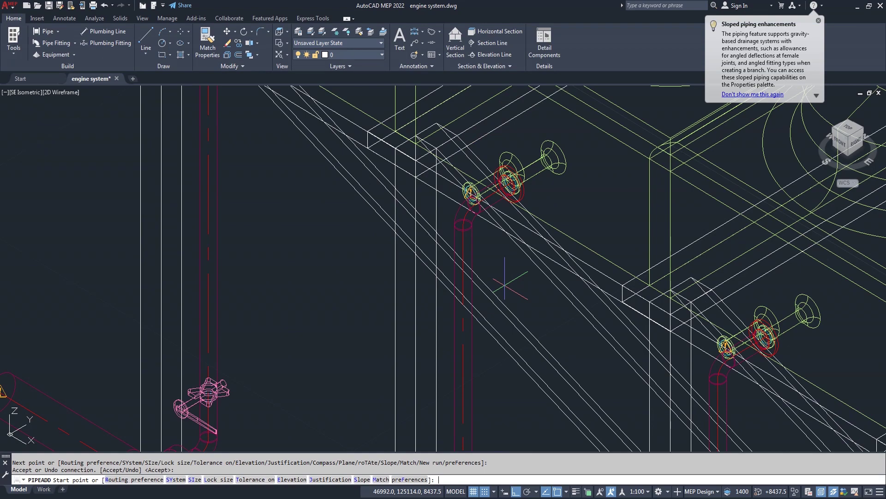
key(Return)
scroll(444, 298, up, 1)
scroll(444, 299, up, 1)
scroll(381, 321, up, 3)
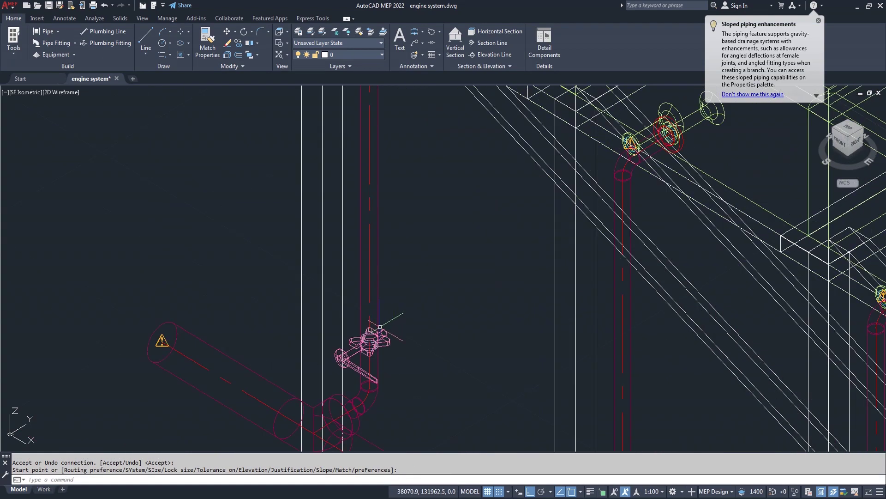
scroll(380, 321, up, 3)
click(377, 312)
text(e)
Delete the straight pipe and pipe the next valve into its riser with the substitute part
key(Return)
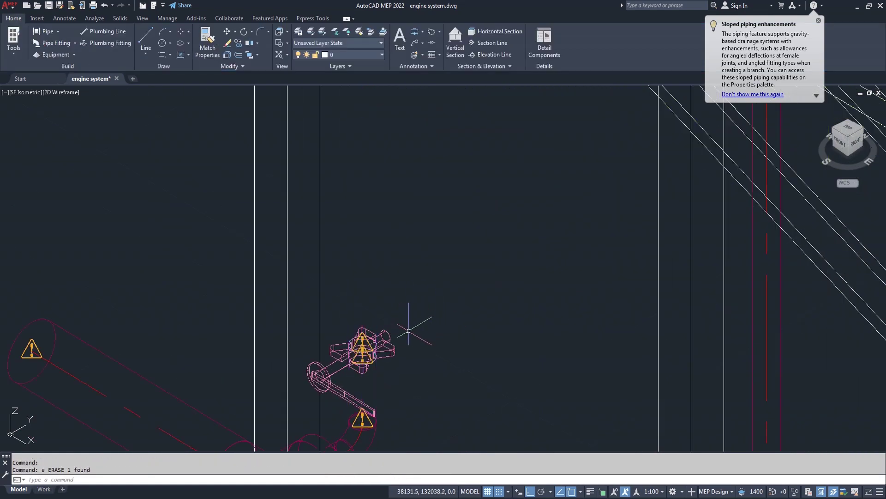
scroll(366, 422, up, 4)
click(355, 272)
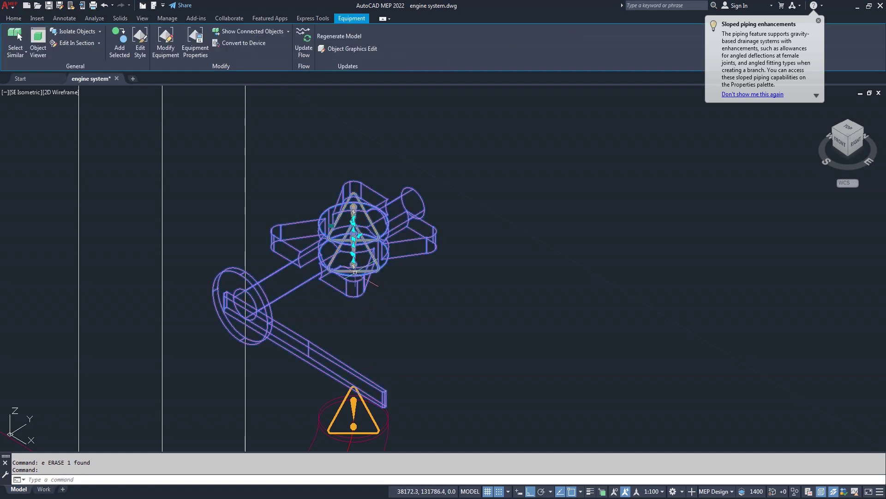
click(354, 266)
scroll(348, 401, up, 3)
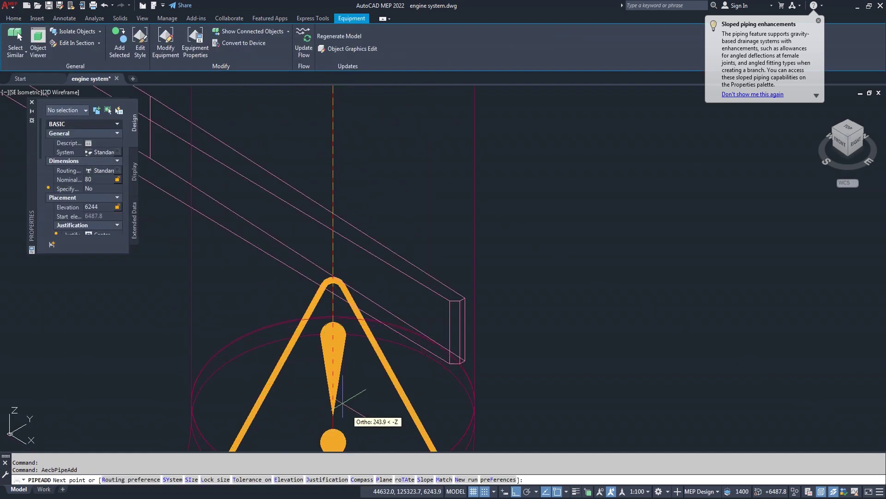
click(333, 402)
key(Return)
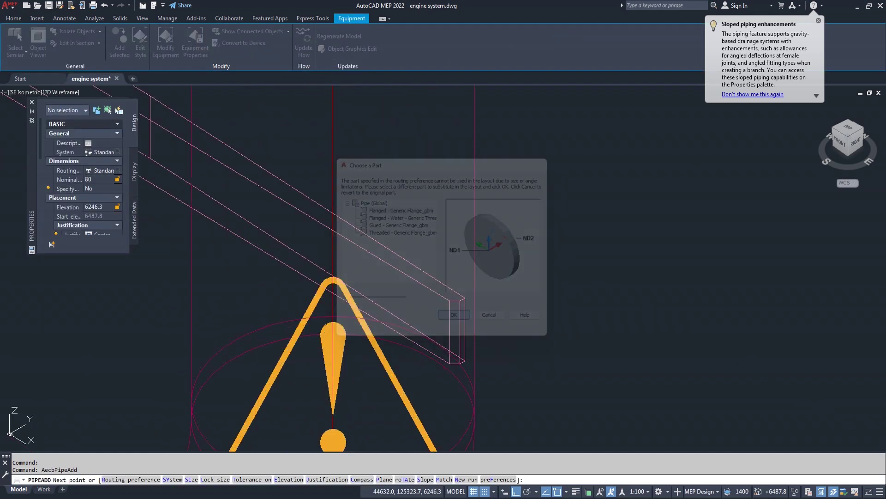
scroll(501, 352, down, 3)
key(Escape)
scroll(531, 323, down, 2)
scroll(540, 271, up, 2)
Start a pipe upward from the tower-top valve, then cancel the substitution to discard it
click(484, 270)
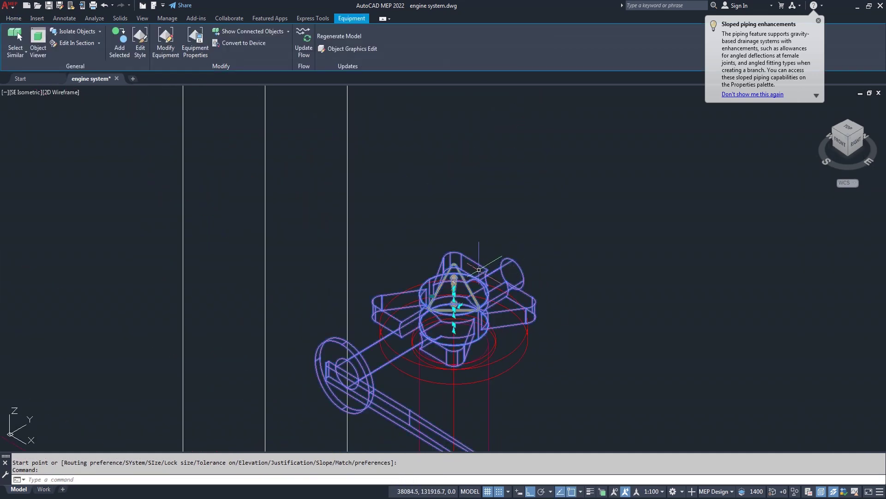
click(453, 281)
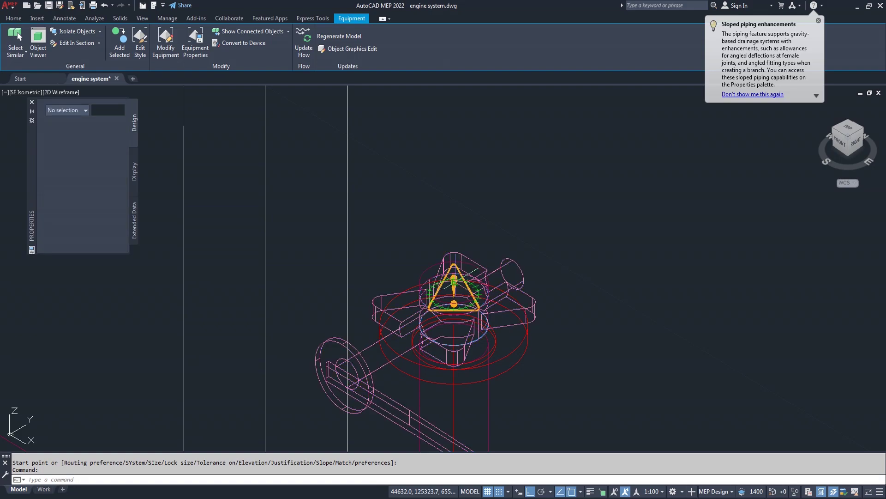
scroll(491, 232, up, 3)
scroll(467, 384, up, 3)
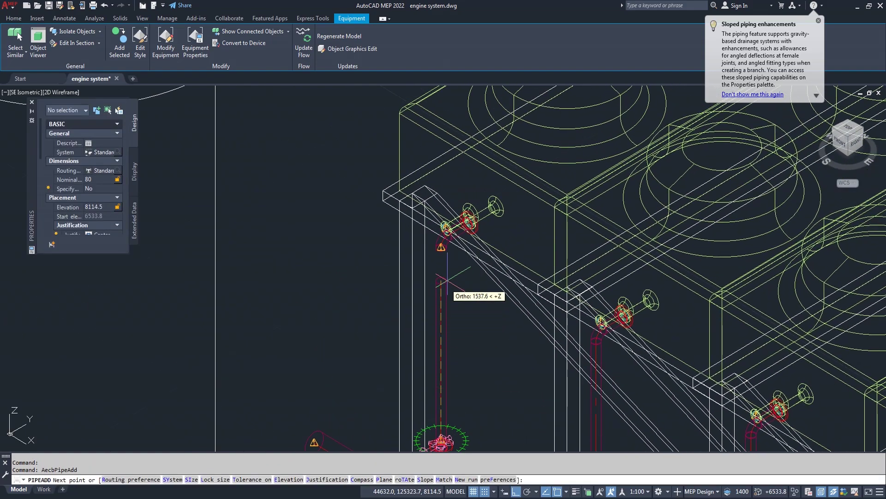
scroll(450, 285, up, 4)
scroll(421, 166, up, 4)
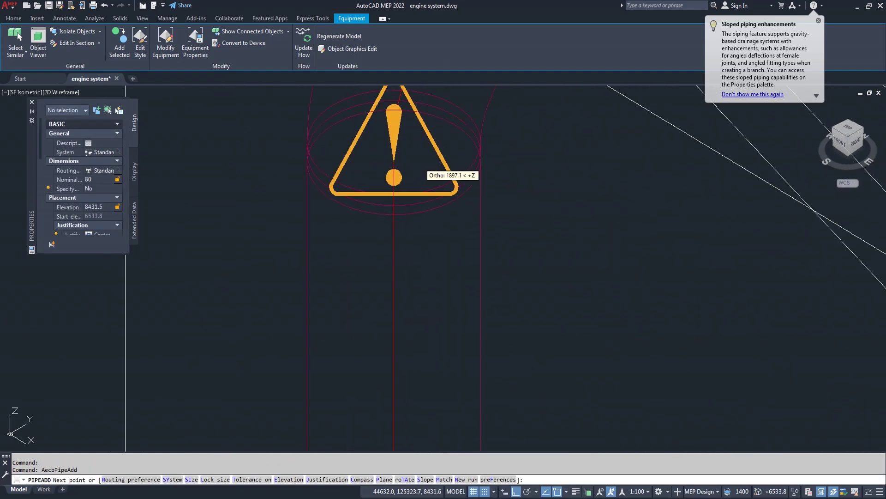
click(394, 153)
click(462, 319)
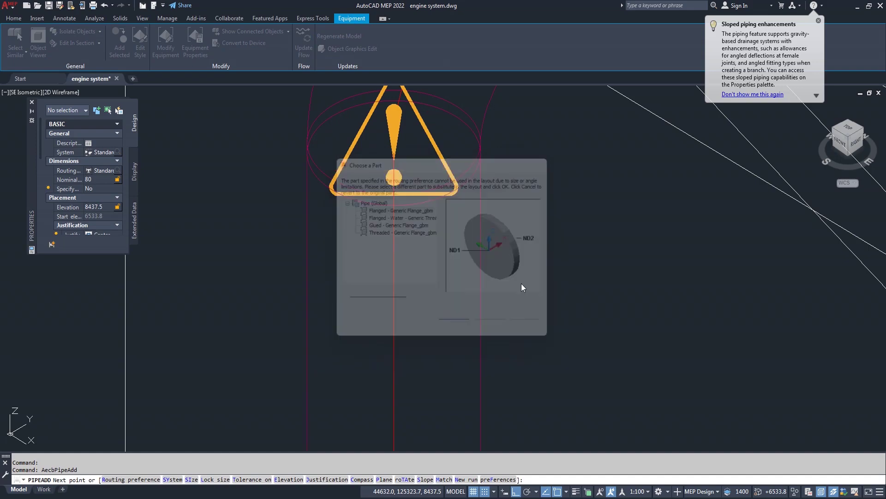
scroll(536, 262, down, 2)
scroll(518, 247, down, 2)
scroll(511, 238, down, 2)
scroll(524, 247, down, 2)
scroll(521, 332, up, 2)
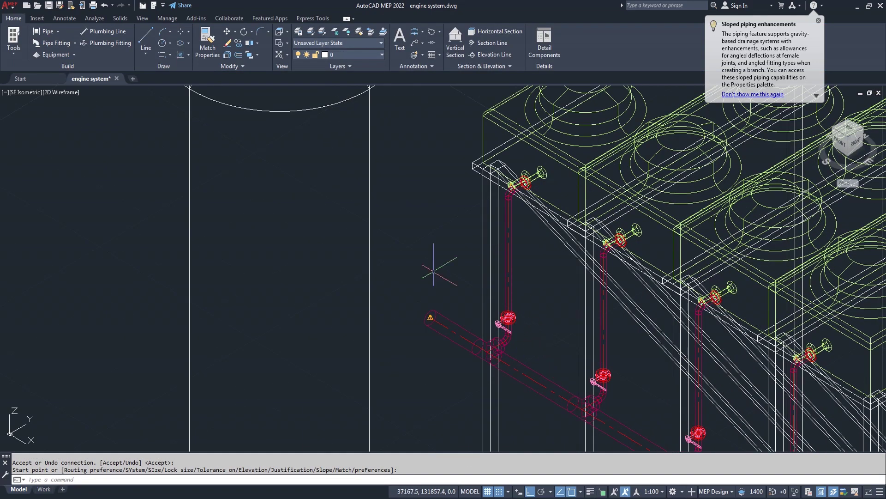
Switch the viewport visual style from 2D Wireframe to Shaded
click(73, 93)
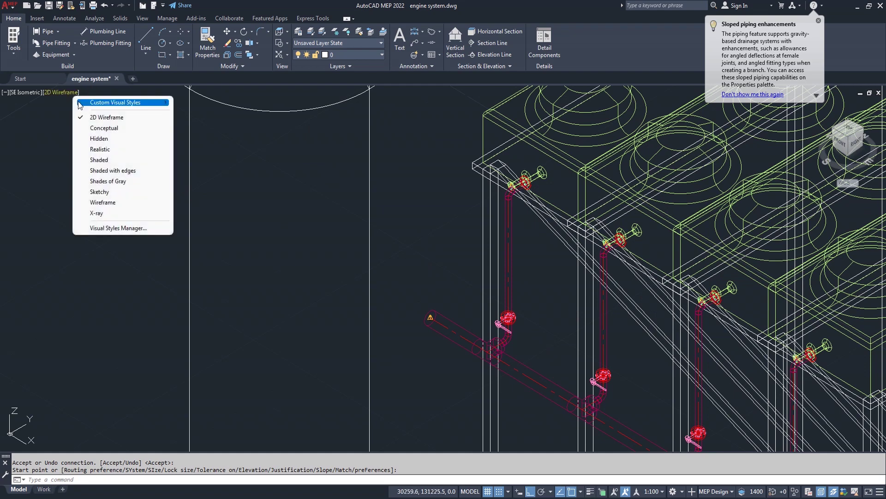
click(121, 160)
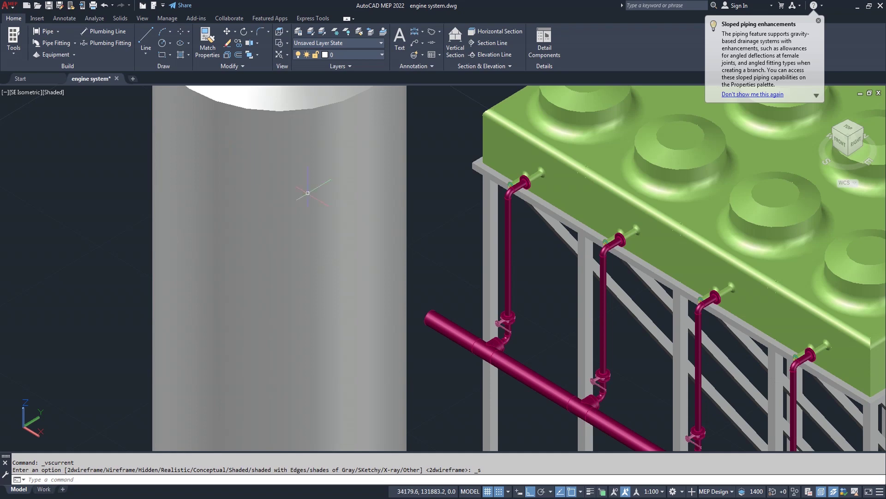
scroll(393, 236, down, 2)
scroll(391, 241, down, 1)
scroll(426, 336, up, 2)
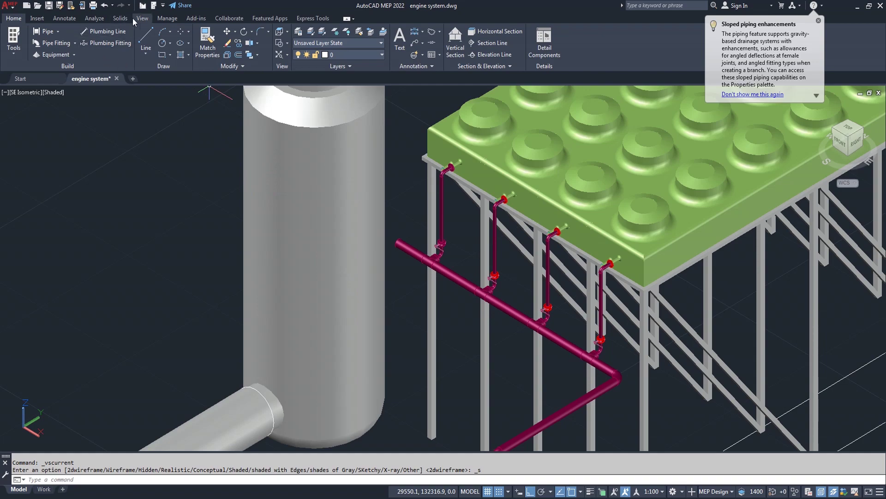
scroll(127, 20, down, 5)
Orbit the shaded model to a lower side view and zoom toward the lower-left pipes
click(39, 45)
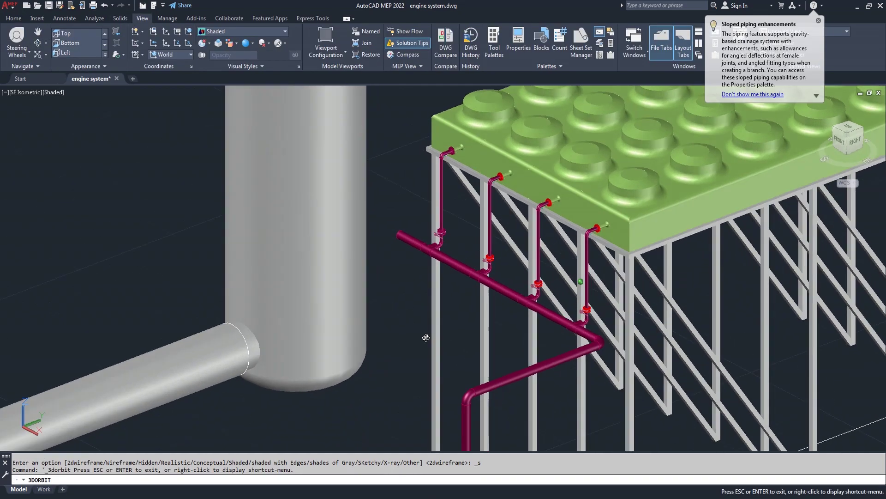
mouse_move(398, 292)
mouse_down()
mouse_move(380, 302)
mouse_move(487, 341)
mouse_move(432, 291)
mouse_move(439, 297)
mouse_move(402, 301)
mouse_move(394, 322)
mouse_move(455, 290)
mouse_move(434, 341)
mouse_move(408, 306)
mouse_move(415, 332)
mouse_move(410, 378)
mouse_move(345, 312)
mouse_move(367, 297)
mouse_move(419, 297)
mouse_move(470, 313)
mouse_move(437, 325)
mouse_up()
scroll(407, 309, down, 5)
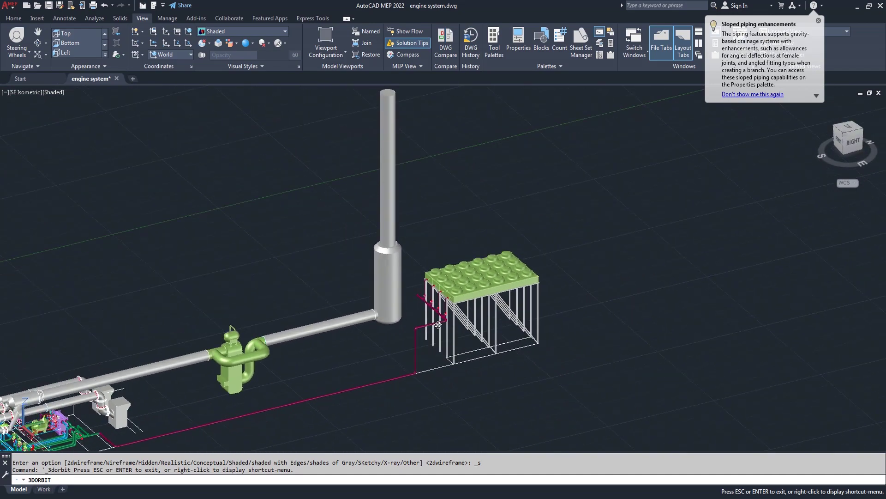
middle_drag(123, 417, 168, 397)
scroll(167, 396, up, 2)
scroll(178, 375, up, 2)
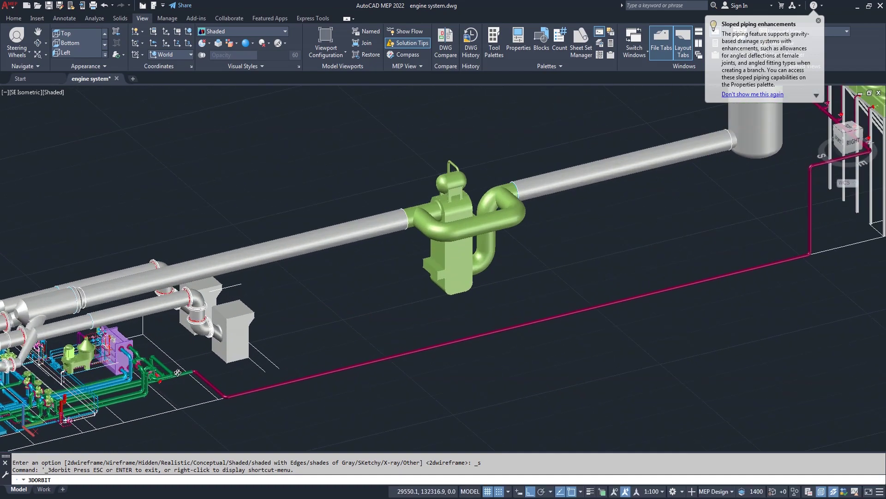
scroll(177, 372, up, 2)
scroll(177, 372, up, 1)
scroll(177, 372, up, 1)
scroll(185, 383, up, 1)
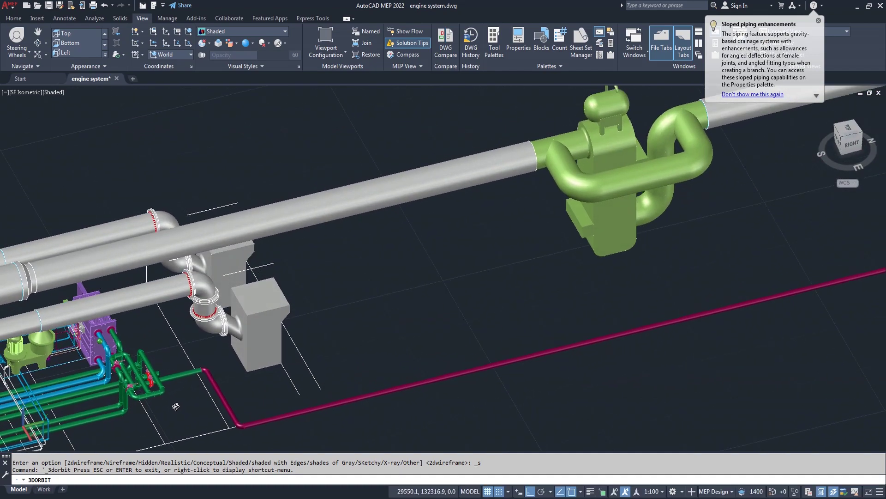
scroll(194, 373, up, 1)
Exit orbit mode and start a new pipe from the magenta pipe's open end
right_click(171, 339)
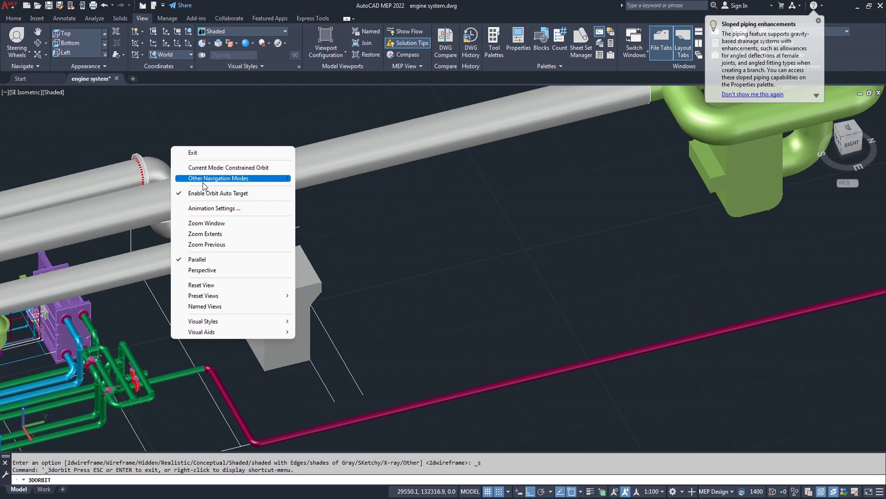
click(200, 154)
scroll(166, 326, up, 5)
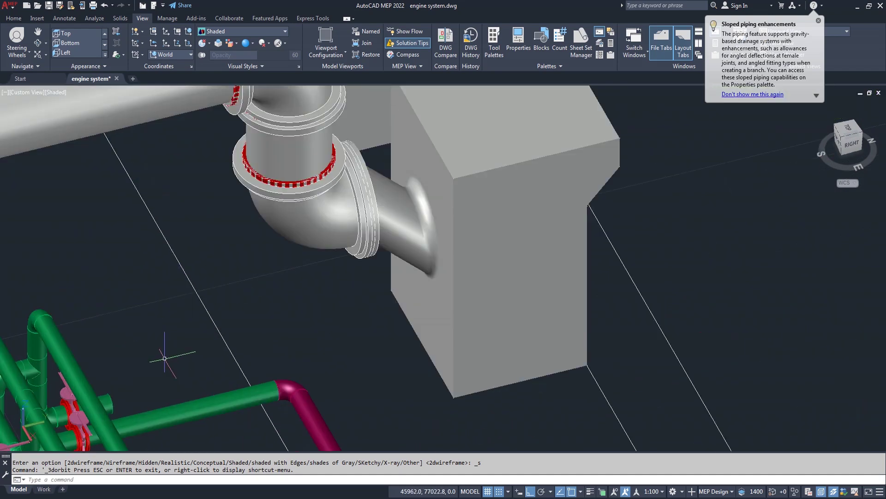
click(111, 400)
click(115, 401)
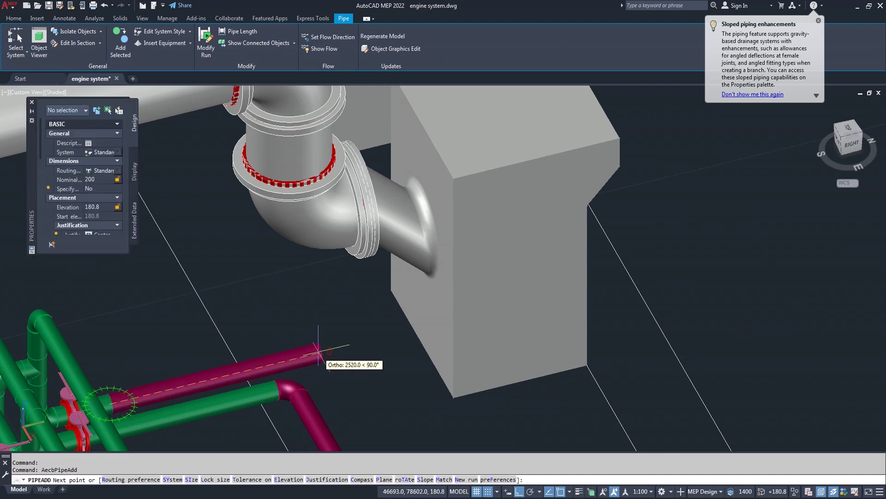
Pick the first two corner points of the new 200 pipe beside the existing magenta one
click(319, 352)
scroll(356, 363, down, 2)
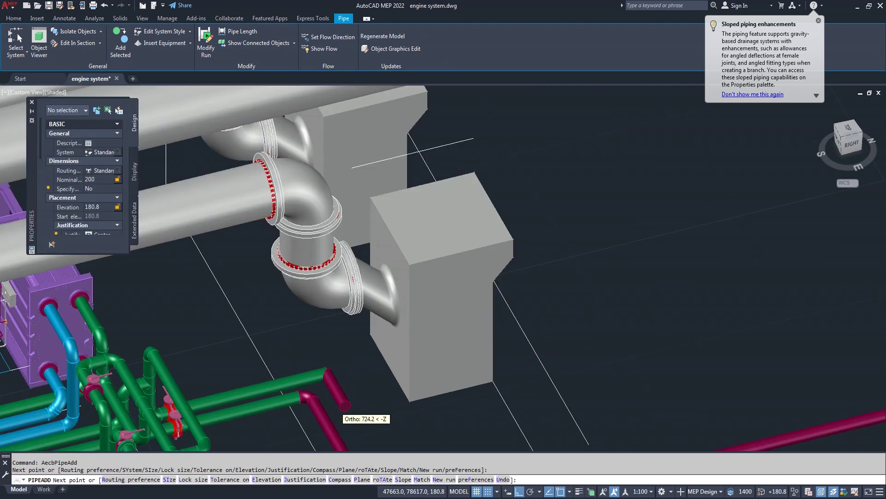
scroll(369, 409, down, 2)
middle_drag(365, 397, 331, 346)
scroll(341, 324, up, 2)
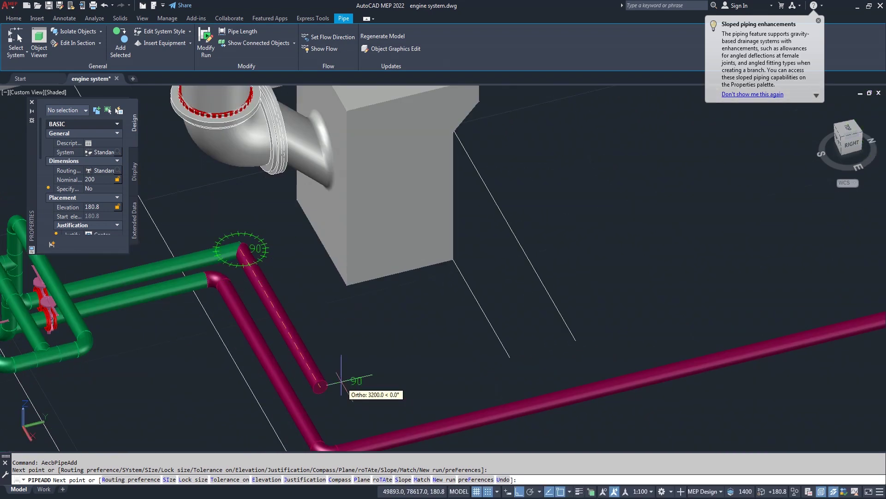
scroll(351, 369, up, 2)
scroll(332, 300, up, 2)
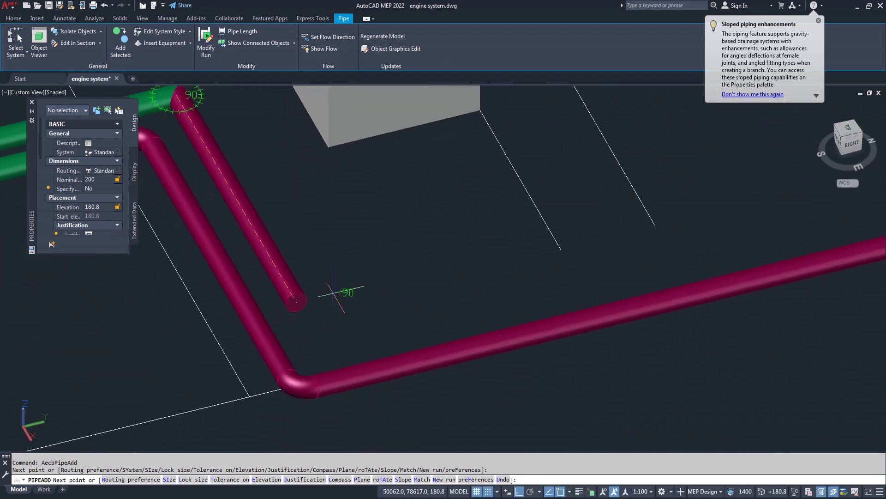
click(322, 347)
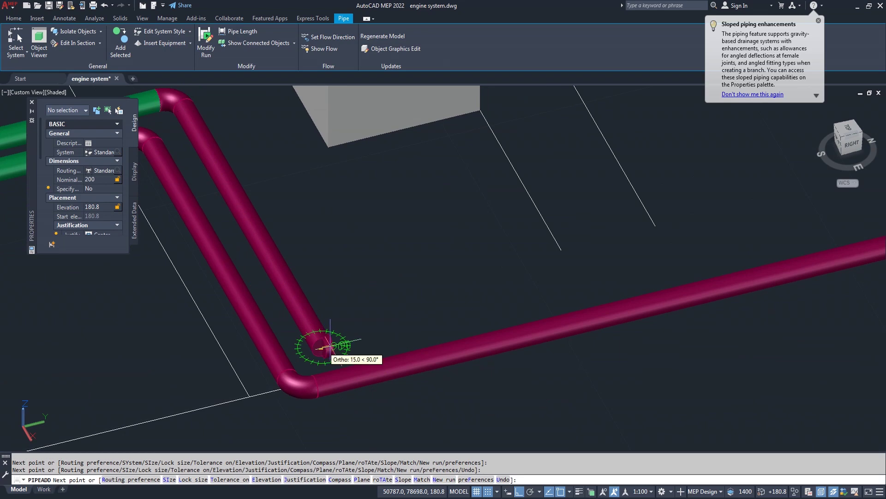
scroll(450, 301, down, 4)
scroll(462, 306, down, 3)
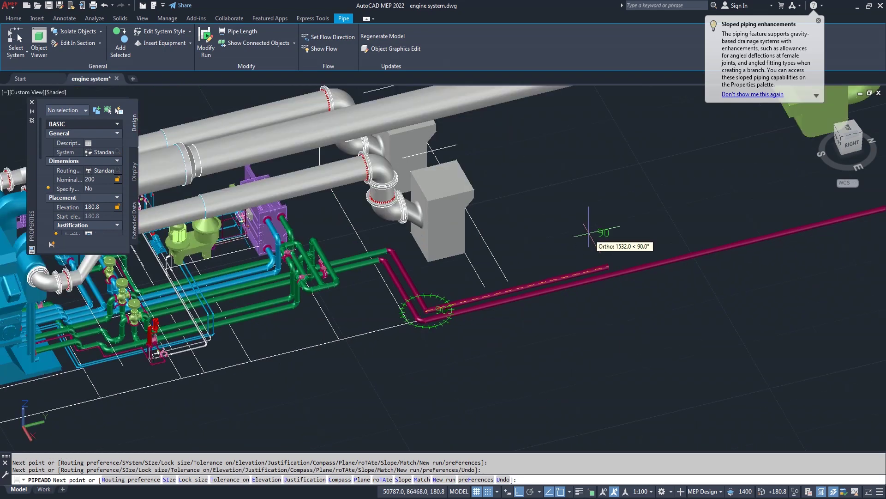
scroll(637, 204, up, 3)
scroll(369, 295, up, 3)
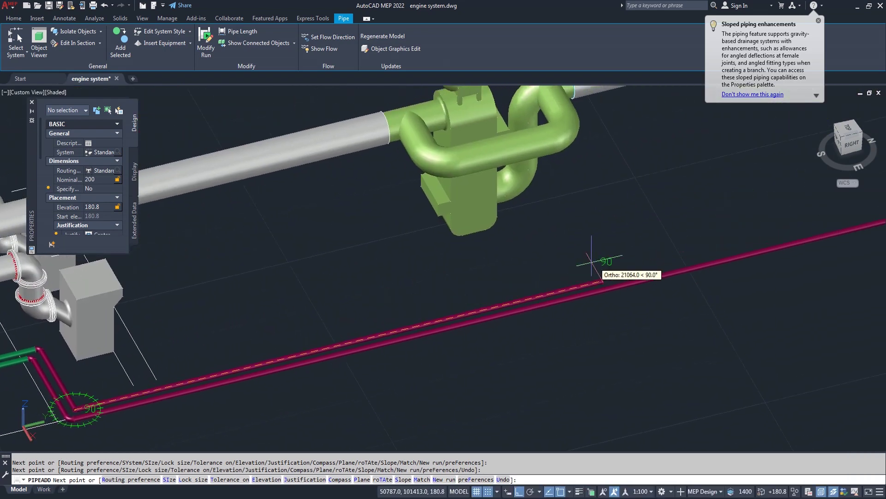
Continue the pipe toward the cooling tower, rise it 6000 vertically, and finish the run
middle_drag(653, 251, 271, 297)
scroll(521, 226, up, 2)
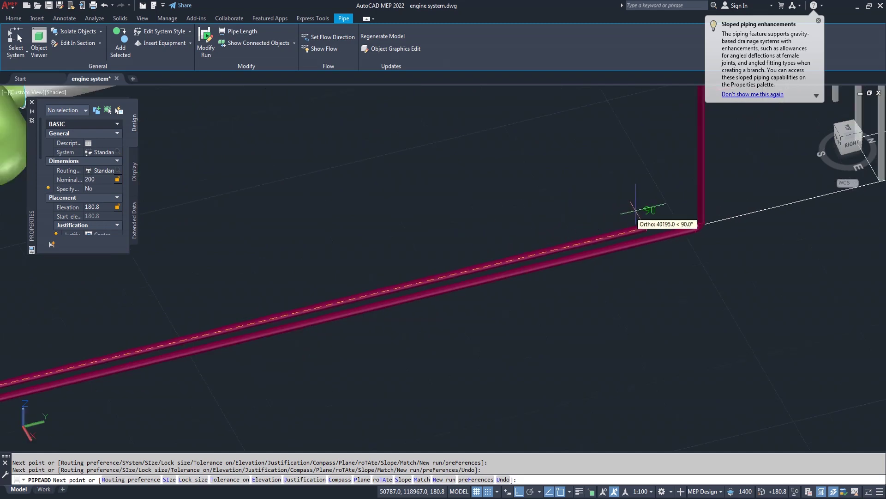
scroll(637, 205, up, 1)
scroll(670, 204, up, 1)
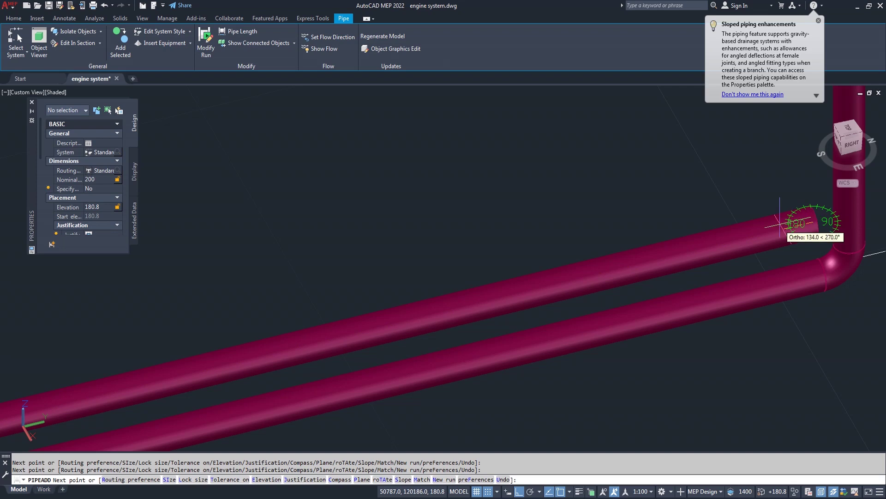
scroll(794, 223, down, 3)
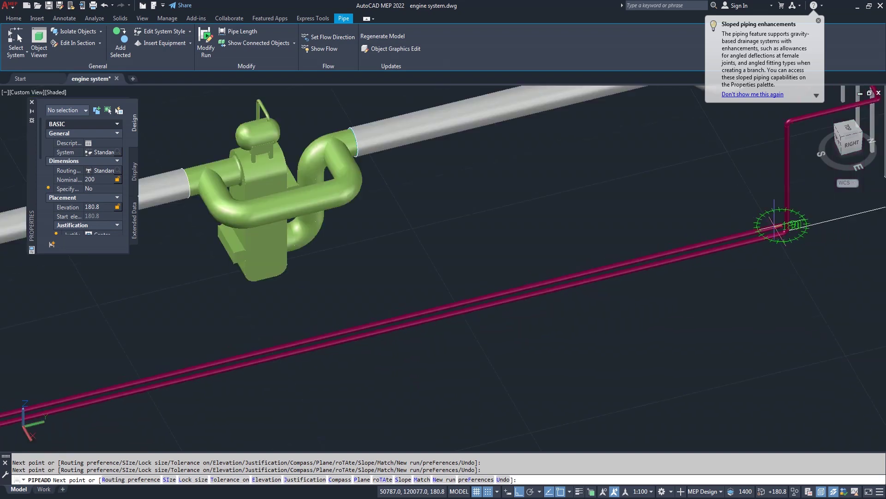
scroll(575, 367, down, 3)
scroll(561, 296, up, 4)
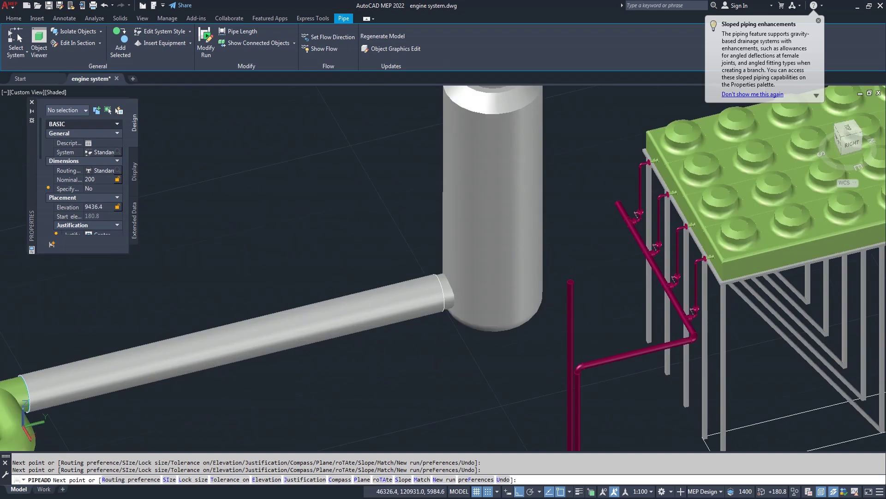
scroll(557, 290, up, 2)
text(6000)
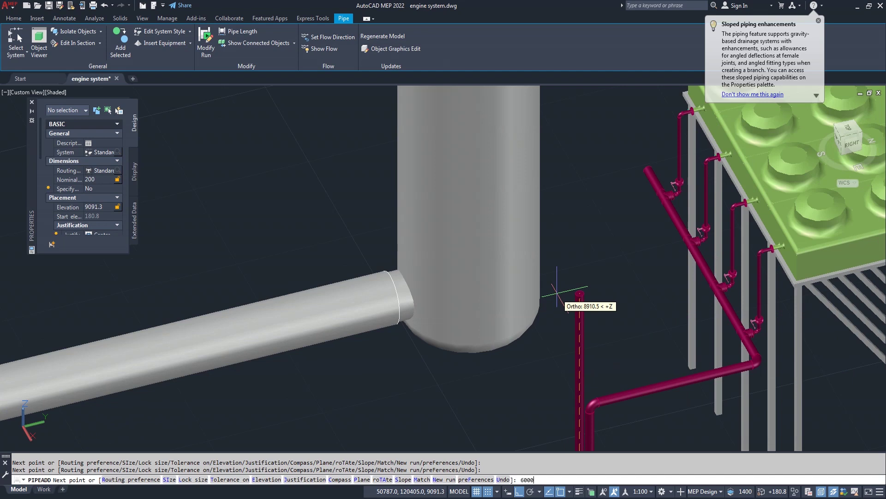
key(Return)
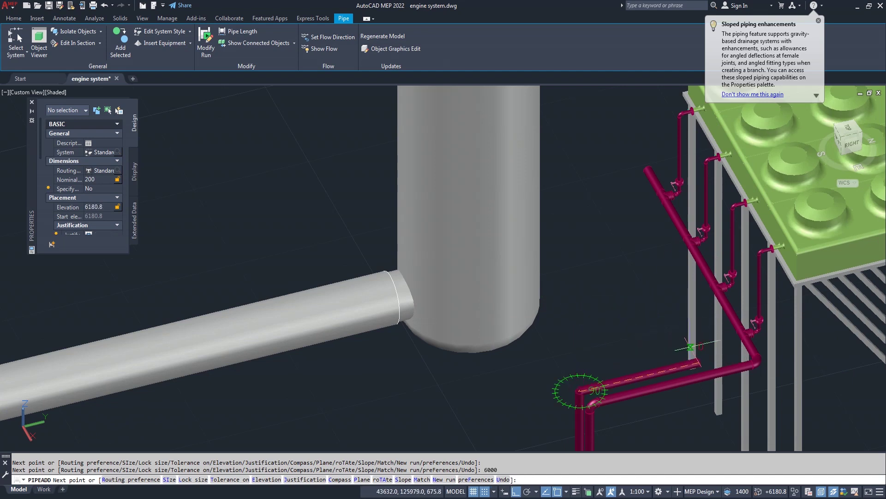
key(Return)
scroll(545, 298, down, 4)
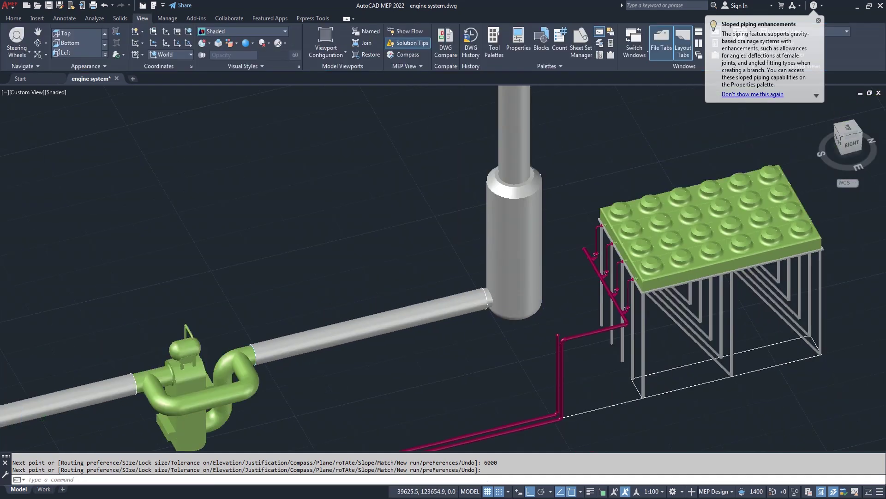
Orbit the model to a new angle, then exit 3D Orbit
scroll(544, 301, down, 2)
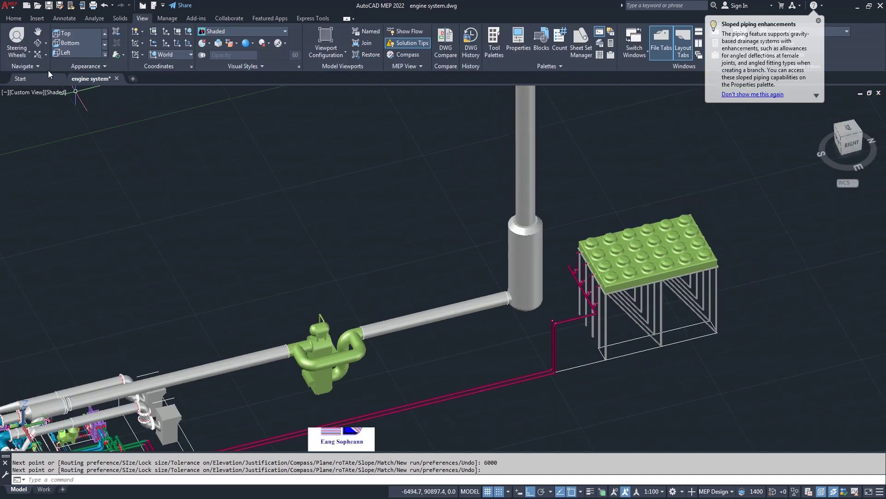
click(38, 44)
mouse_move(550, 375)
mouse_down()
mouse_move(514, 348)
mouse_move(532, 328)
mouse_move(604, 353)
mouse_up()
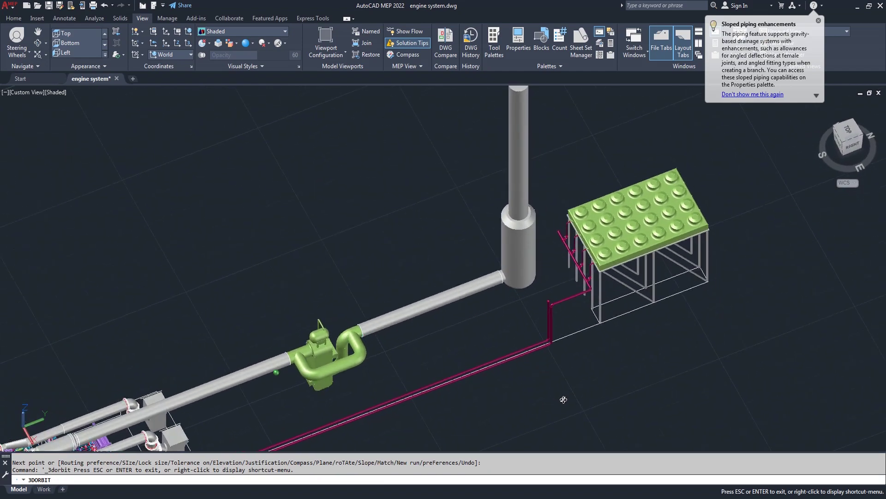
right_click(774, 245)
click(788, 178)
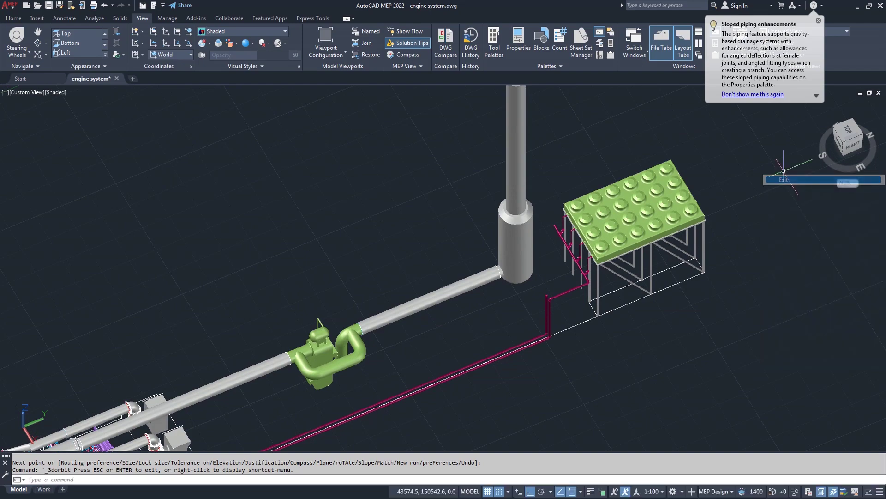
View the model from the top and zoom in on the open magenta pipe ends
click(853, 134)
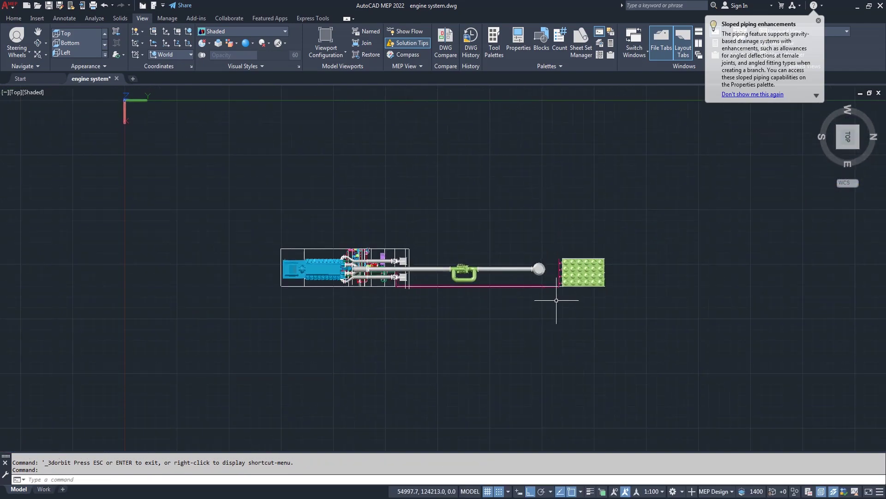
scroll(560, 301, up, 3)
scroll(560, 301, up, 2)
scroll(506, 284, up, 3)
scroll(506, 284, up, 2)
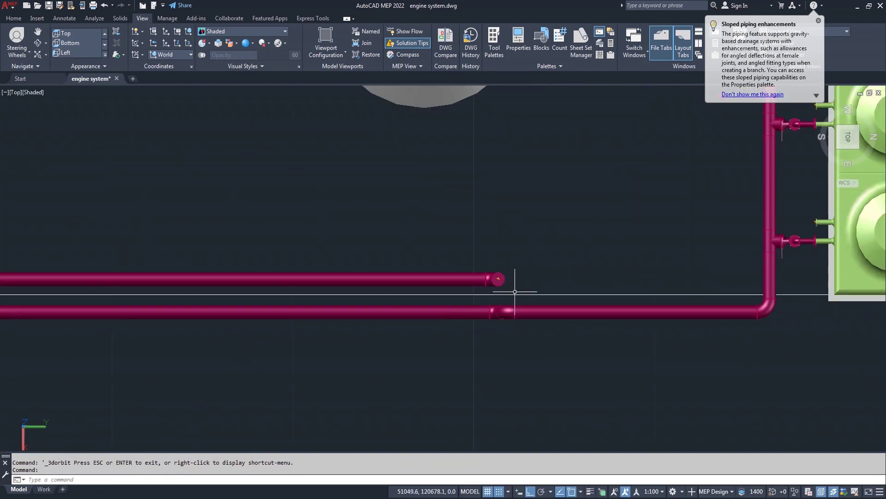
scroll(506, 284, up, 3)
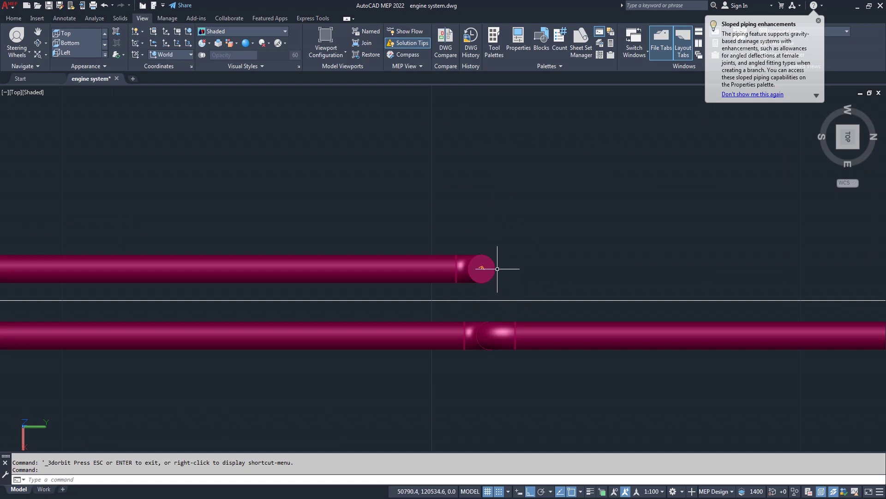
click(496, 271)
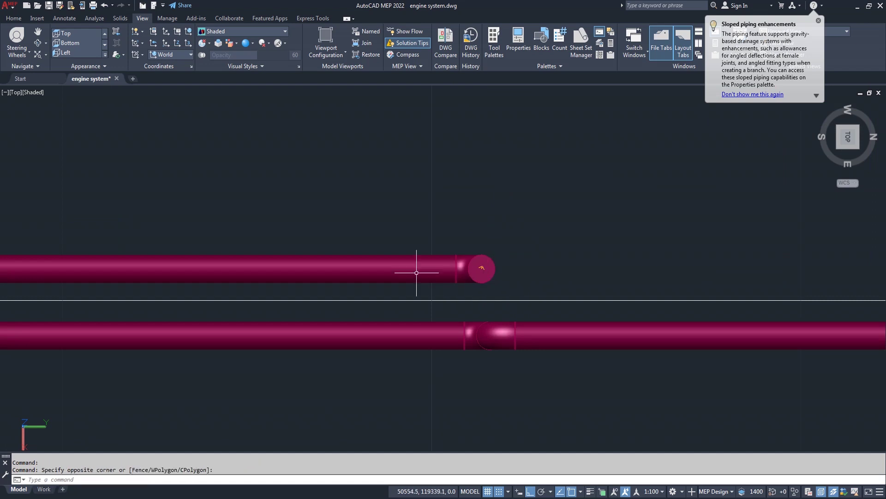
click(37, 93)
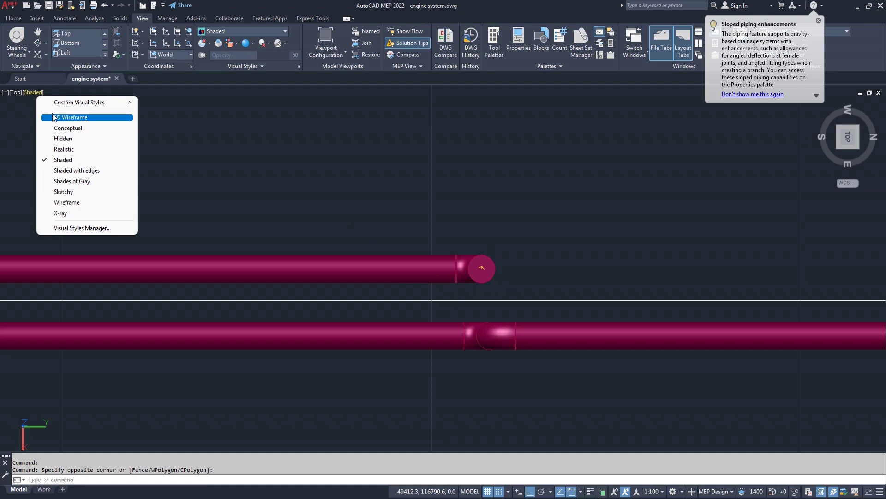
Switch the viewport visual style to 2D Wireframe
click(54, 115)
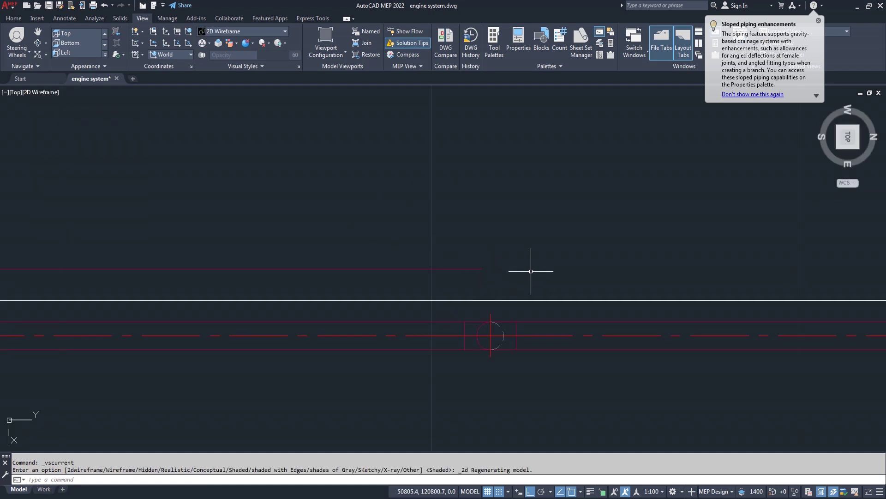
scroll(531, 271, up, 1)
scroll(530, 272, up, 1)
scroll(510, 276, up, 1)
scroll(482, 273, up, 1)
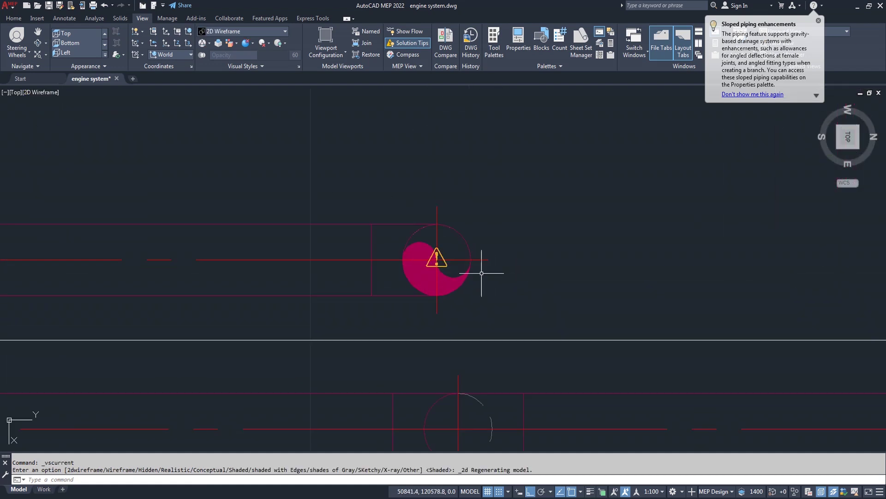
Extend a new pipe from the open magenta pipe end to an elbow beside the cooling tower
click(471, 258)
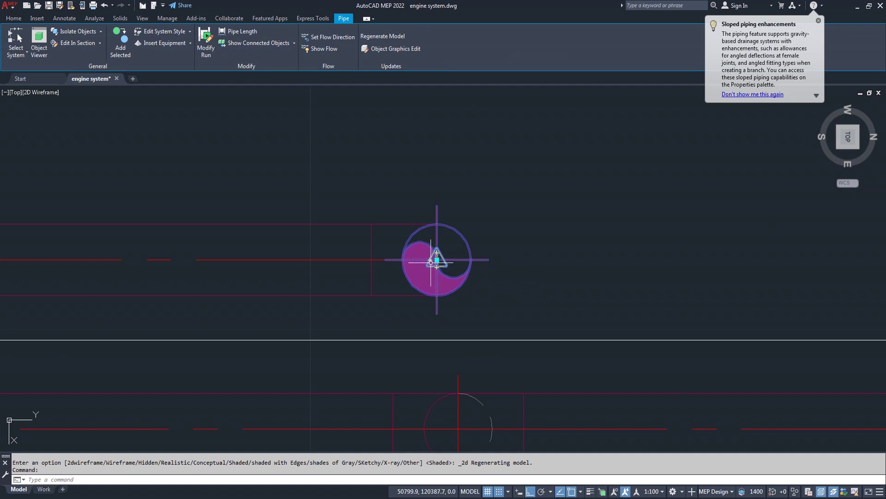
click(437, 260)
scroll(630, 255, down, 5)
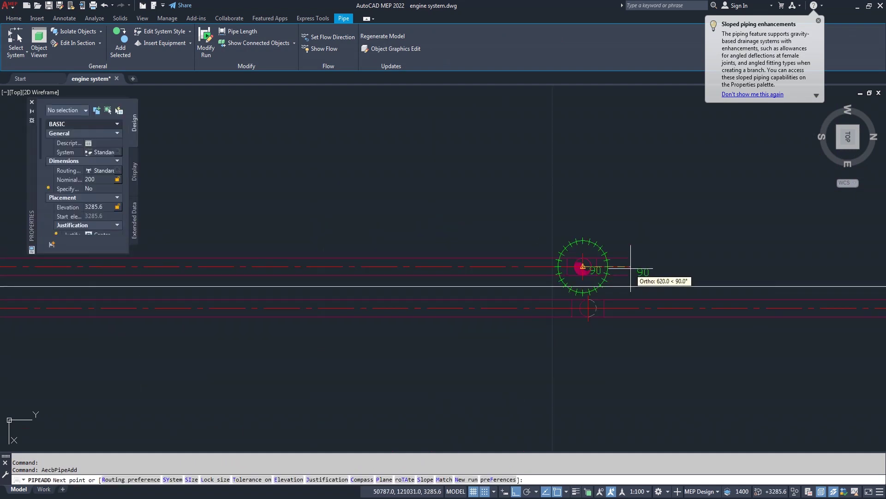
middle_drag(735, 264, 346, 280)
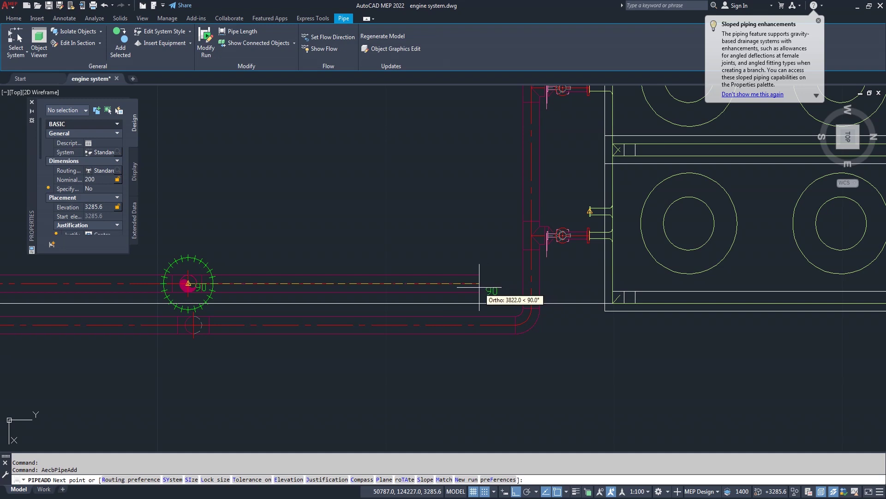
click(479, 286)
scroll(480, 287, down, 3)
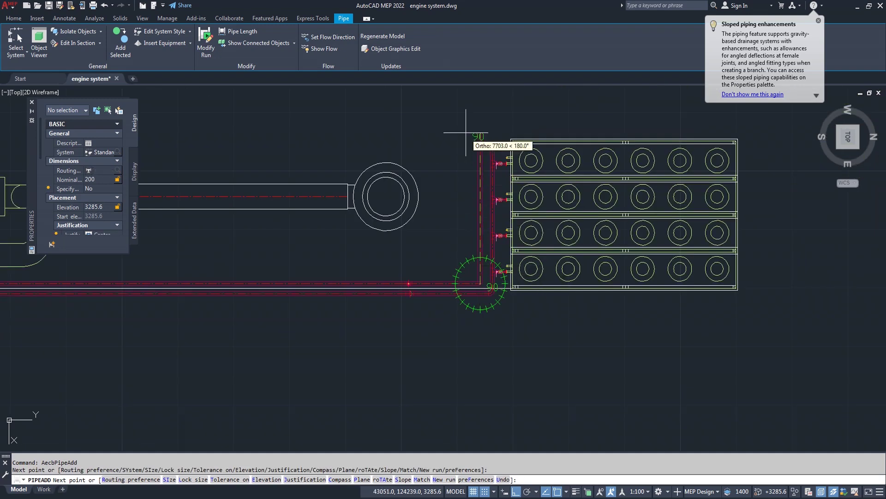
scroll(466, 133, up, 4)
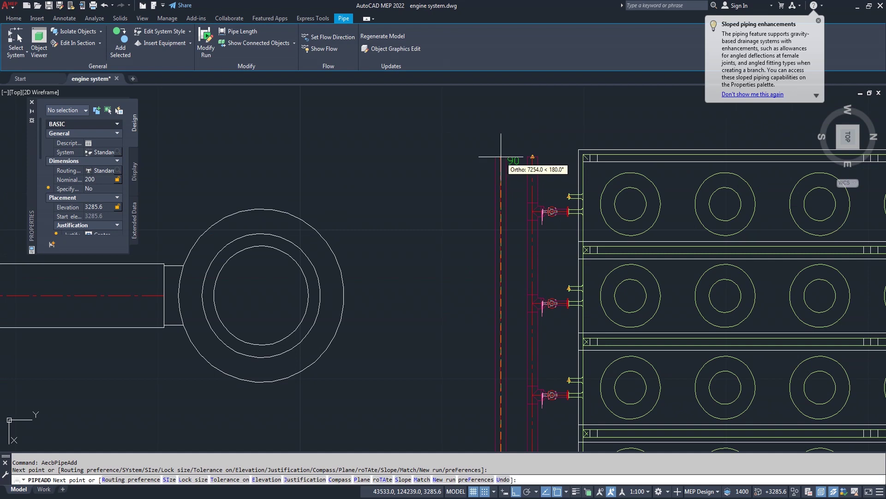
key(Return)
scroll(457, 184, down, 5)
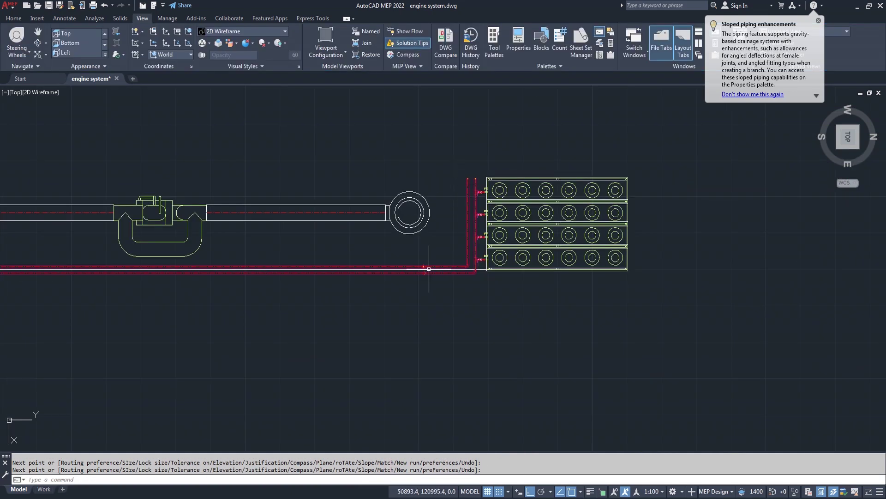
Select the newly added pipe segment and the upper pipe run
scroll(429, 268, up, 6)
scroll(428, 270, up, 4)
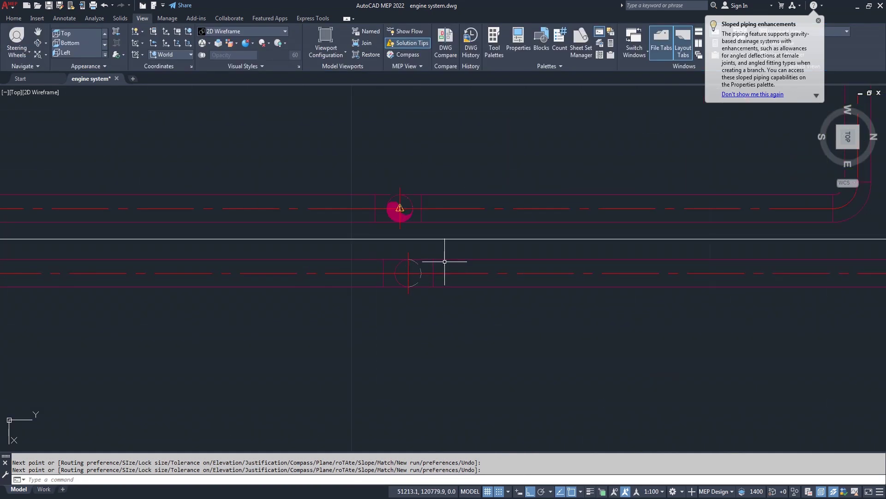
mouse_move(846, 138)
scroll(536, 247, up, 3)
scroll(530, 251, up, 3)
scroll(528, 251, down, 5)
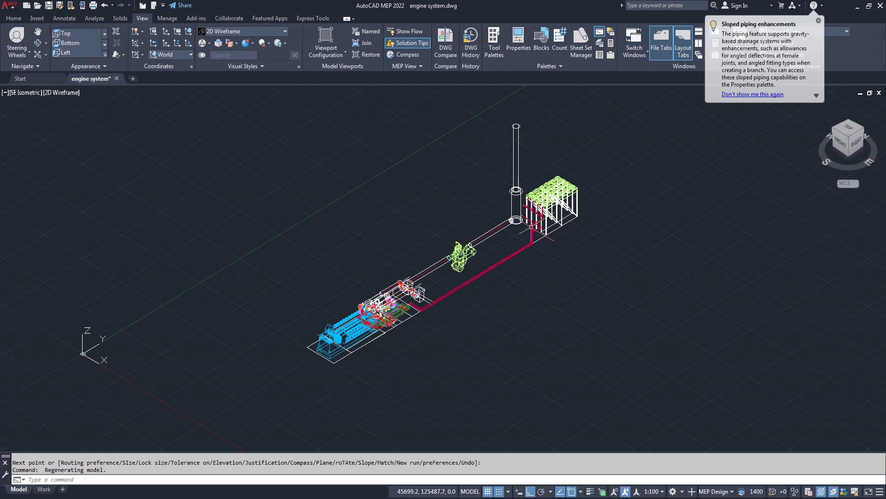
scroll(526, 231, up, 3)
scroll(525, 221, up, 2)
scroll(525, 222, up, 1)
scroll(506, 192, down, 1)
scroll(519, 248, down, 1)
scroll(537, 300, up, 1)
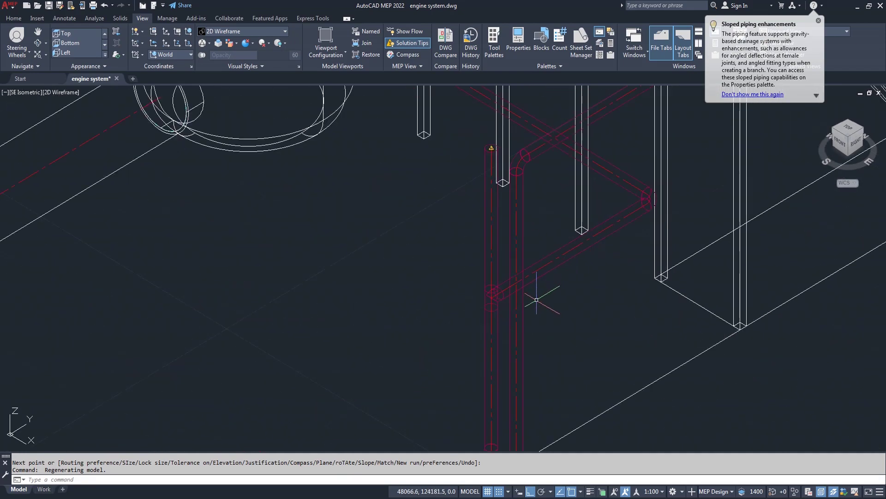
click(555, 252)
click(638, 172)
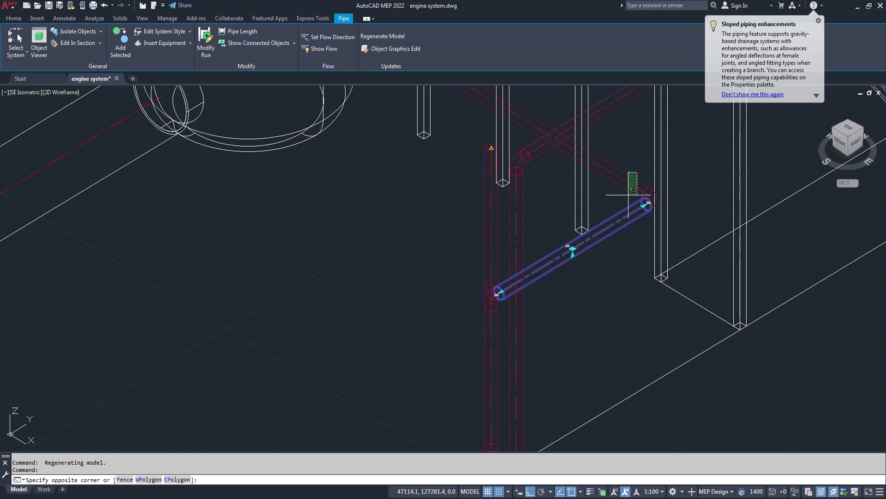
click(626, 215)
Erase the selected pipe run with the E command
scroll(651, 196, up, 3)
scroll(649, 201, up, 3)
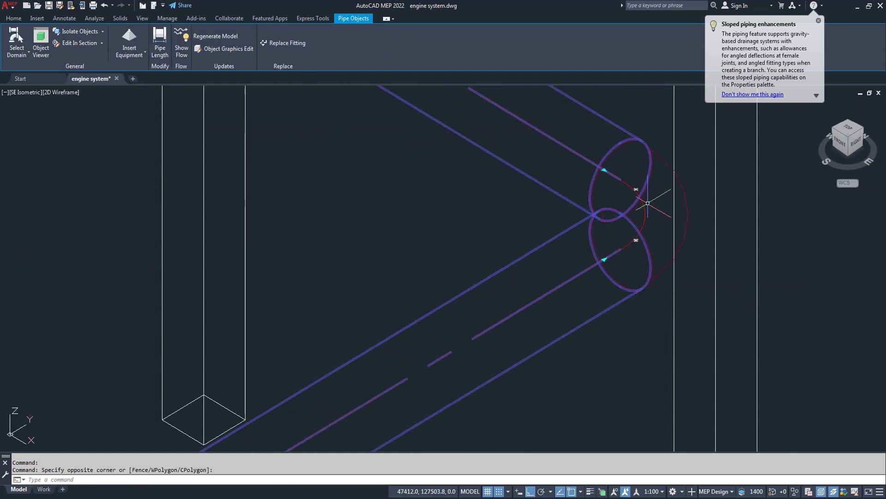
scroll(530, 297, down, 3)
scroll(528, 296, down, 2)
scroll(490, 317, up, 2)
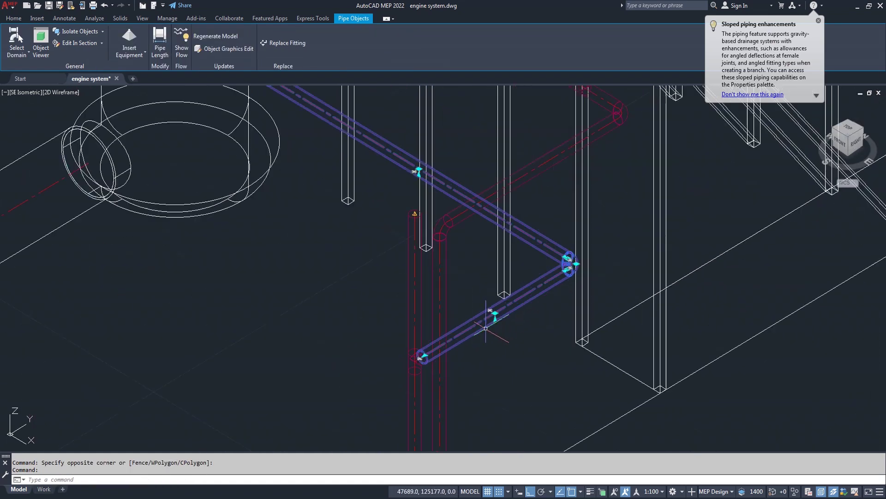
text(E)
key(Return)
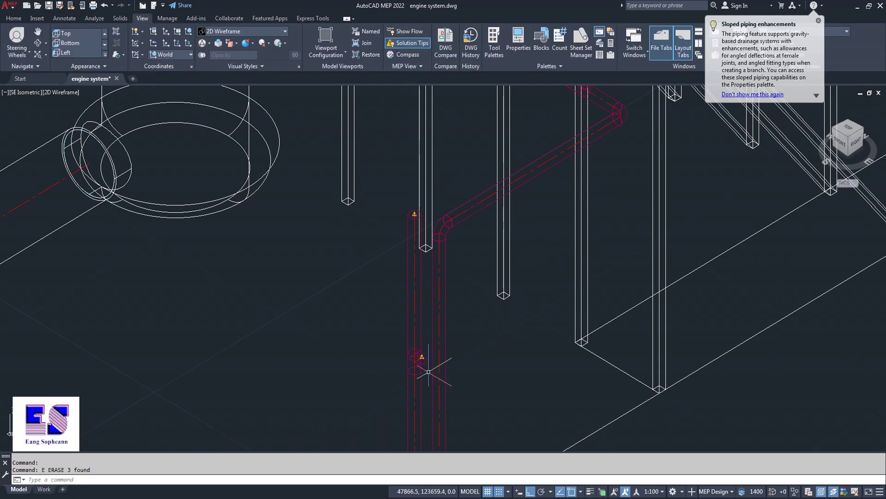
scroll(429, 372, up, 4)
Erase the leftover elbow fitting
click(429, 320)
text(e)
key(Return)
scroll(416, 323, down, 4)
scroll(403, 354, up, 4)
Select the vertical pipe and start a new pipe from its open end
click(409, 338)
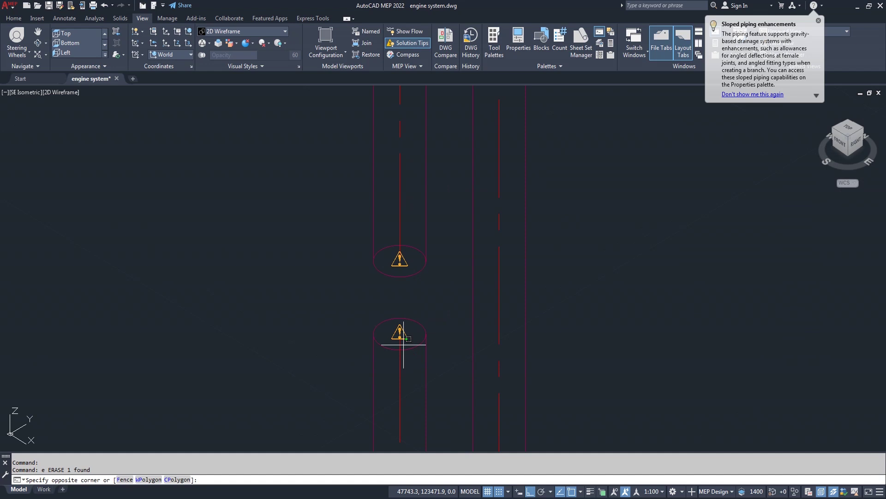
click(380, 358)
click(400, 330)
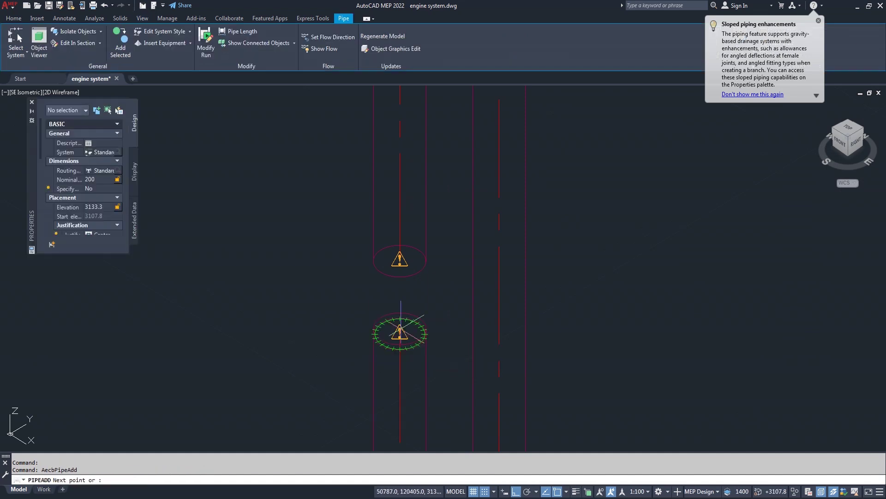
Cancel the pending pipe without adding any and orbit the model to a new angle
key(Return)
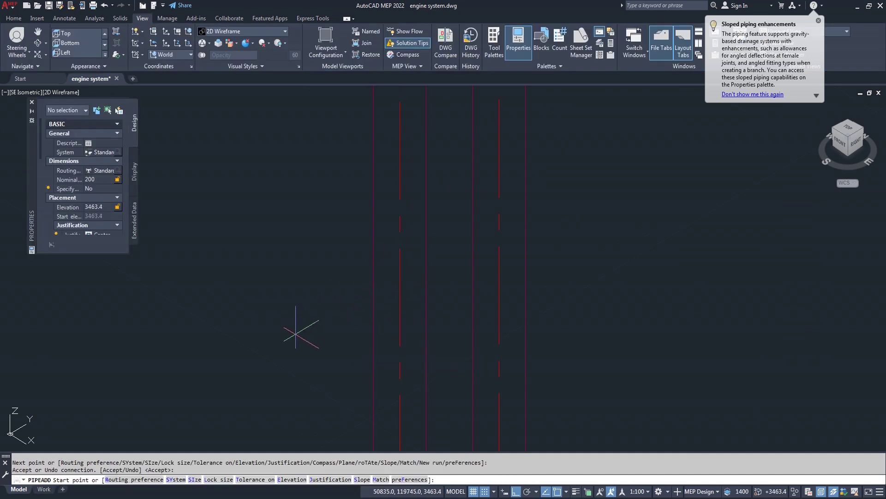
scroll(297, 337, down, 6)
scroll(309, 174, up, 4)
scroll(309, 175, up, 2)
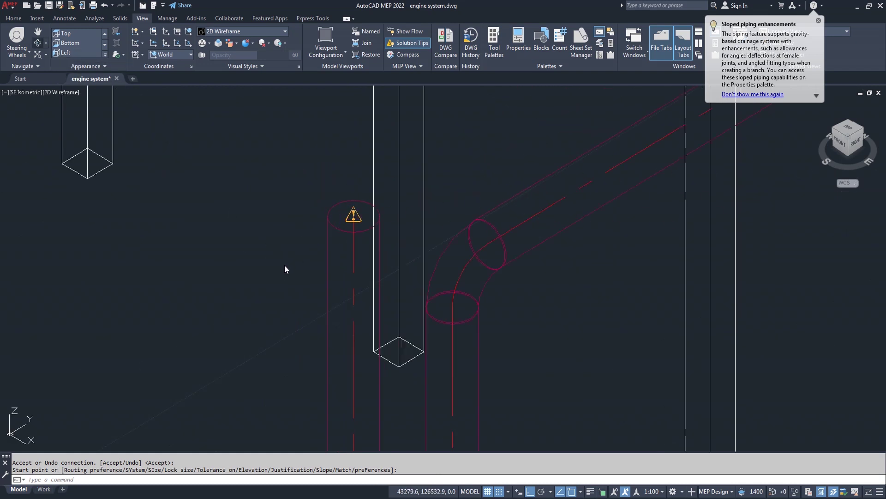
shift+middle_drag(285, 277, 286, 256)
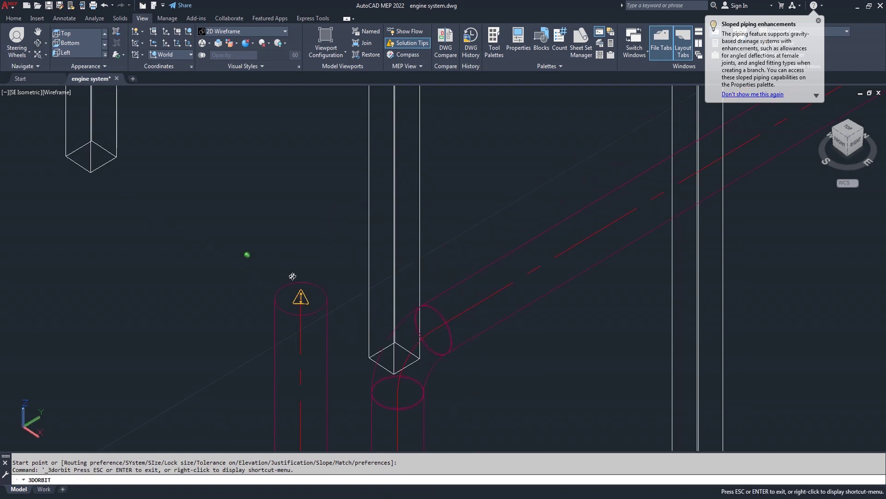
right_click(249, 219)
click(272, 227)
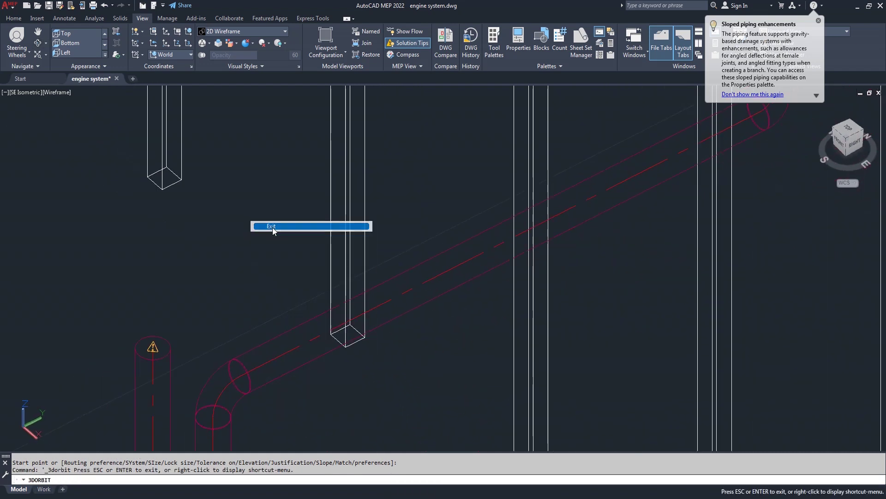
Extend a short pipe with an elbow from the top of the vertical pipe
click(169, 343)
click(153, 347)
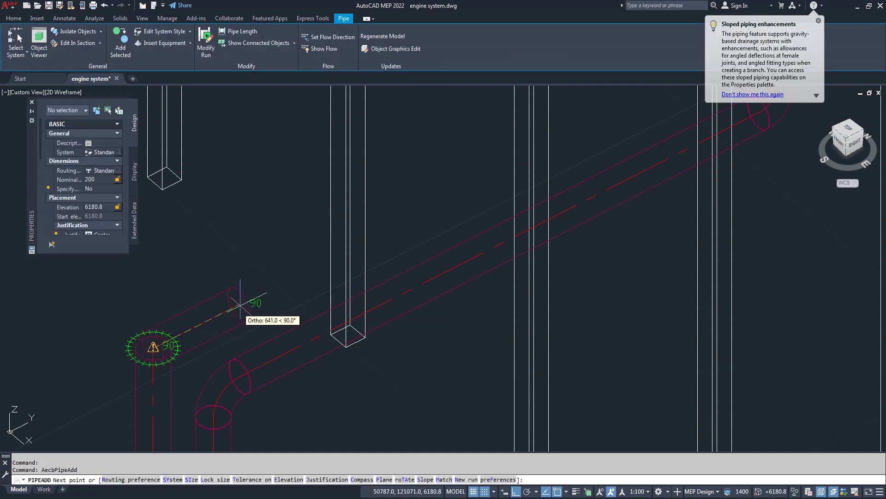
click(235, 305)
key(Return)
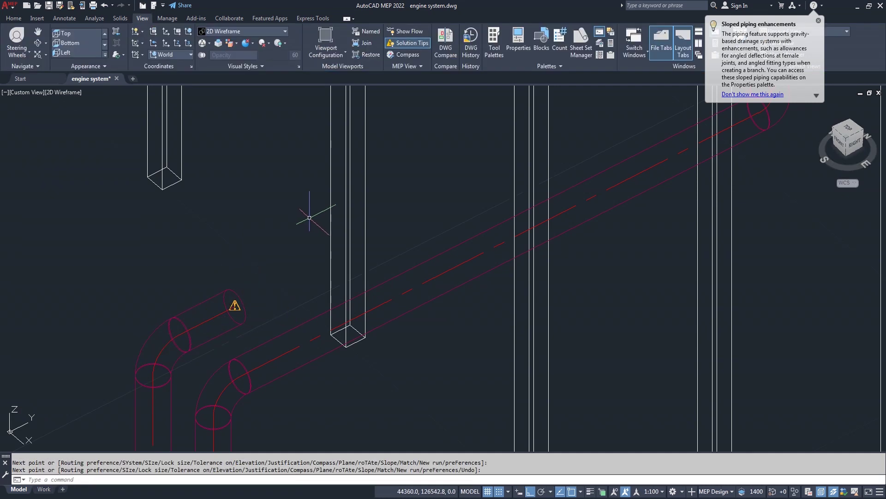
Switch to the top view and start adding pipe from the short stub's end
click(848, 128)
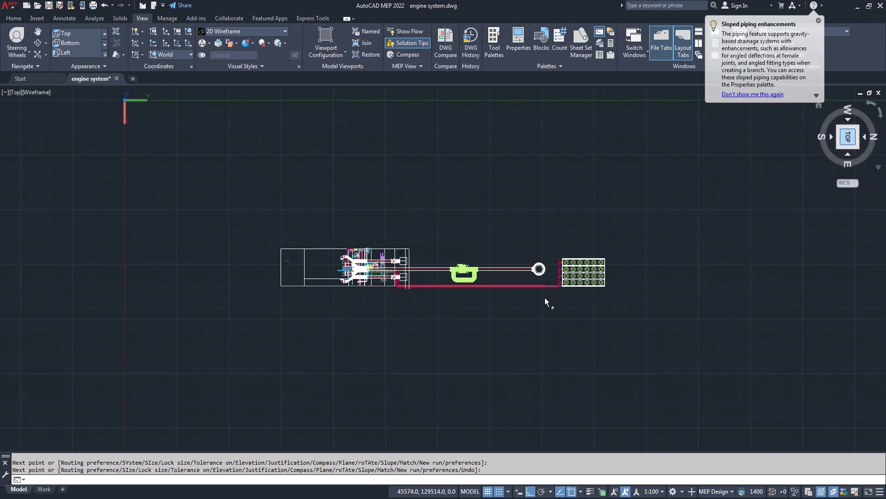
scroll(554, 298, up, 3)
scroll(534, 283, up, 2)
scroll(529, 277, up, 2)
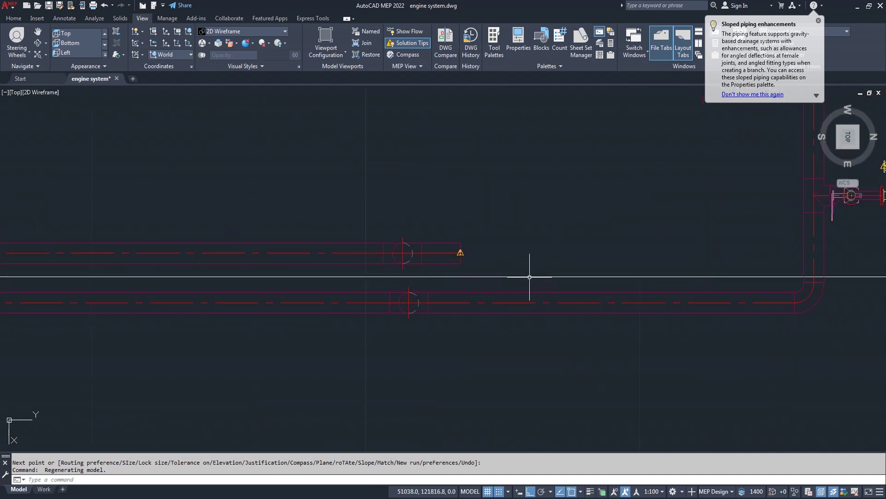
click(459, 253)
click(469, 253)
Route the 200 pipe along the header to the riser top at elevation 6180.8
scroll(716, 261, down, 2)
mouse_move(691, 249)
middle_down()
mouse_move(578, 288)
mouse_move(459, 346)
middle_up()
scroll(471, 337, up, 2)
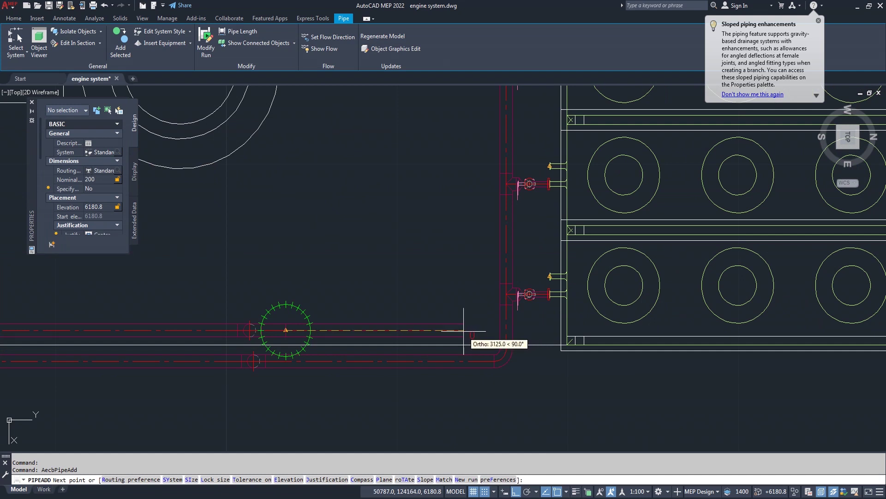
click(463, 330)
scroll(474, 208, down, 2)
scroll(469, 138, up, 2)
scroll(469, 129, up, 3)
mouse_move(411, 121)
middle_down()
mouse_move(466, 121)
mouse_move(459, 276)
middle_up()
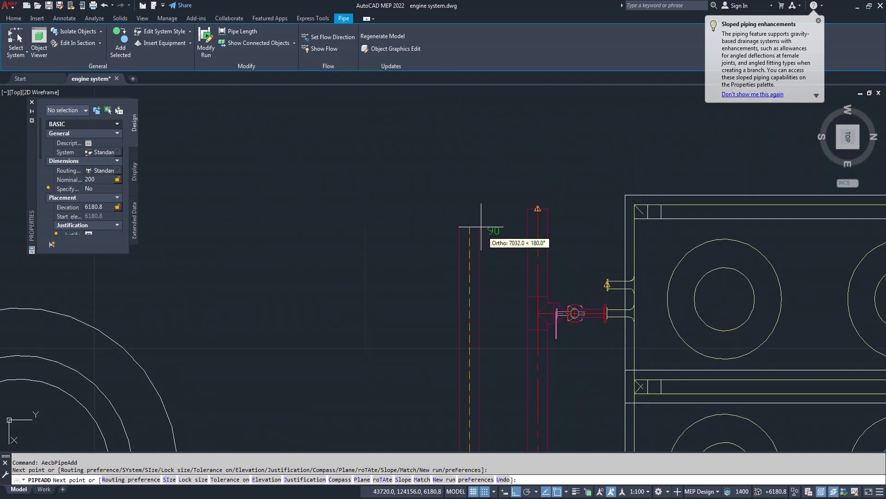
click(476, 209)
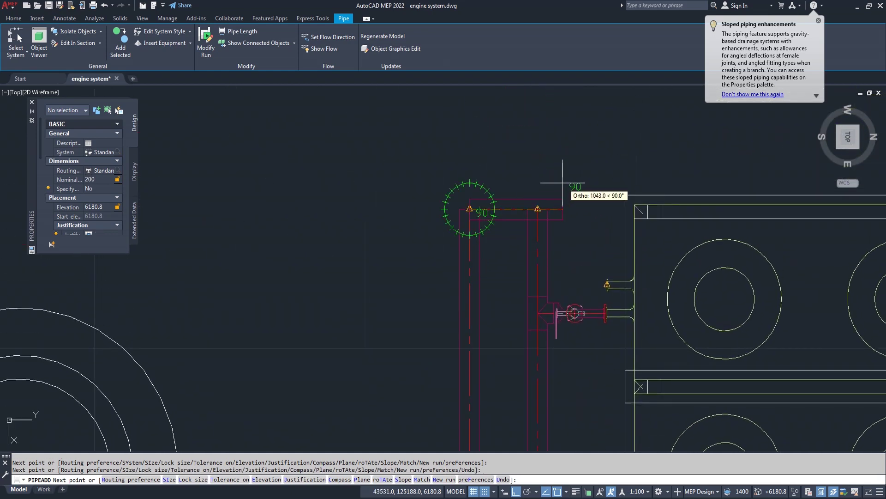
key(Return)
Begin adding another new pipe
scroll(504, 187, down, 2)
scroll(490, 178, down, 2)
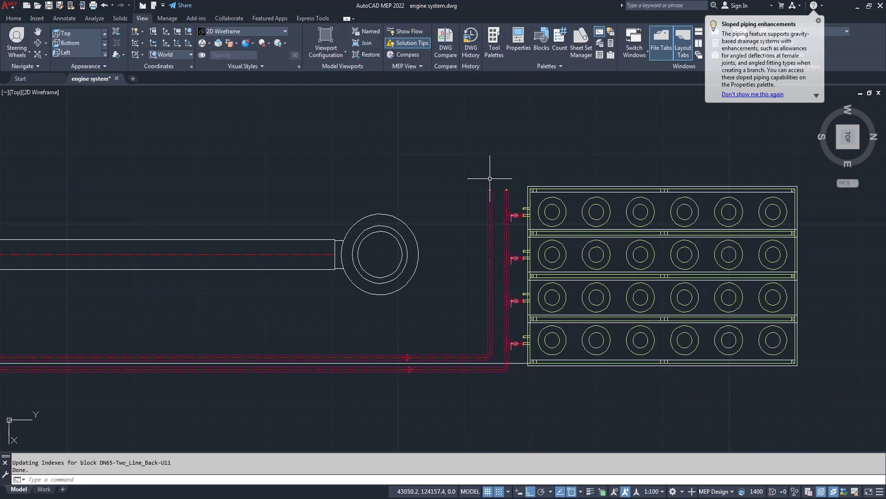
scroll(507, 356, up, 3)
scroll(511, 353, up, 2)
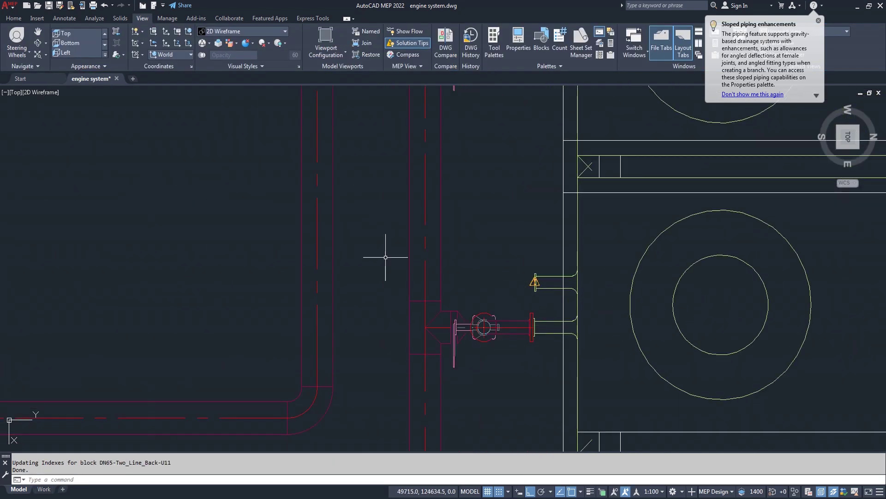
click(21, 19)
click(43, 32)
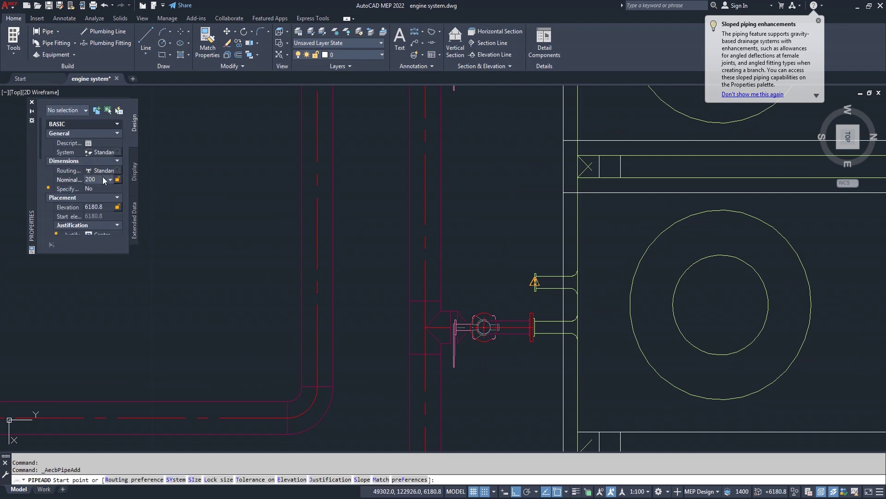
Run a size-80 branch pipe from a tower inlet nozzle to the riser, accepting the substitute flange
click(104, 180)
click(97, 254)
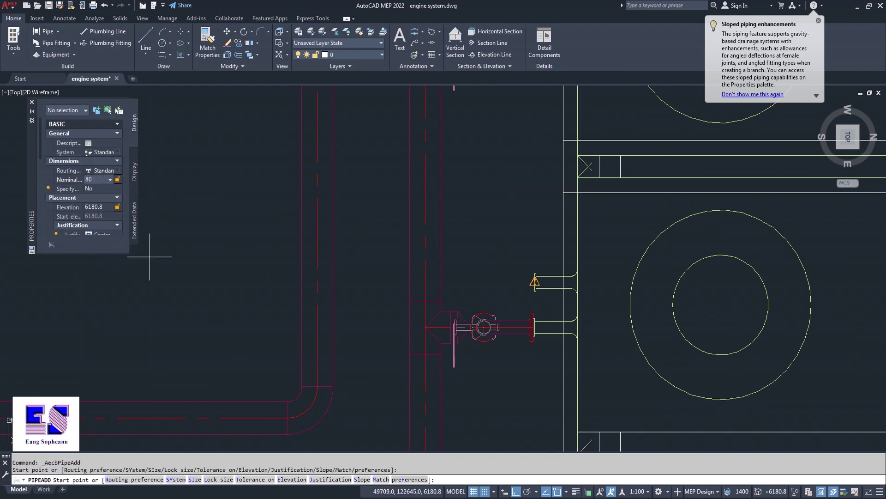
scroll(534, 278, up, 2)
scroll(526, 284, up, 2)
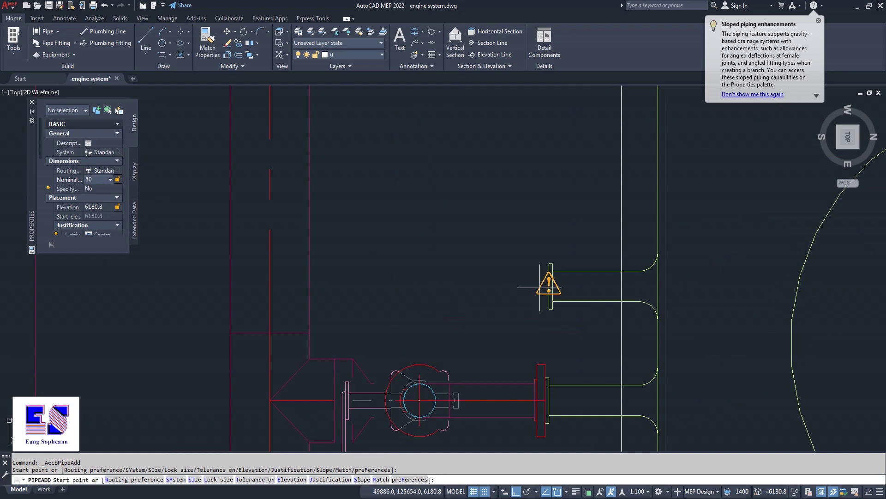
click(541, 287)
scroll(322, 286, down, 4)
scroll(322, 286, down, 2)
scroll(237, 293, up, 3)
scroll(293, 297, up, 2)
scroll(305, 290, up, 2)
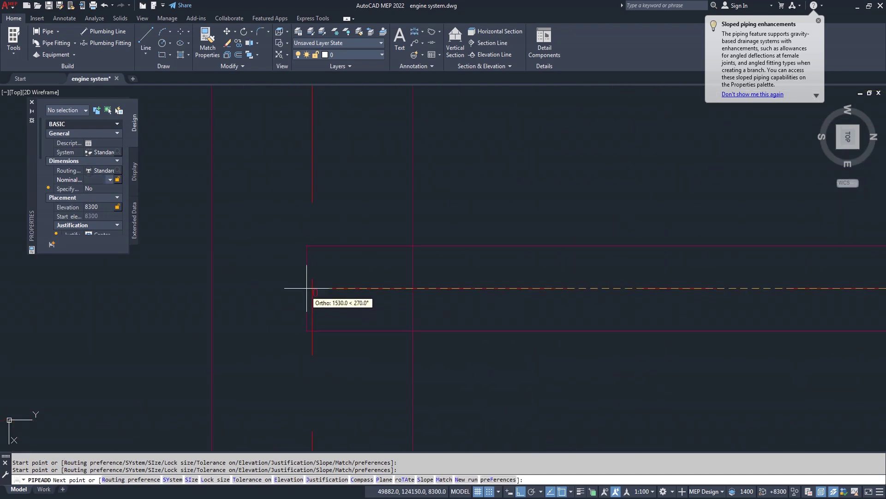
click(313, 286)
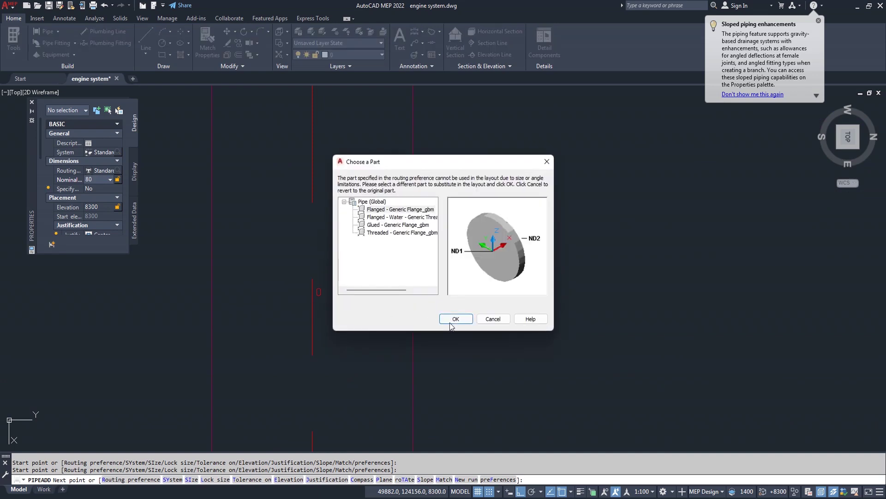
click(455, 320)
scroll(345, 307, down, 2)
scroll(343, 312, down, 2)
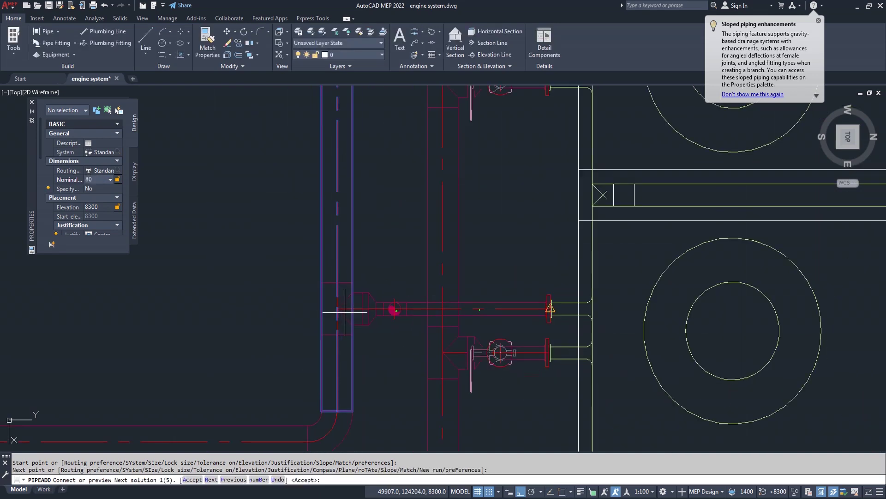
key(Return)
scroll(419, 332, down, 2)
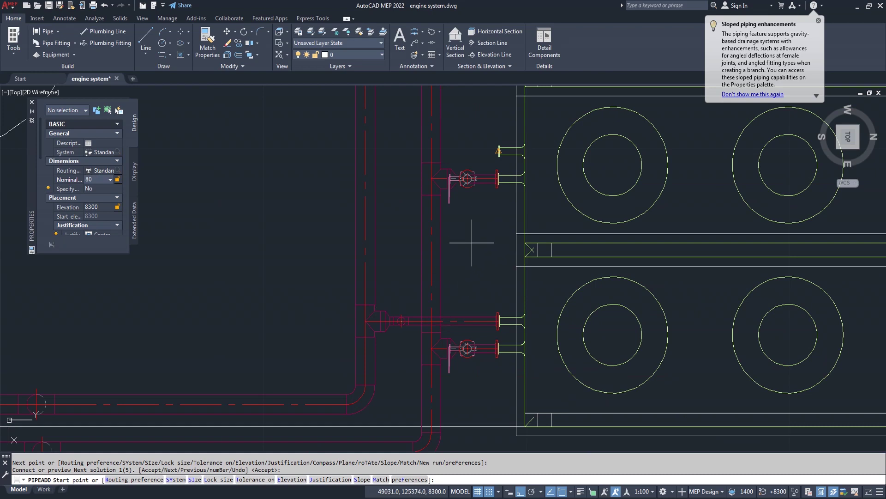
scroll(518, 237, up, 3)
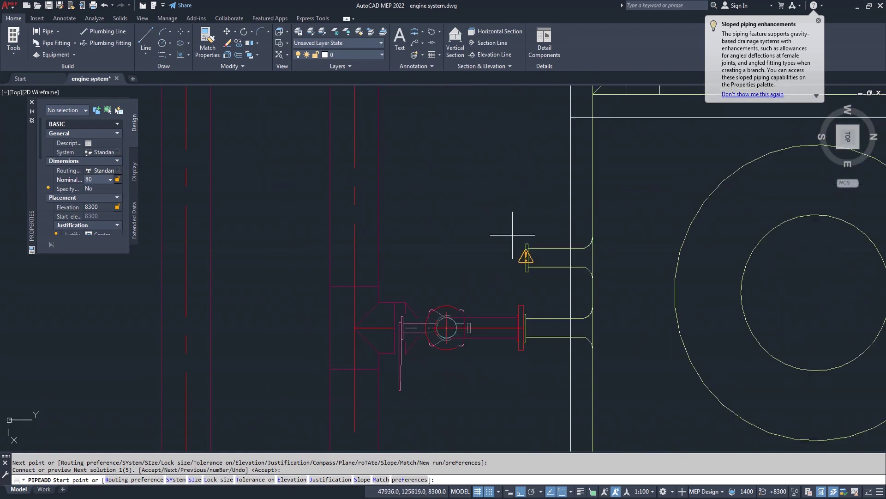
scroll(514, 246, up, 3)
Add a second size-80 branch pipe from the next inlet nozzle to the riser
key(Return)
key(Return)
scroll(526, 273, up, 3)
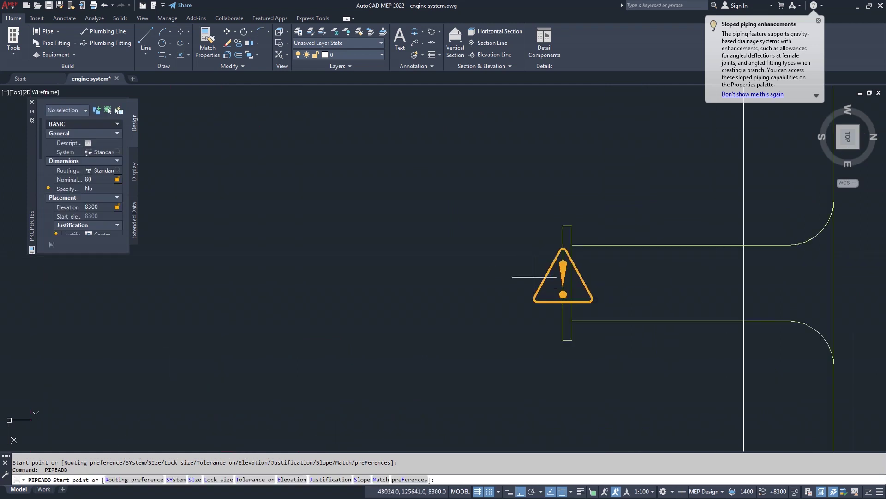
click(564, 282)
scroll(455, 297, down, 2)
scroll(337, 297, down, 2)
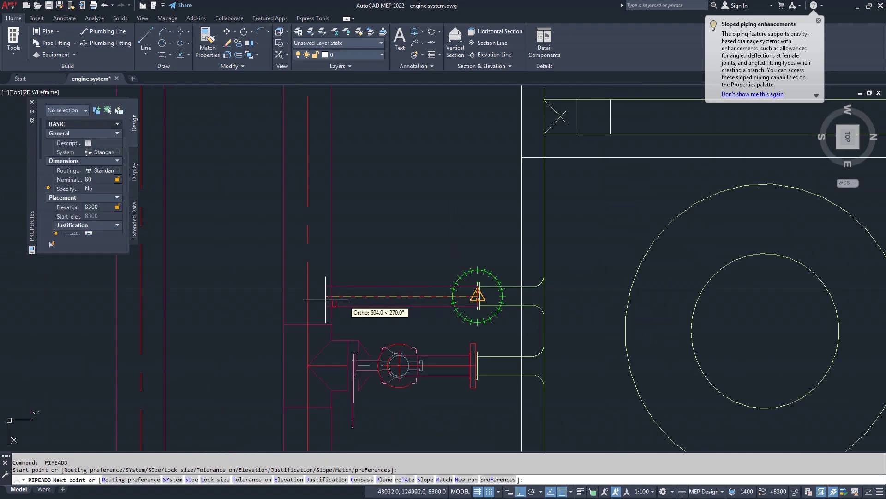
middle_drag(192, 293, 405, 303)
scroll(416, 310, up, 2)
scroll(407, 307, up, 2)
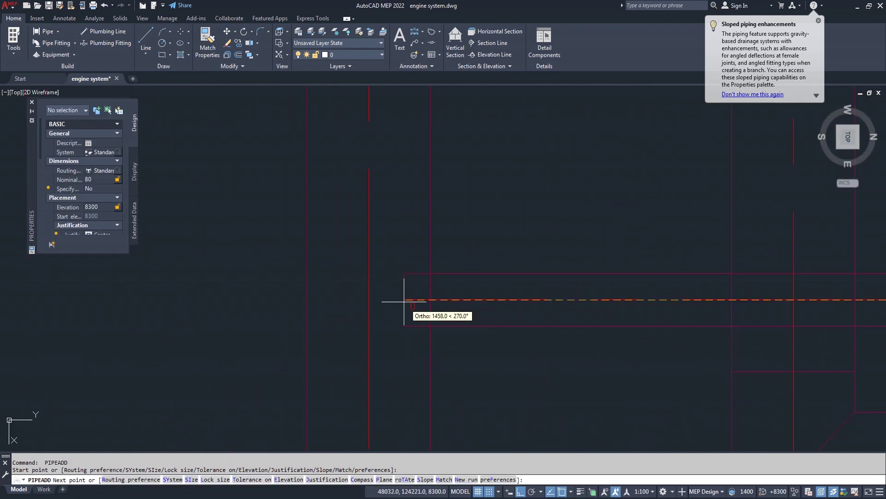
click(370, 299)
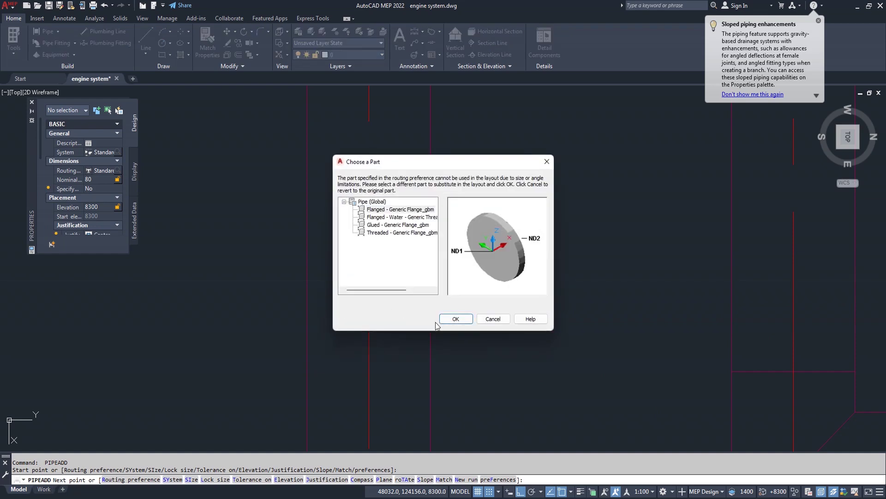
key(Return)
key(Return)
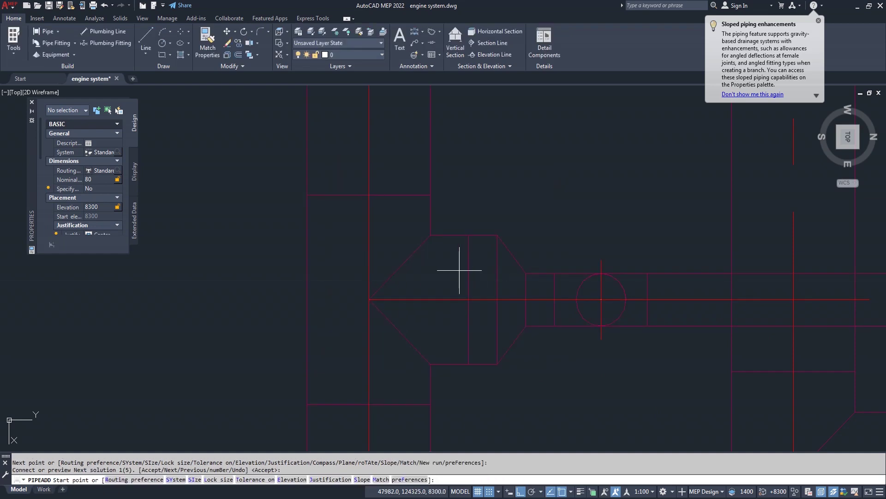
key(Return)
scroll(318, 300, down, 3)
scroll(415, 267, down, 2)
middle_drag(456, 249, 458, 269)
scroll(459, 269, up, 3)
middle_drag(475, 237, 495, 297)
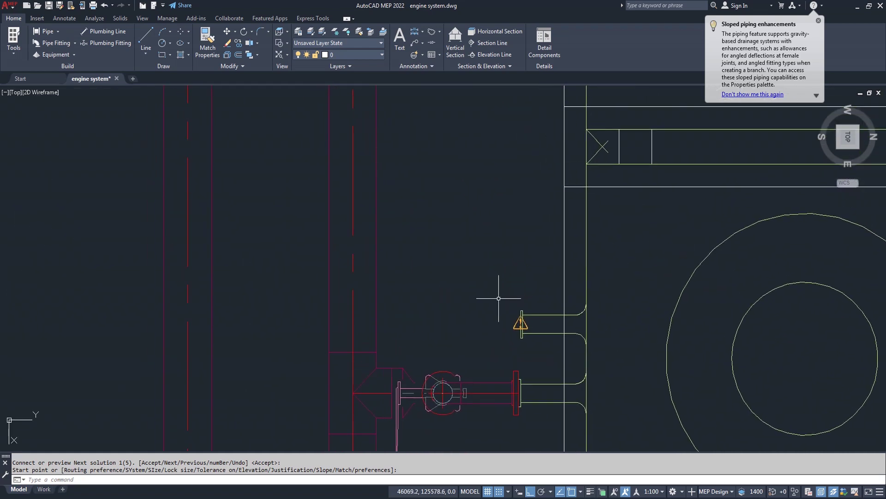
Connect another tower inlet nozzle to the riser with a size-80 branch pipe
key(Return)
scroll(512, 329, up, 5)
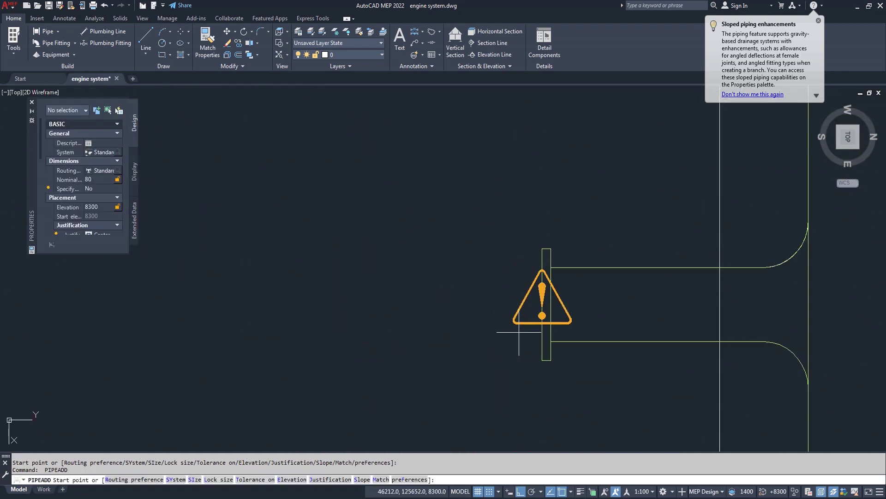
click(543, 305)
scroll(461, 300, down, 5)
middle_drag(199, 303, 417, 306)
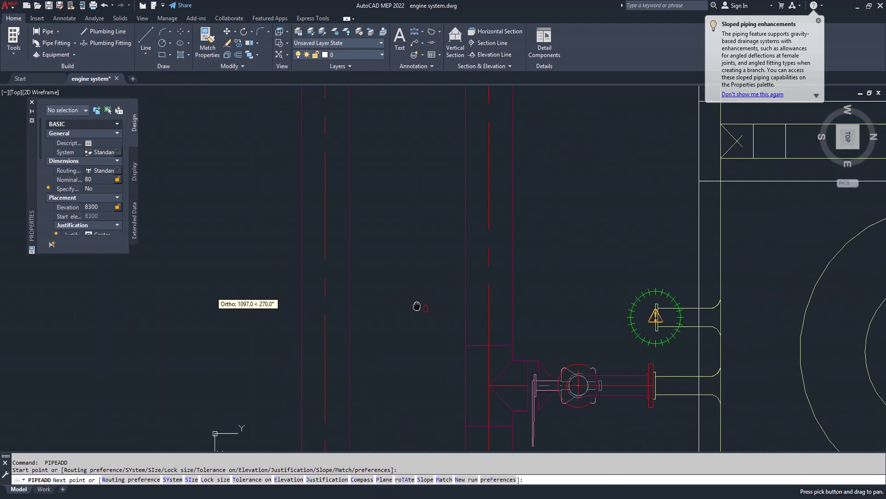
scroll(335, 317, up, 4)
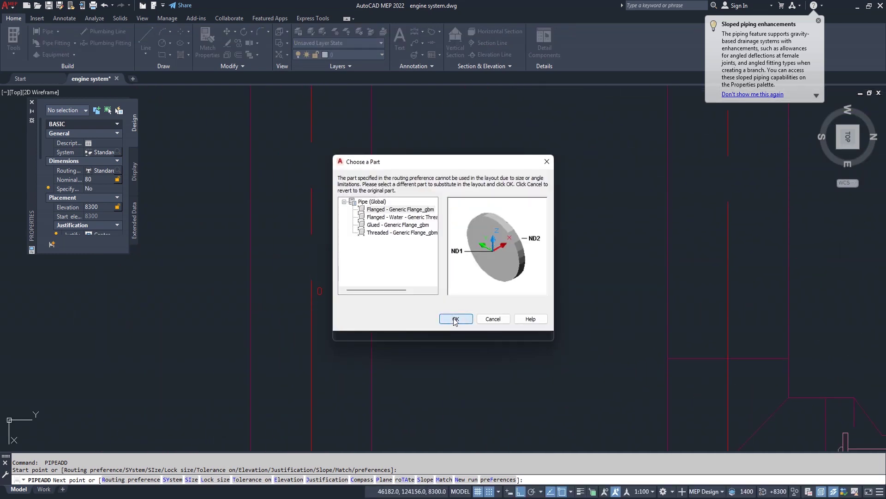
click(455, 320)
key(Return)
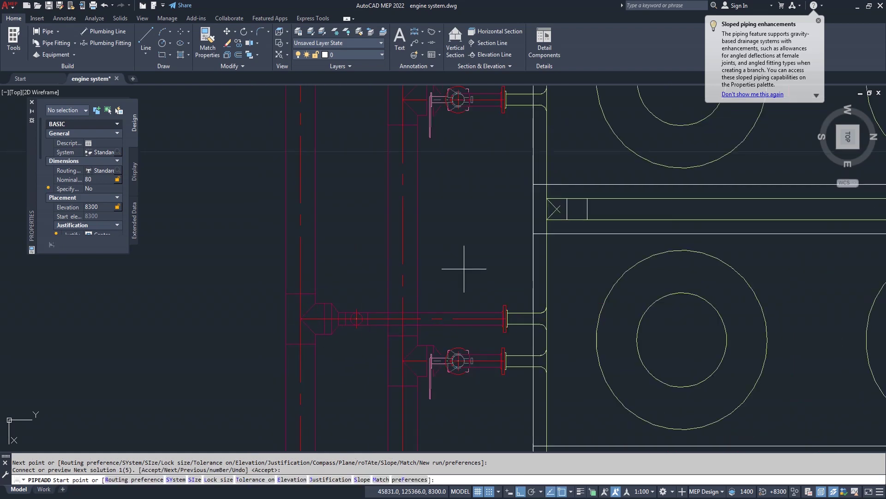
scroll(464, 269, down, 4)
key(Return)
scroll(464, 254, up, 2)
scroll(476, 300, up, 3)
scroll(489, 263, up, 3)
Join the last inlet nozzle to the riser with a size-80 branch pipe, accepting the flange
key(Return)
scroll(512, 303, up, 5)
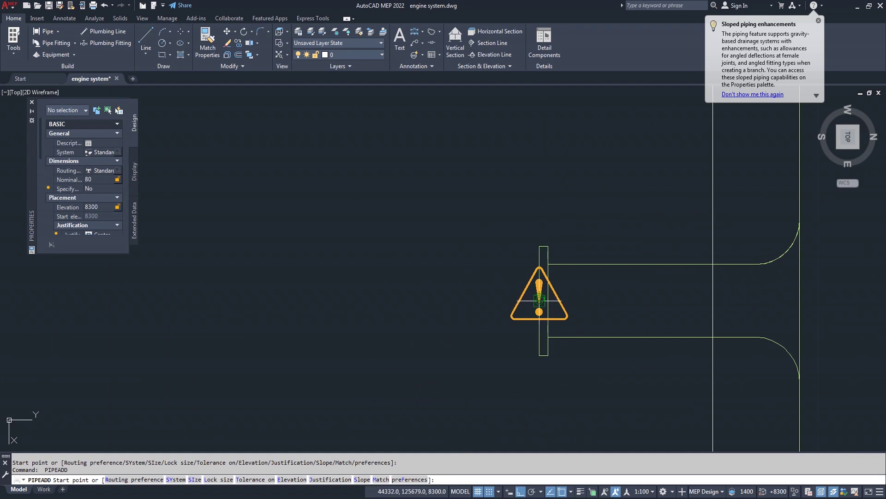
click(540, 300)
scroll(425, 310, down, 3)
mouse_move(173, 323)
middle_down()
mouse_move(342, 326)
mouse_move(427, 341)
middle_up()
scroll(420, 323, up, 4)
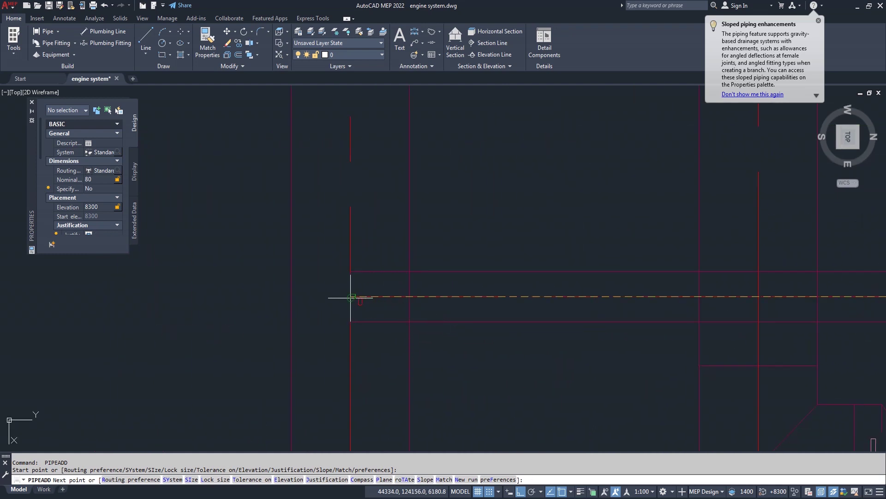
click(351, 297)
click(466, 320)
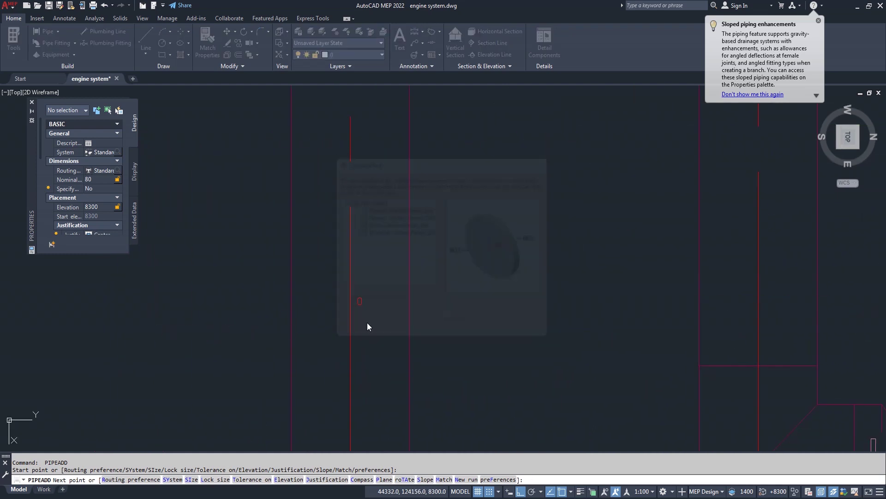
key(Return)
key(Return)
scroll(511, 317, down, 3)
scroll(568, 320, down, 3)
scroll(526, 344, down, 1)
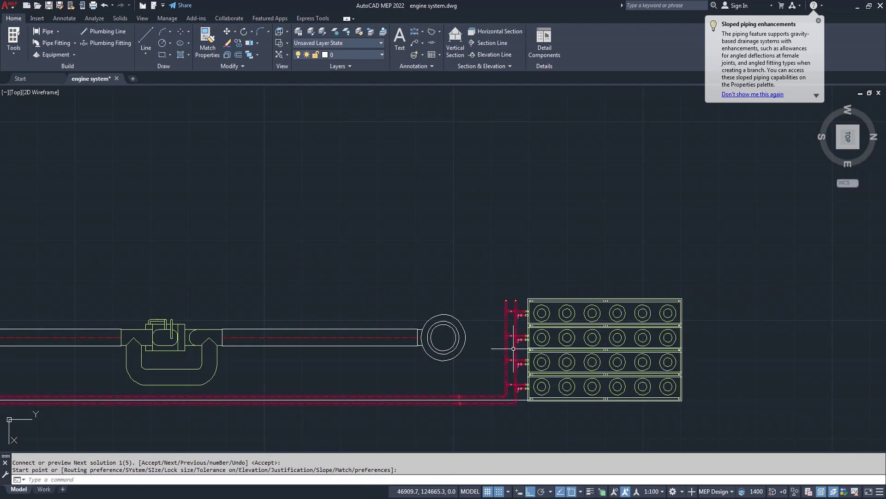
scroll(525, 344, up, 1)
Show the whole piping model in isometric view with the Shaded visual style
click(838, 148)
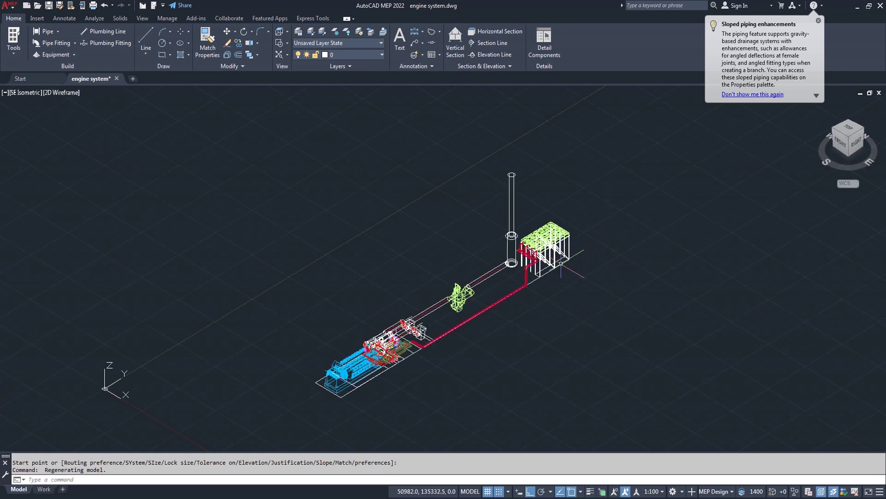
scroll(536, 274, up, 6)
scroll(534, 259, up, 4)
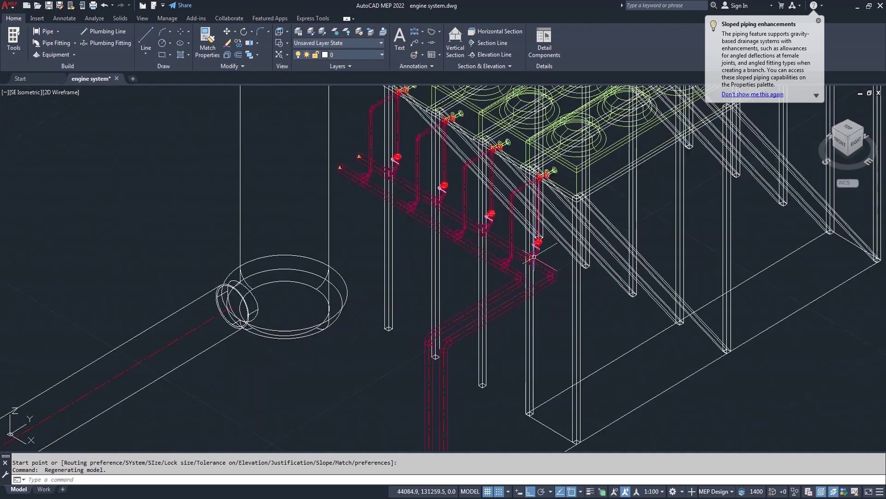
click(72, 93)
click(112, 160)
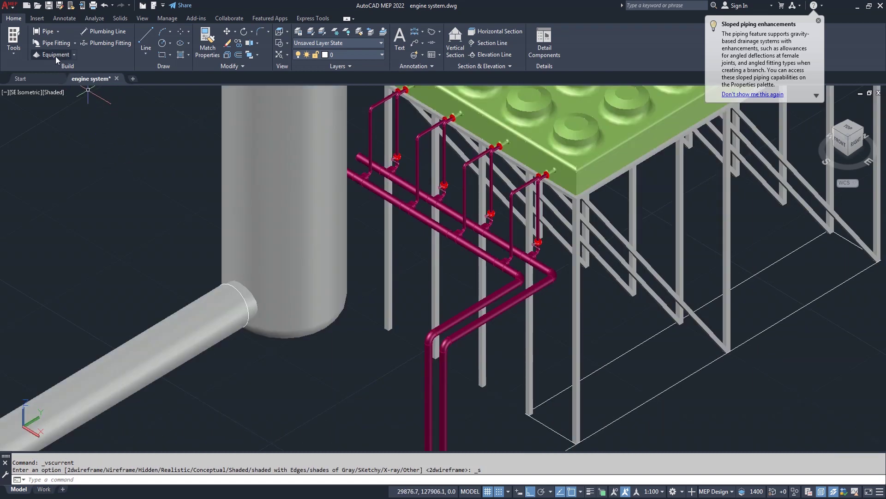
Orbit to a custom angle revealing more platform top, then switch to 2D Wireframe
click(142, 19)
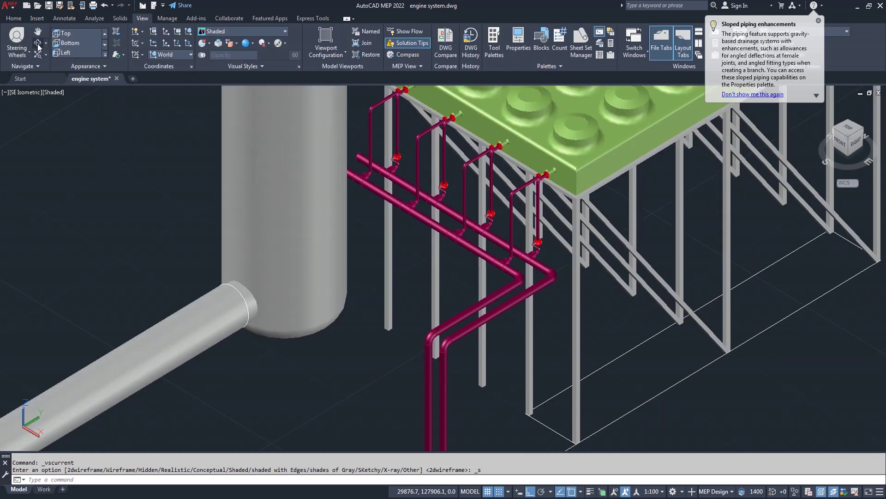
click(38, 44)
mouse_move(530, 311)
mouse_down()
mouse_move(453, 278)
mouse_move(577, 302)
mouse_move(467, 300)
mouse_move(505, 316)
mouse_up()
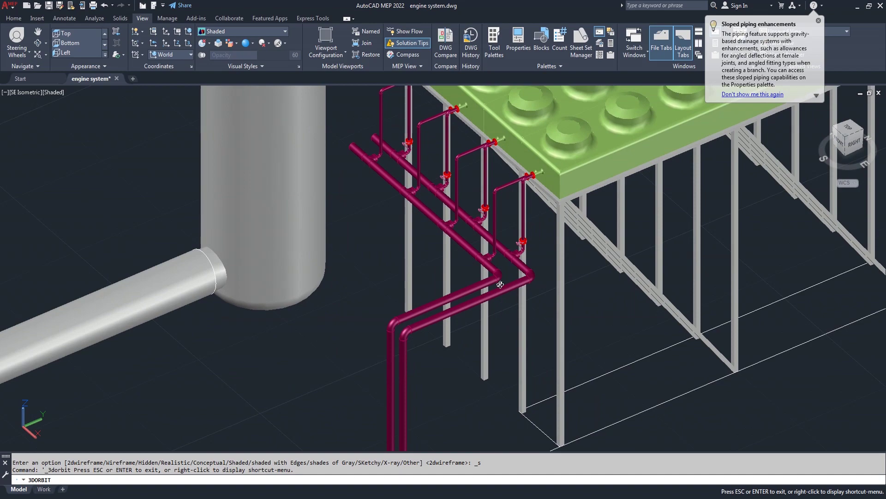
drag(502, 288, 484, 252)
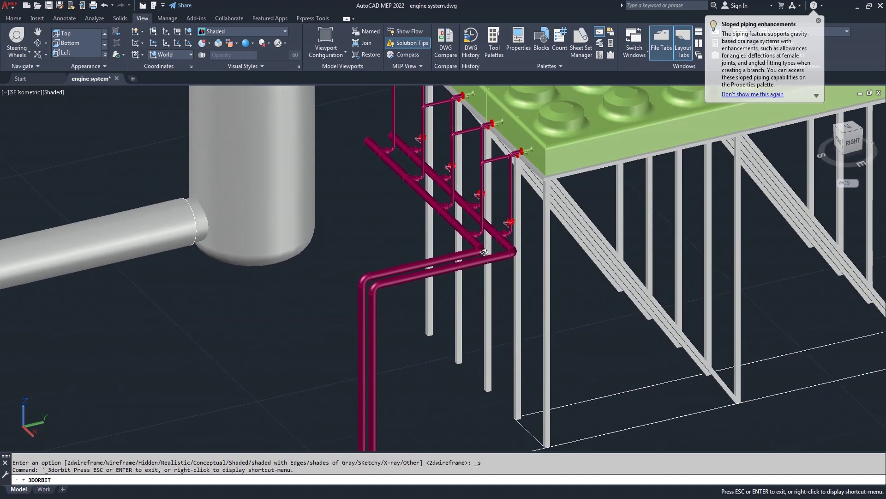
mouse_move(484, 252)
mouse_down()
mouse_move(405, 256)
mouse_move(384, 221)
mouse_up()
right_click(345, 137)
click(363, 143)
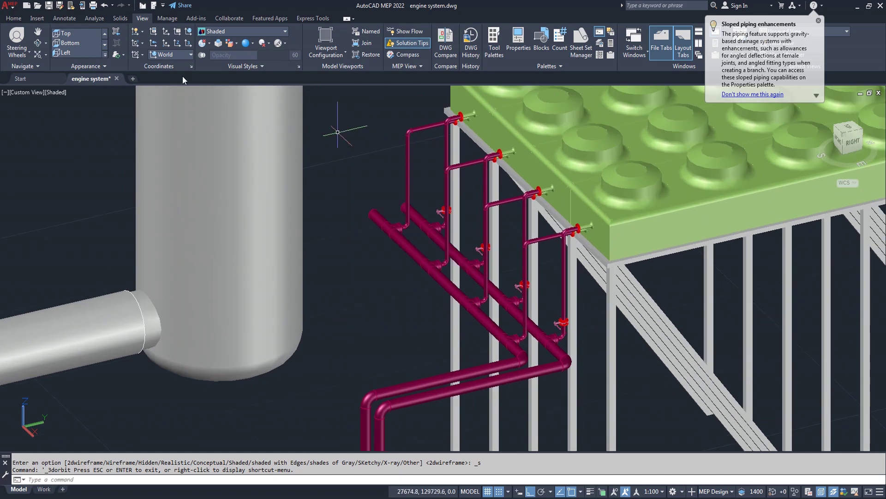
click(56, 93)
click(83, 119)
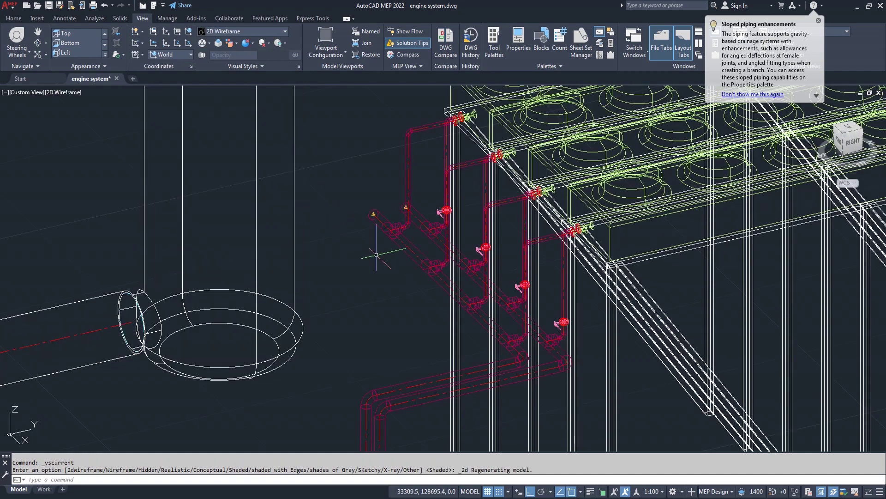
Orbit the wireframe view around the valves and keep the resulting view
scroll(518, 338, up, 5)
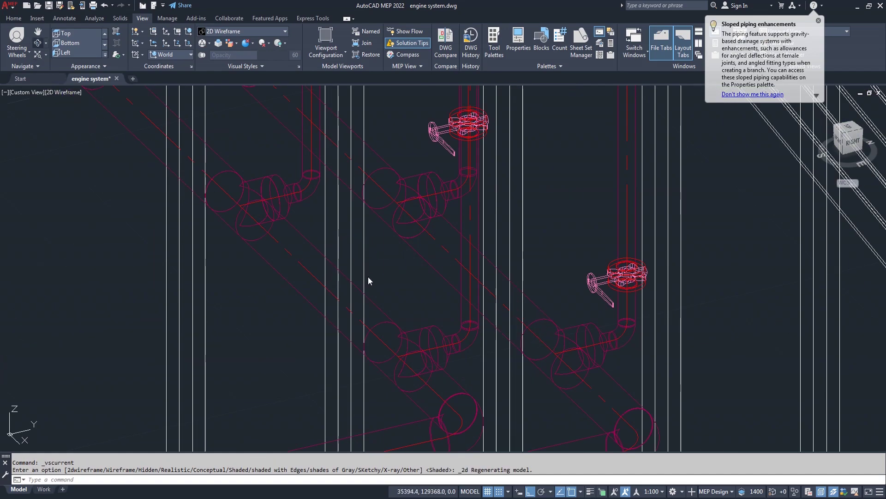
mouse_move(368, 280)
shift+middle_down()
mouse_move(453, 301)
mouse_move(457, 333)
mouse_move(376, 319)
mouse_move(382, 301)
shift+middle_up()
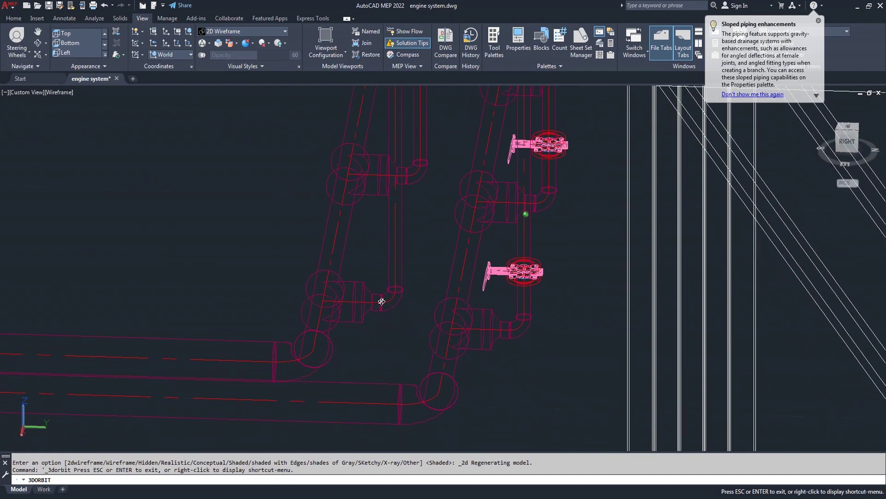
right_click(206, 202)
click(226, 208)
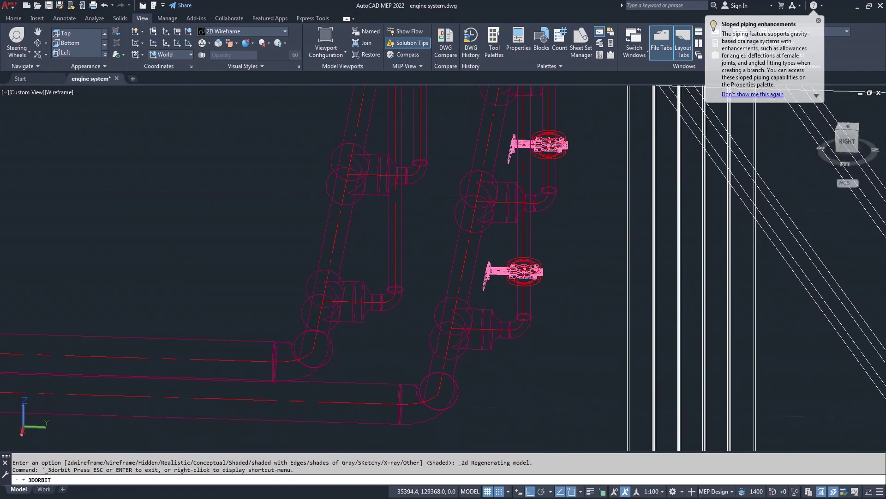
Copy the valve from its centre to a new position on the riser
text(co)
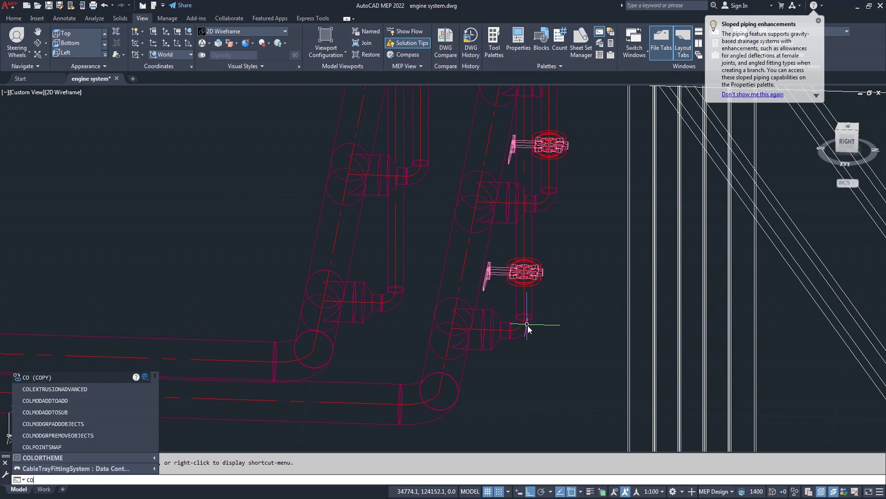
key(Return)
scroll(545, 271, up, 5)
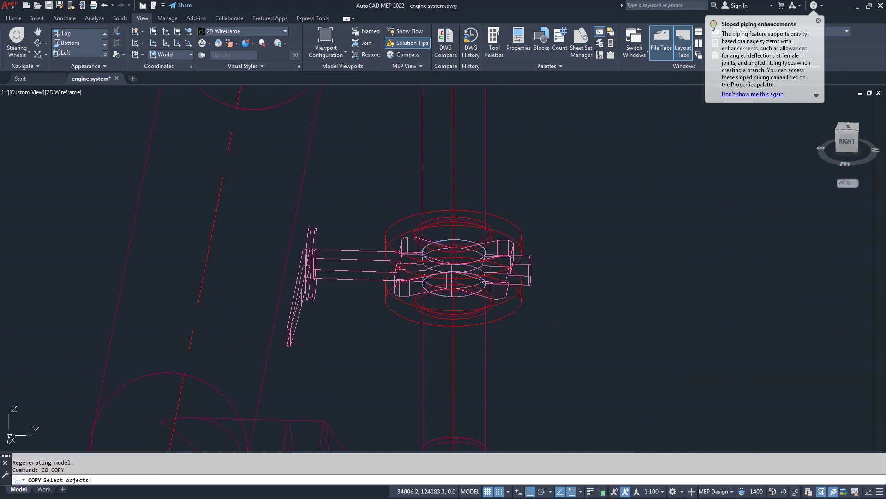
click(530, 267)
key(Return)
scroll(459, 247, up, 4)
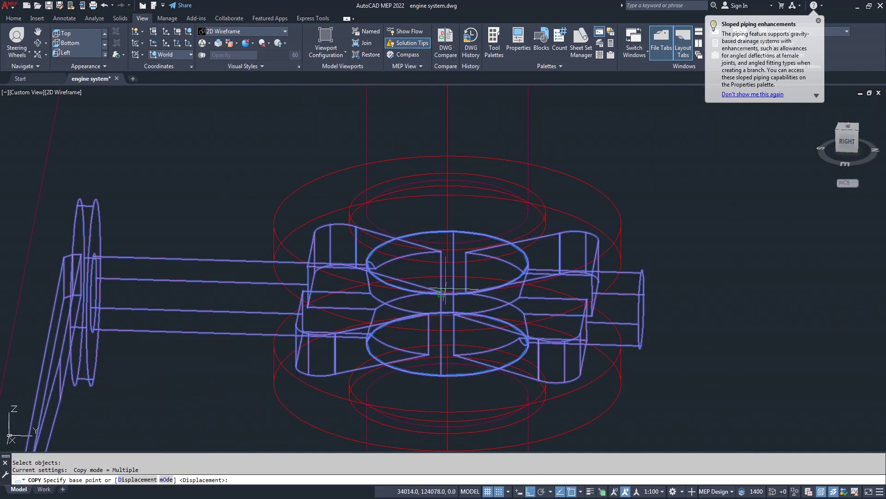
click(447, 262)
scroll(448, 262, down, 5)
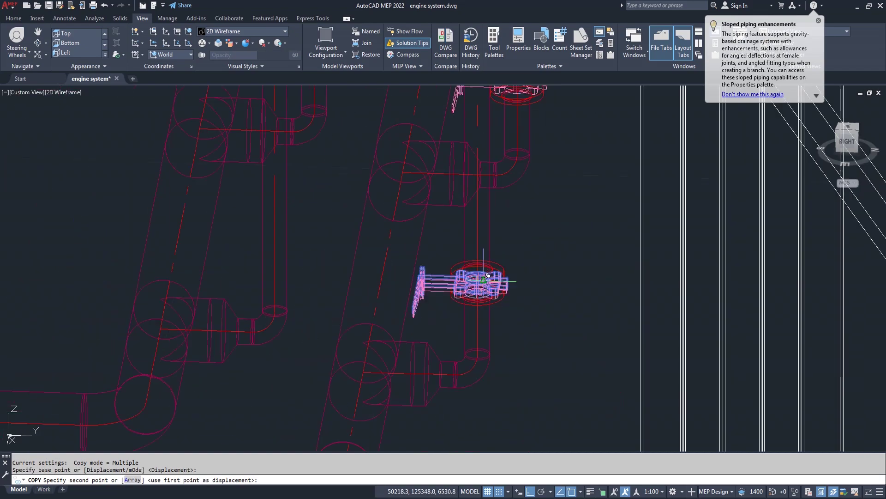
scroll(305, 250, up, 3)
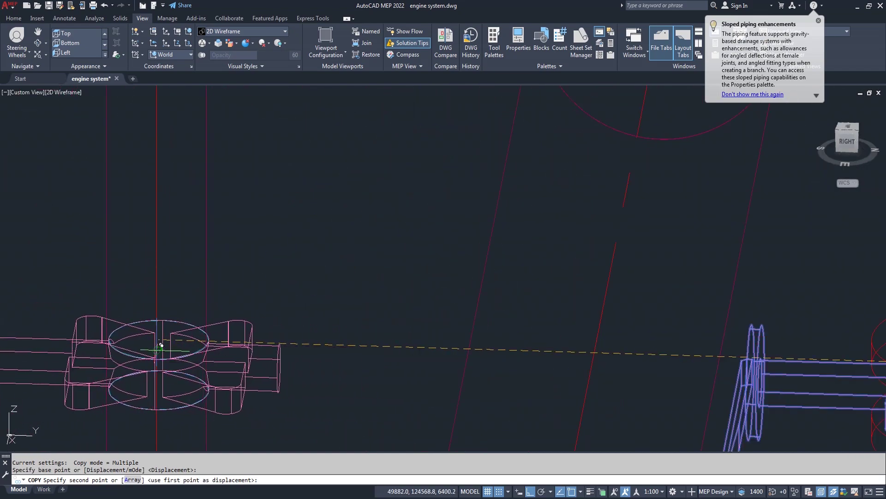
scroll(161, 335, up, 5)
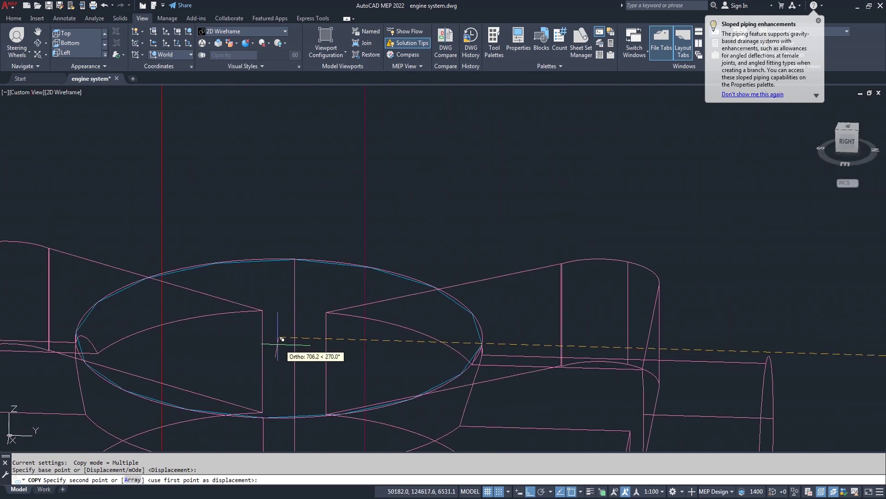
click(161, 335)
scroll(161, 334, down, 3)
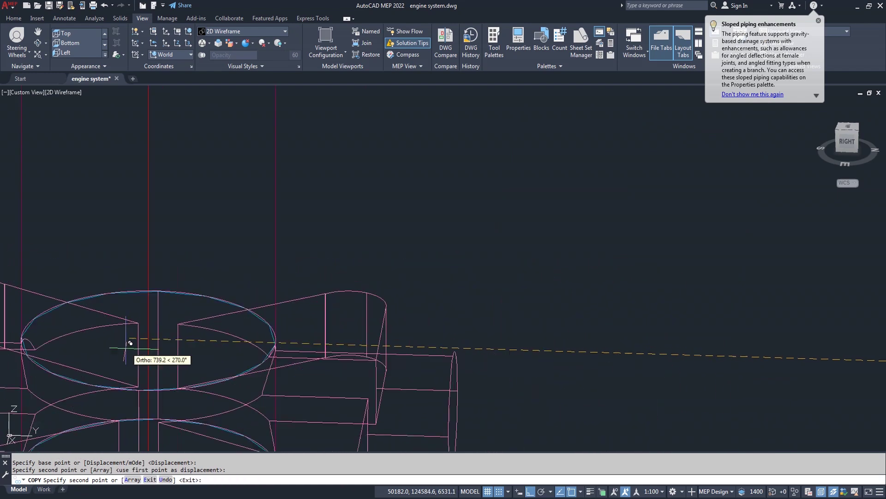
scroll(136, 345, down, 3)
key(Return)
key(Return)
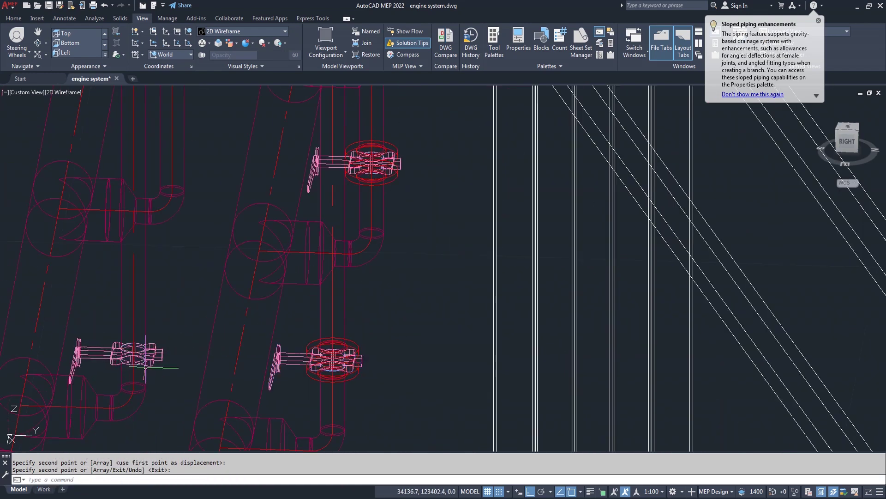
Select the left valve for copying, then cancel that copy
click(151, 354)
key(Return)
scroll(133, 334, up, 5)
scroll(133, 334, up, 2)
scroll(134, 343, down, 4)
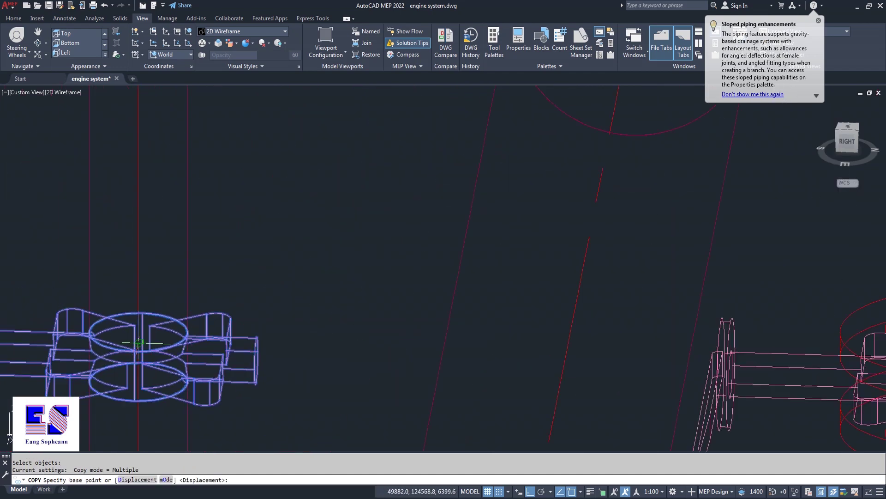
key(Escape)
scroll(231, 319, up, 4)
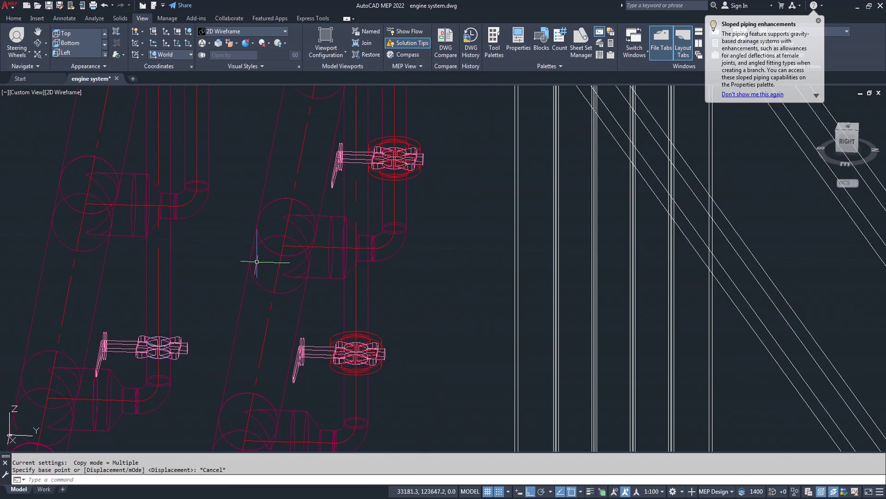
scroll(257, 262, down, 2)
scroll(257, 386, up, 2)
Copy the centre valve from its centre onto the left riser
key(Return)
click(412, 280)
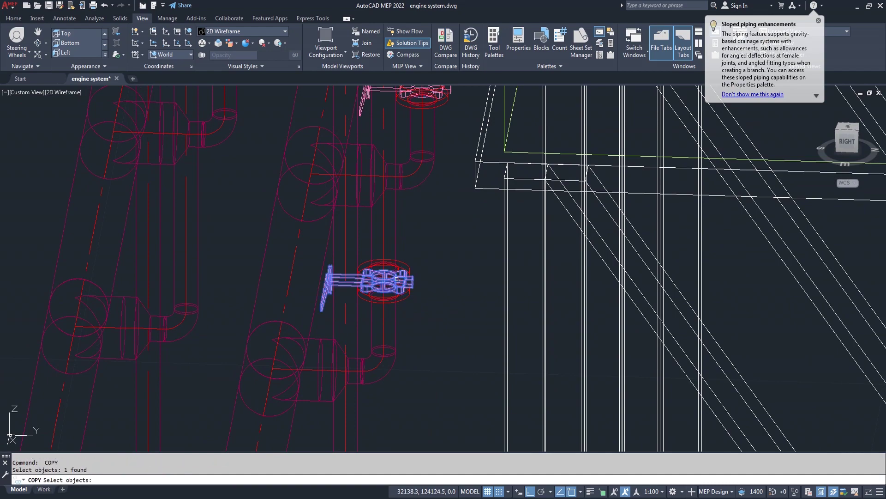
scroll(399, 277, up, 8)
key(Return)
click(303, 261)
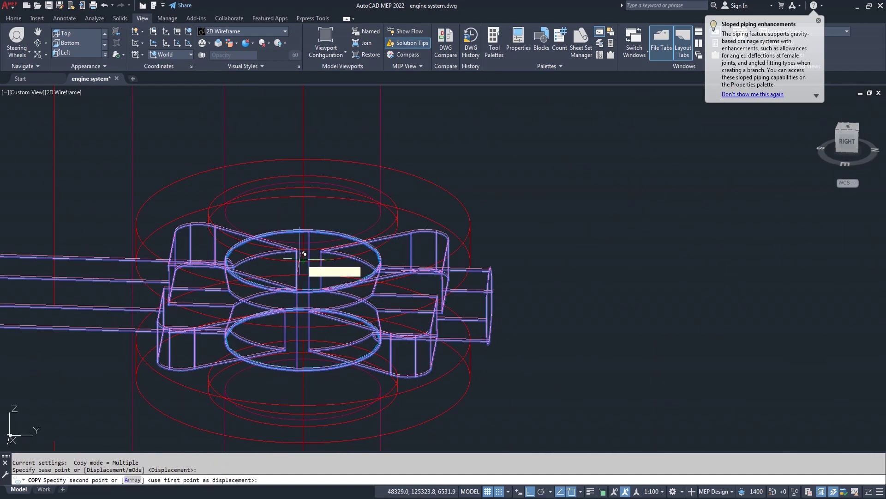
scroll(303, 261, down, 4)
scroll(145, 252, down, 3)
scroll(145, 251, up, 5)
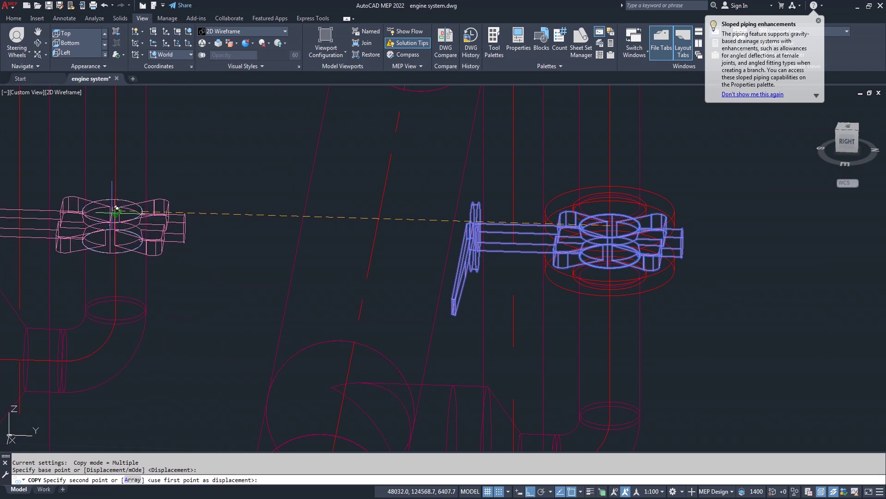
scroll(117, 210, up, 6)
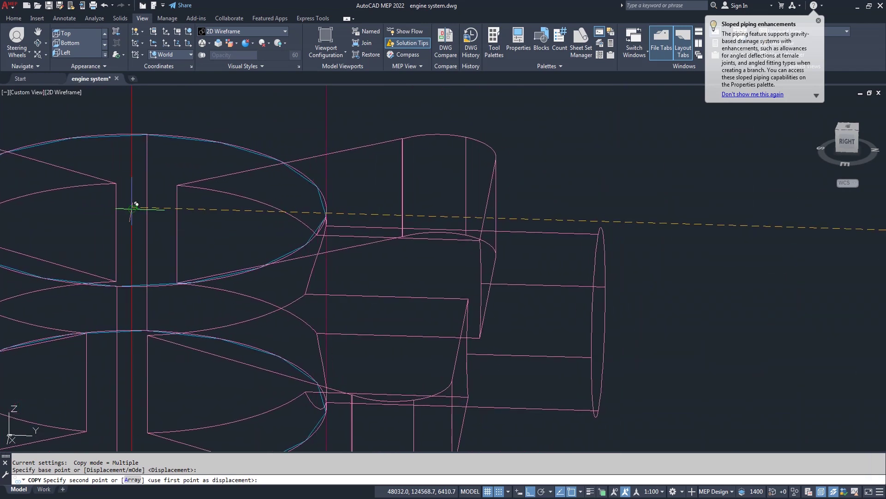
click(135, 203)
scroll(118, 218, down, 2)
scroll(110, 268, down, 3)
scroll(111, 267, down, 5)
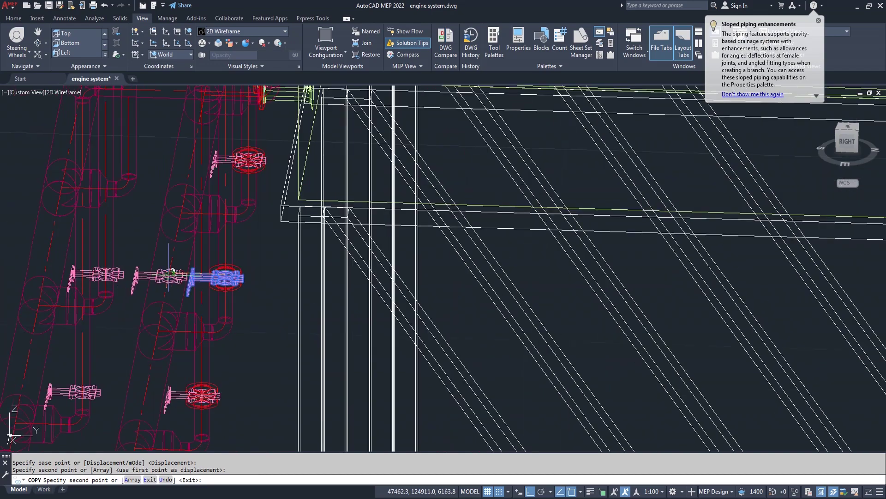
key(Return)
Copy the lower valve from its centre to its new spot on the riser
scroll(193, 252, up, 2)
scroll(246, 339, up, 2)
scroll(246, 339, up, 3)
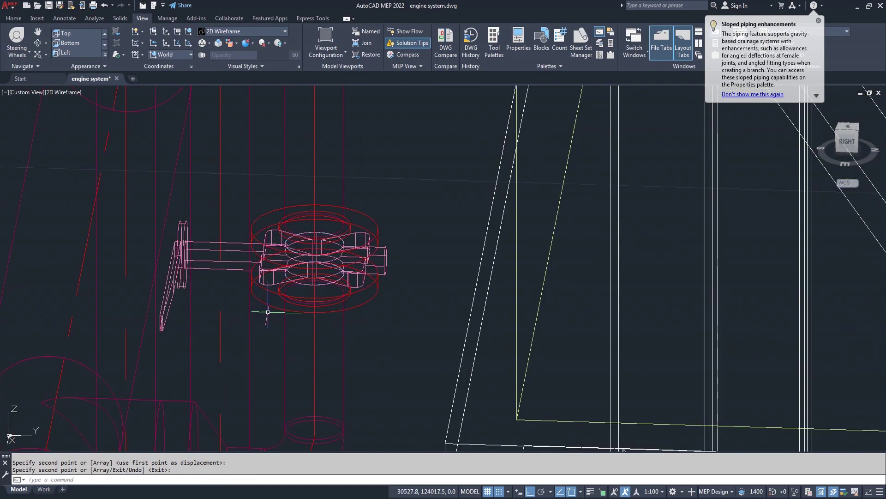
key(Return)
click(385, 263)
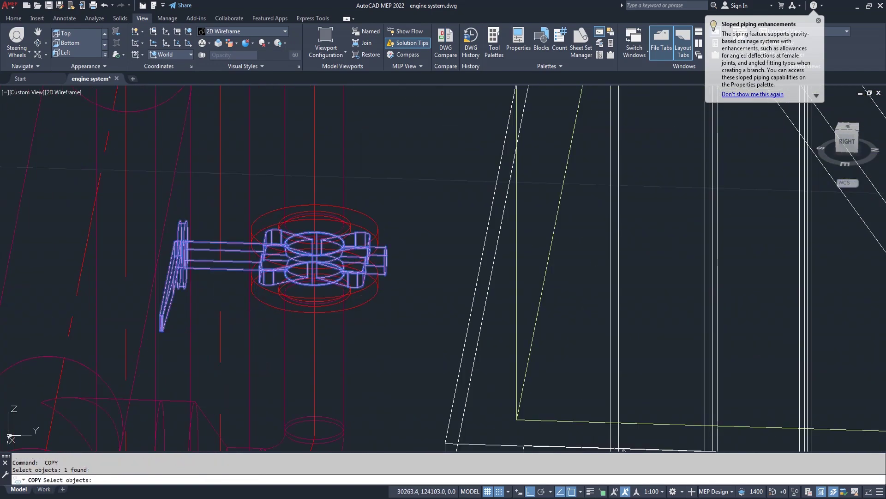
scroll(323, 242, up, 5)
key(Return)
click(296, 256)
scroll(298, 267, down, 5)
scroll(259, 267, up, 5)
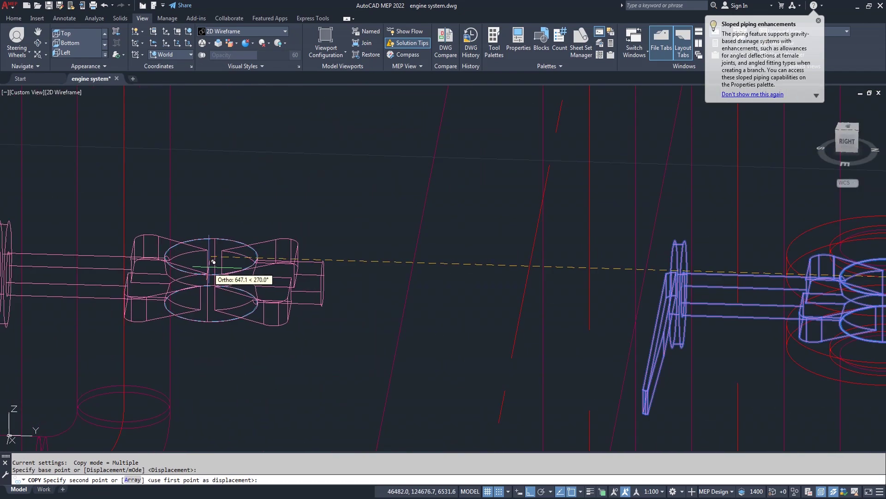
click(128, 248)
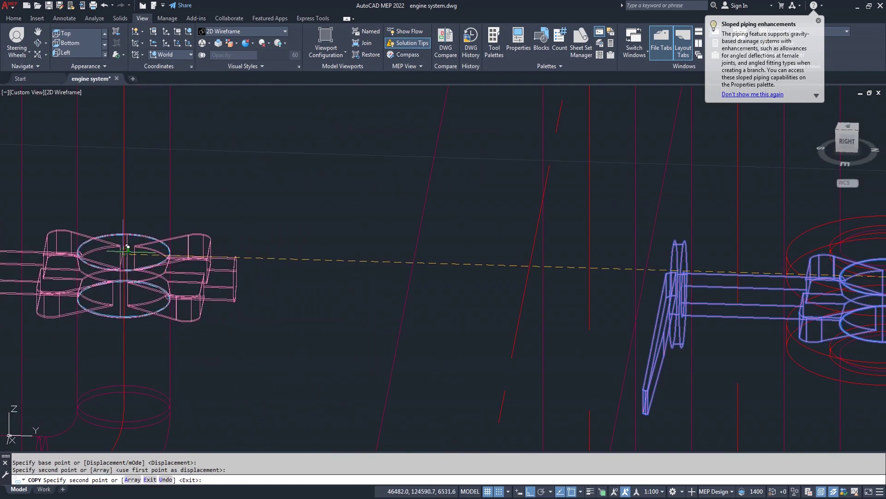
scroll(138, 323, down, 5)
scroll(276, 239, down, 3)
key(Return)
Pan to the next riser and copy a valve onto the neighbouring riser
scroll(287, 217, up, 3)
middle_drag(295, 217, 474, 296)
key(Return)
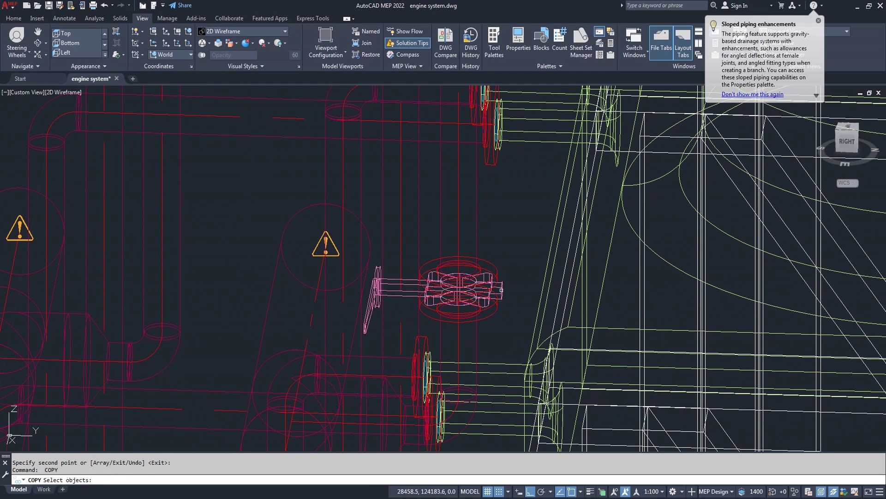
click(502, 290)
scroll(462, 282, up, 6)
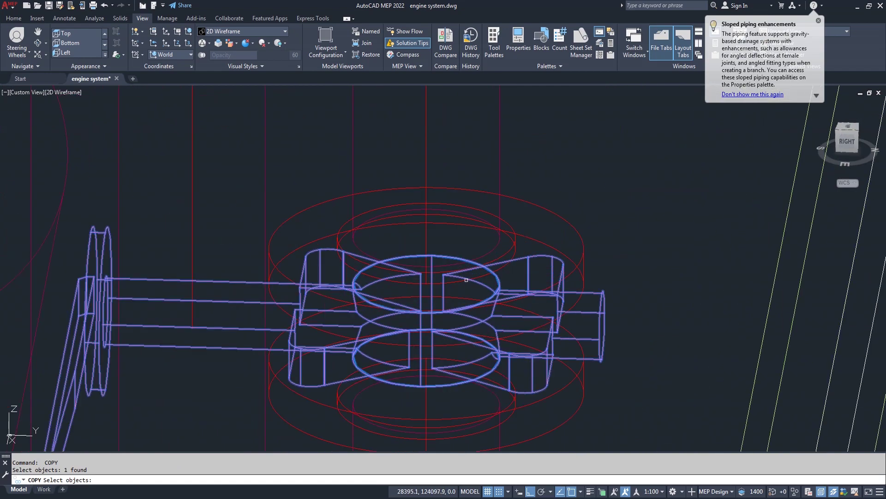
key(Return)
click(427, 284)
scroll(517, 291, down, 4)
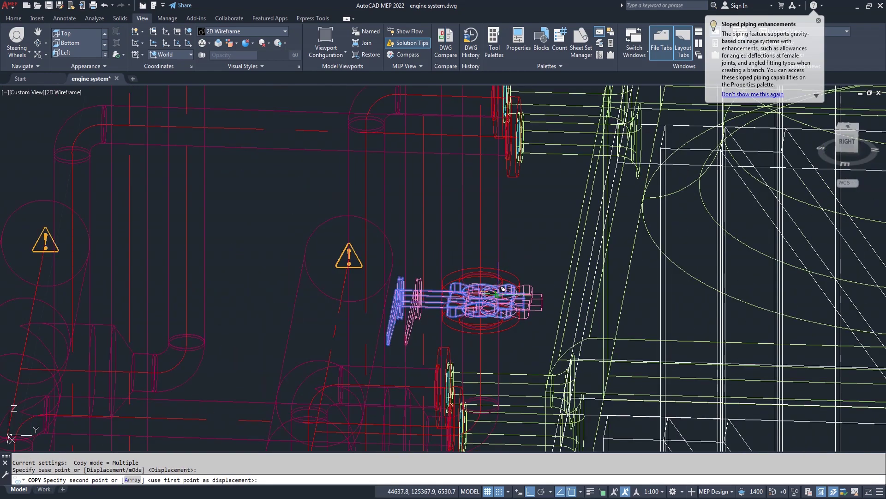
scroll(200, 272, up, 6)
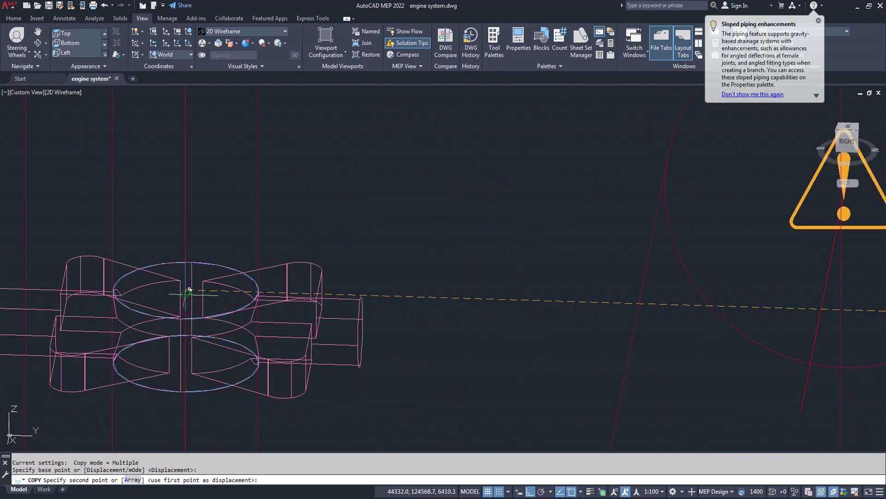
click(355, 272)
key(Return)
Zoom out and switch to an isometric view of the whole model
scroll(355, 272, down, 4)
scroll(354, 275, down, 3)
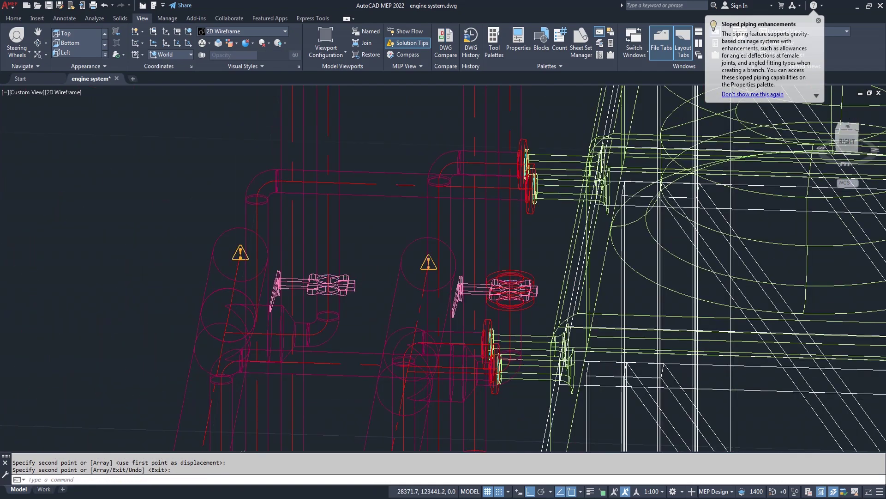
scroll(353, 277, up, 4)
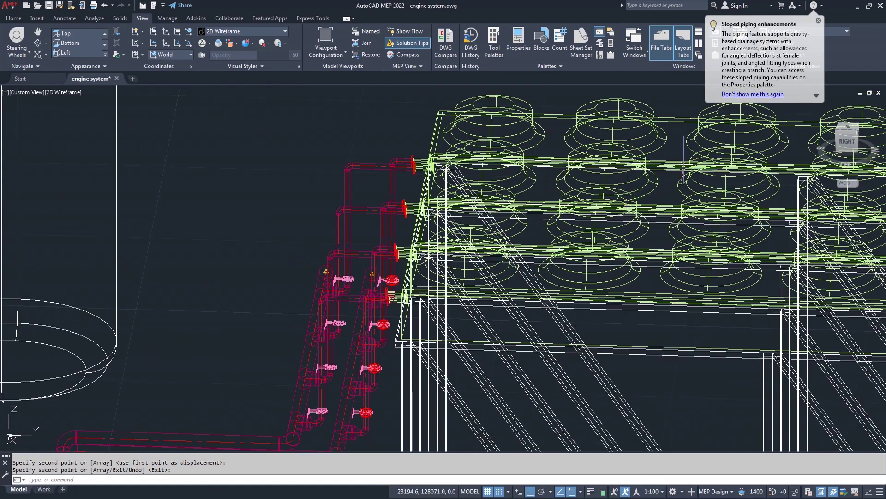
click(838, 132)
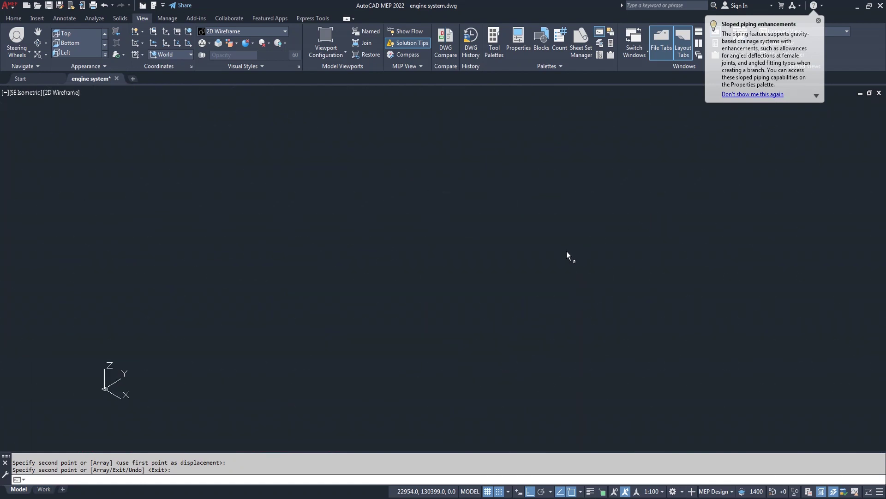
Erase the vertical pipe above the lower valve
scroll(537, 267, up, 4)
scroll(539, 240, up, 3)
scroll(531, 249, up, 3)
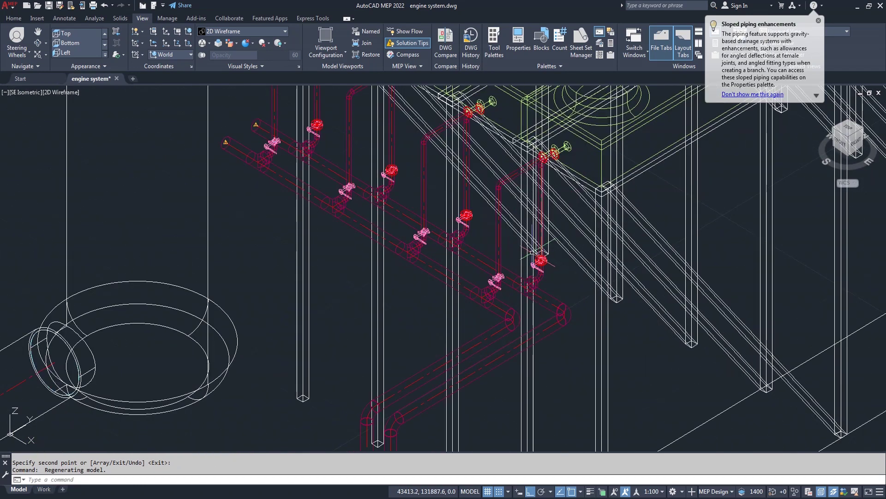
scroll(490, 274, up, 2)
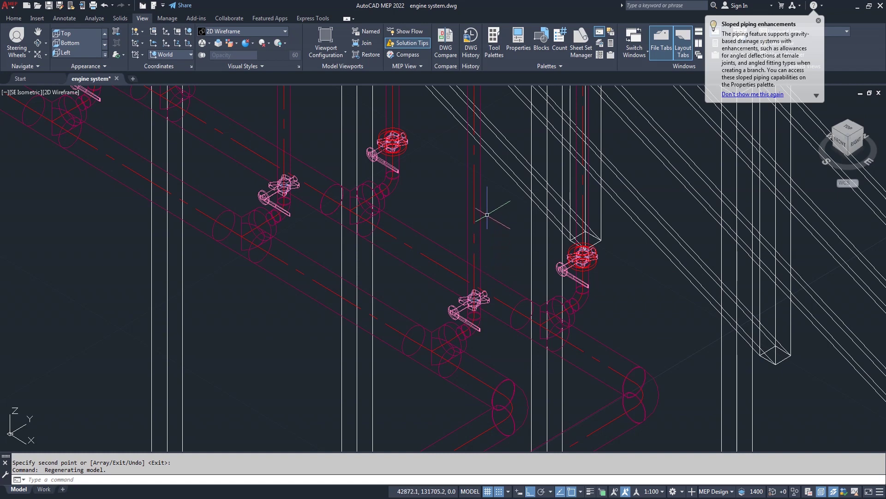
drag(487, 215, 467, 224)
text(e)
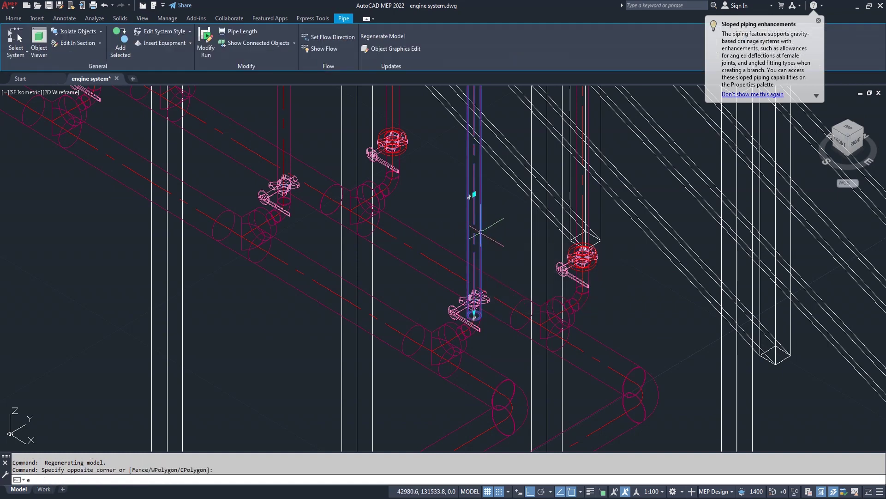
key(Return)
Draw a pipe from the valve's connector, accepting the substitute fitting part
scroll(473, 300, up, 2)
scroll(470, 284, up, 2)
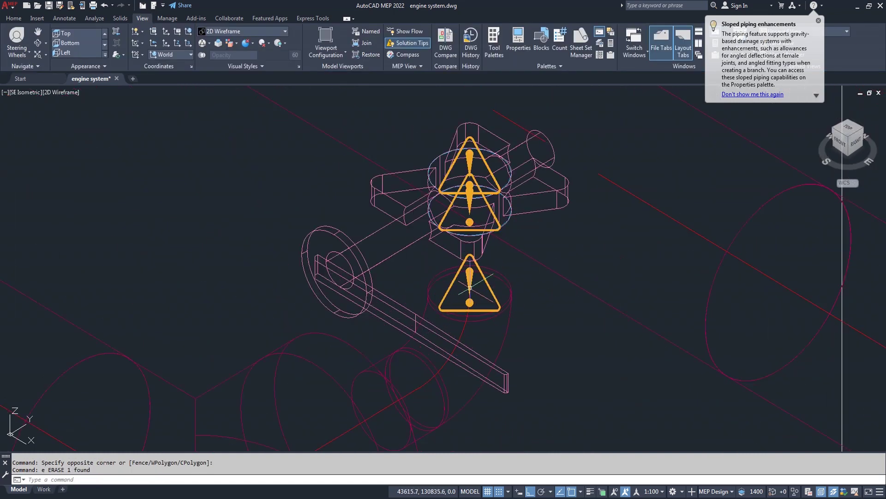
click(465, 256)
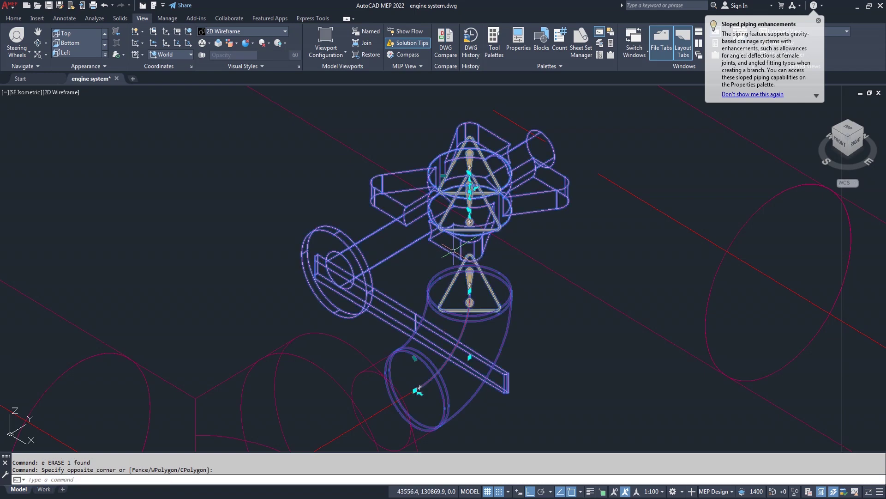
key(Escape)
click(461, 248)
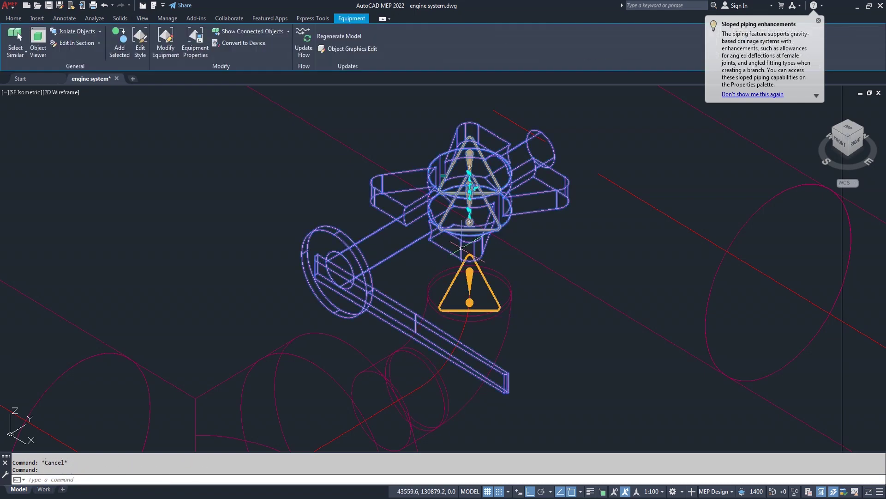
click(470, 222)
scroll(464, 259, up, 2)
scroll(460, 274, up, 2)
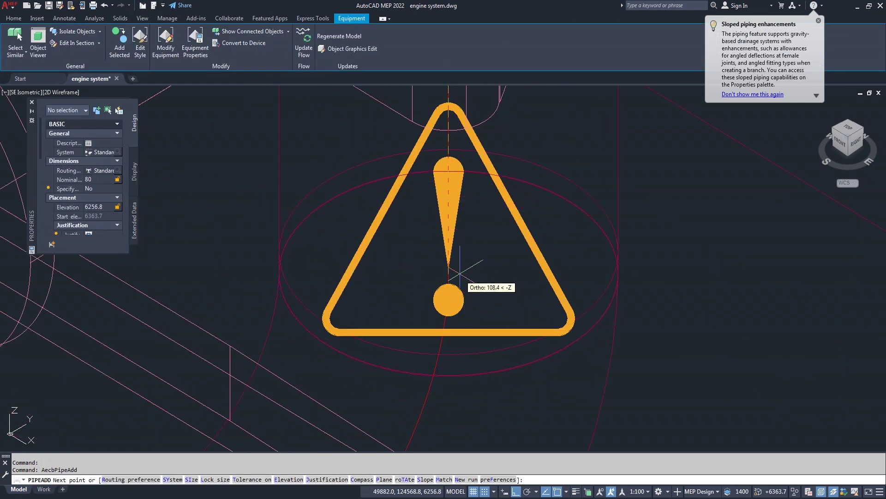
click(449, 251)
click(458, 319)
scroll(444, 297, down, 3)
key(Escape)
Run a pipe from the valve's connector up to the elbow's open end, accepting the substitution
scroll(424, 284, up, 4)
click(382, 312)
click(378, 324)
scroll(377, 319, down, 3)
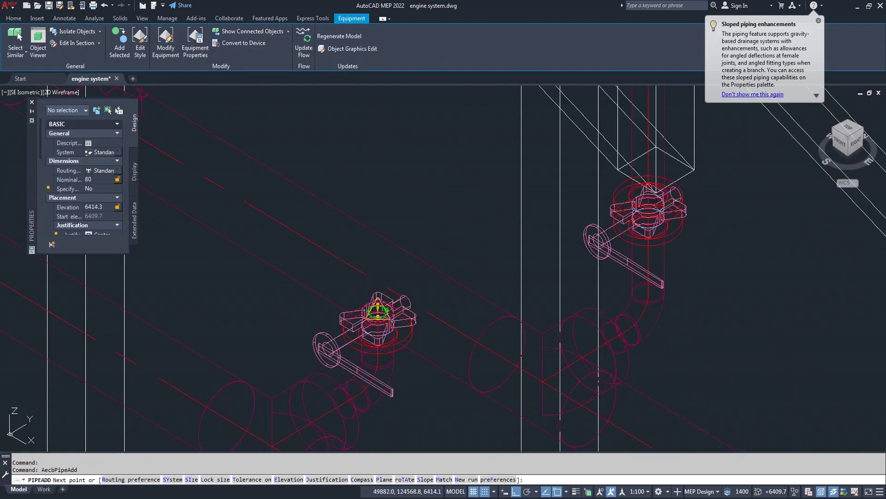
scroll(382, 222, up, 3)
scroll(381, 222, up, 3)
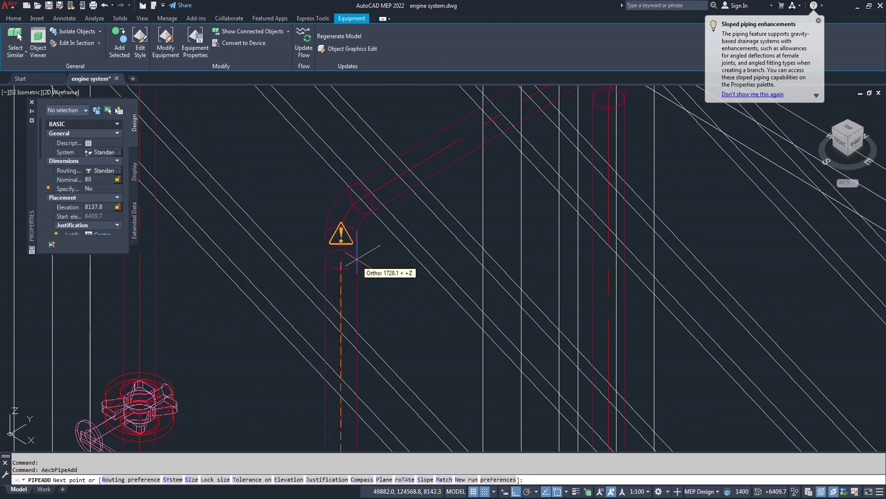
scroll(341, 222, up, 3)
click(315, 204)
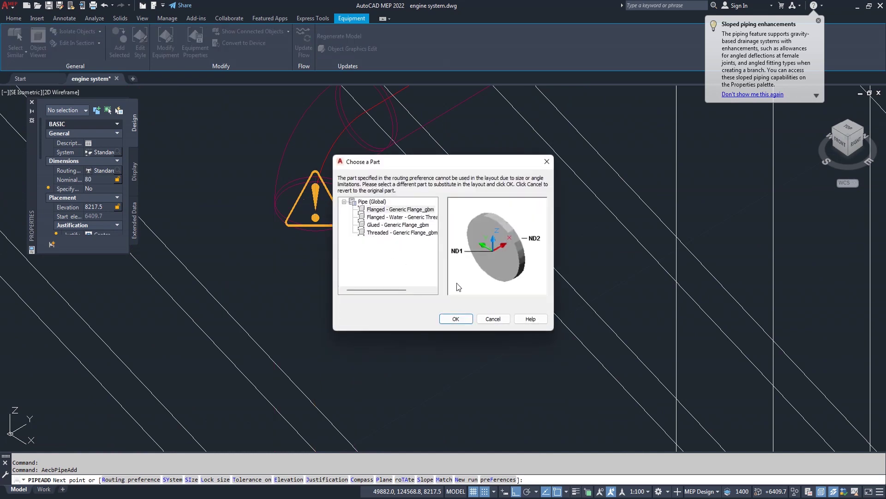
click(456, 318)
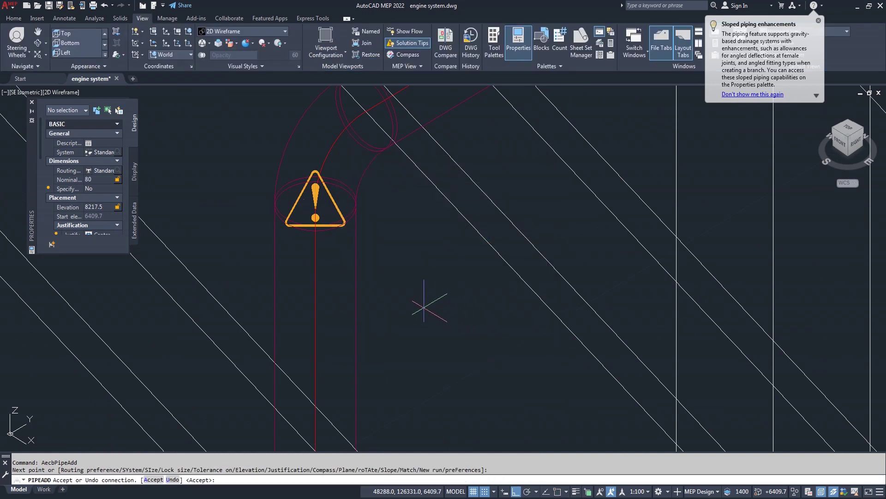
key(Return)
scroll(447, 294, down, 5)
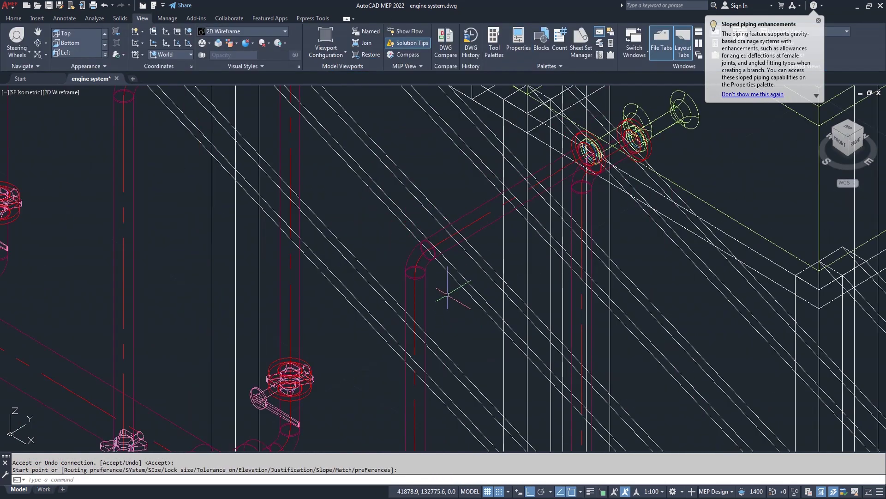
Erase the first old vertical pipe above the valves
scroll(447, 294, down, 3)
click(374, 313)
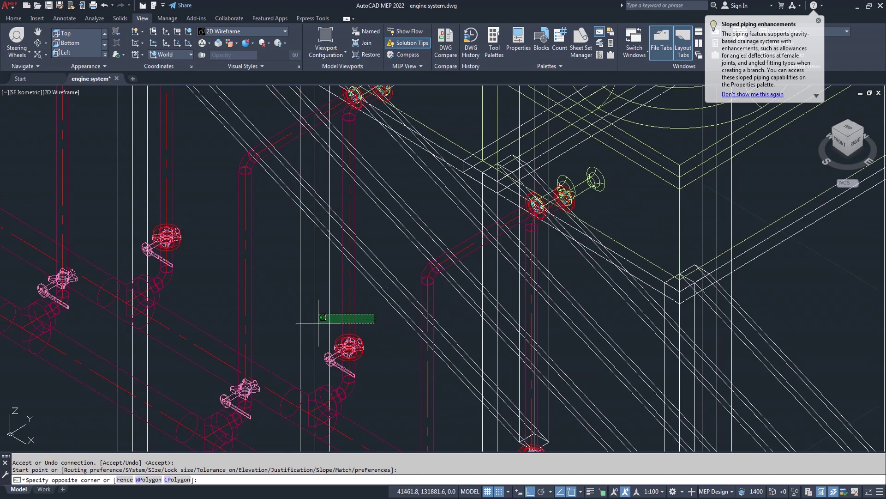
click(374, 339)
click(257, 301)
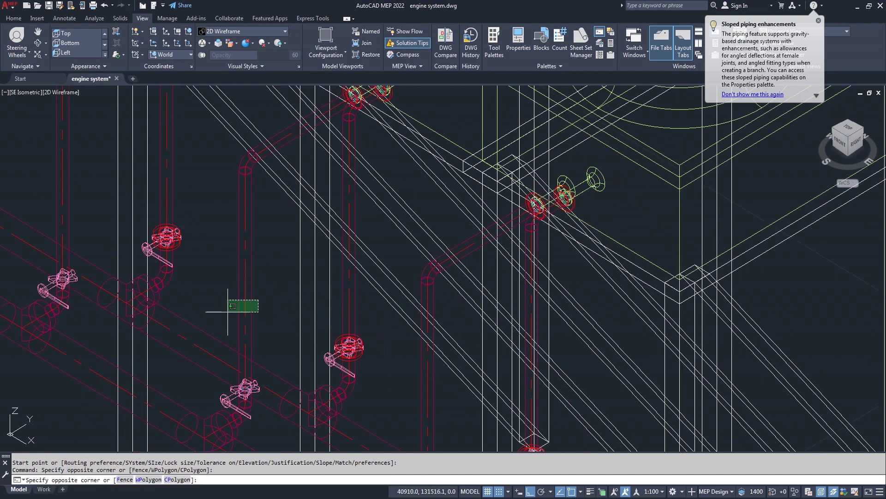
click(227, 312)
text(E)
key(Return)
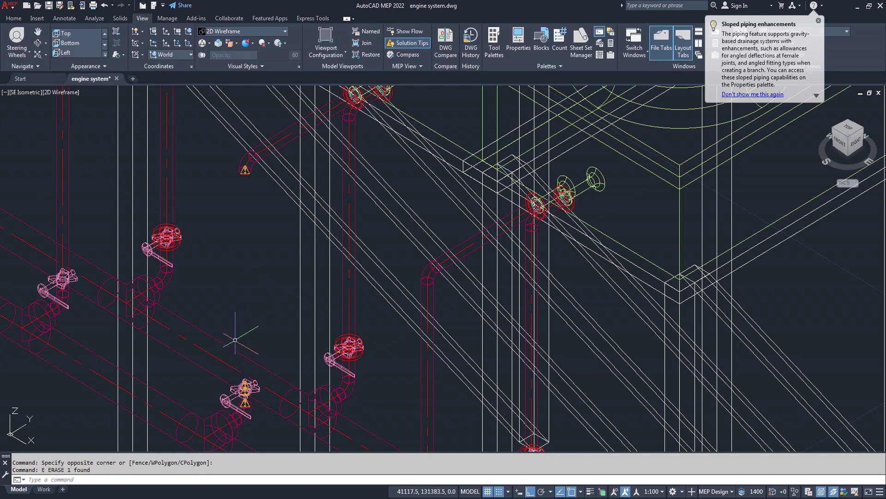
scroll(246, 384, up, 5)
Route a new pipe from the lower valve up to the elbow's open end, accepting the substitute fitting
click(257, 395)
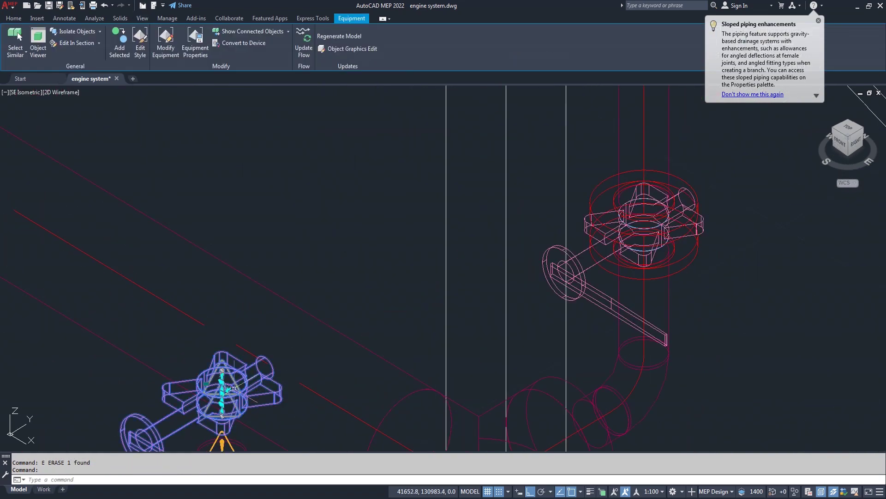
click(222, 442)
scroll(229, 353, down, 5)
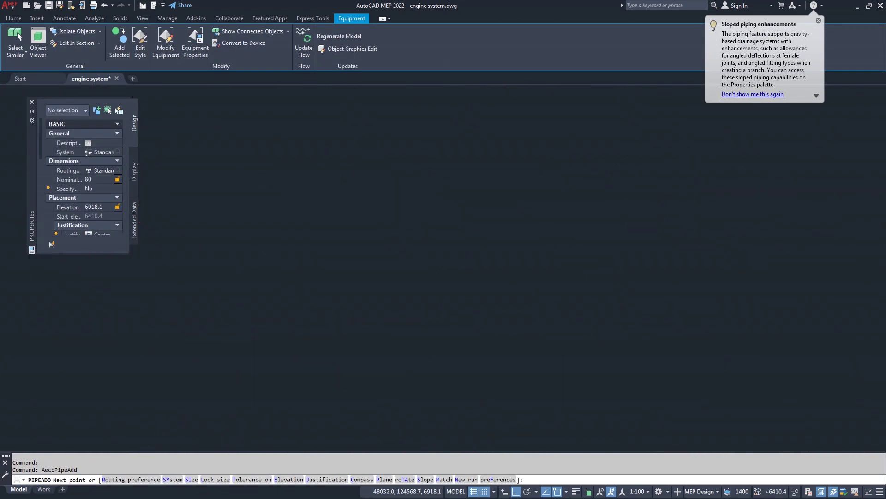
scroll(225, 138, up, 3)
scroll(222, 138, up, 2)
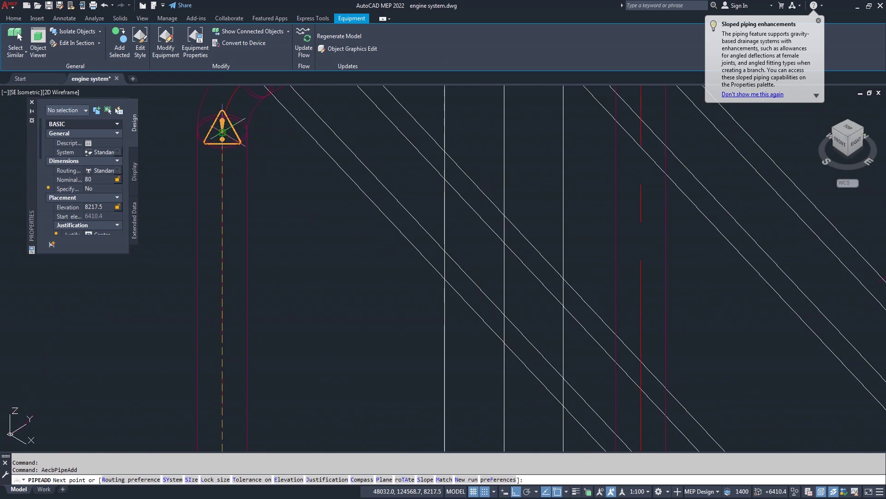
click(222, 131)
click(462, 320)
right_click(286, 282)
click(319, 287)
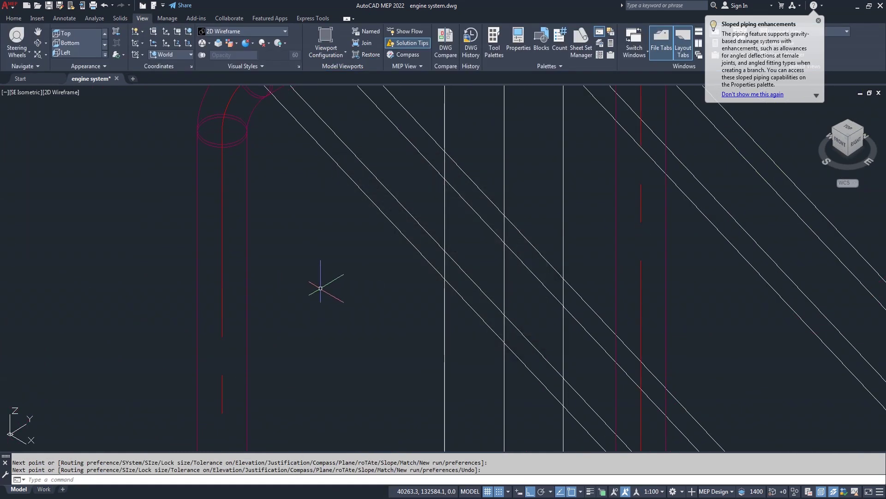
scroll(319, 288, down, 2)
scroll(321, 293, down, 2)
scroll(326, 307, down, 2)
scroll(308, 417, up, 3)
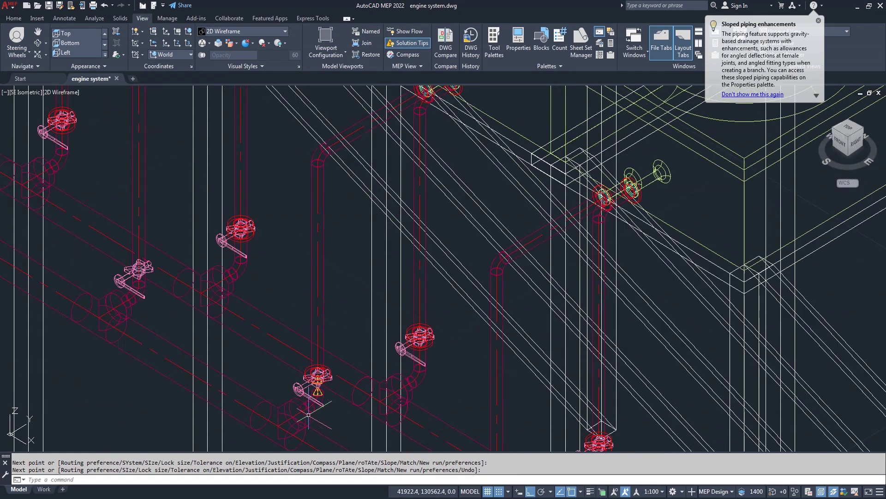
scroll(330, 358, up, 2)
Add a pipe from the next valve down to the lower connector, accepting the substitute fitting
click(327, 331)
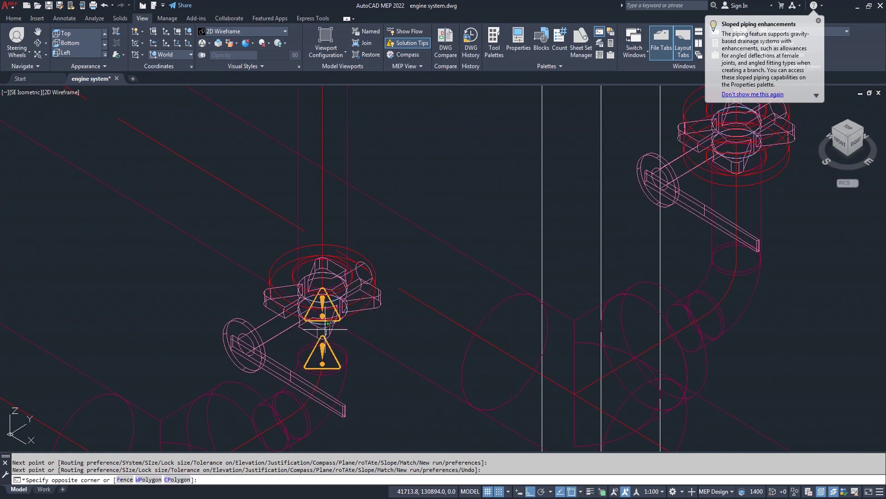
click(309, 337)
key(Escape)
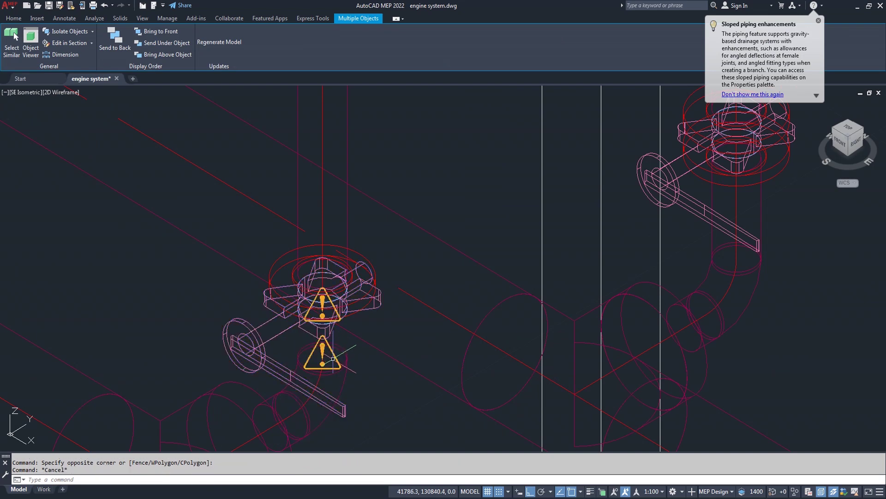
scroll(336, 357, up, 4)
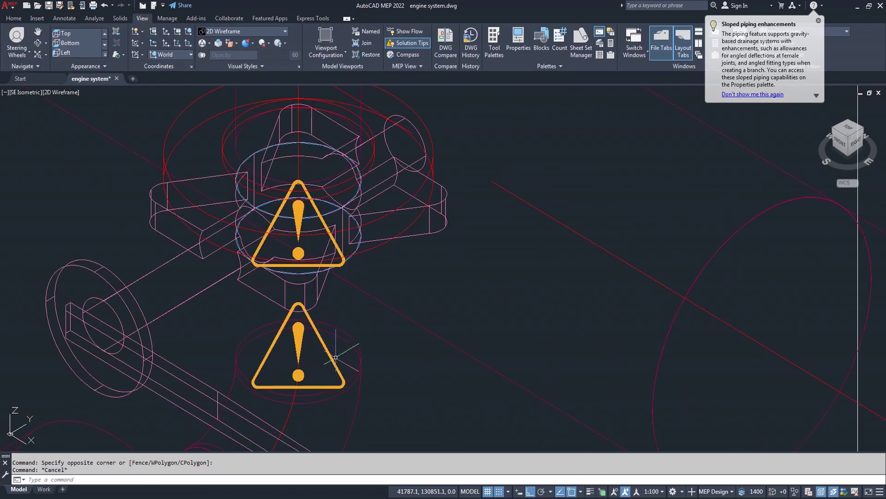
click(316, 302)
click(298, 248)
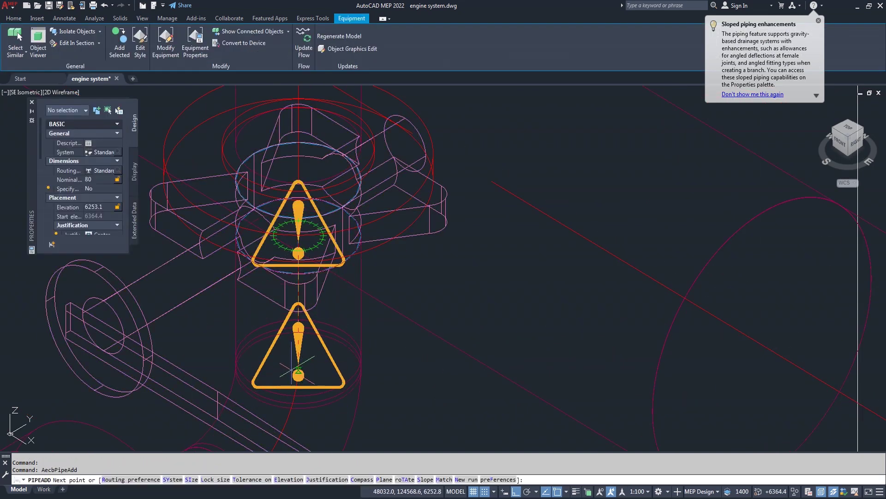
scroll(302, 370, up, 5)
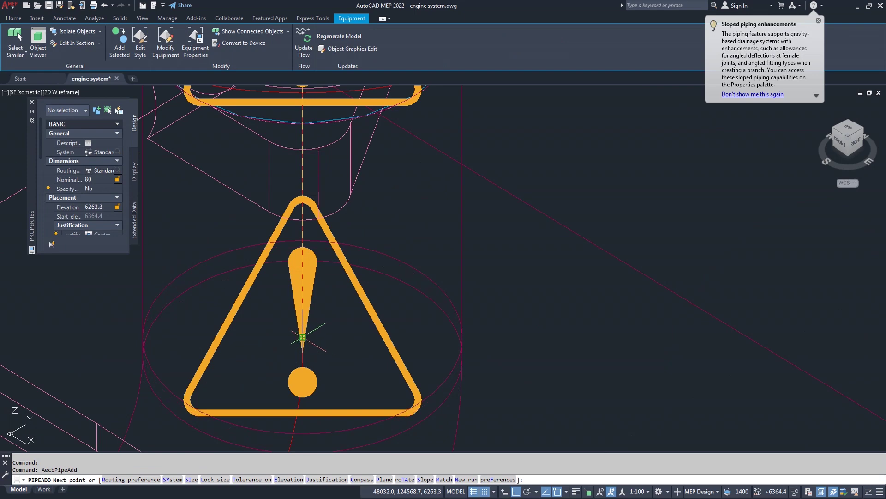
click(302, 337)
click(454, 319)
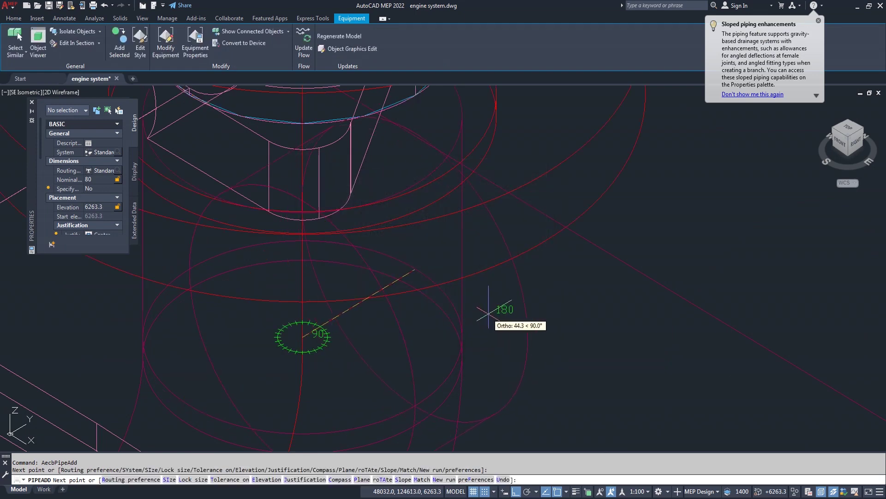
right_click(516, 301)
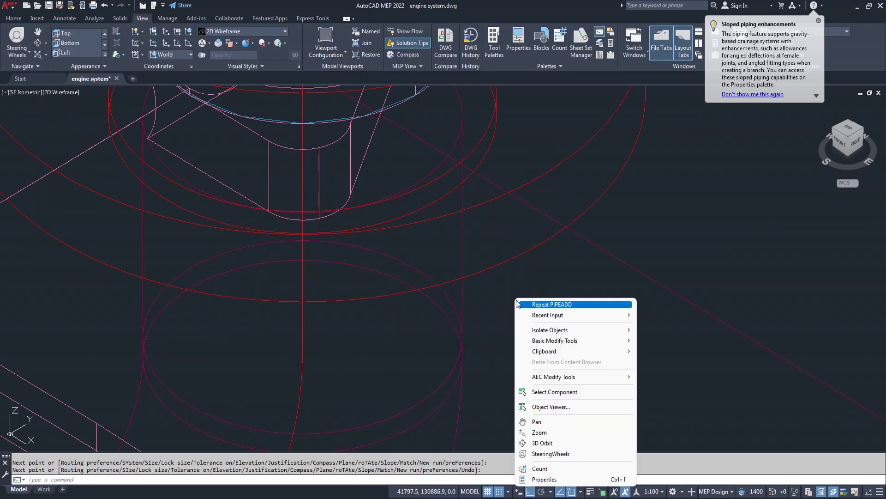
key(Escape)
Erase the second vertical pipe above the next valve
scroll(360, 330, down, 2)
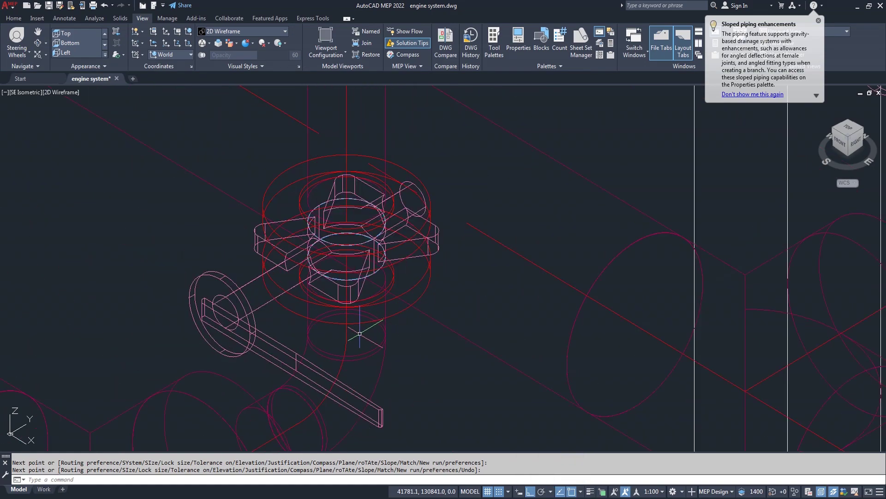
scroll(323, 342, down, 2)
scroll(314, 351, down, 2)
scroll(312, 351, down, 1)
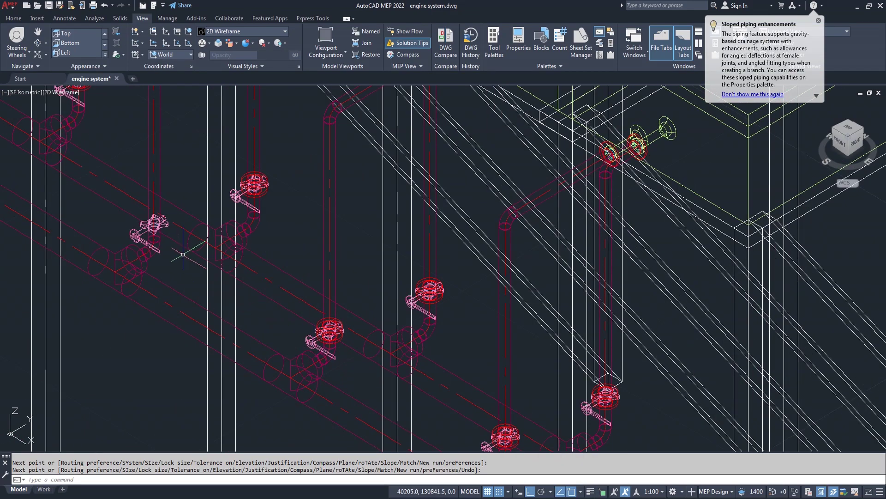
middle_drag(179, 253, 316, 375)
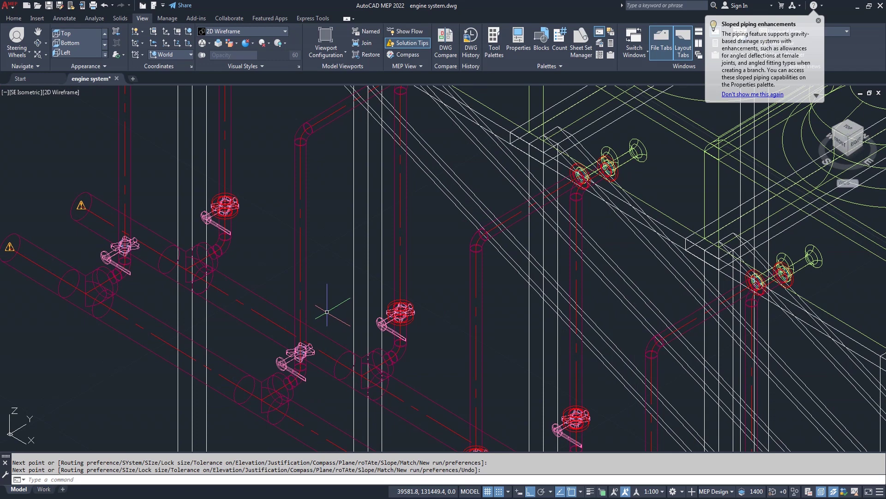
text(E)
key(Return)
click(333, 311)
click(273, 253)
key(Return)
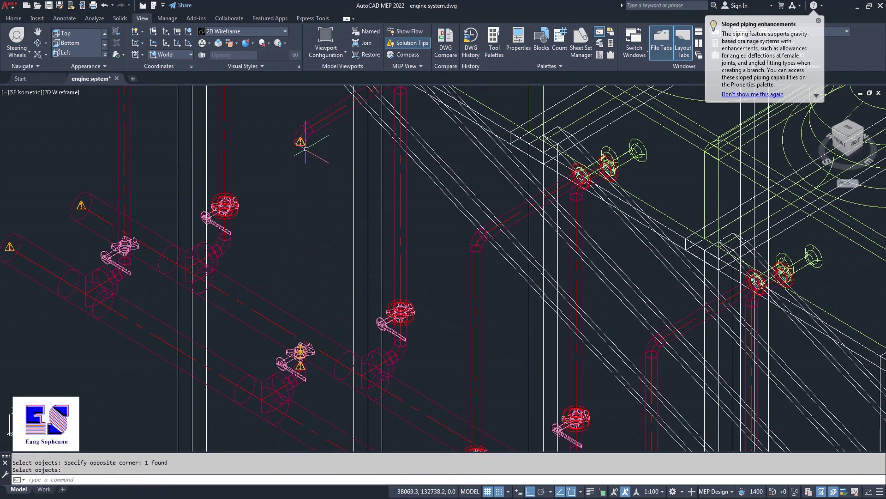
Run a new pipe from the fitting down to the valve, accepting the substitute flange and connection
click(305, 143)
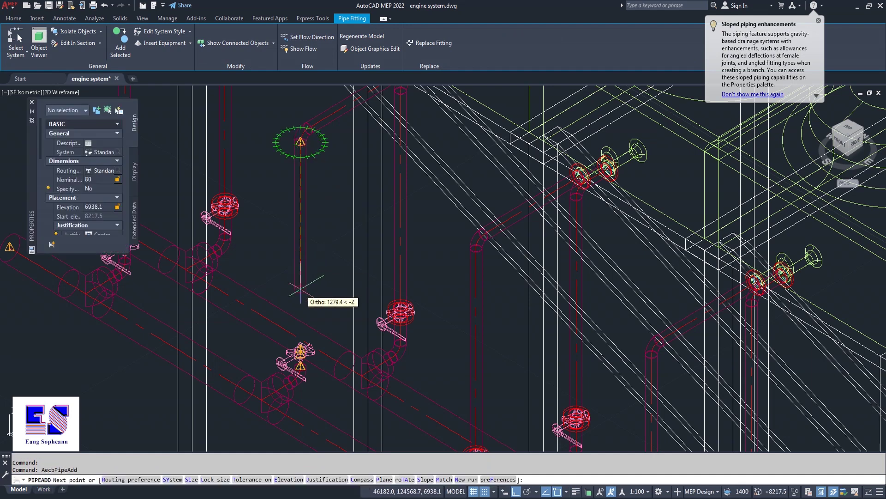
scroll(300, 350, up, 2)
scroll(295, 333, up, 4)
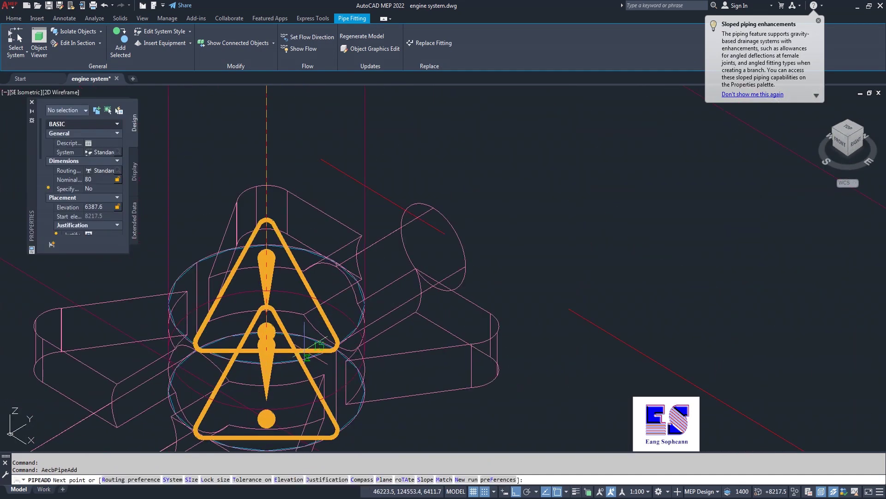
click(266, 304)
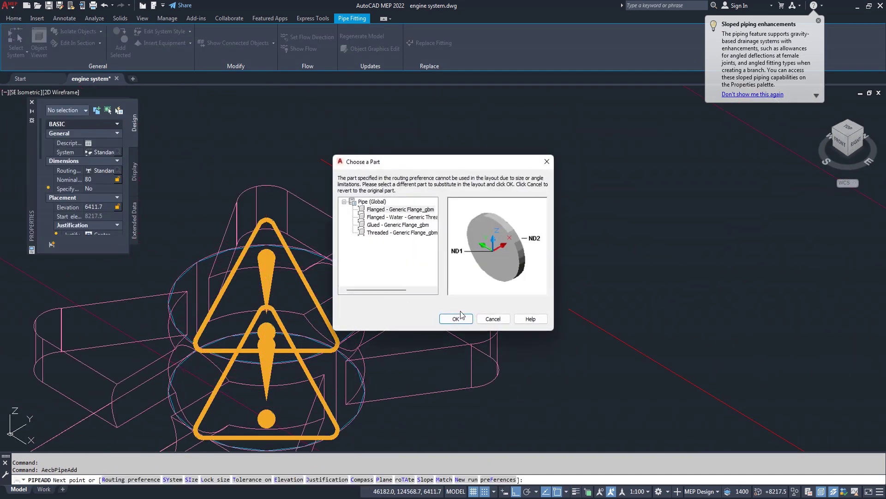
click(456, 318)
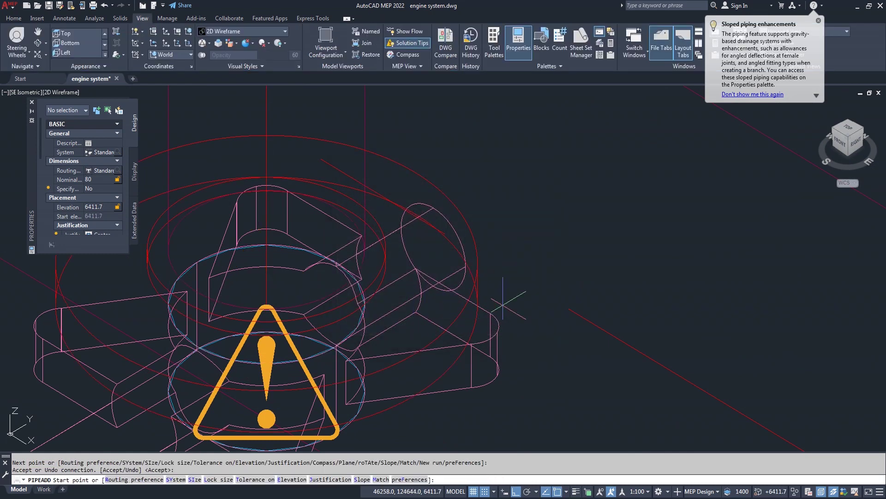
scroll(490, 305, down, 4)
key(Return)
Add a pipe from that valve's connector down to the lower valve, accepting the substitute part
middle_drag(443, 395, 379, 322)
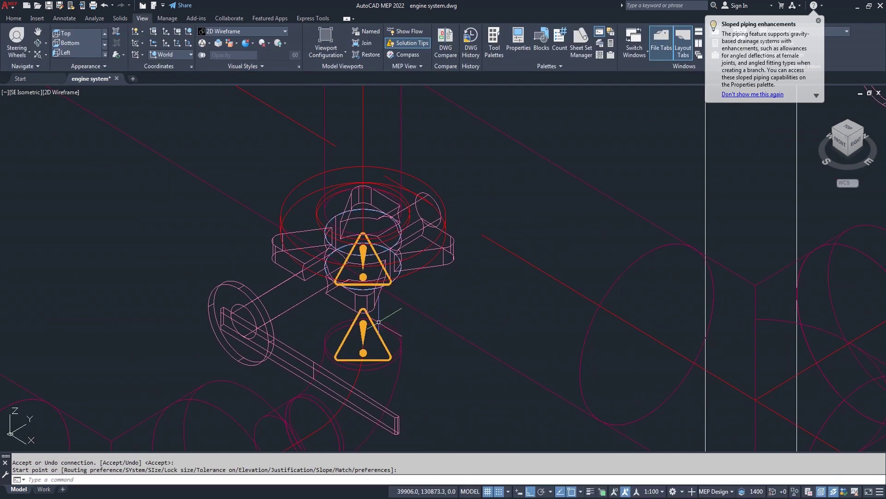
click(370, 272)
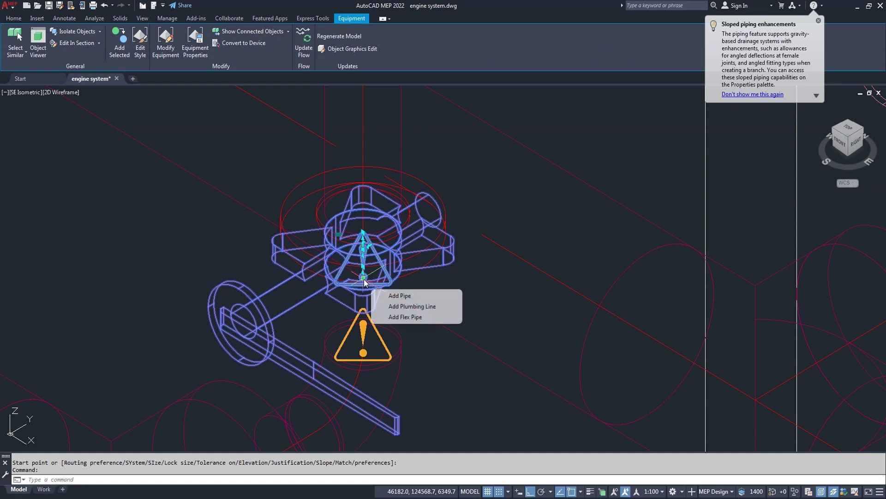
click(363, 276)
scroll(363, 339, up, 2)
scroll(360, 341, up, 2)
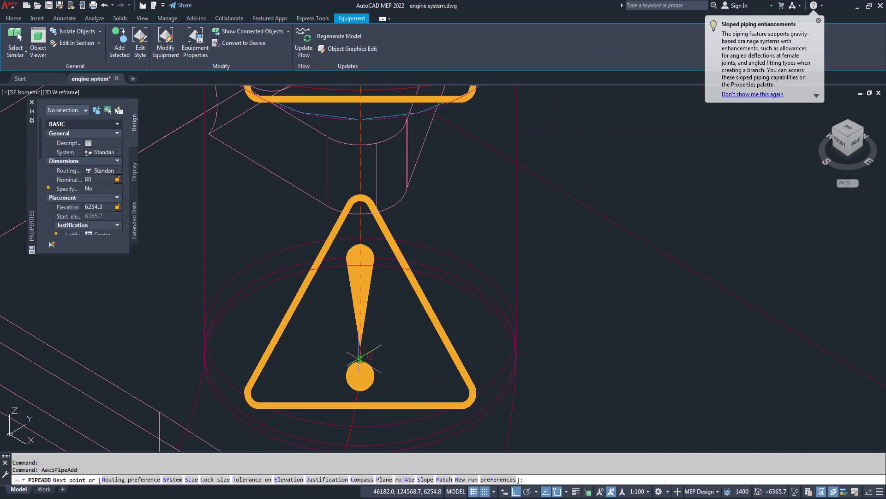
click(360, 332)
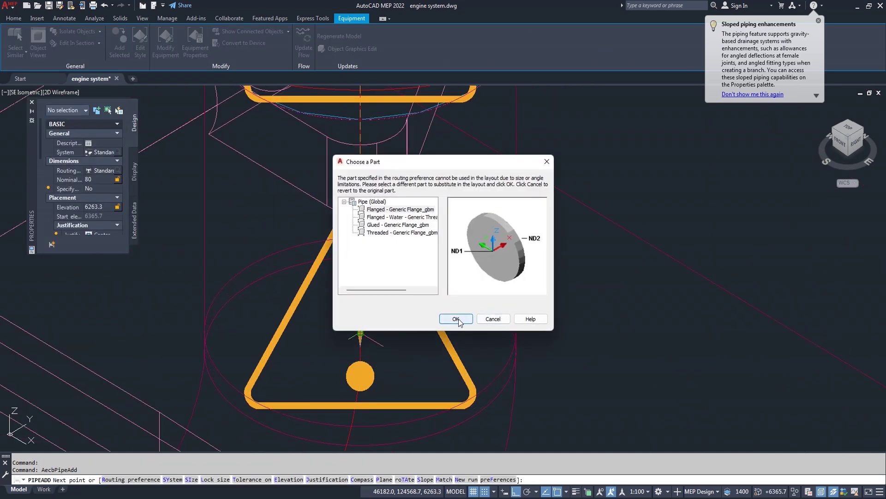
click(455, 319)
key(Escape)
scroll(583, 328, down, 3)
scroll(584, 327, down, 2)
scroll(584, 328, down, 3)
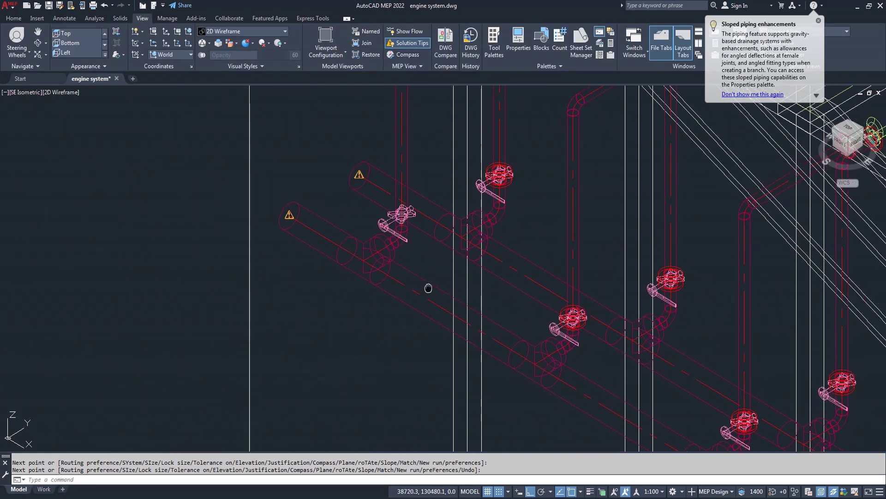
Erase the vertical pipe above the next valve
middle_drag(428, 288, 383, 365)
key(Escape)
key(Delete)
drag(376, 199, 362, 226)
key(Return)
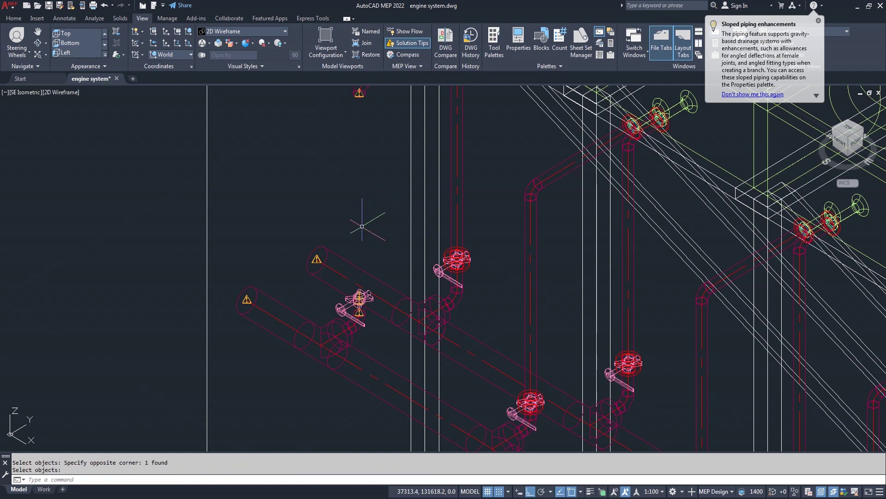
key(Escape)
Route a new pipe from the fitting down to the valve, accepting the substitute flange and connection
click(360, 95)
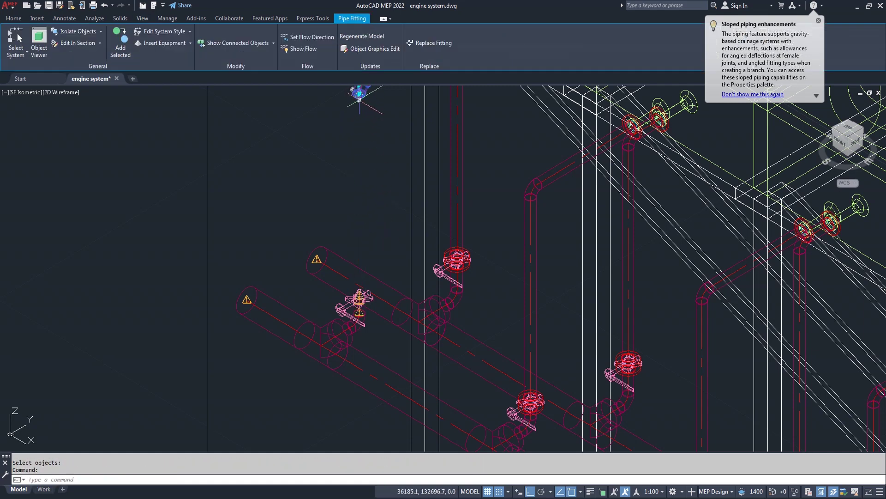
scroll(353, 279, up, 2)
scroll(351, 277, up, 2)
scroll(341, 272, up, 2)
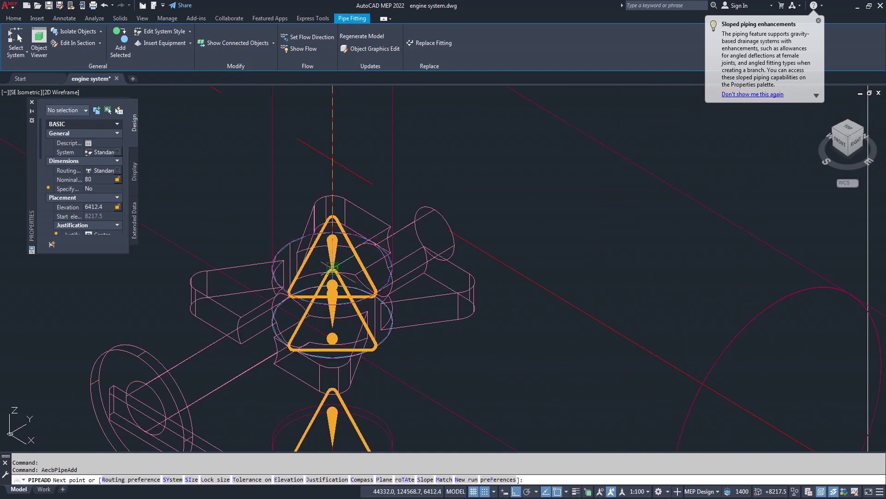
click(335, 268)
click(448, 319)
right_click(488, 307)
click(508, 313)
right_click(508, 313)
click(513, 319)
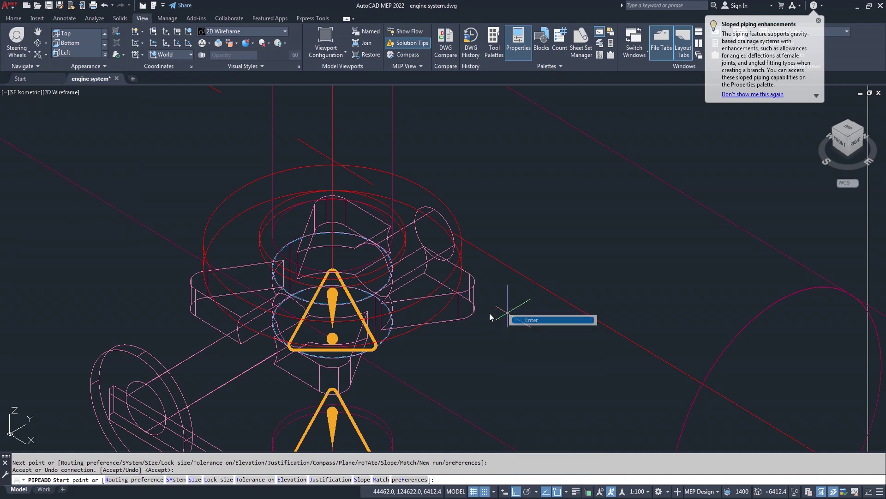
scroll(466, 323, down, 2)
scroll(463, 325, down, 2)
scroll(419, 343, up, 4)
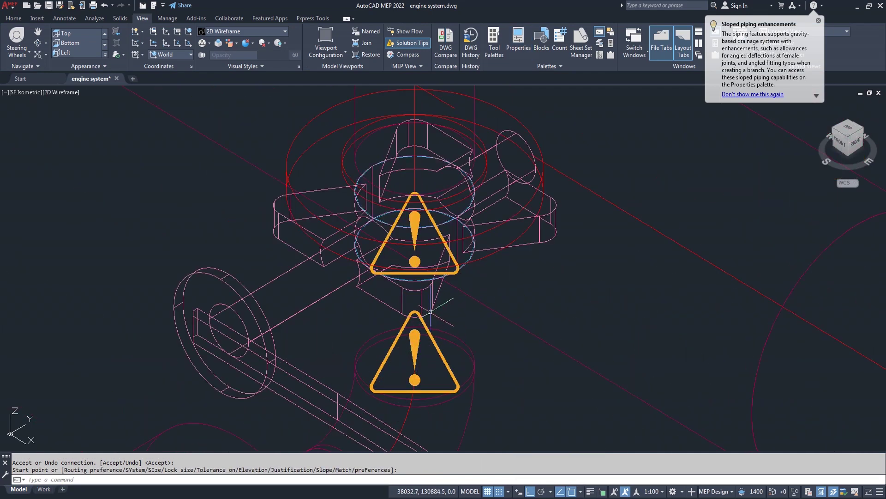
Join the copied valve down to the fitting beneath it with an 80-size pipe
click(415, 259)
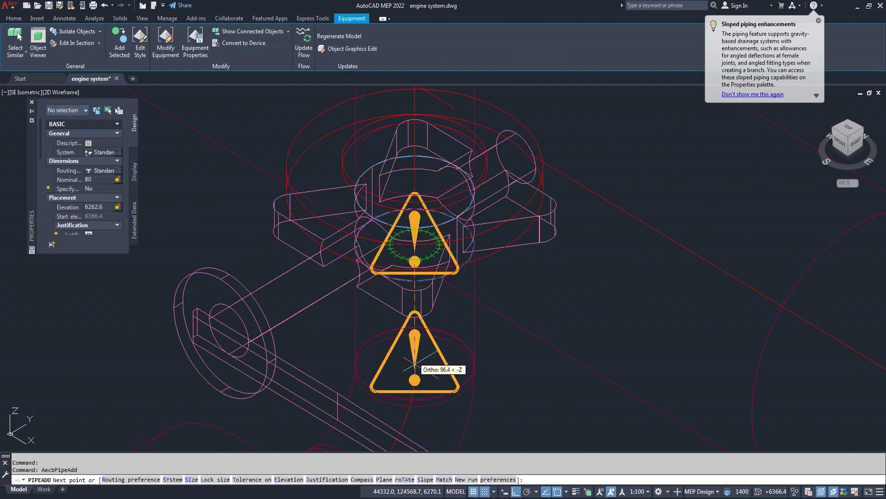
scroll(415, 357, up, 6)
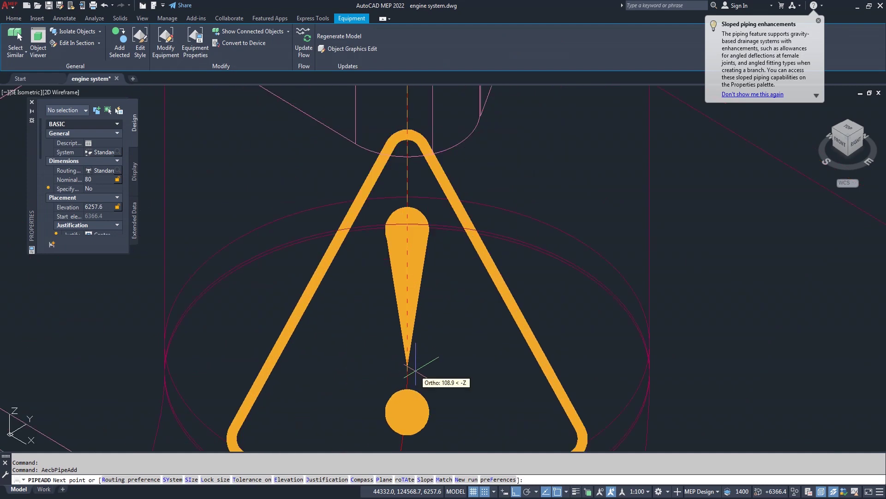
click(407, 343)
click(456, 316)
scroll(407, 323, down, 6)
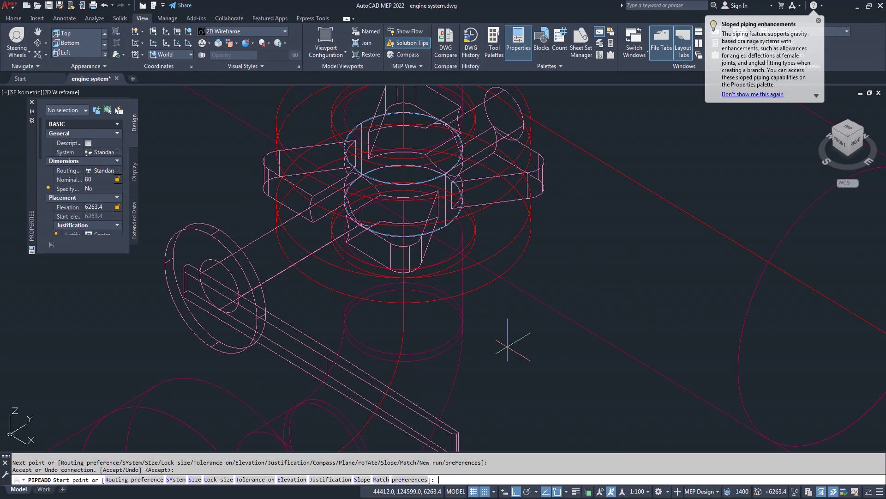
key(Return)
scroll(508, 346, down, 3)
scroll(506, 344, down, 3)
scroll(506, 344, down, 3)
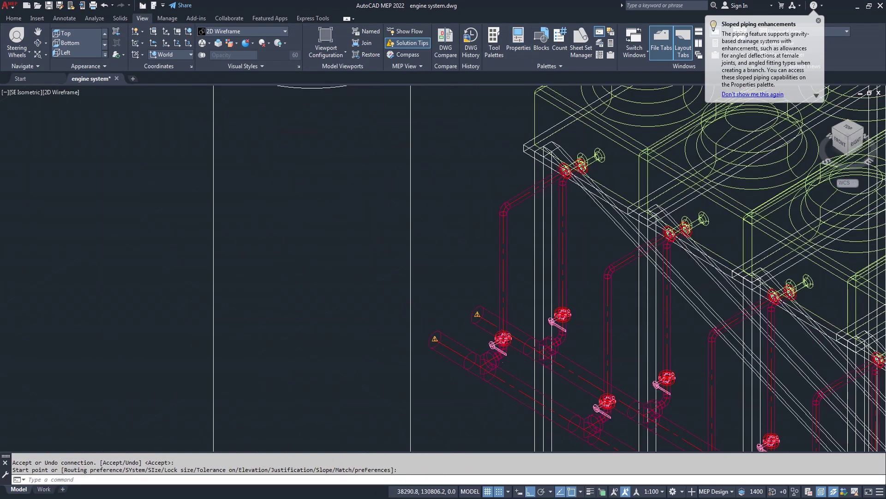
scroll(416, 277, down, 2)
scroll(335, 234, down, 2)
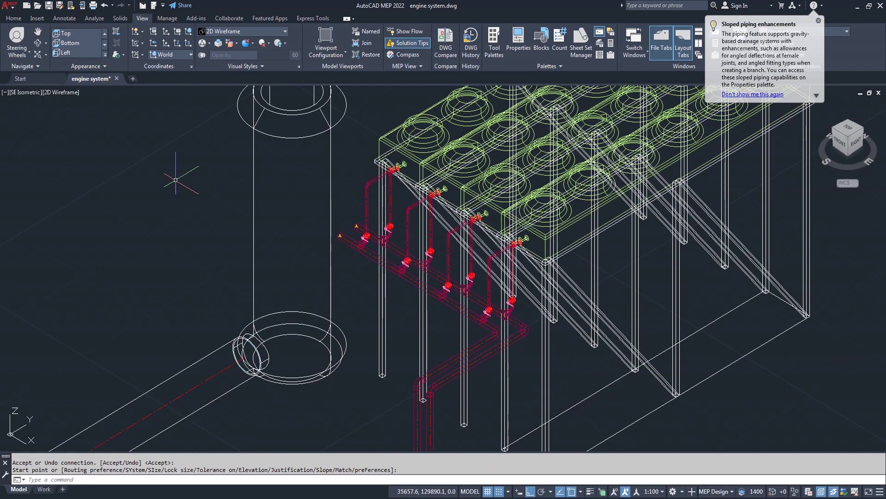
Display the model in the Shaded visual style and shift the view toward nearby equipment
click(77, 96)
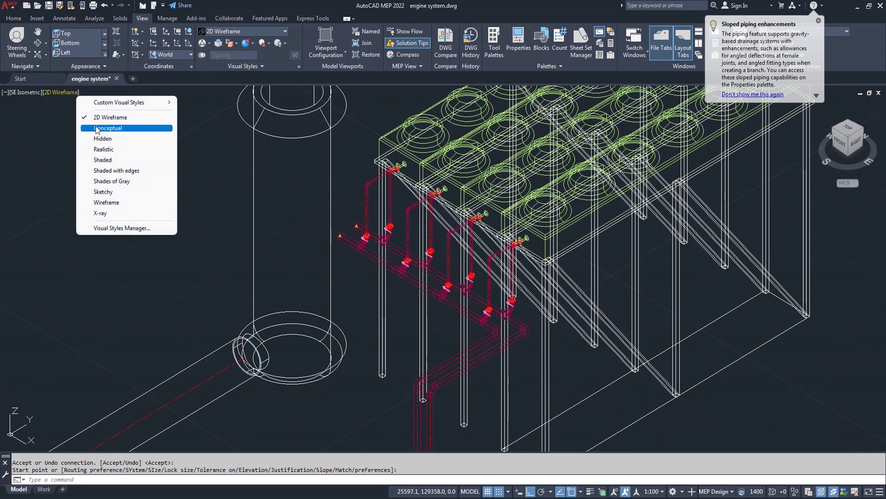
click(111, 162)
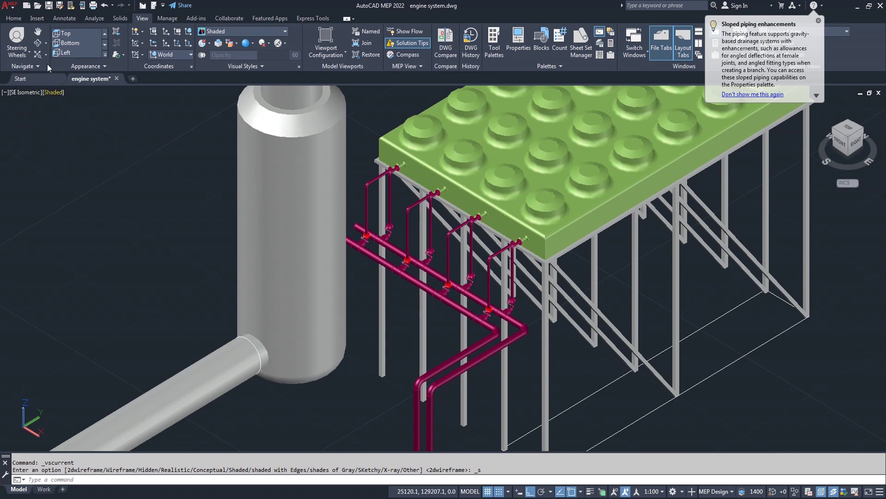
click(38, 43)
scroll(348, 273, down, 3)
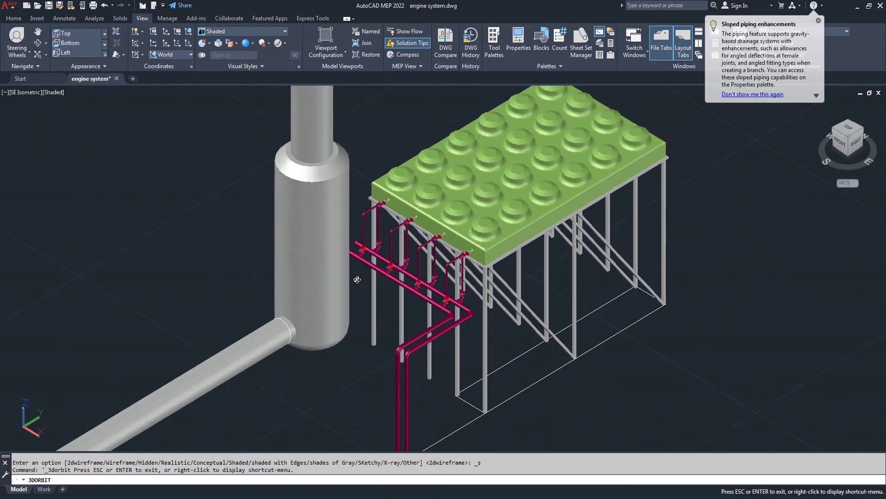
middle_drag(348, 273, 569, 217)
scroll(578, 193, down, 2)
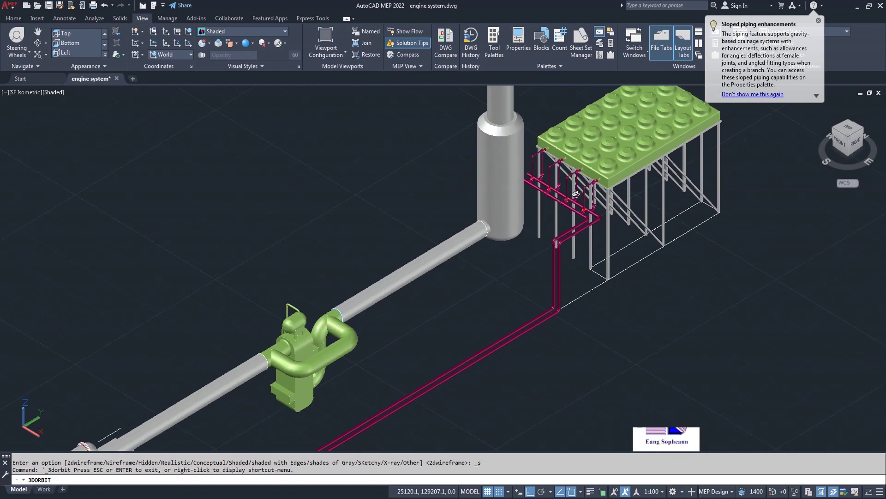
scroll(578, 193, down, 2)
scroll(578, 193, down, 2)
Orbit to a low, close view of the grey elbows beside the magenta pipe
mouse_move(534, 327)
mouse_down()
mouse_move(452, 269)
mouse_move(482, 307)
mouse_move(505, 308)
mouse_up()
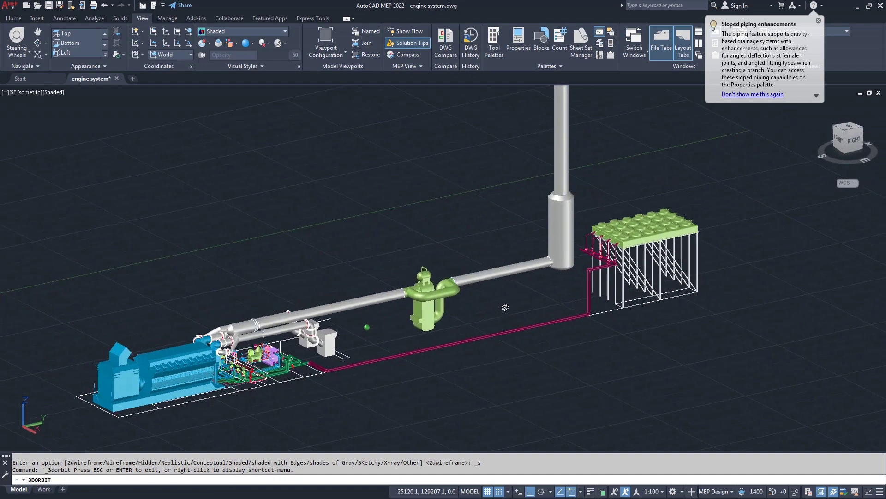
scroll(560, 298, up, 2)
scroll(568, 318, up, 2)
mouse_move(570, 326)
mouse_down()
mouse_move(414, 326)
mouse_move(556, 332)
mouse_move(323, 398)
mouse_up()
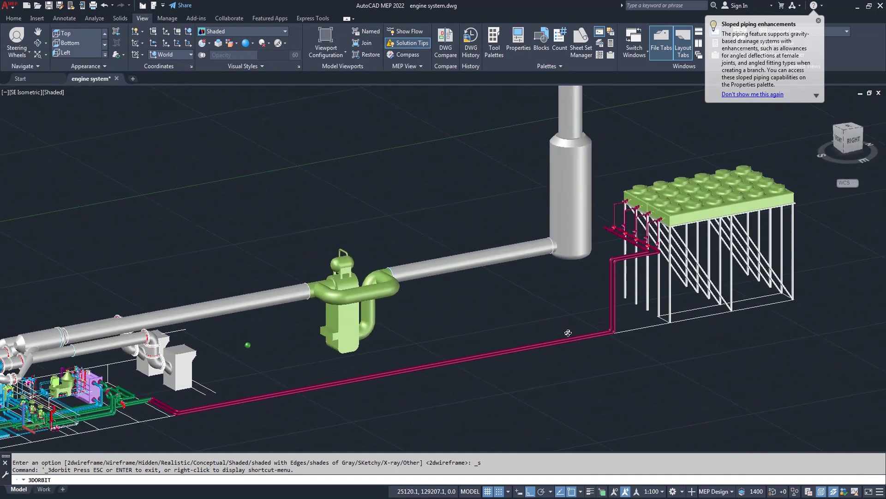
right_click(306, 228)
click(323, 236)
scroll(202, 400, up, 3)
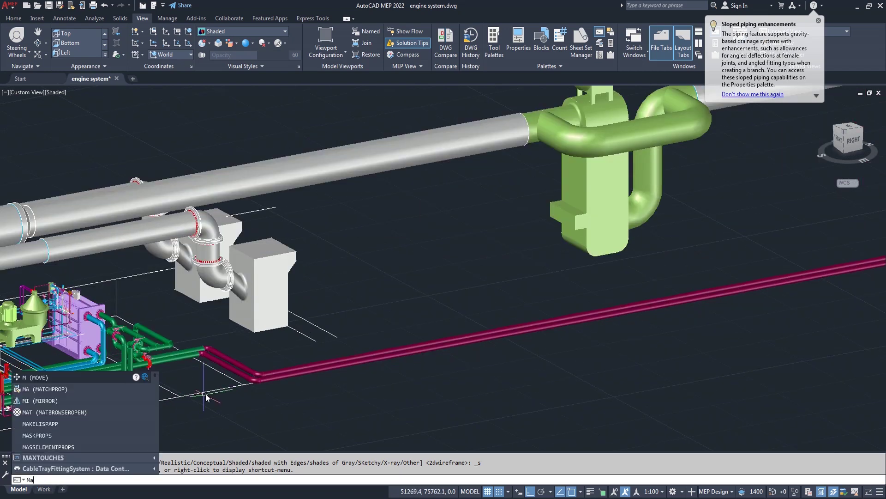
Match the magenta pipe segments and a tower riser to the green pipe's properties
key(Return)
click(184, 357)
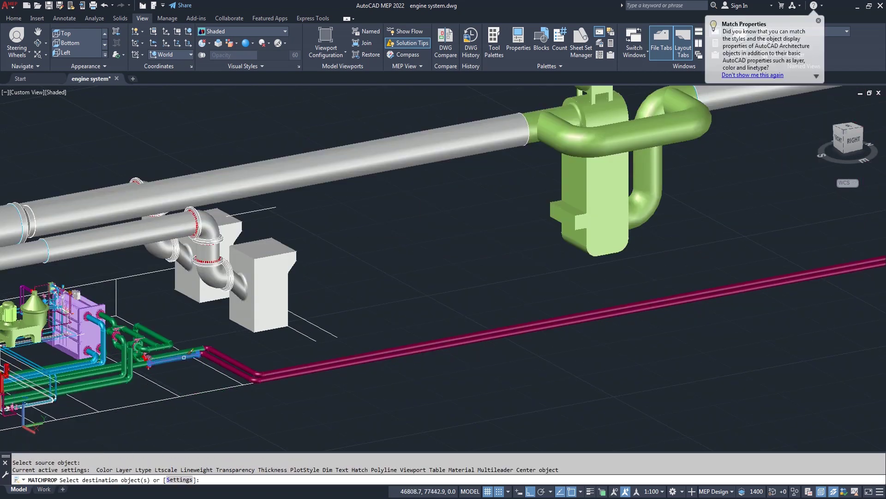
scroll(184, 358, up, 2)
drag(220, 330, 194, 365)
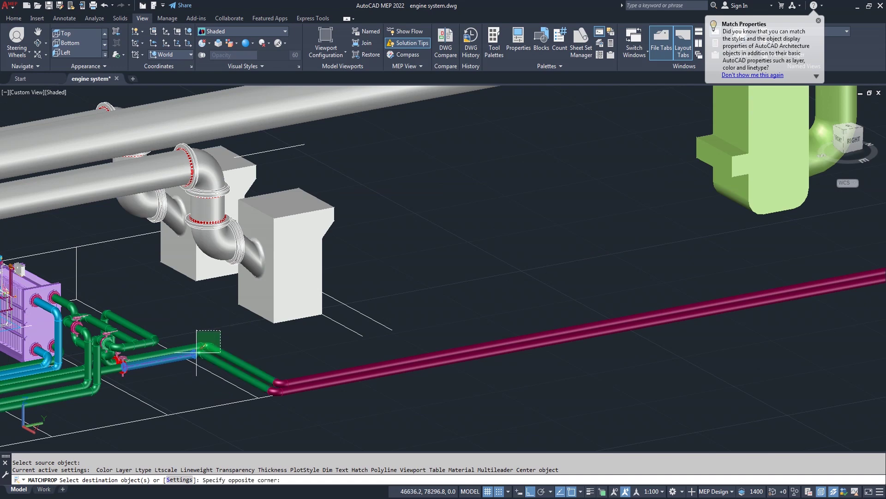
drag(295, 370, 270, 387)
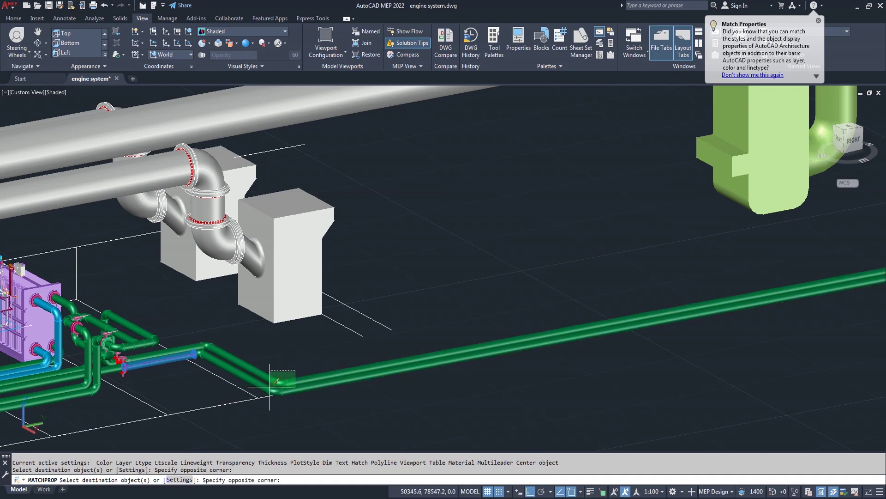
click(270, 390)
scroll(272, 394, down, 3)
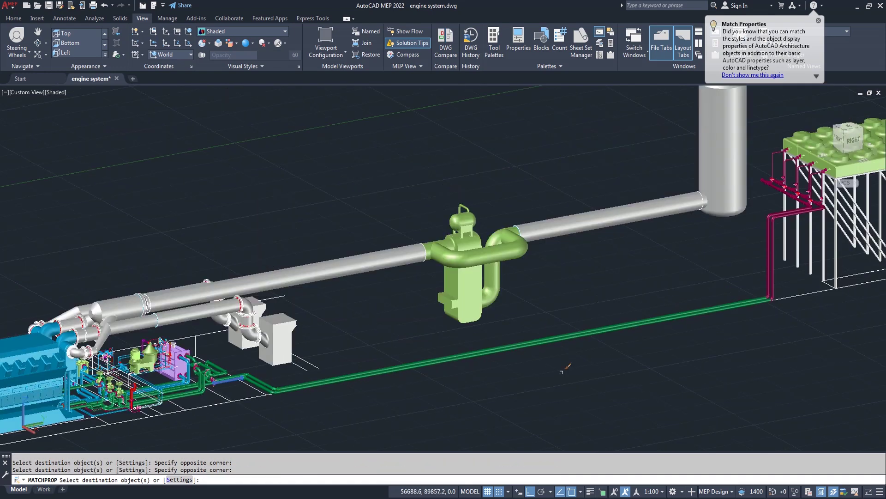
middle_drag(629, 366, 427, 410)
scroll(554, 351, up, 2)
scroll(590, 300, up, 2)
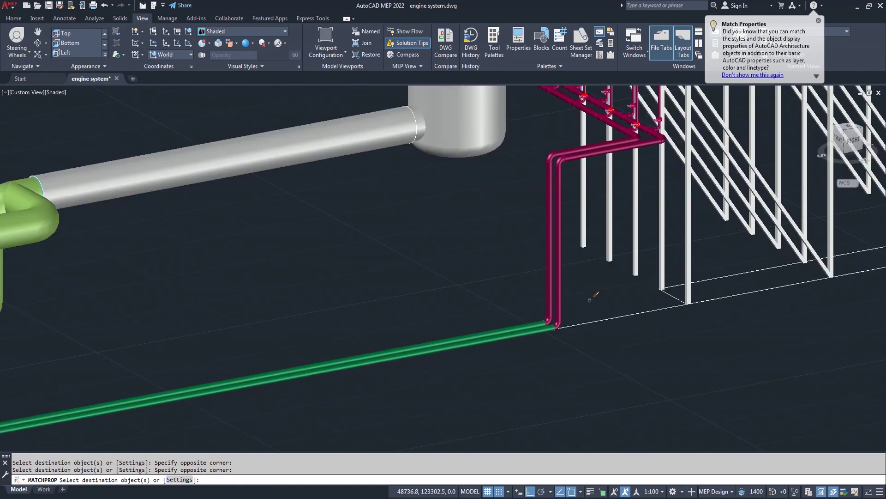
click(491, 346)
key(Return)
scroll(474, 384, down, 3)
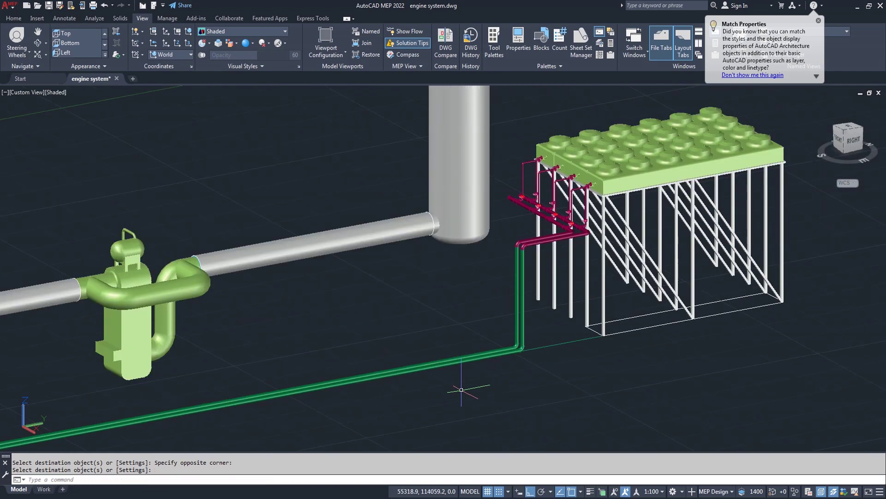
scroll(476, 369, down, 3)
scroll(477, 351, up, 3)
scroll(478, 345, up, 3)
Using the green riser as source, turn the magenta header and elbow segments green
key(Return)
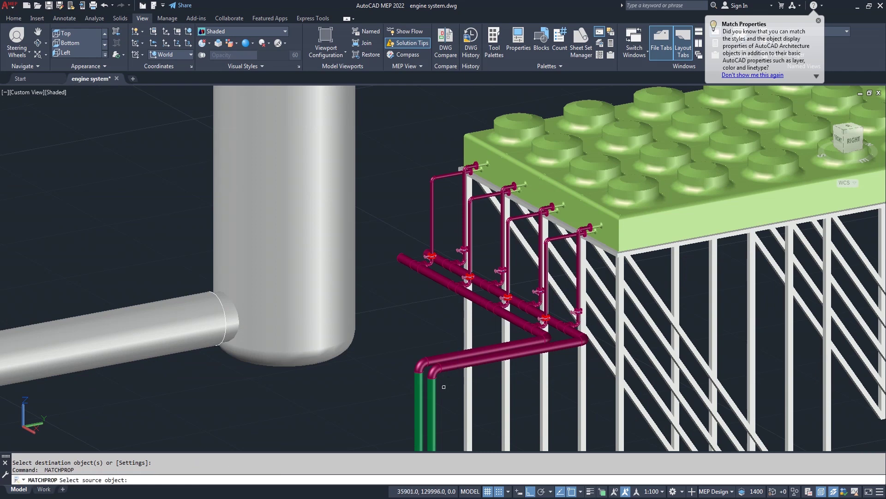
click(436, 396)
click(446, 345)
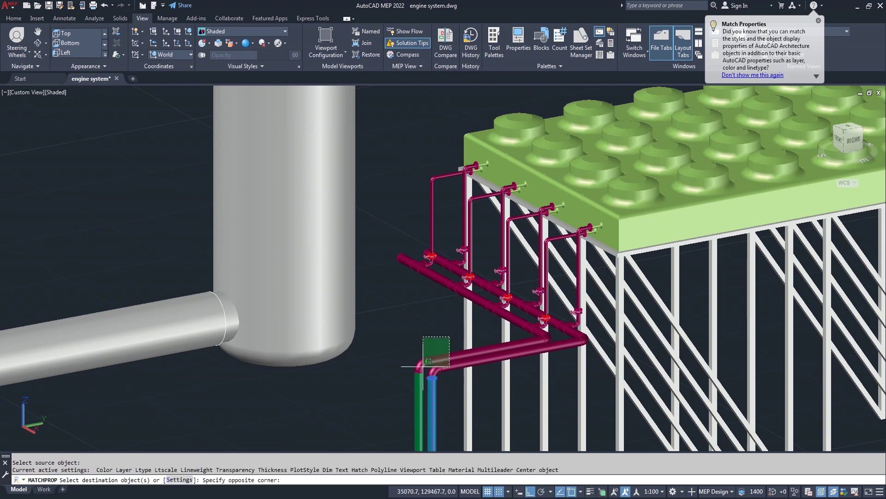
click(380, 412)
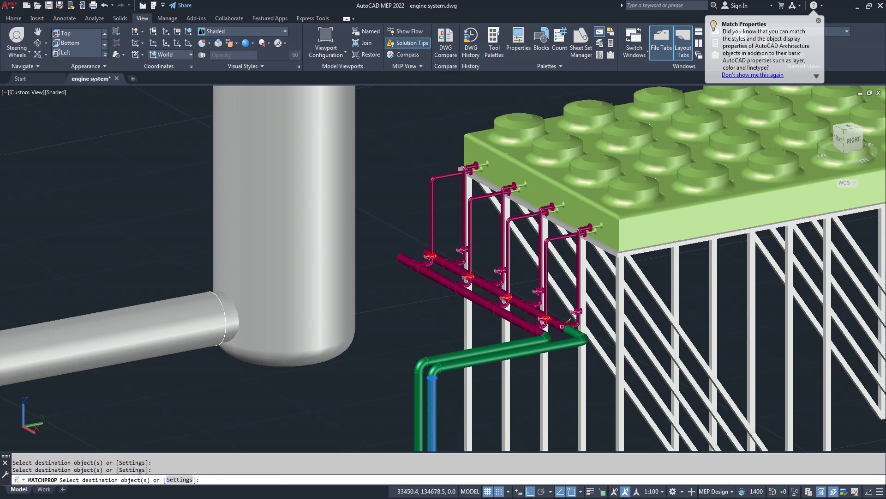
scroll(564, 327, up, 3)
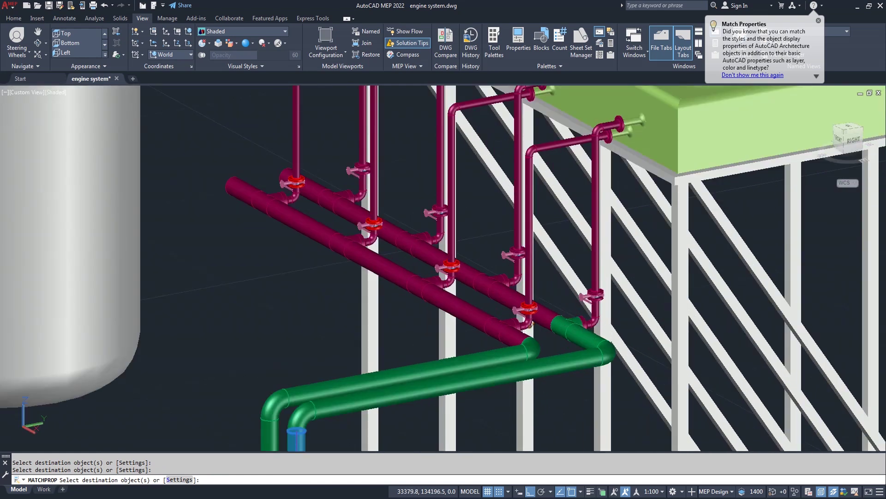
click(516, 333)
click(477, 325)
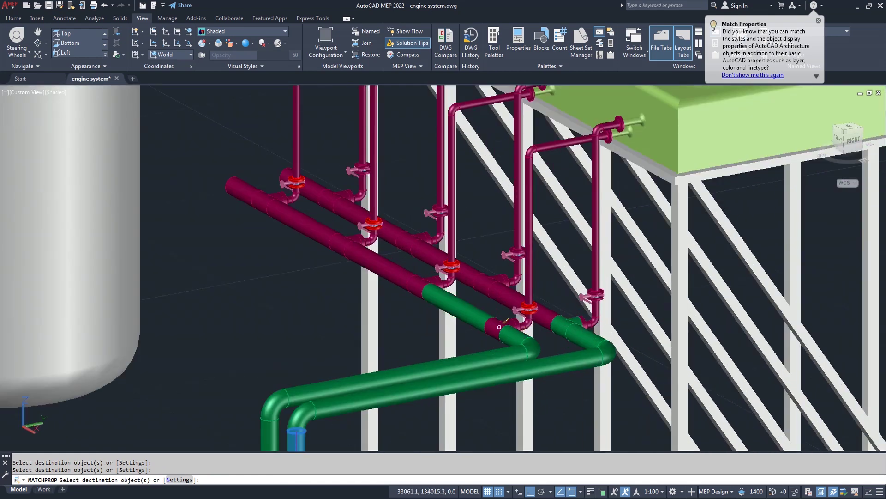
click(498, 327)
click(422, 291)
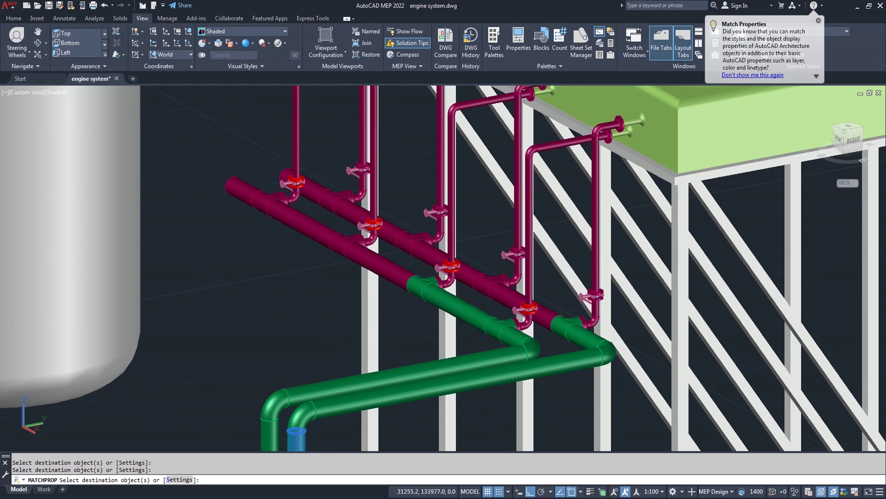
click(393, 274)
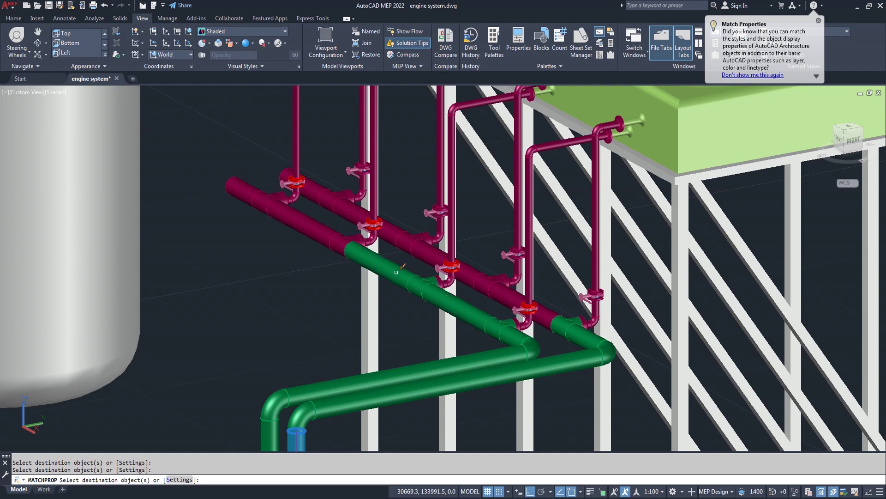
key(Return)
scroll(386, 289, down, 5)
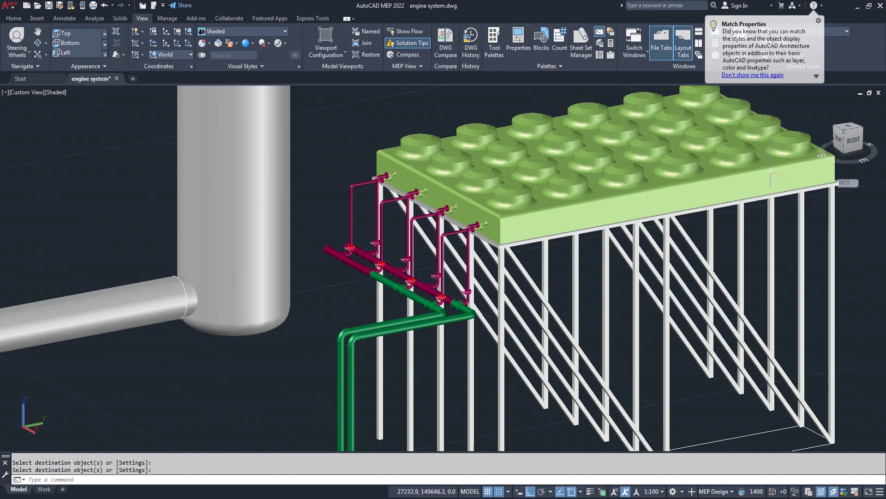
Switch to a top view and the 2D Wireframe visual style, abandoning one property match
click(850, 129)
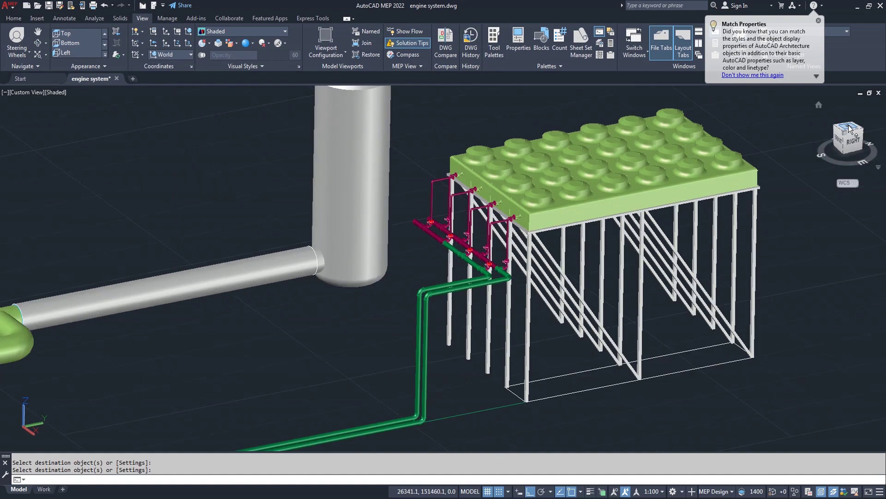
scroll(531, 300, up, 3)
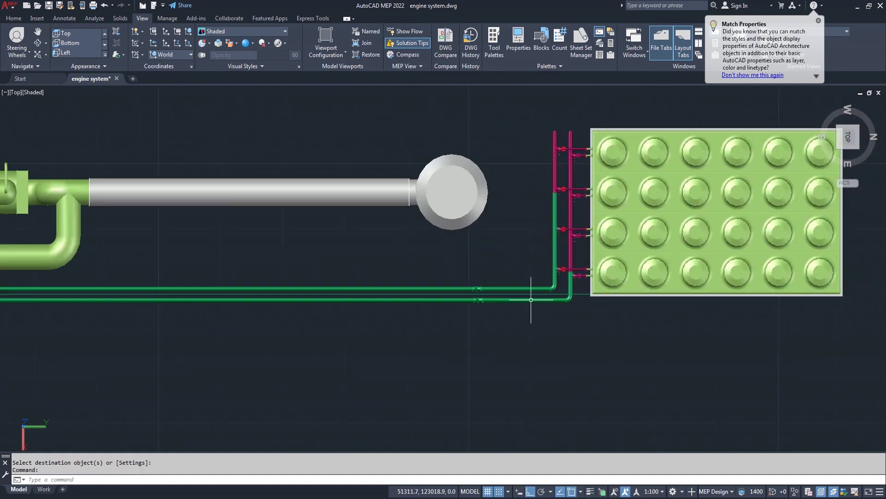
text(ma)
key(Return)
click(541, 288)
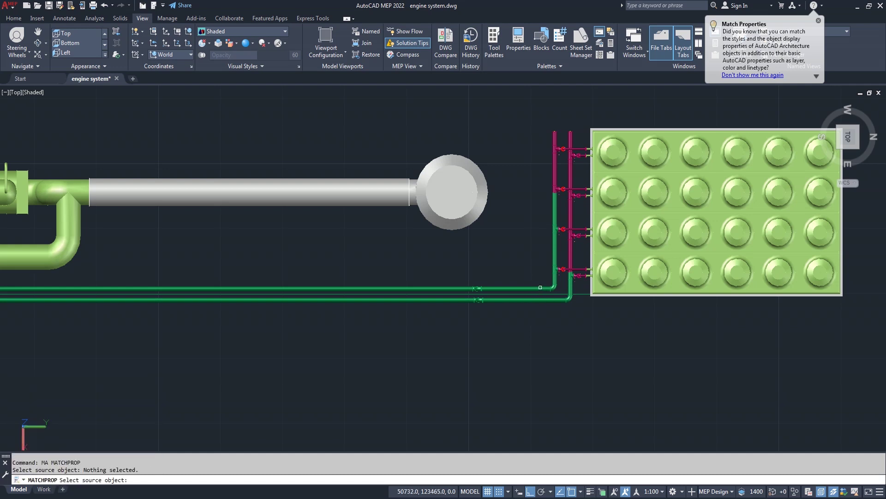
key(Escape)
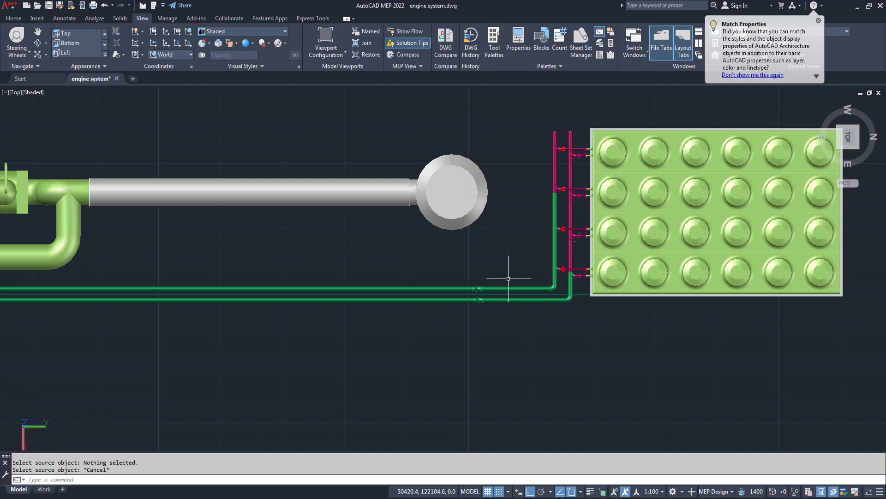
click(33, 92)
click(55, 118)
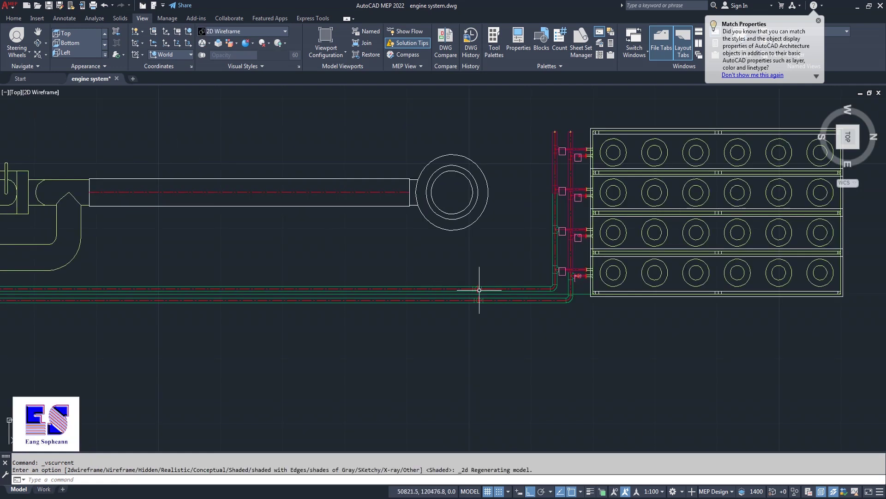
Window-select the tower risers with MA and match them to the green pipe
text(ma)
key(Return)
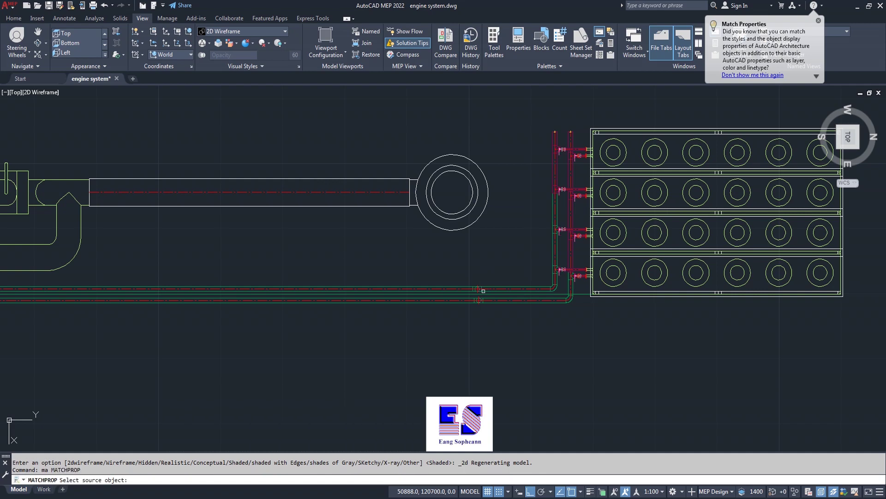
click(503, 288)
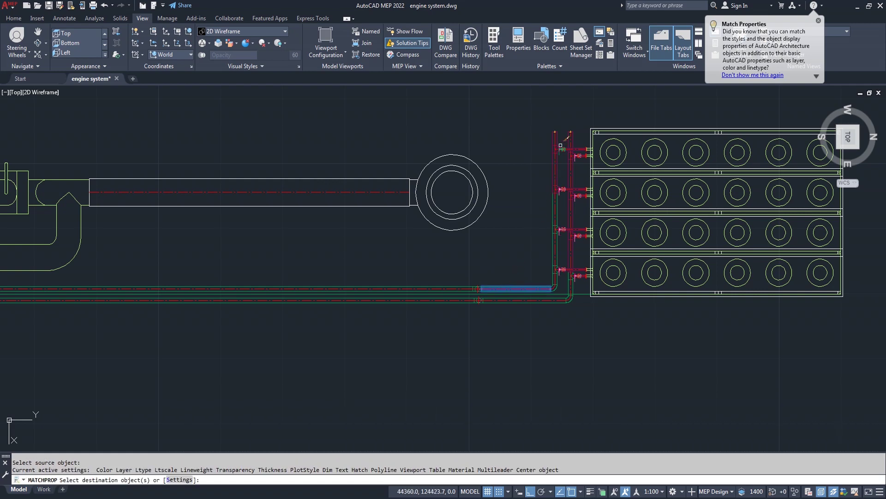
scroll(562, 134, up, 4)
click(605, 131)
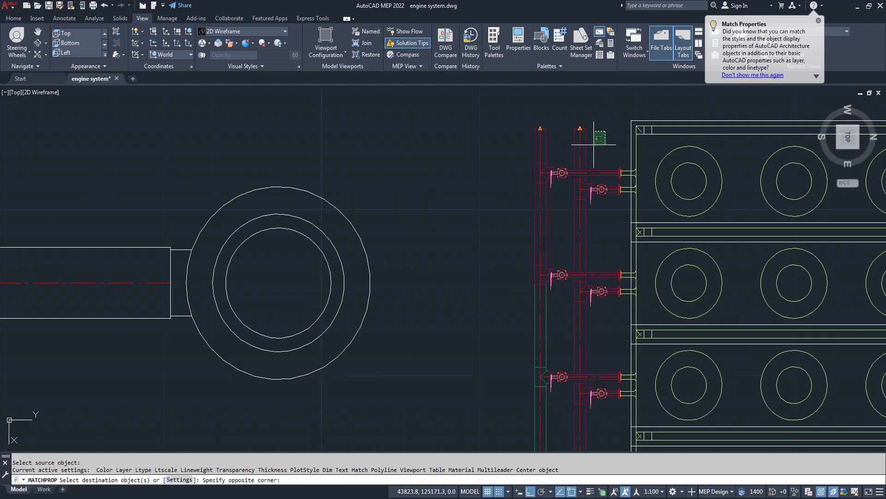
scroll(522, 272, down, 4)
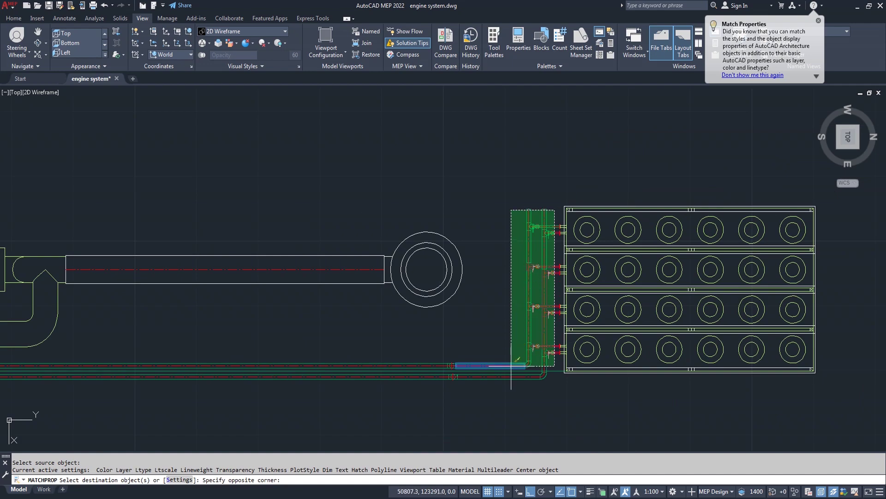
click(489, 390)
key(Return)
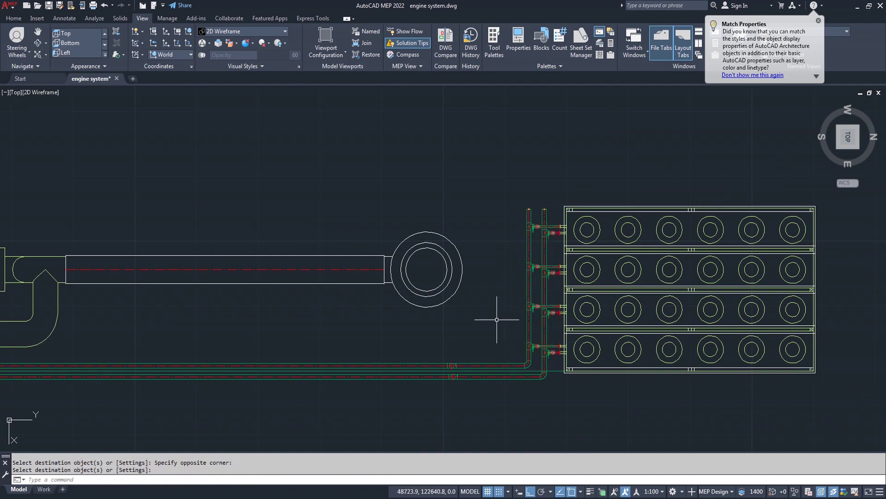
scroll(544, 236, up, 5)
scroll(570, 240, down, 1)
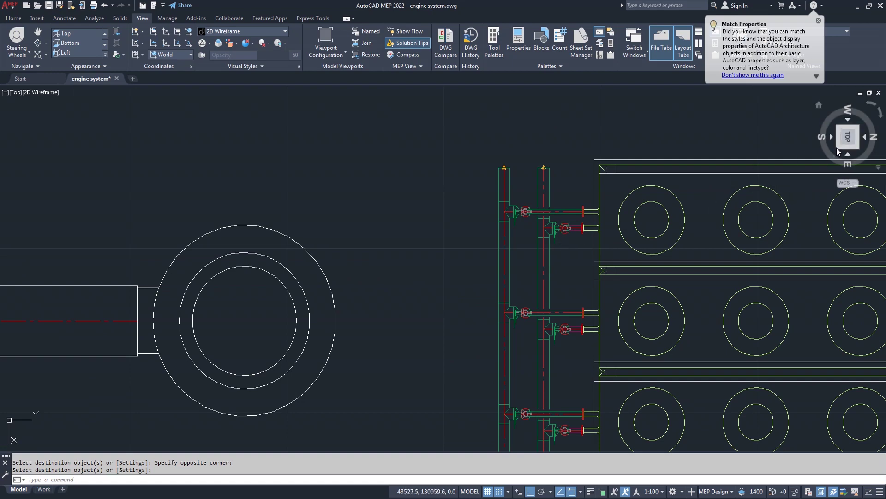
mouse_move(847, 137)
click(837, 146)
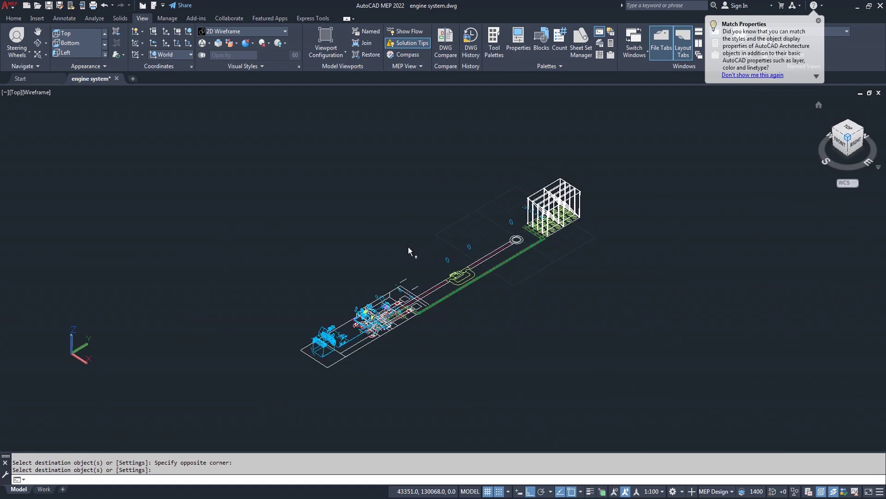
Zoom in and set the visual style to Shaded
scroll(494, 223, up, 3)
scroll(494, 223, up, 3)
scroll(489, 212, up, 2)
click(76, 92)
click(108, 159)
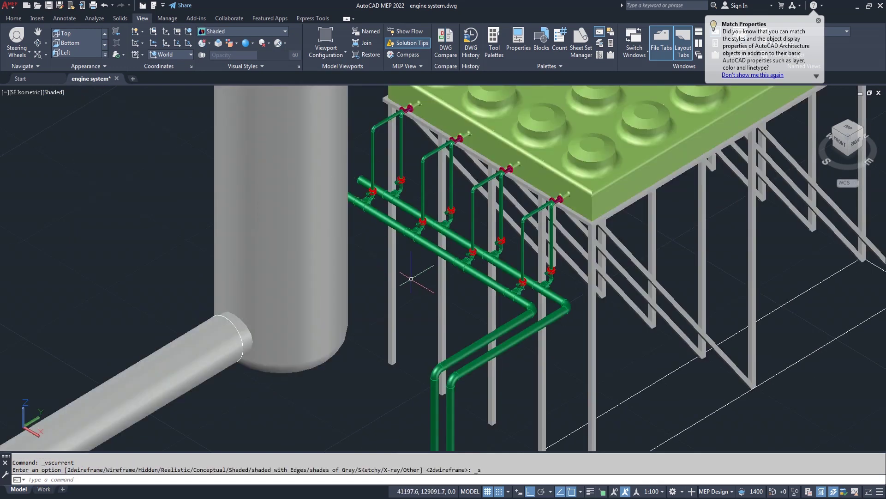
Select the valve handwheel fitting and check its layer in the Home tab Layer list
scroll(391, 223, up, 5)
scroll(417, 230, down, 3)
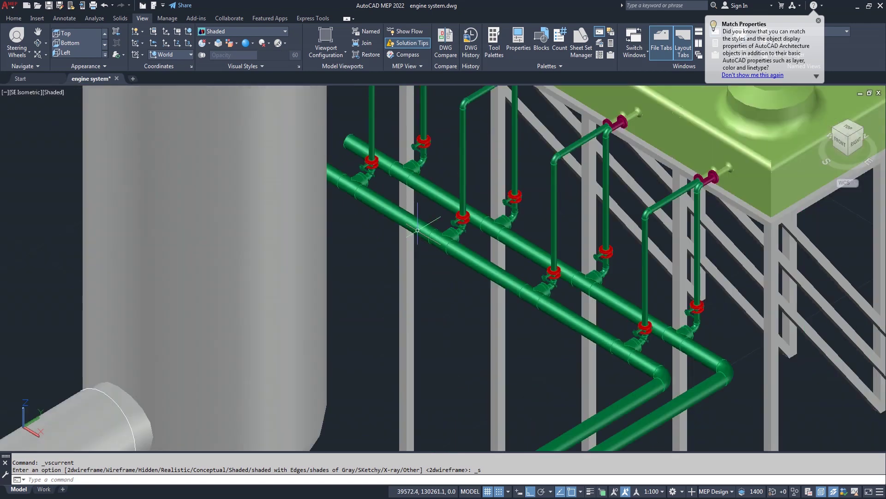
click(362, 166)
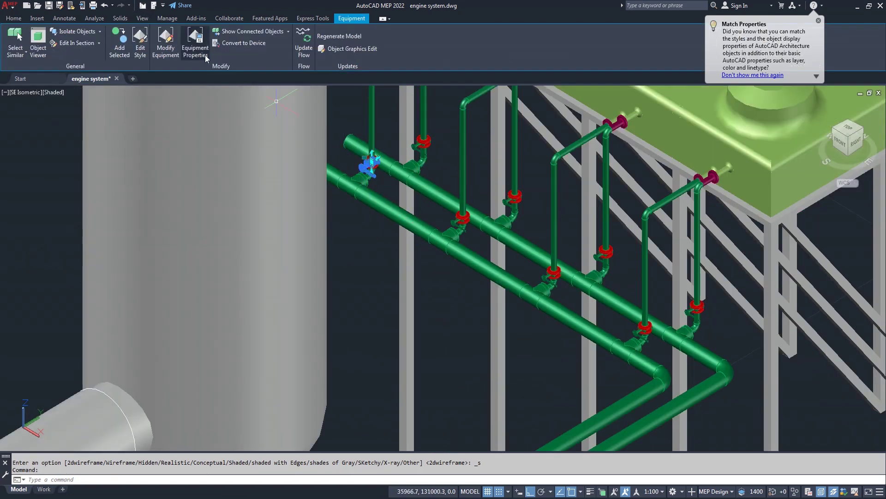
click(20, 19)
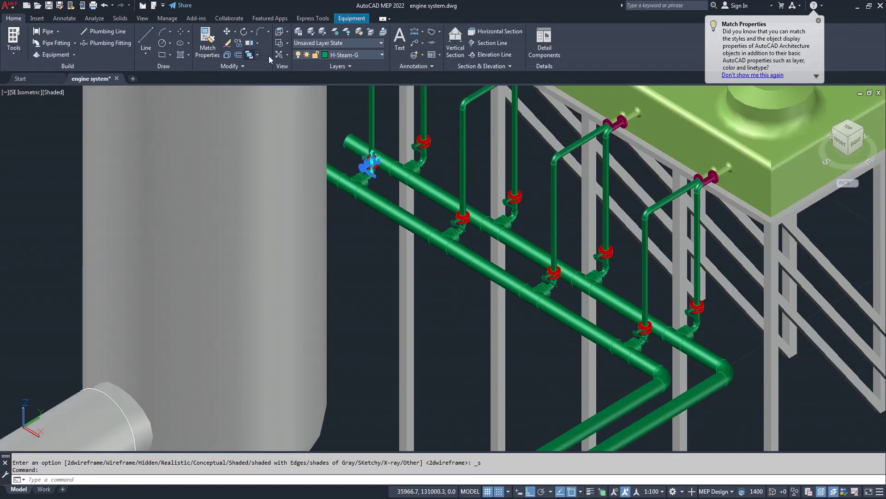
click(361, 53)
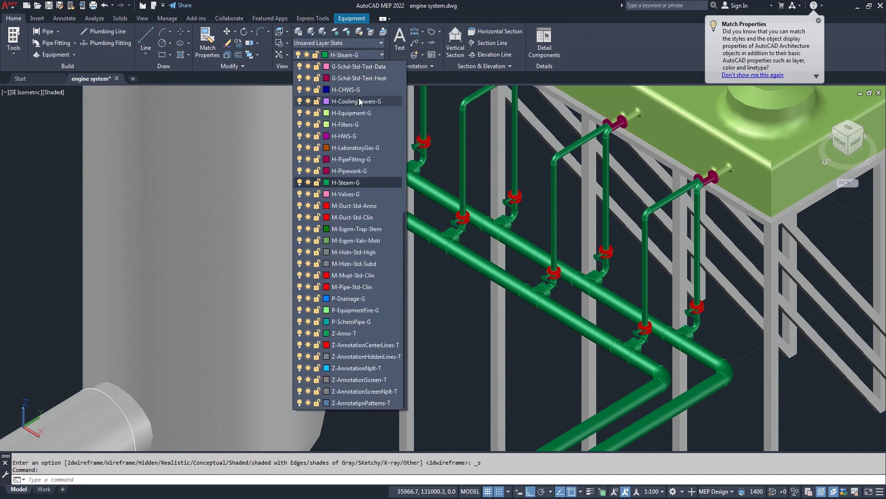
click(409, 140)
Match the first riser valve handwheels to the purple handwheel's properties
key(Escape)
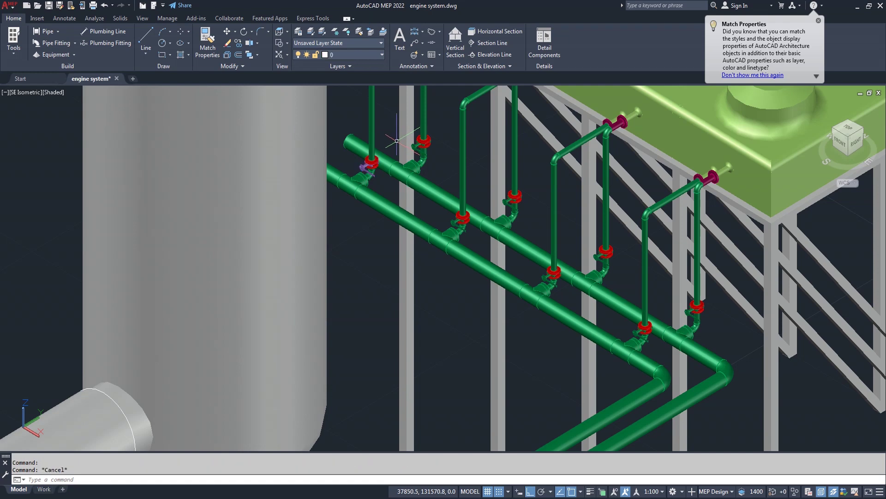
scroll(384, 168, up, 5)
text(ma)
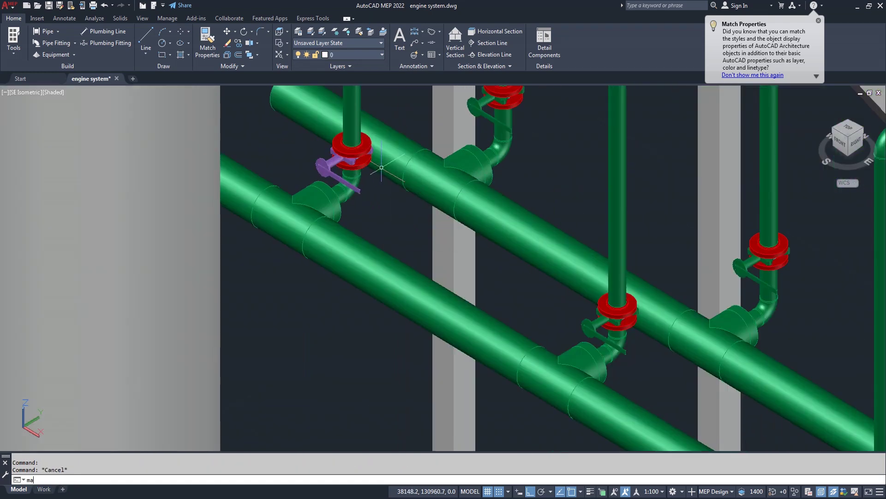
key(Return)
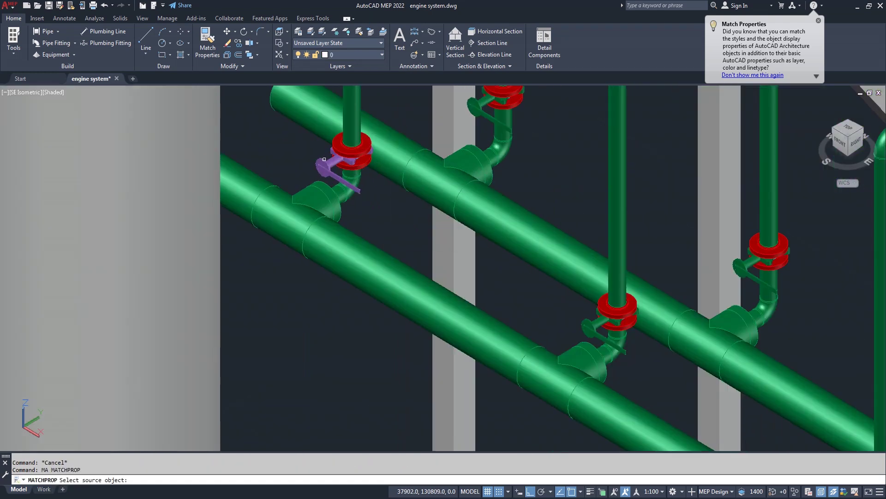
click(324, 160)
click(462, 111)
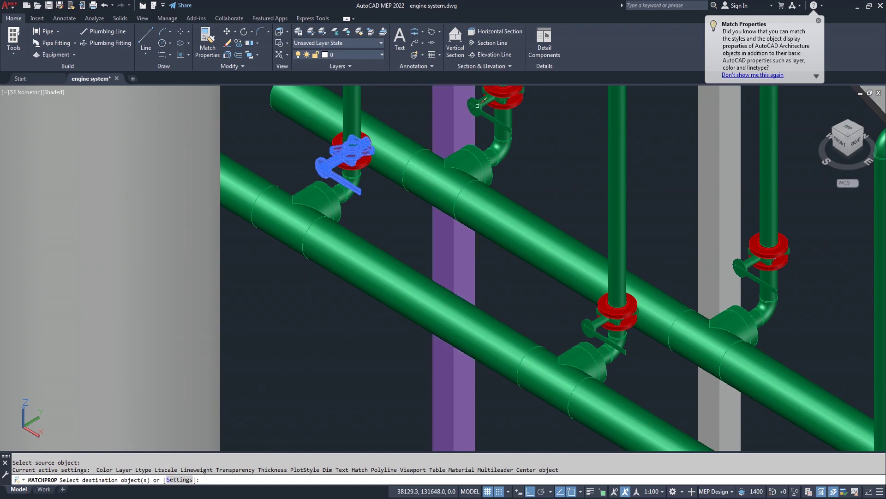
click(478, 106)
scroll(478, 106, down, 3)
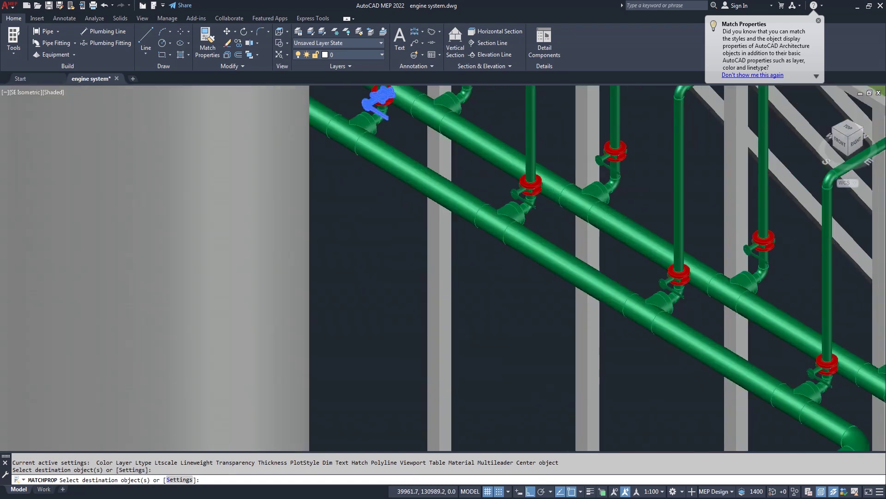
scroll(527, 185, up, 2)
click(513, 193)
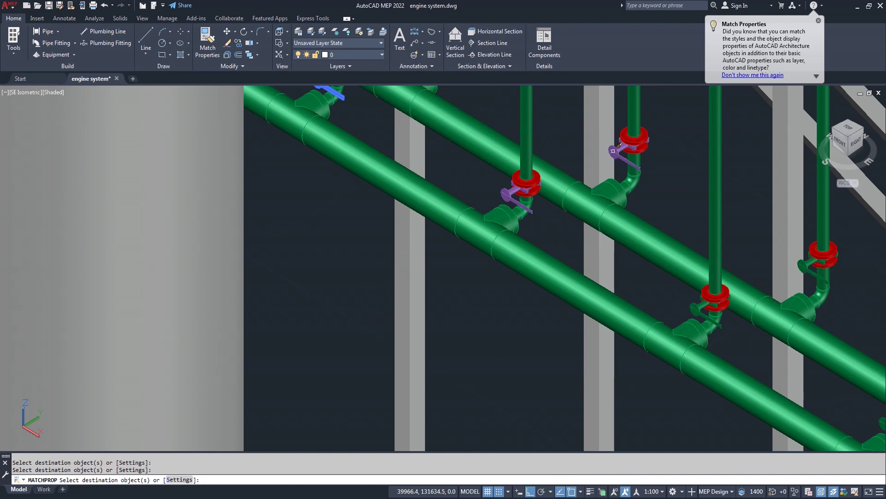
Make the lower and upper-right valve handwheels purple too, then pan to the tank and platform
scroll(613, 151, down, 2)
scroll(613, 150, down, 1)
scroll(673, 269, up, 2)
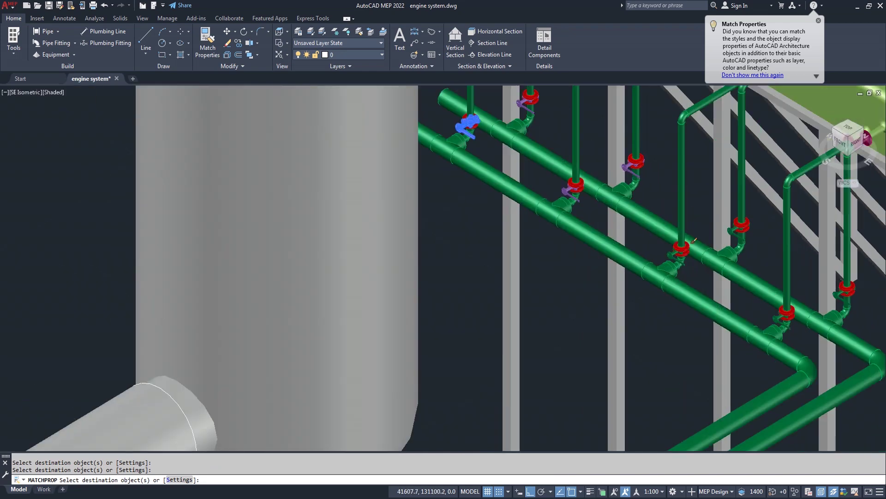
scroll(674, 269, up, 1)
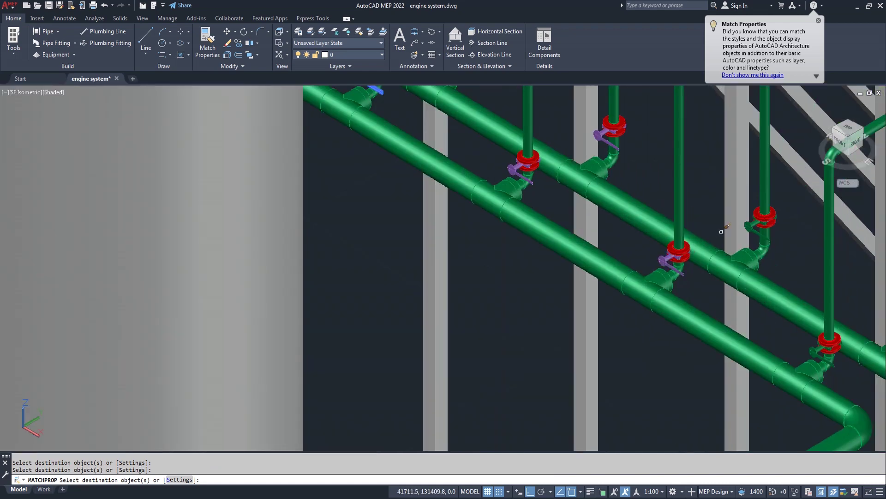
scroll(657, 206, down, 3)
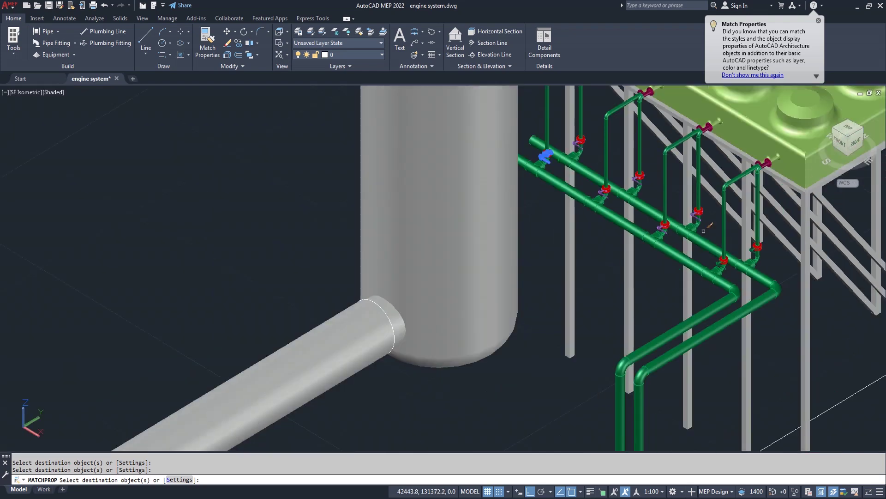
scroll(729, 262, up, 2)
scroll(728, 263, up, 4)
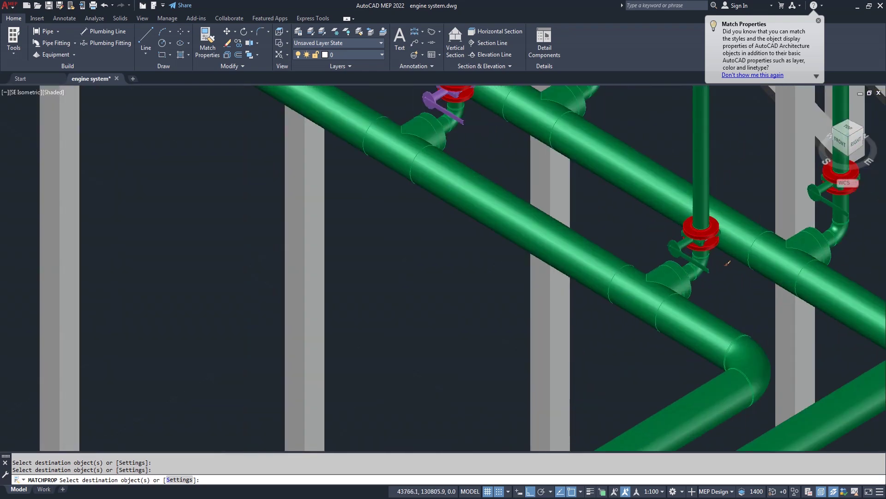
click(688, 249)
click(803, 198)
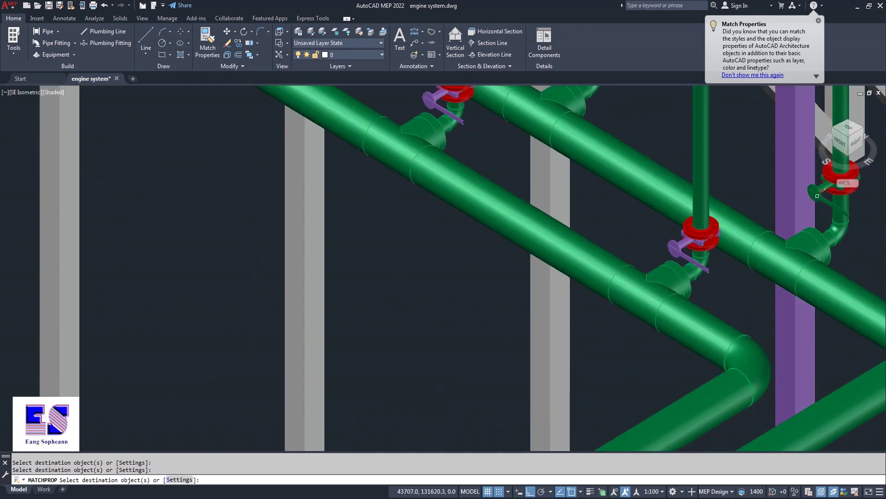
click(816, 194)
scroll(725, 216, down, 5)
key(Return)
scroll(677, 288, down, 2)
scroll(677, 288, down, 3)
middle_drag(678, 288, 564, 237)
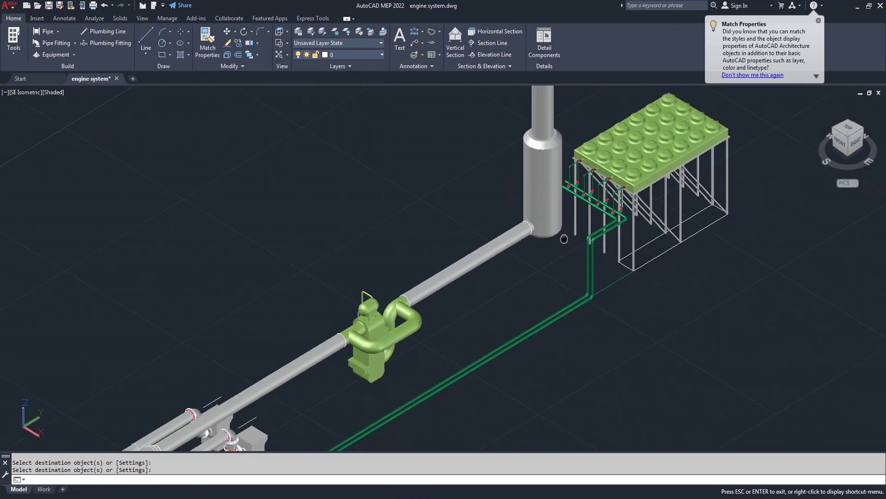
Orbit the plant to a side view with the engine left and stack right
key(Return)
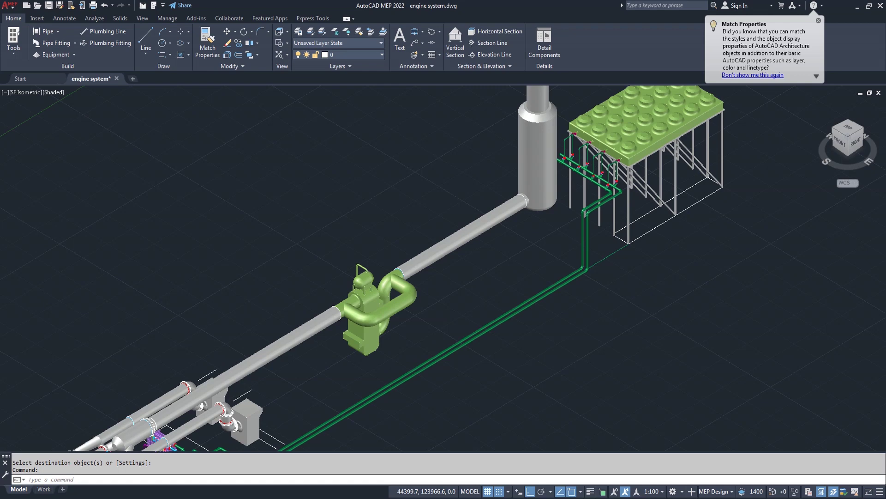
scroll(429, 218, down, 2)
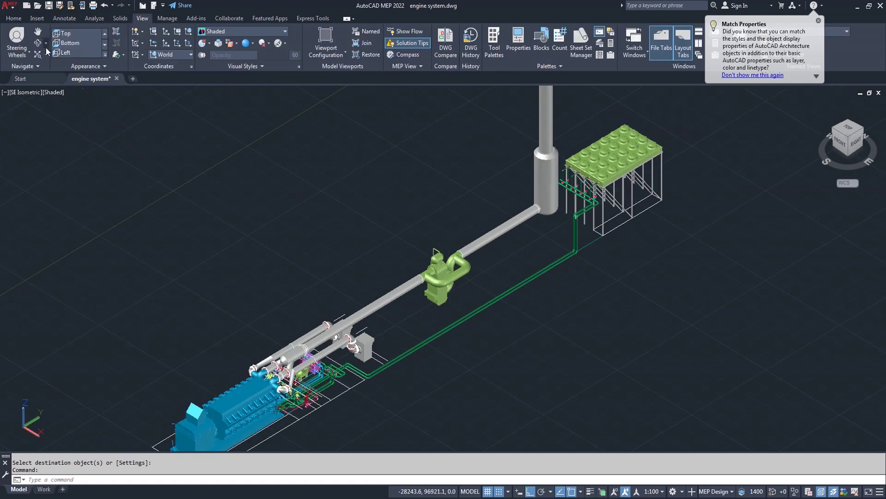
drag(315, 203, 344, 282)
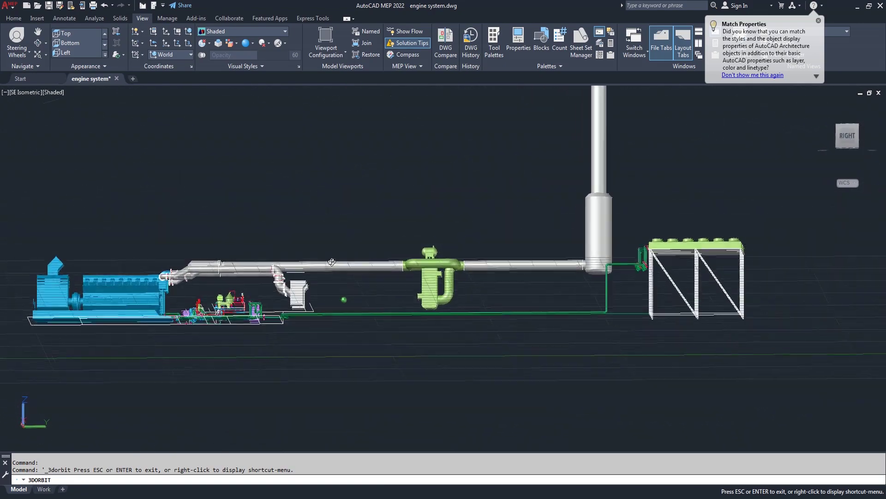
mouse_move(361, 287)
mouse_down()
mouse_move(339, 308)
mouse_move(177, 290)
mouse_up()
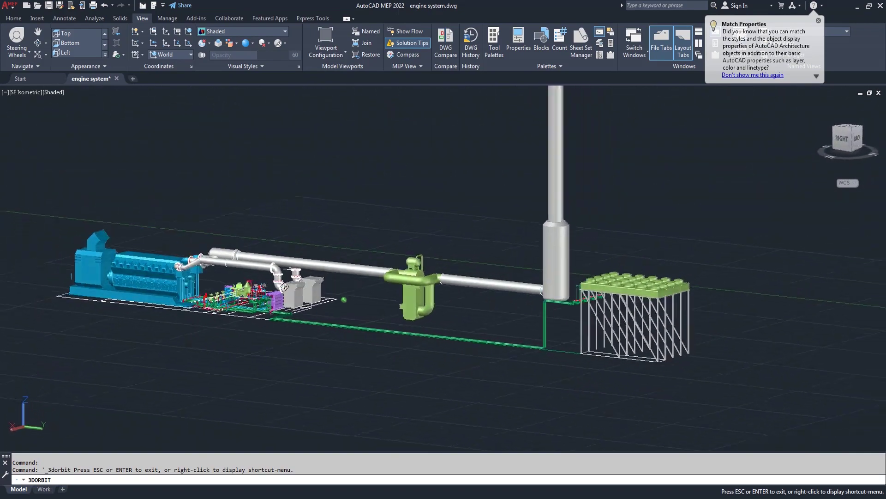
mouse_move(264, 349)
mouse_down()
mouse_move(295, 355)
mouse_move(319, 342)
mouse_move(433, 348)
mouse_move(483, 328)
mouse_move(679, 321)
mouse_move(658, 344)
mouse_up()
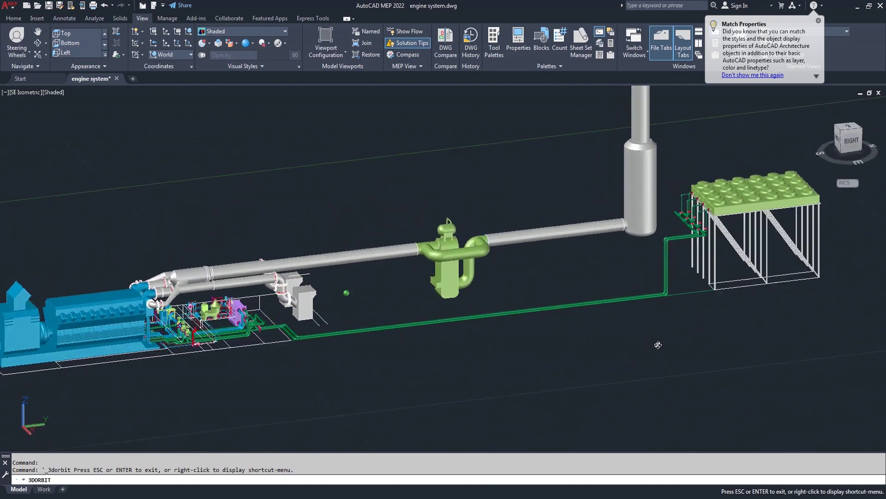
Zoom, pan and orbit in closely to inspect the green cooling tower structure
scroll(716, 299, up, 2)
middle_drag(709, 300, 499, 386)
scroll(499, 386, up, 2)
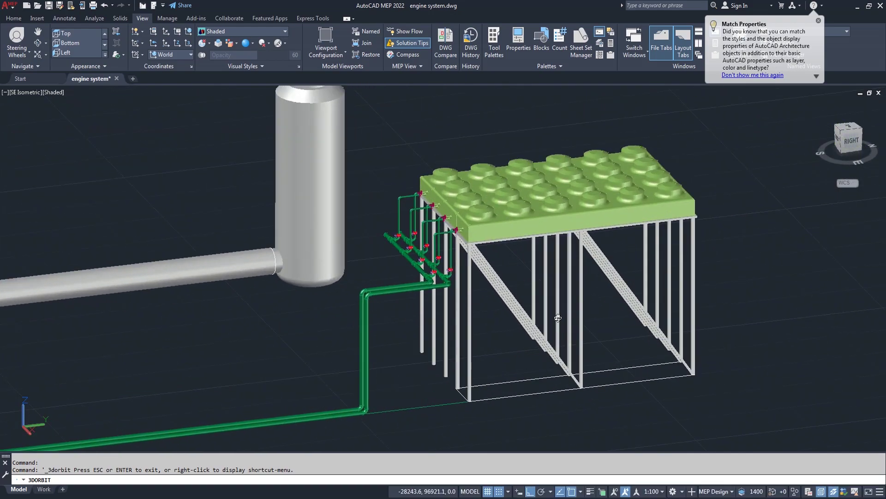
scroll(561, 316, up, 2)
drag(561, 316, 476, 323)
scroll(454, 341, up, 2)
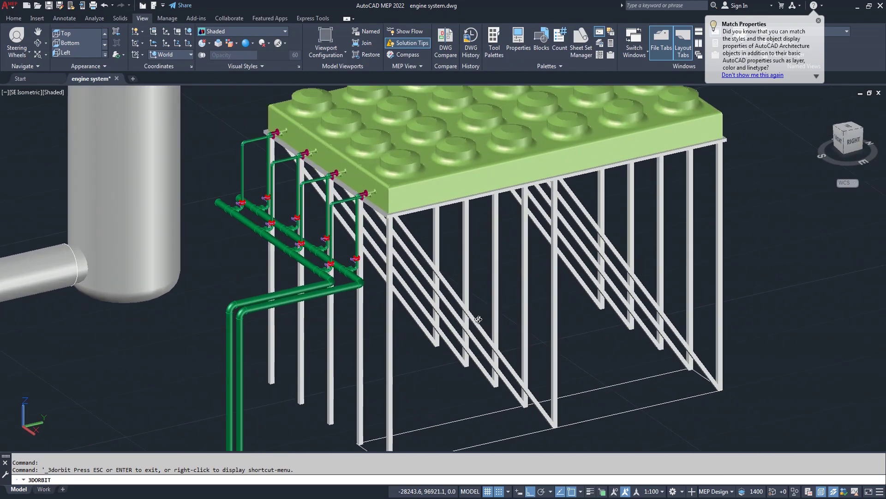
middle_drag(455, 341, 472, 373)
scroll(473, 373, down, 3)
drag(466, 360, 457, 339)
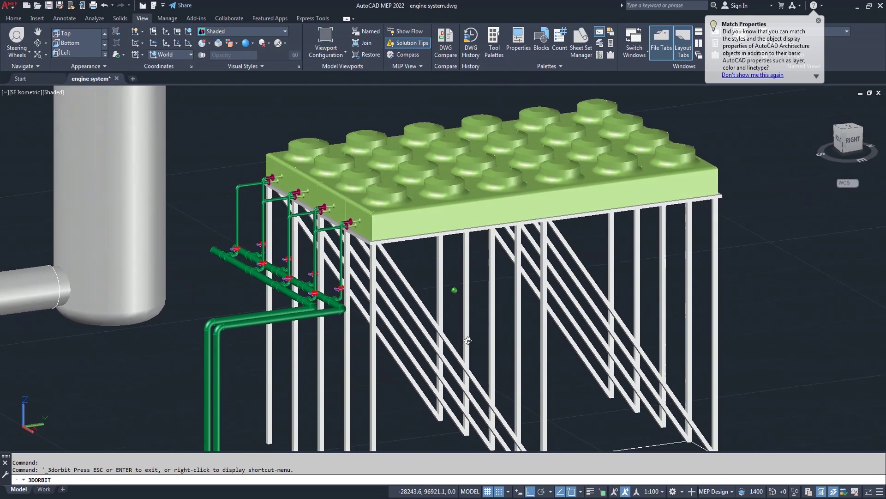
scroll(456, 340, up, 3)
scroll(457, 340, up, 2)
scroll(457, 339, down, 3)
scroll(457, 340, up, 1)
scroll(454, 363, down, 1)
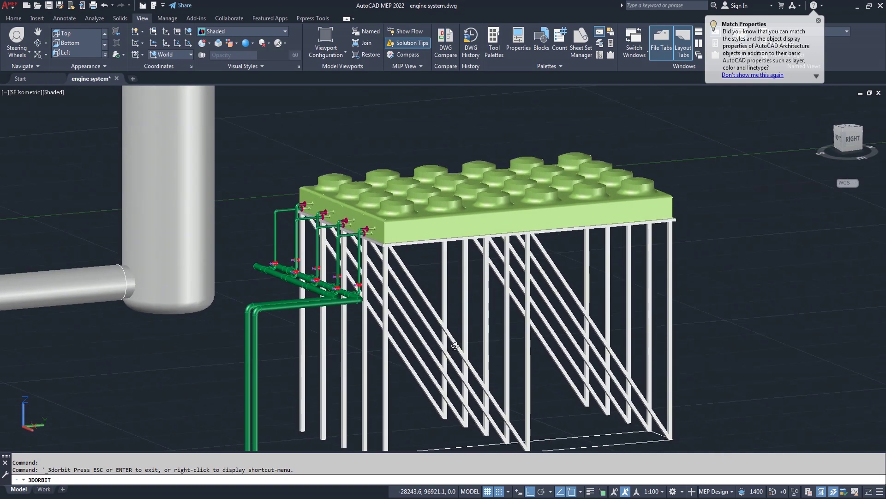
scroll(450, 364, down, 2)
scroll(445, 364, up, 1)
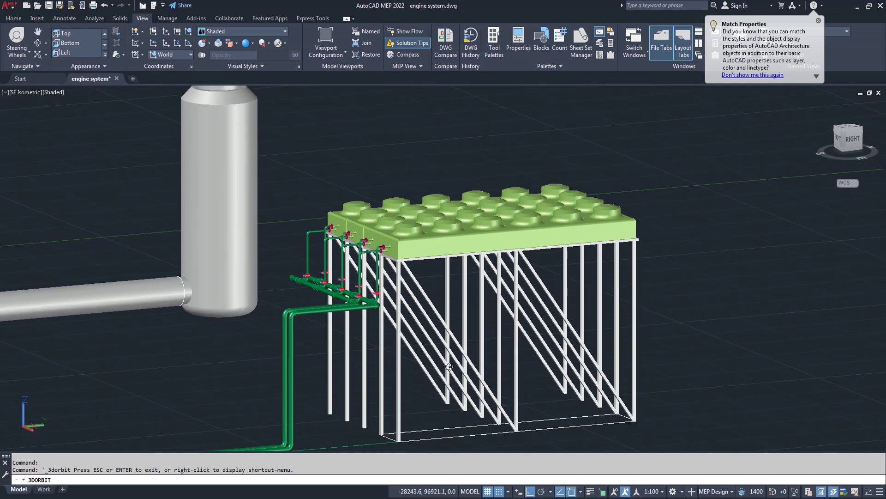
scroll(476, 342, down, 1)
scroll(476, 343, down, 1)
scroll(476, 342, down, 1)
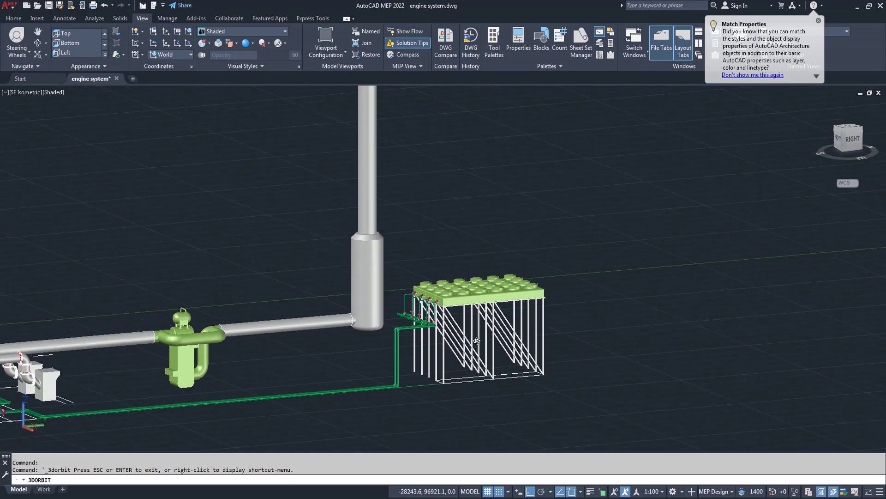
scroll(476, 341, down, 1)
Orbit back out to view the whole plant from engine to tower
middle_drag(358, 359, 471, 311)
scroll(401, 347, up, 1)
mouse_move(400, 348)
mouse_down()
mouse_move(431, 323)
mouse_move(514, 293)
mouse_move(546, 352)
mouse_move(376, 352)
mouse_move(370, 342)
mouse_move(398, 340)
mouse_move(558, 263)
mouse_up()
right_click(597, 189)
Exit orbit and frame the plant in the ViewCube Right view
click(619, 198)
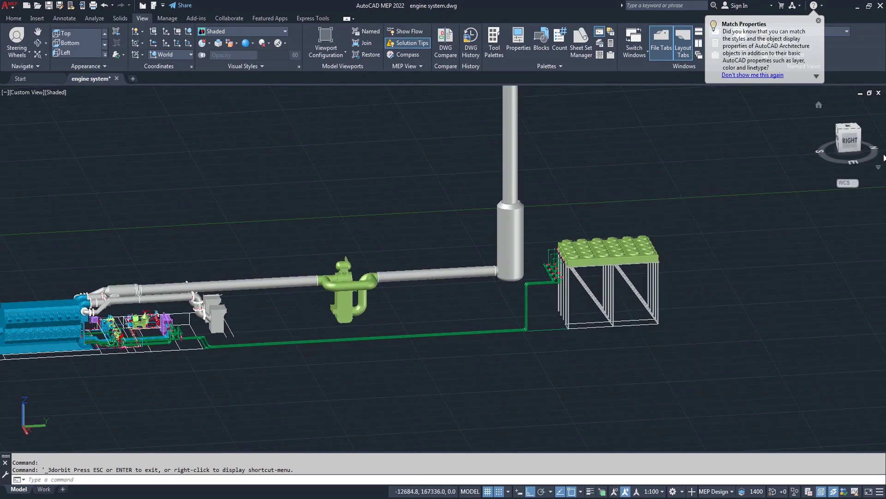
click(853, 144)
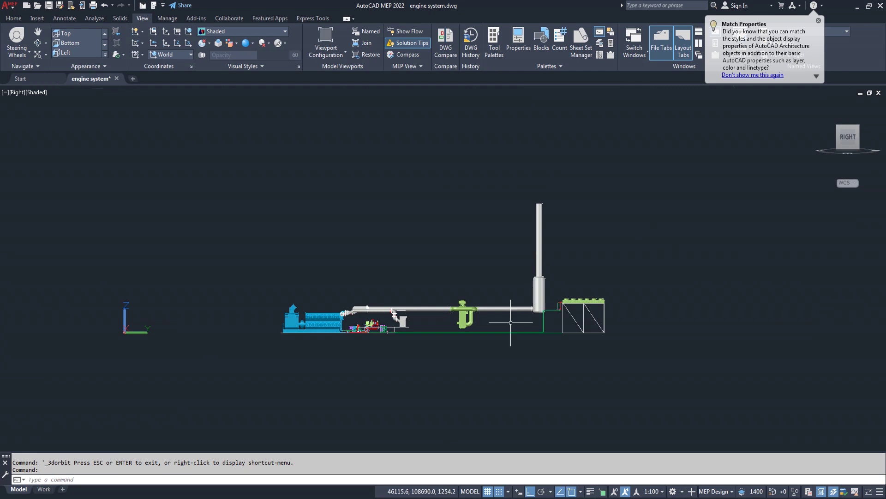
scroll(492, 332, up, 2)
scroll(493, 333, up, 2)
mouse_move(512, 307)
middle_down()
mouse_move(520, 358)
mouse_move(568, 366)
middle_up()
scroll(526, 362, up, 1)
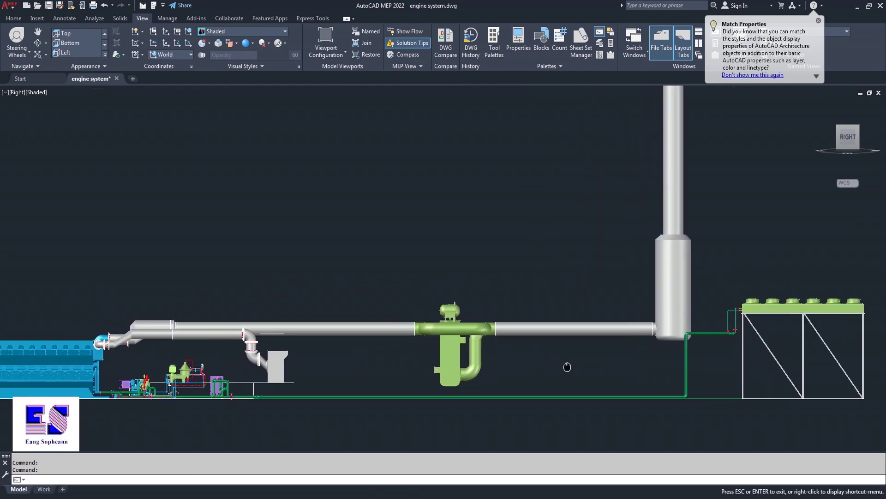
scroll(570, 367, down, 2)
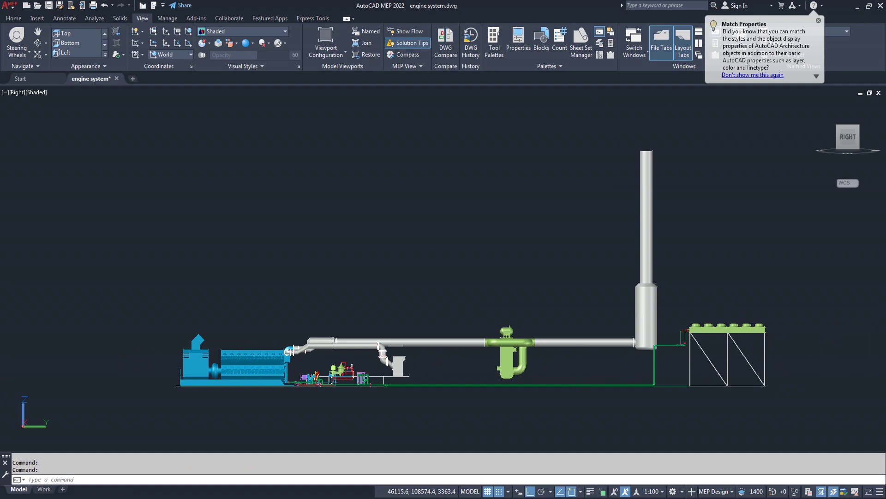
middle_drag(461, 277, 421, 263)
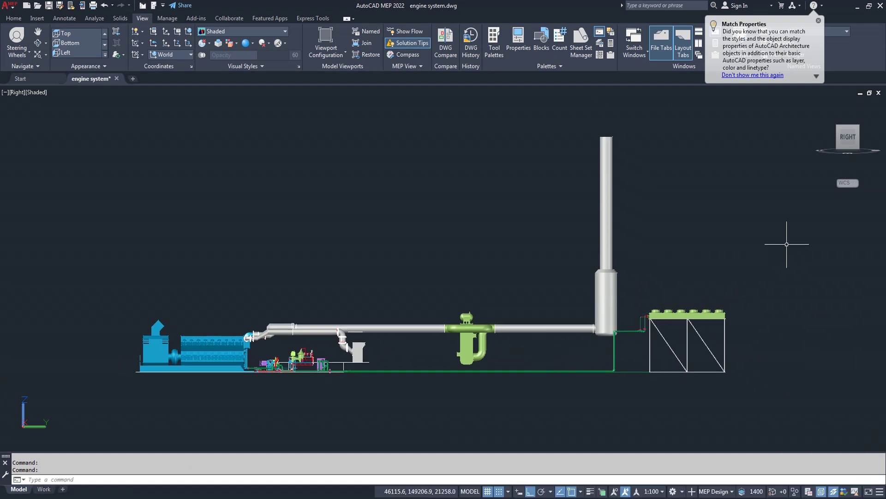
Switch to perspective projection, tilt to an elevated corner view and zoom in
right_click(854, 186)
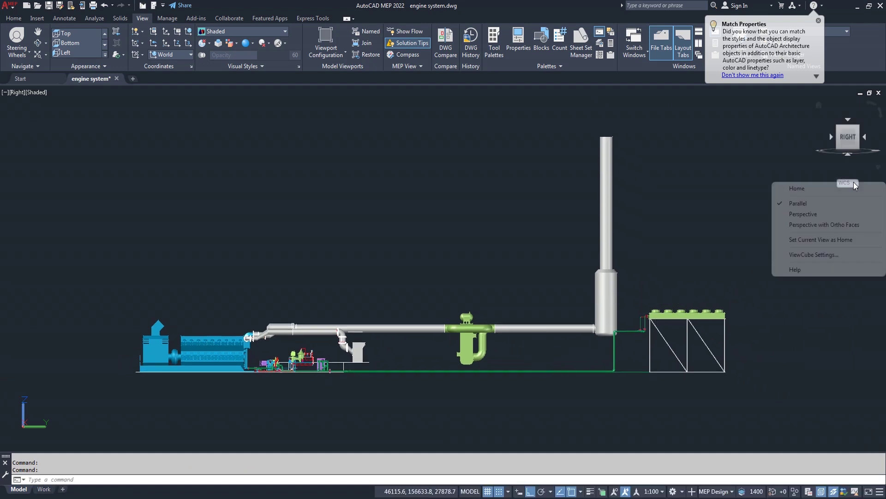
click(818, 214)
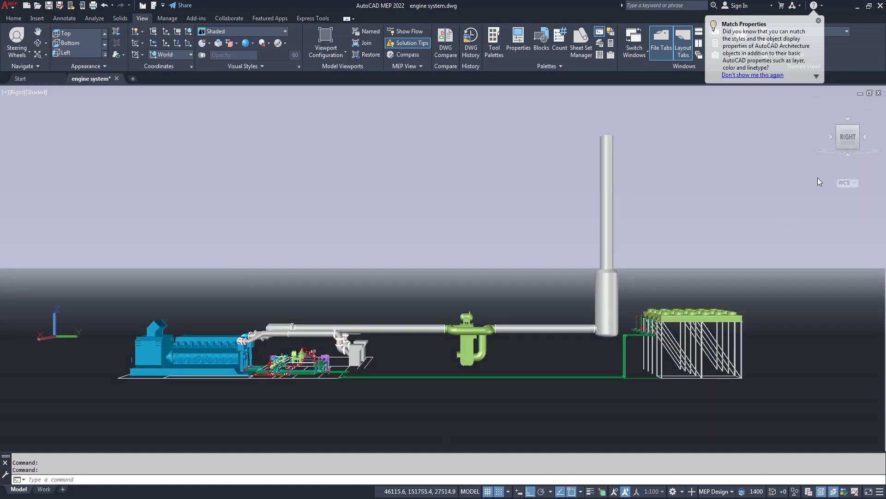
click(849, 131)
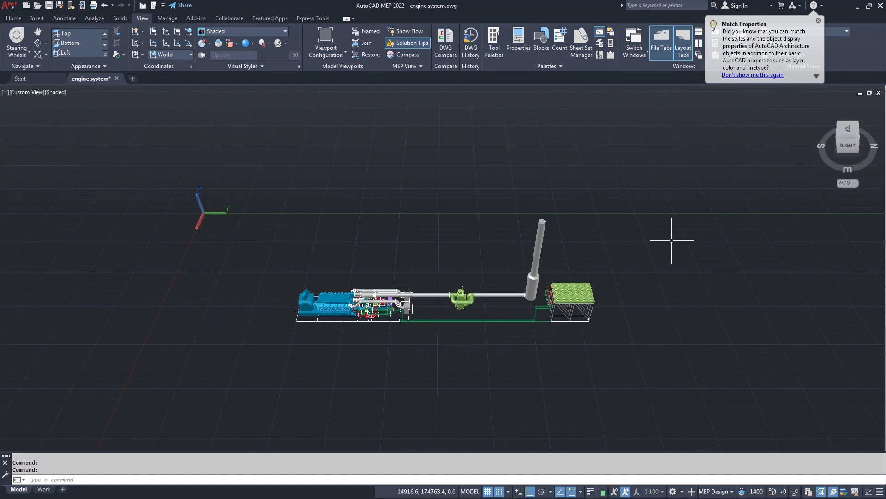
scroll(504, 298, up, 2)
scroll(506, 297, up, 1)
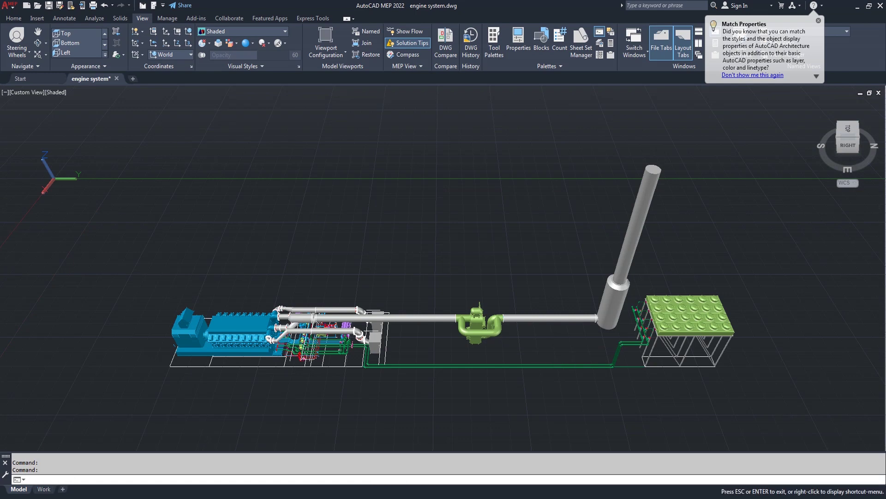
scroll(538, 307, up, 1)
scroll(538, 307, up, 1)
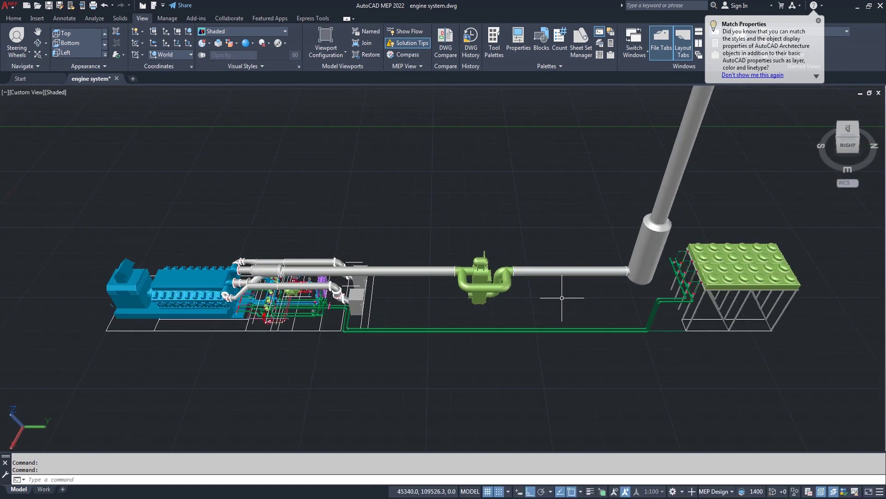
scroll(561, 300, up, 1)
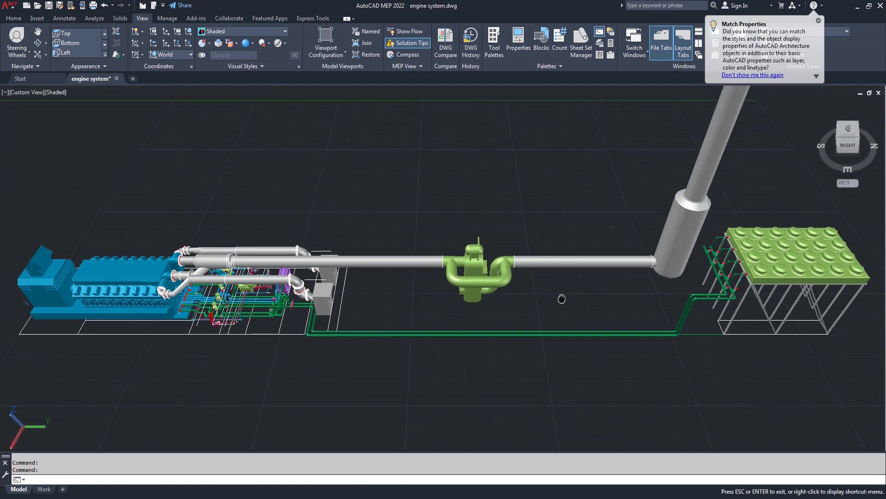